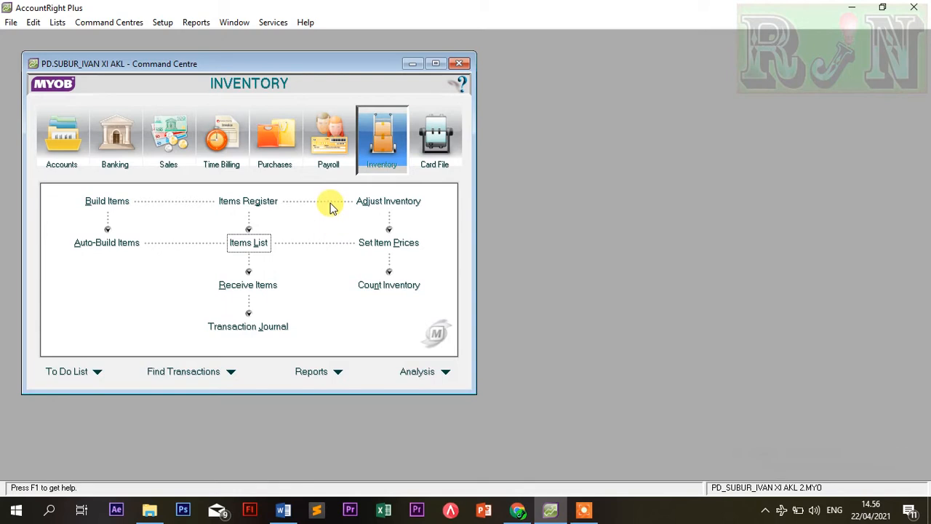
# Open the Protege-M300 item from the items list and review its profile and buying details
pyautogui.click(248, 242)
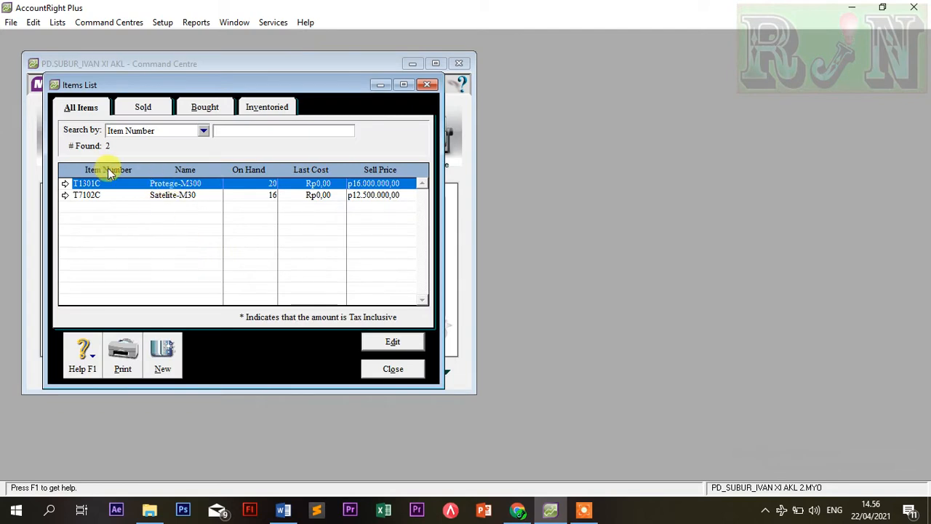
pyautogui.doubleClick(176, 187)
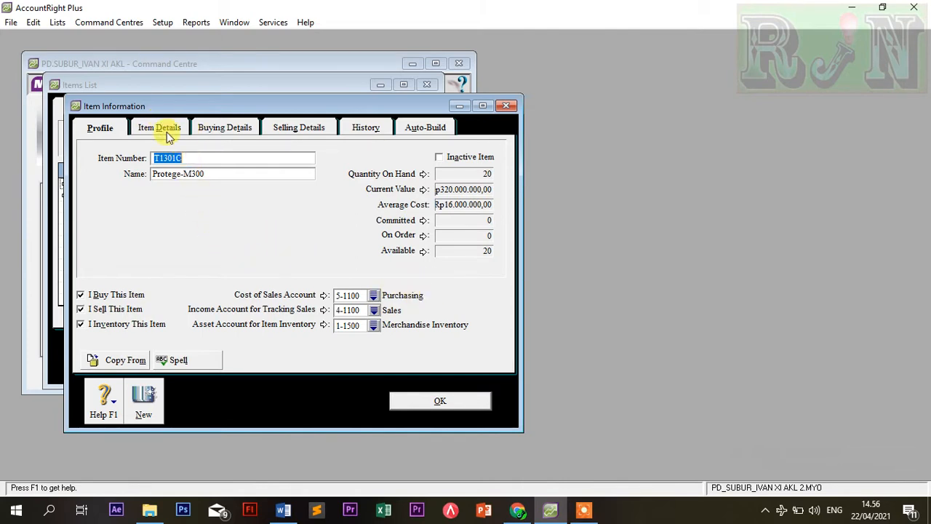
pyautogui.click(221, 127)
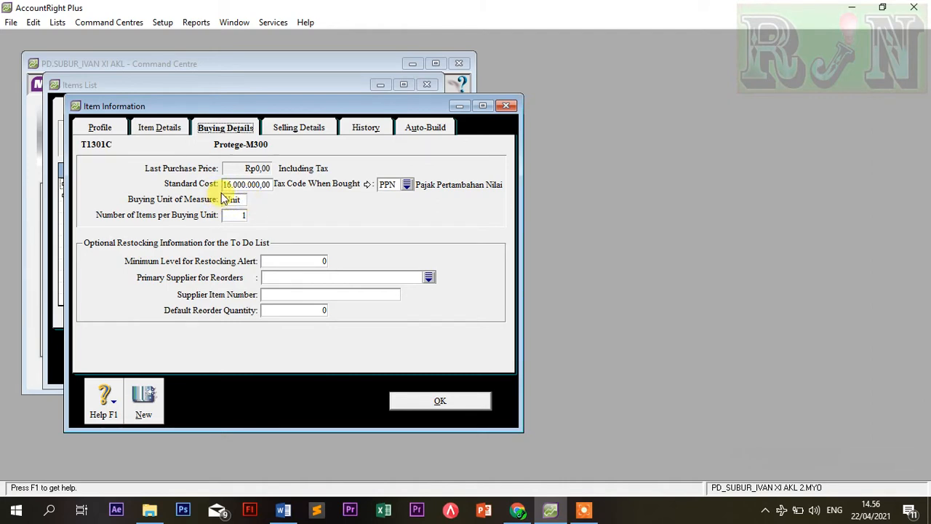
pyautogui.click(441, 402)
# Review the profile and buying details of the Satelite-M30 item, then close the items list
pyautogui.doubleClick(184, 196)
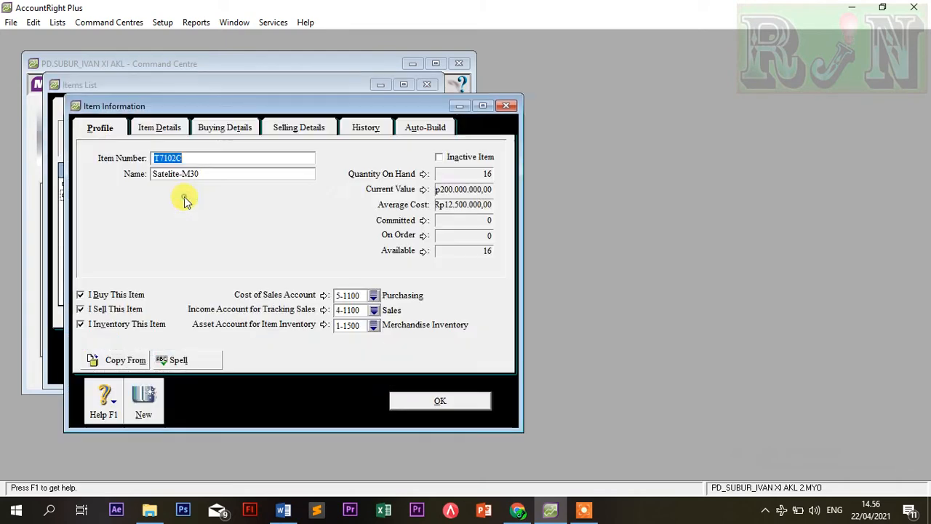
pyautogui.click(208, 125)
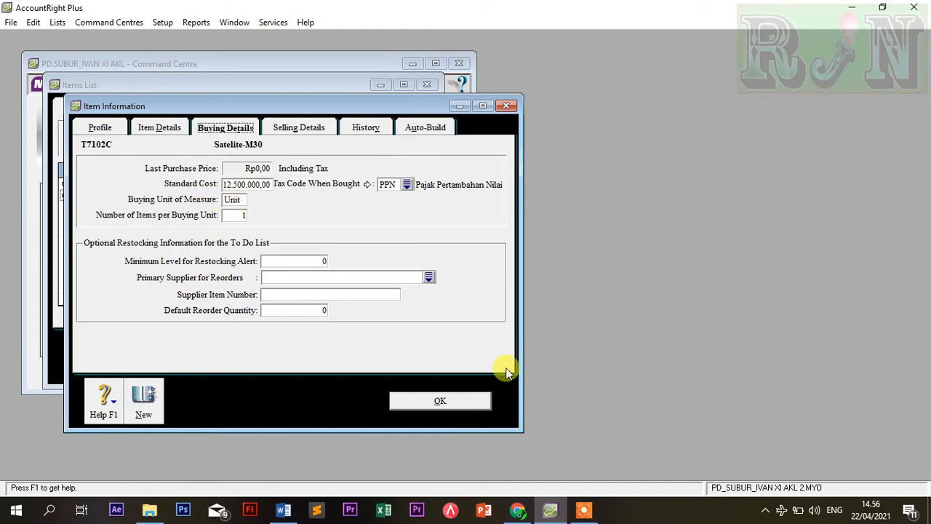
pyautogui.click(465, 403)
pyautogui.click(411, 372)
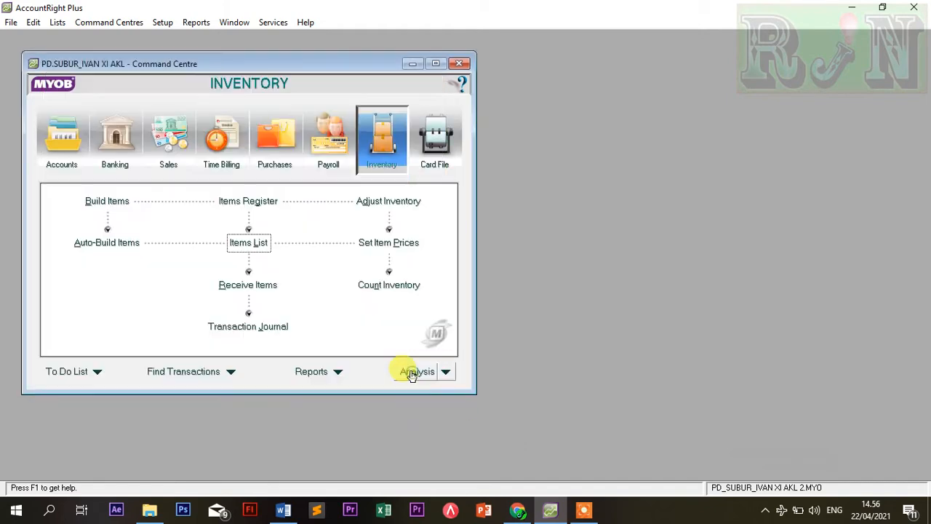
# Inspect Elektron Computer's historical sale in the customer balances, including its tax code, and close the balances
pyautogui.click(160, 22)
pyautogui.moveTo(184, 56)
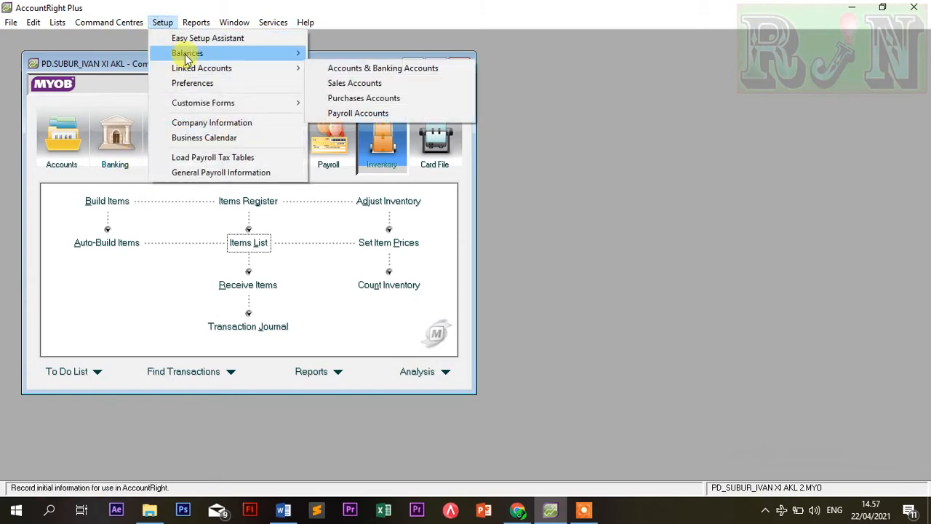
pyautogui.click(357, 84)
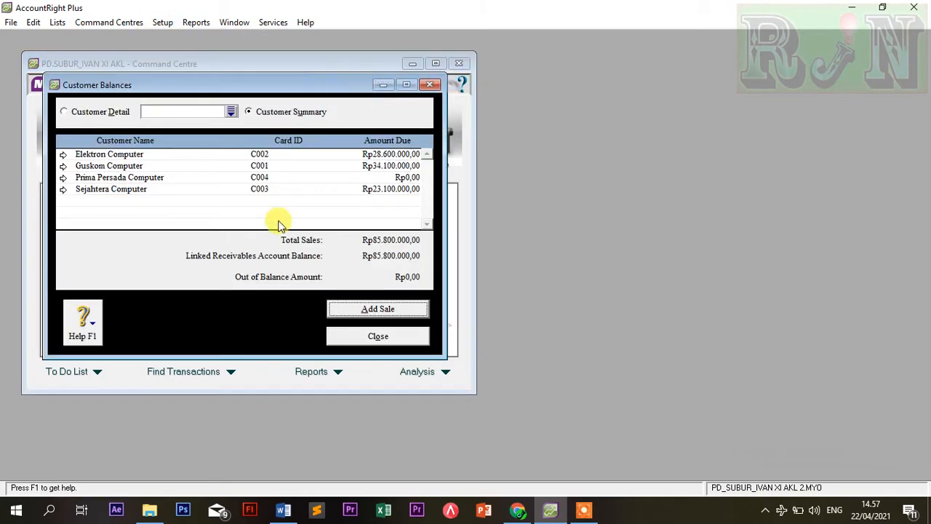
pyautogui.doubleClick(377, 159)
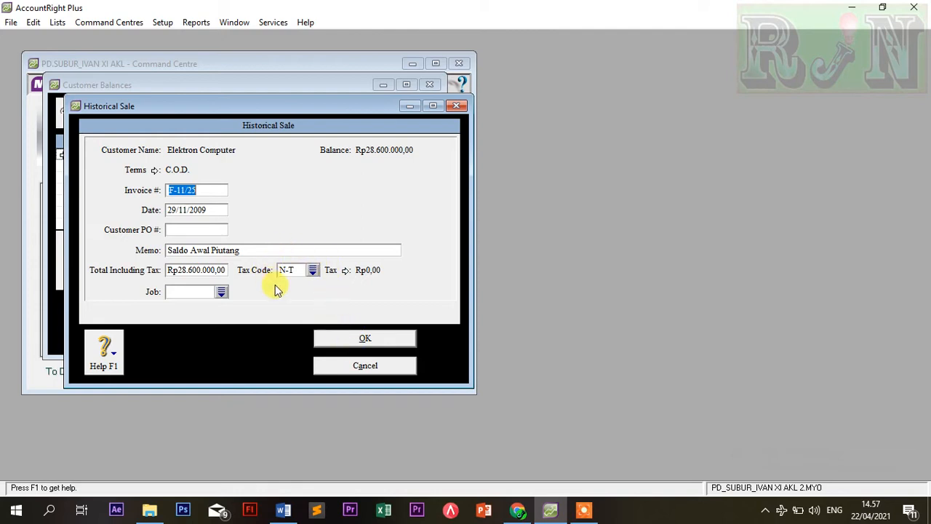
pyautogui.click(346, 338)
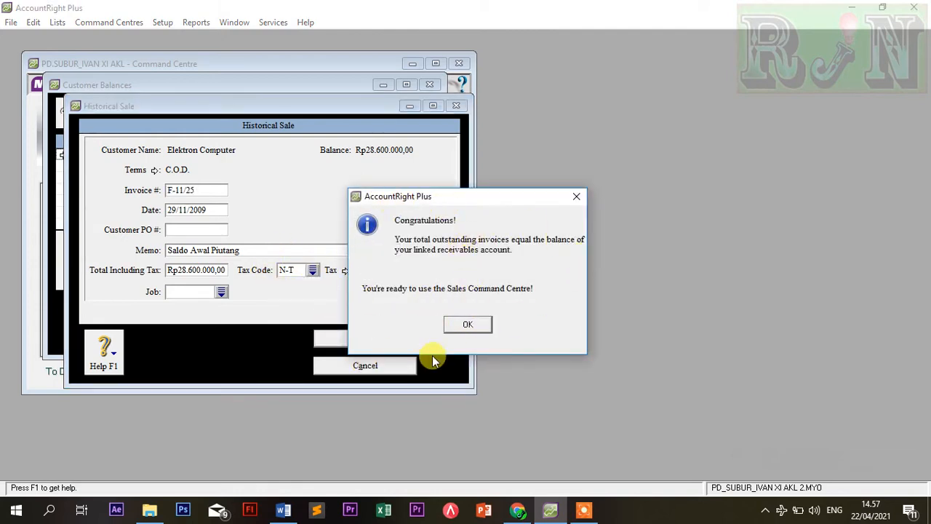
pyautogui.click(470, 325)
pyautogui.click(391, 337)
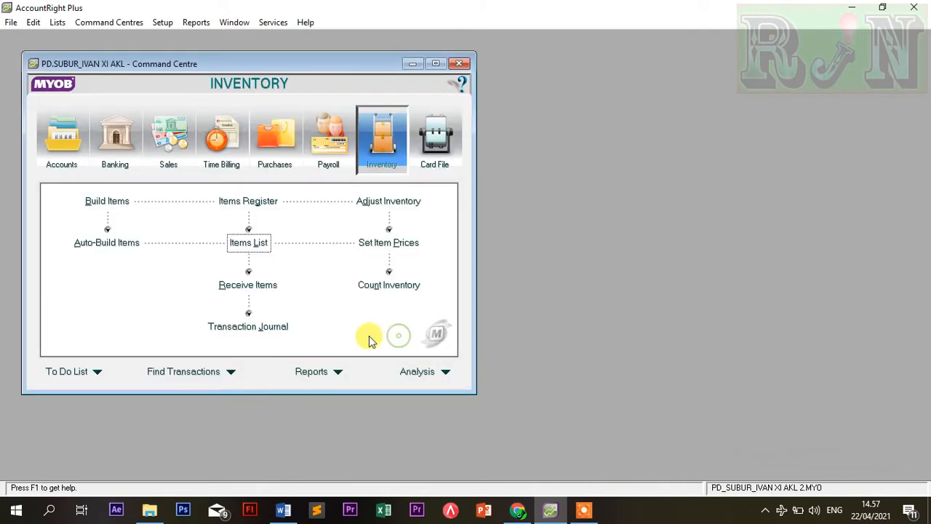
# Run the Transaction Review in the Company Data Auditor
pyautogui.click(63, 142)
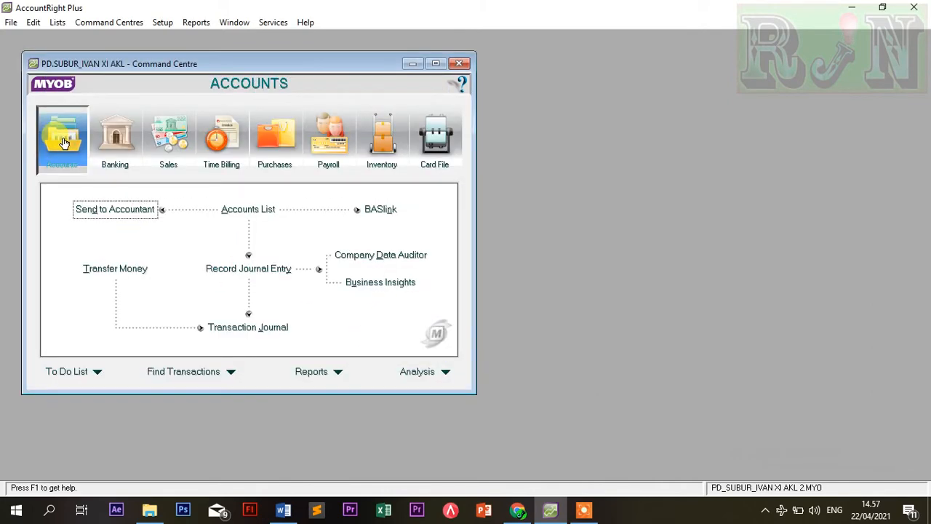
pyautogui.click(364, 260)
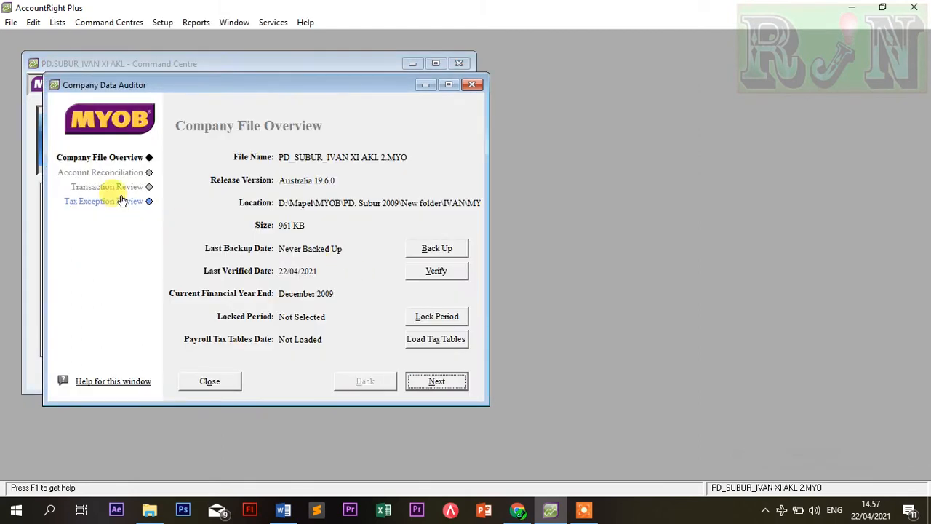
pyautogui.click(137, 187)
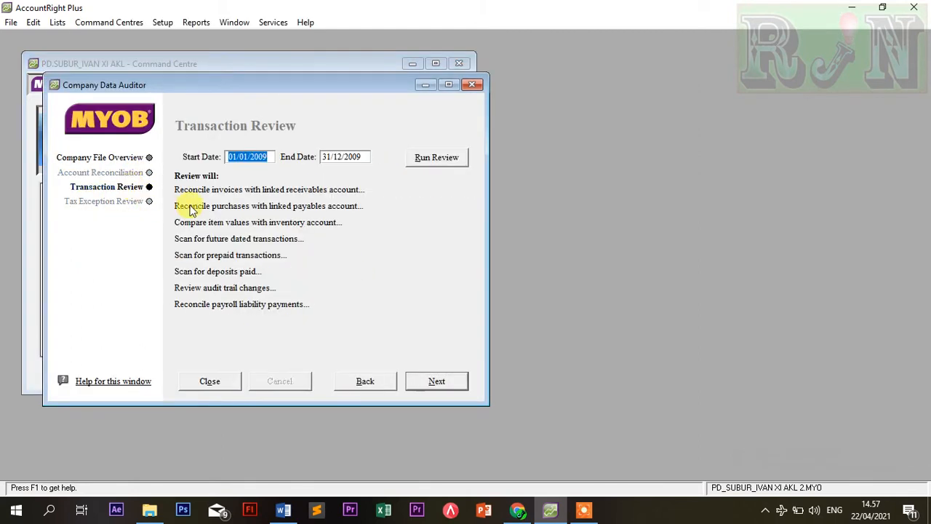
pyautogui.click(433, 162)
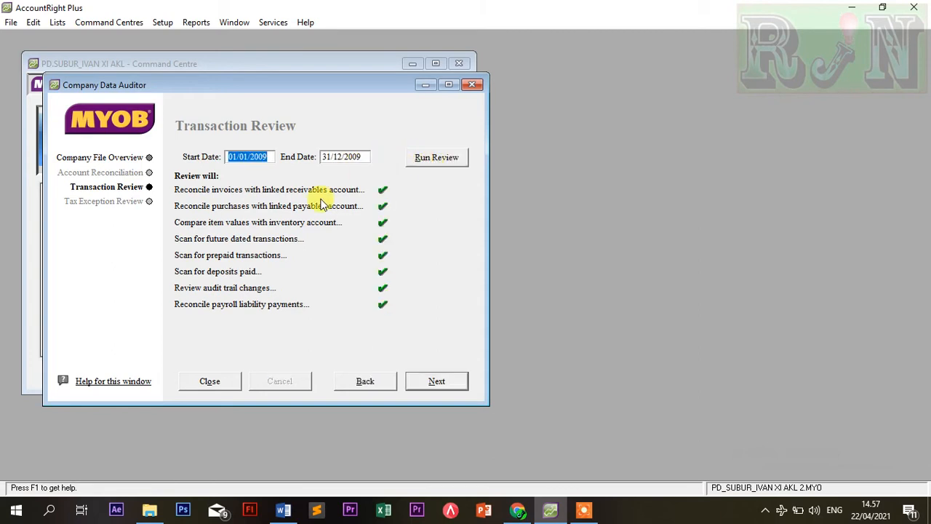
# Run the Tax Exception Review and finish the company data audit
pyautogui.click(130, 204)
pyautogui.click(435, 162)
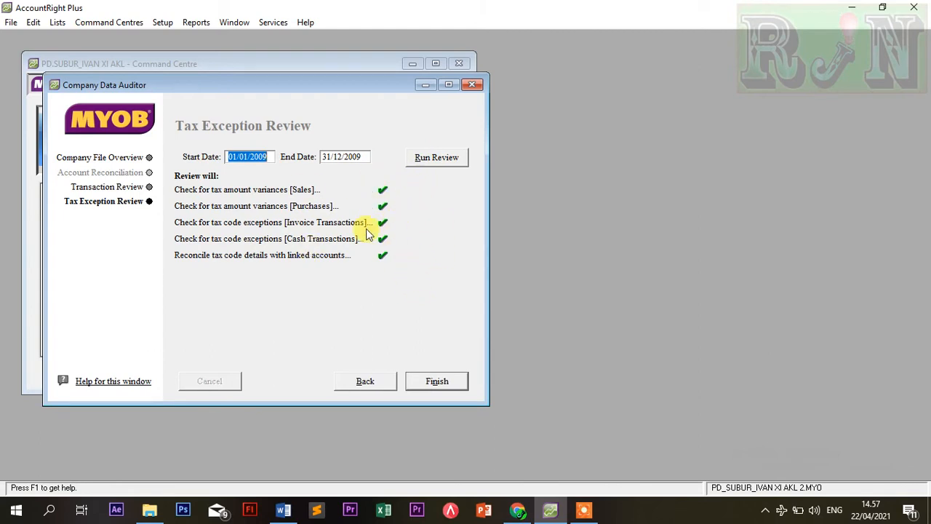
pyautogui.click(437, 382)
pyautogui.click(430, 336)
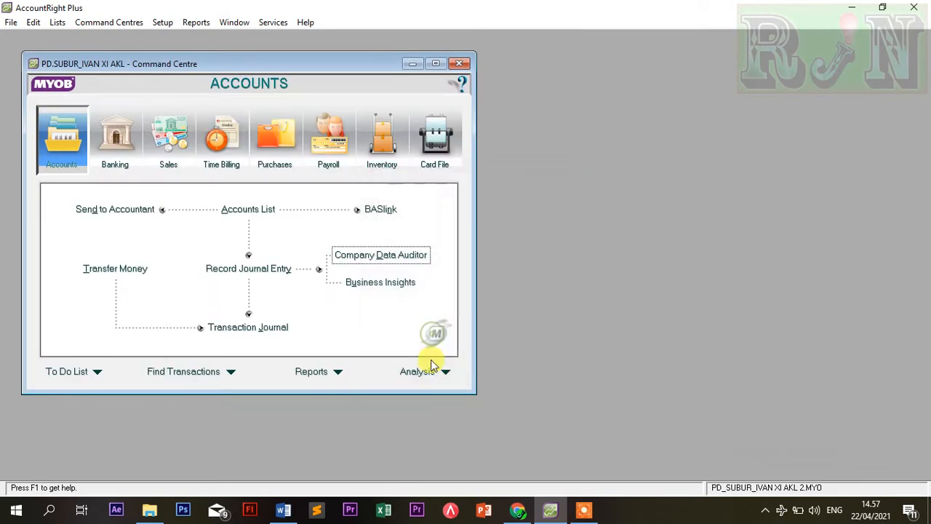
# Change the tax code of Elektron Computer's historical sale to PPN in the customer balances and save it
pyautogui.click(160, 22)
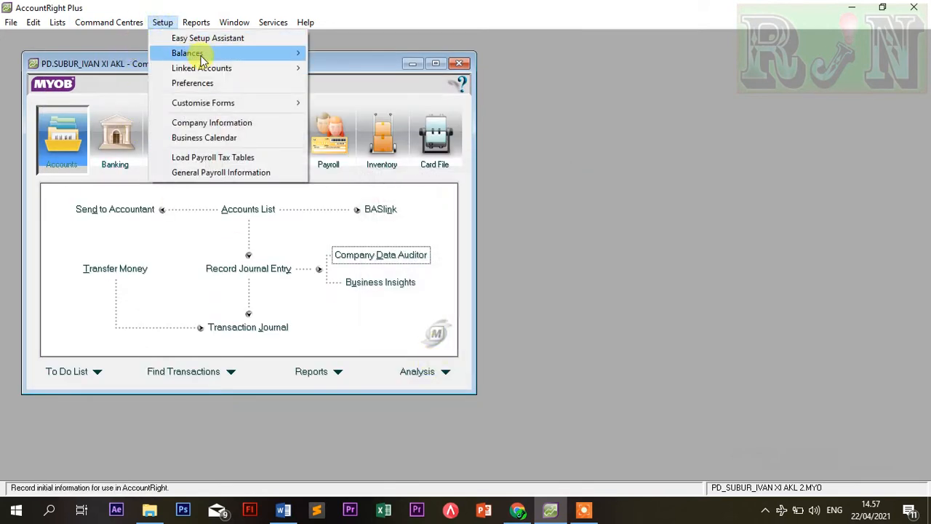
pyautogui.moveTo(205, 58)
pyautogui.click(339, 83)
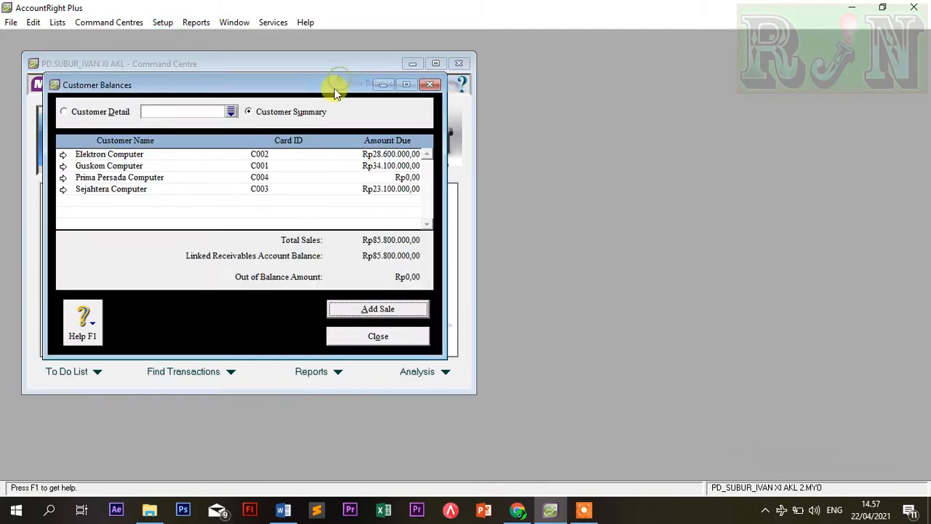
pyautogui.doubleClick(385, 153)
pyautogui.doubleClick(387, 153)
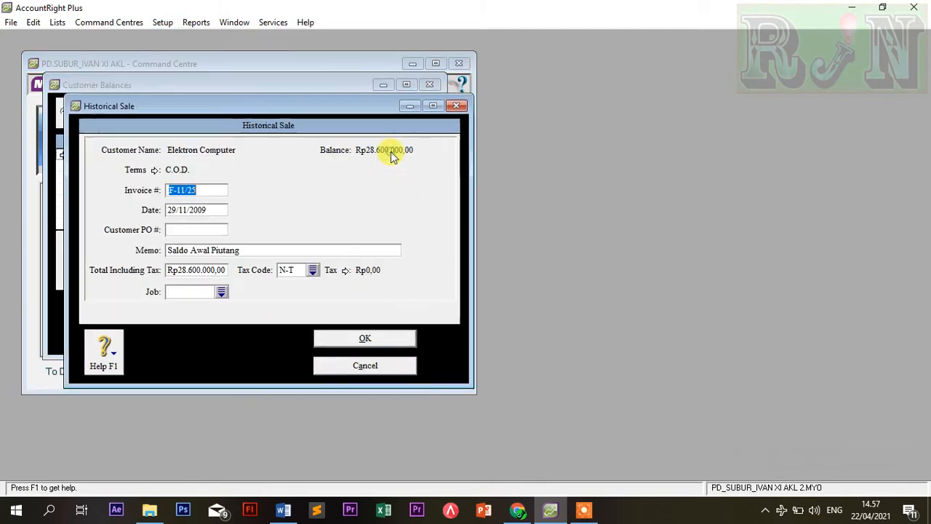
pyautogui.click(312, 269)
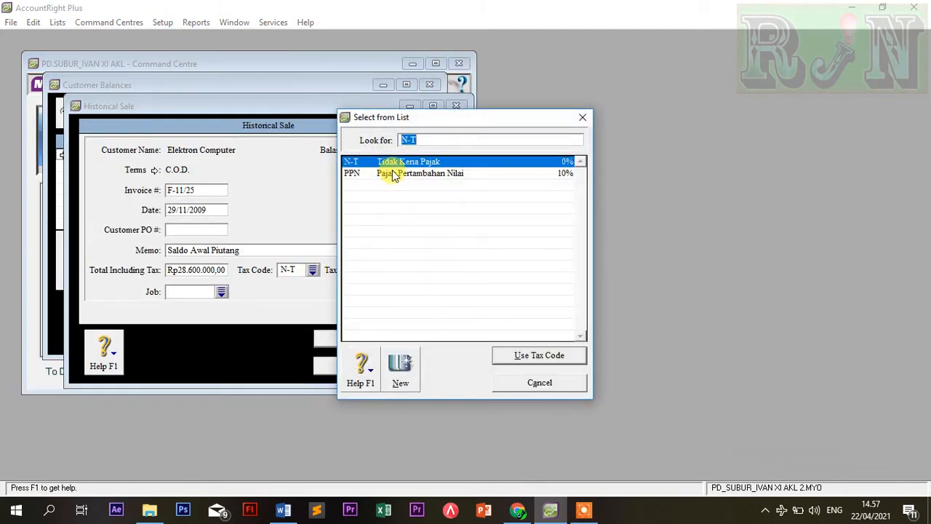
pyautogui.click(392, 173)
pyautogui.click(507, 355)
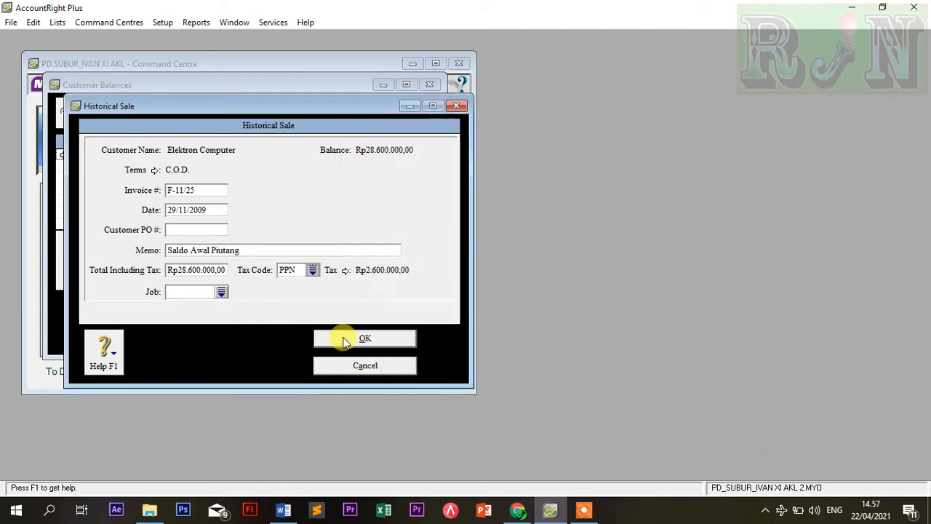
pyautogui.click(345, 340)
pyautogui.click(455, 329)
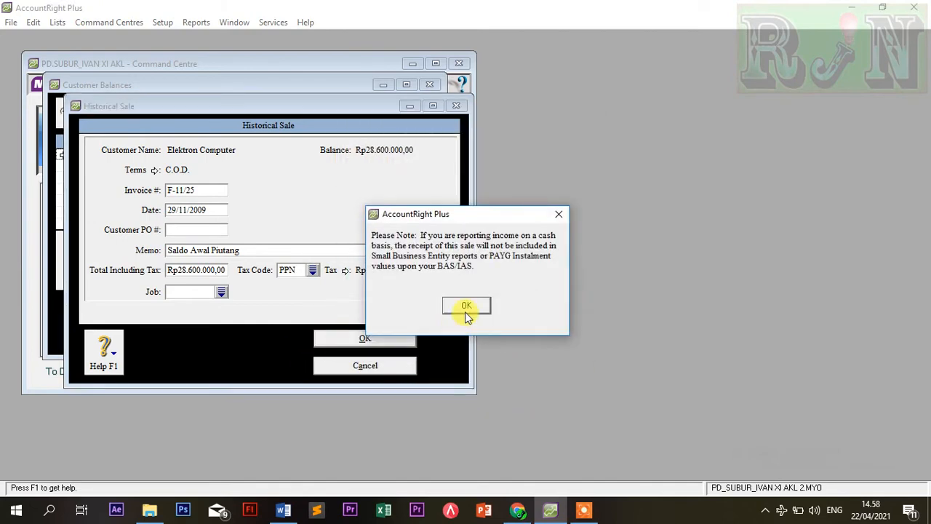
pyautogui.click(467, 307)
pyautogui.click(377, 337)
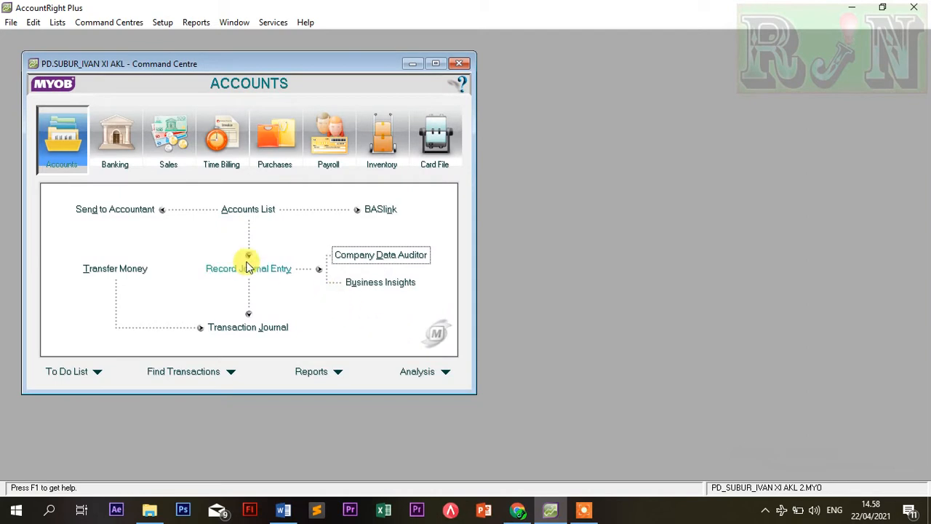
# Rerun the Tax Exception Review in the Company Data Auditor to check the edited historical sale, then close the auditor
pyautogui.click(363, 255)
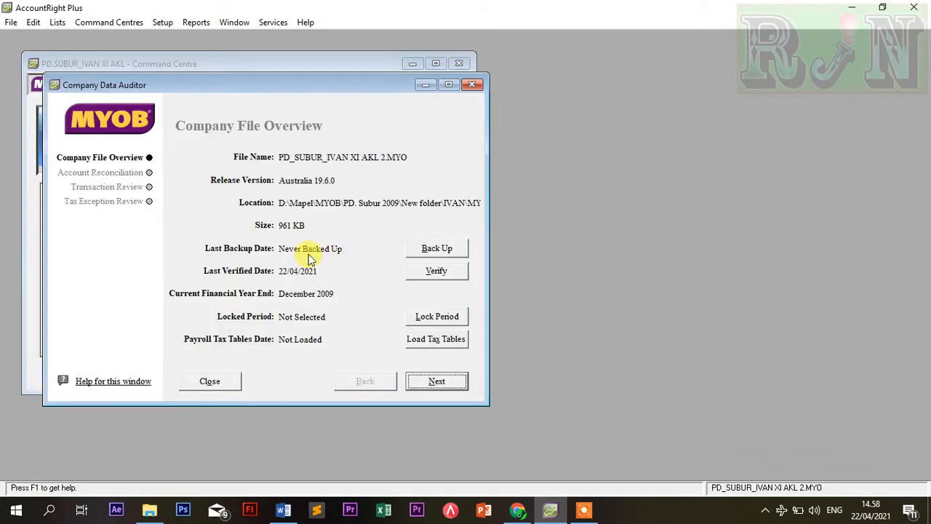
pyautogui.click(121, 203)
pyautogui.click(431, 157)
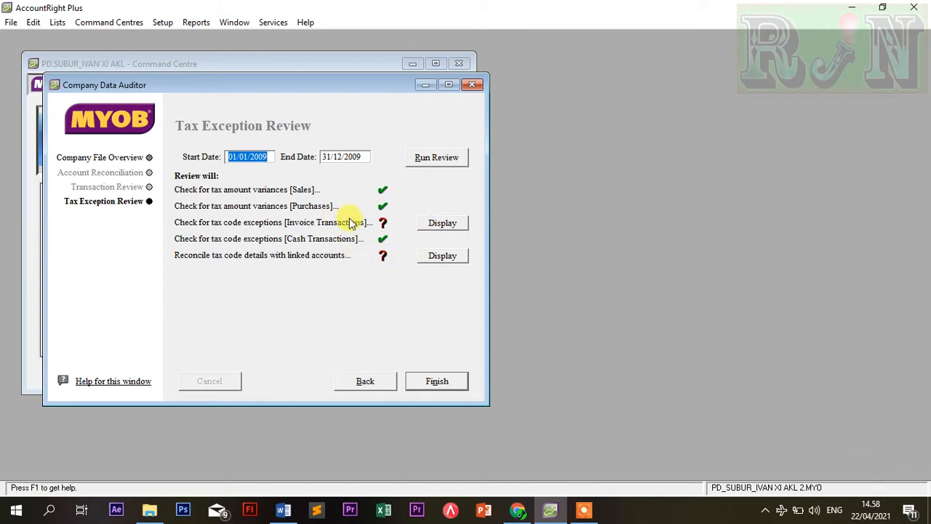
pyautogui.click(472, 84)
# Set the tax code of Elektron Computer's historical sale back to N-T and close the customer balances
pyautogui.click(162, 22)
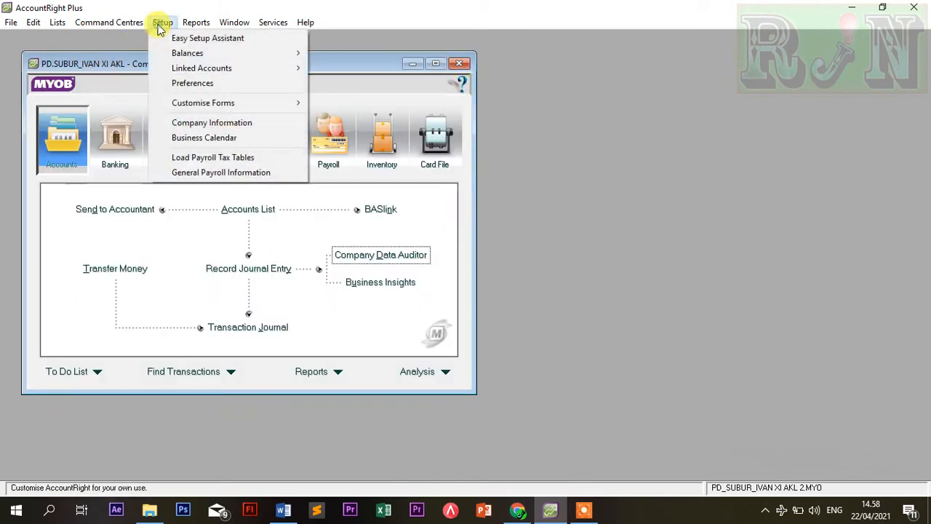
pyautogui.moveTo(202, 52)
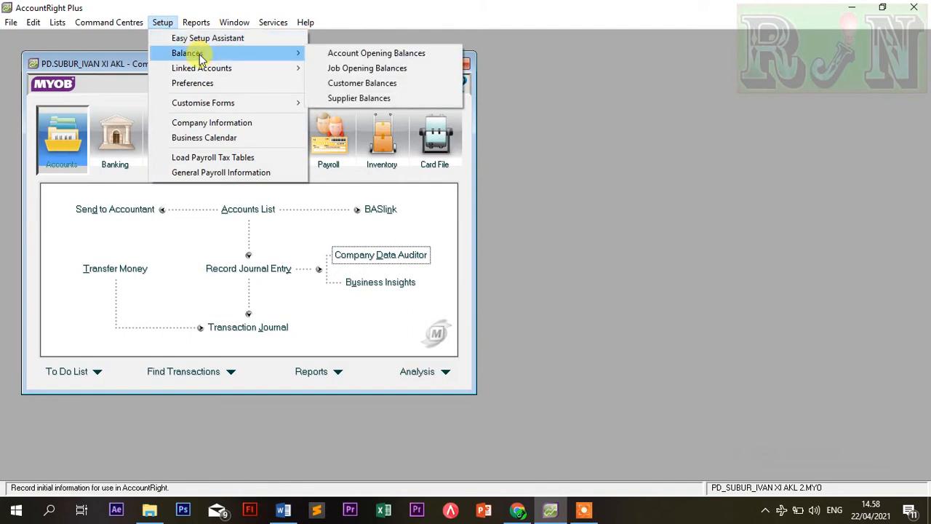
pyautogui.click(348, 82)
pyautogui.doubleClick(389, 154)
pyautogui.doubleClick(388, 154)
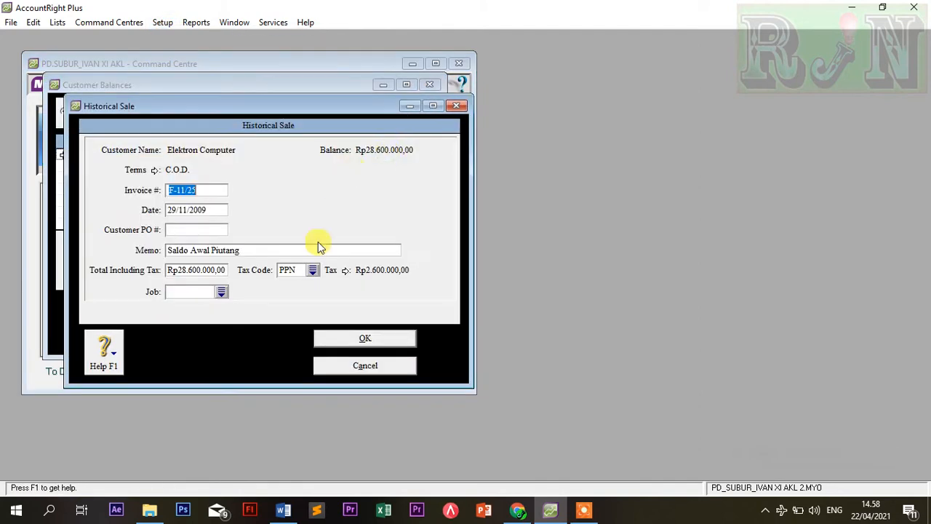
pyautogui.click(312, 270)
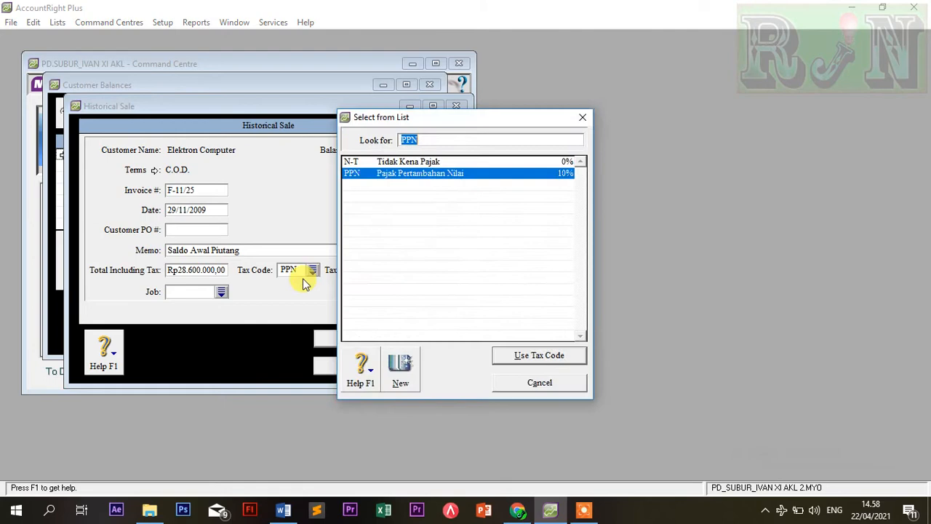
pyautogui.click(390, 162)
pyautogui.click(532, 355)
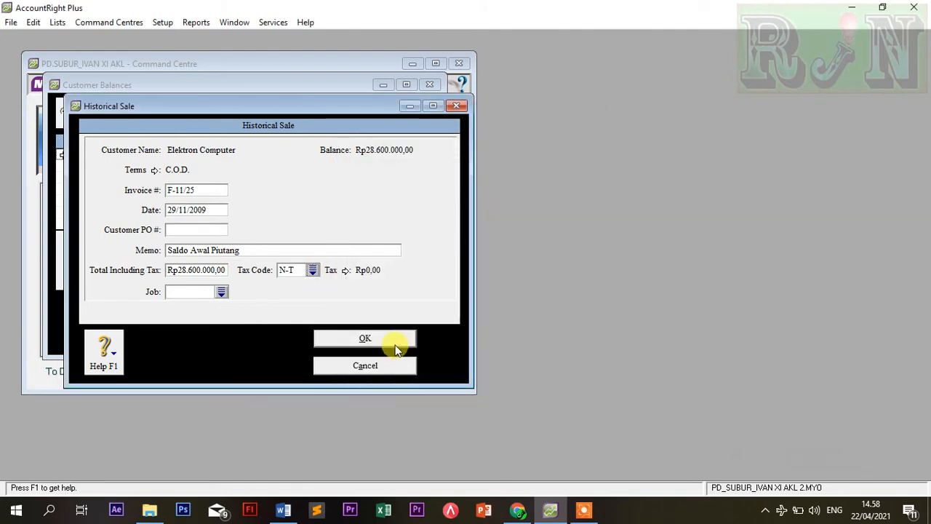
pyautogui.click(395, 344)
pyautogui.click(458, 326)
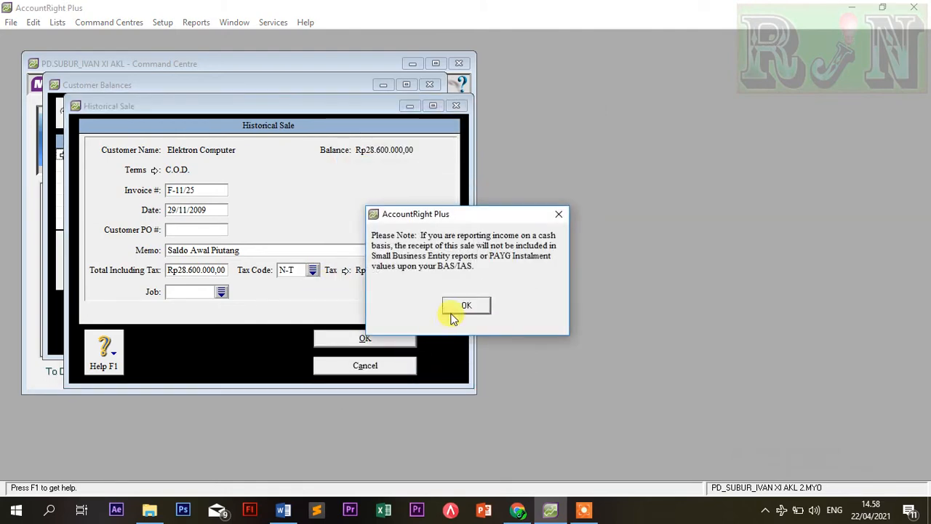
pyautogui.click(458, 305)
pyautogui.click(427, 91)
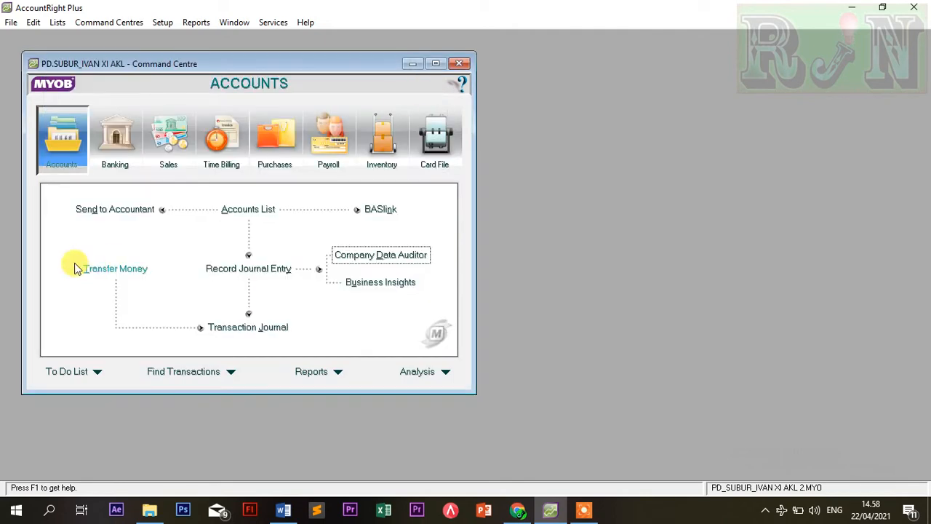
# Rerun the Tax Exception Review for 01/01/2009 to 31/12/2009 in the Company Data Auditor, then close the auditor
pyautogui.click(377, 255)
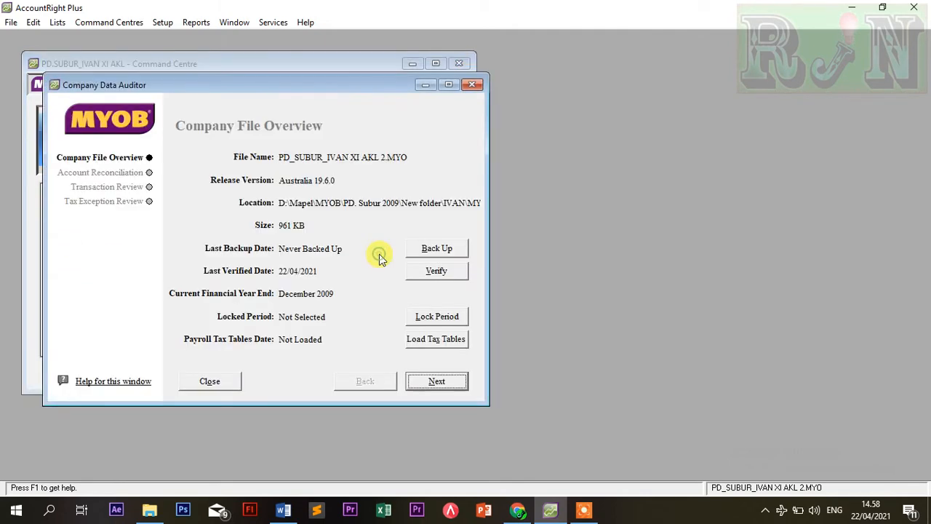
pyautogui.click(120, 201)
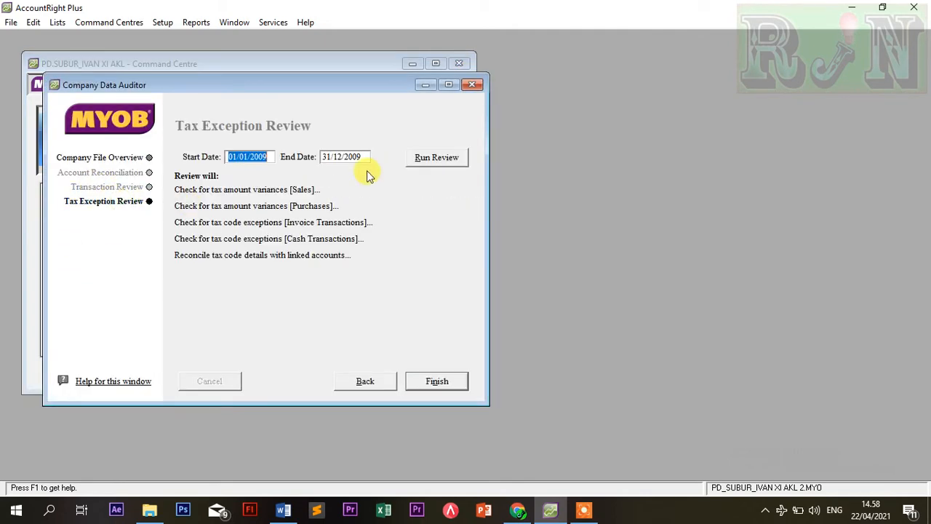
pyautogui.click(422, 158)
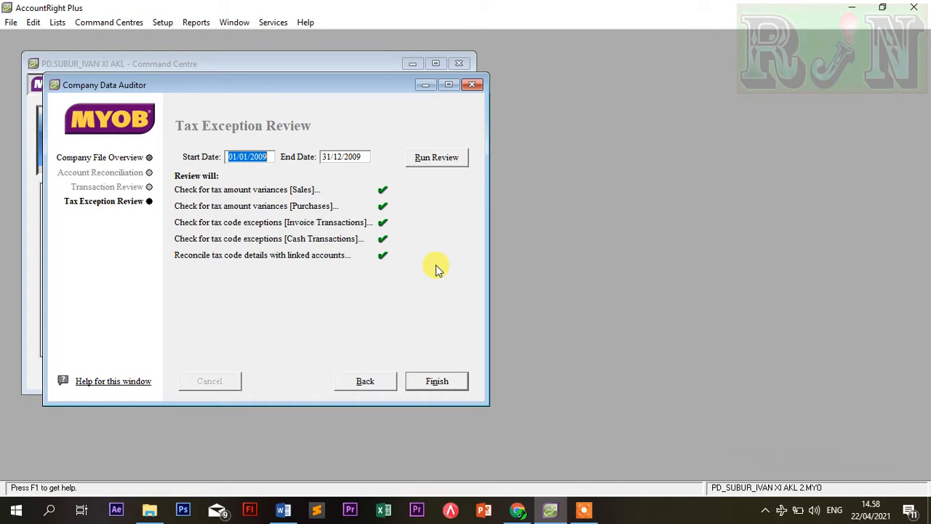
pyautogui.click(471, 85)
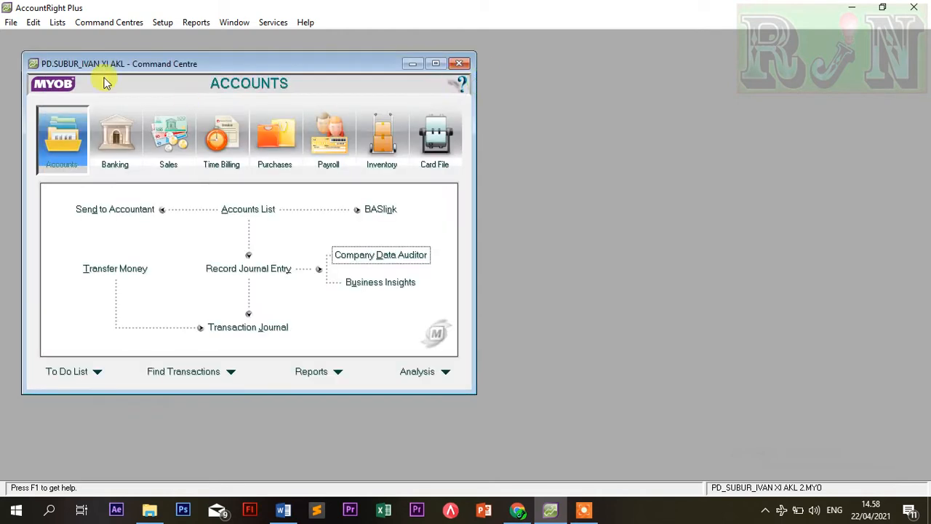
# Check the linked accounts set up for Accounts & Banking and for Sales
pyautogui.click(162, 23)
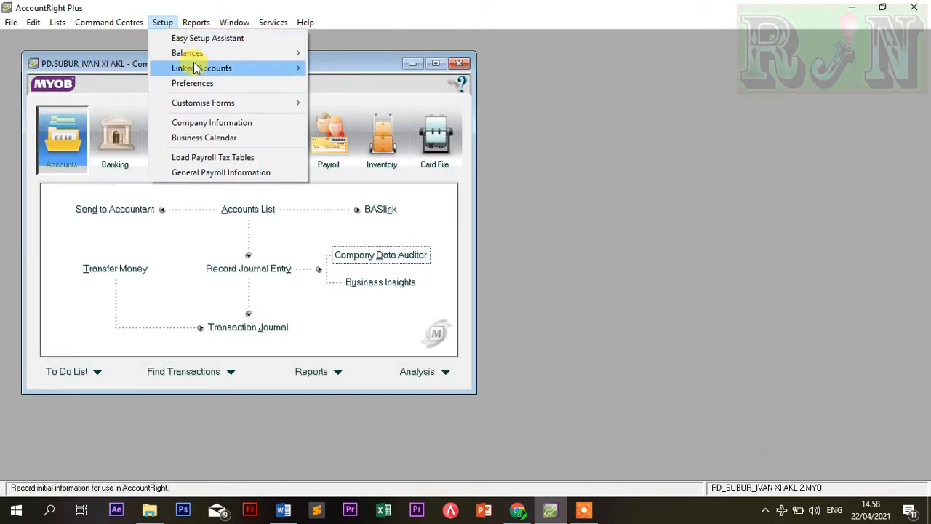
pyautogui.moveTo(229, 69)
pyautogui.click(361, 69)
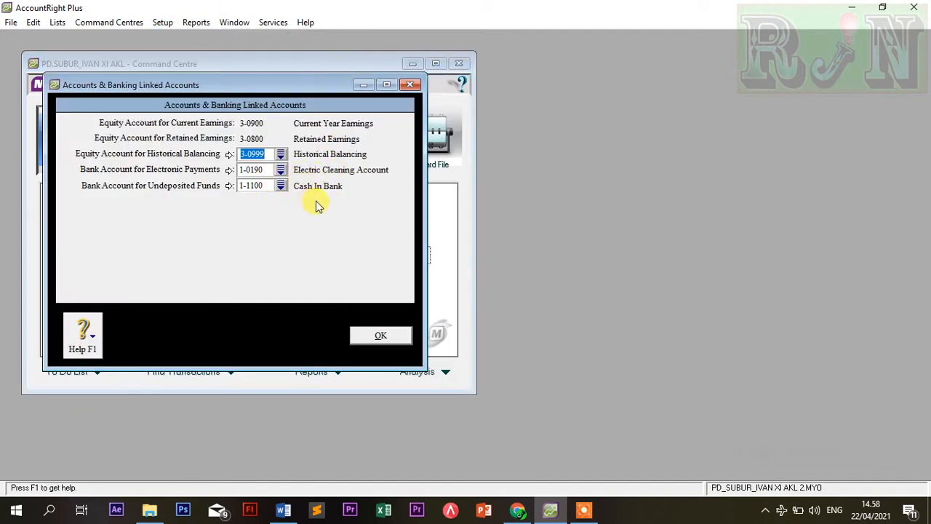
pyautogui.click(381, 335)
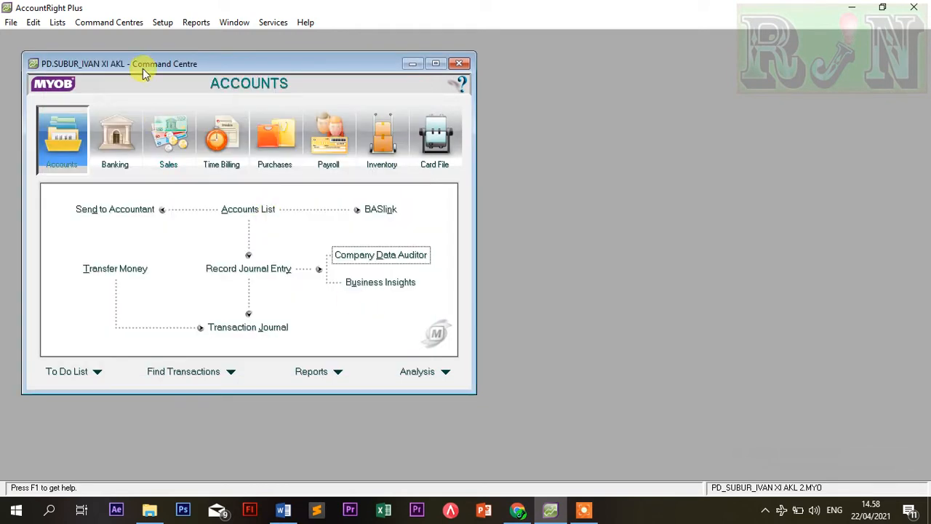
pyautogui.click(164, 23)
pyautogui.moveTo(208, 70)
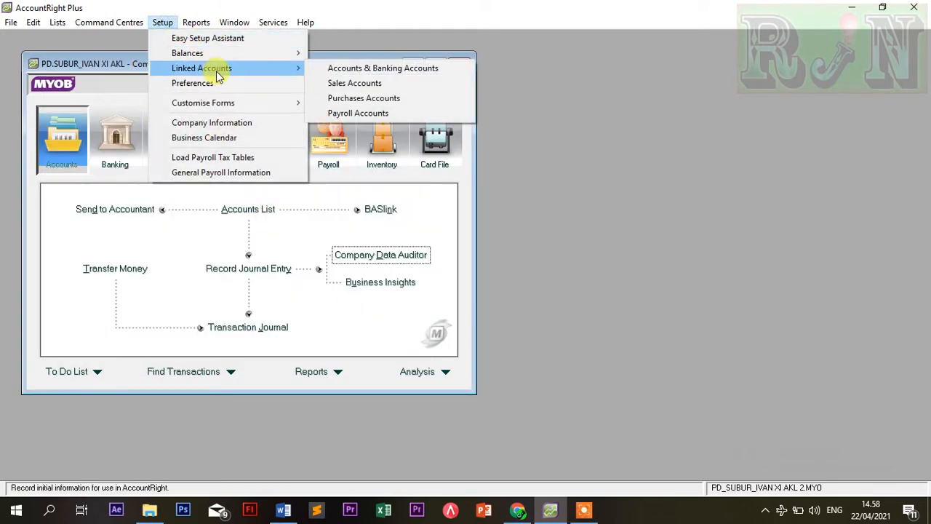
pyautogui.click(350, 84)
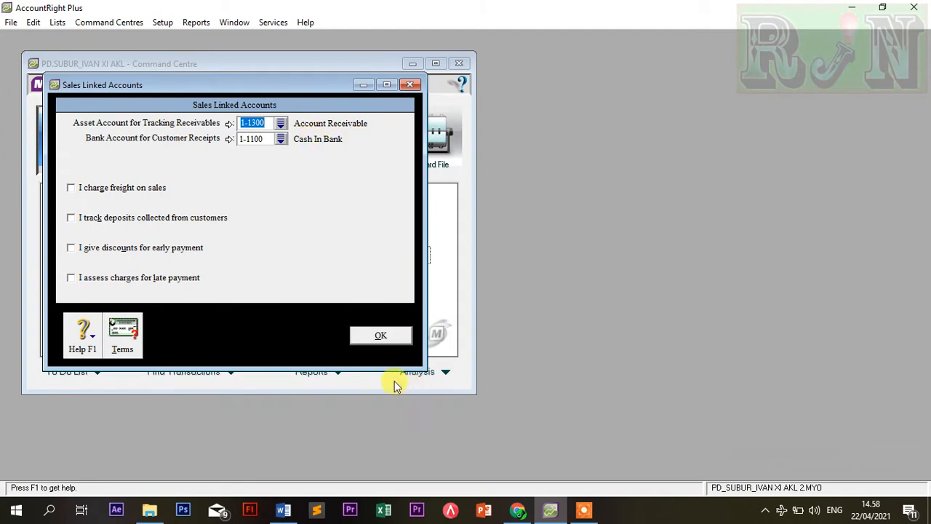
pyautogui.click(381, 334)
# Check the linked accounts set up for Purchases and close them
pyautogui.click(162, 23)
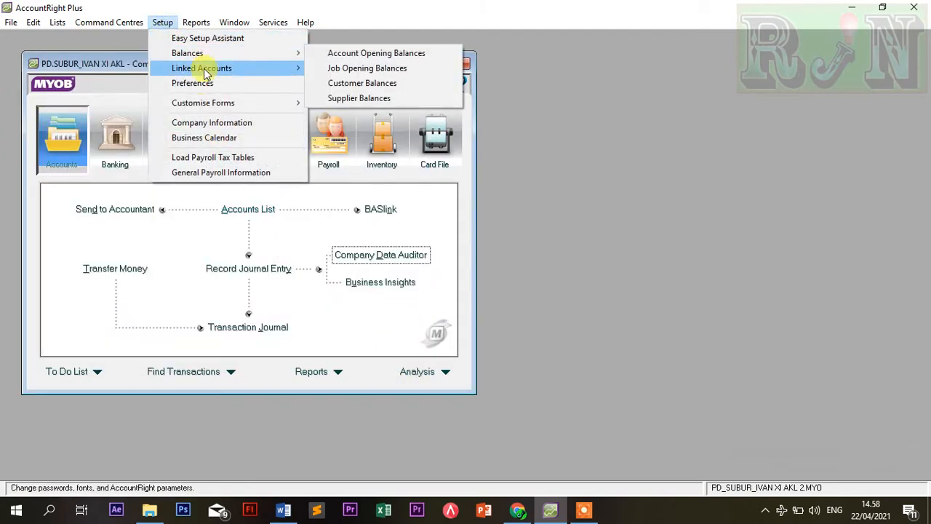
pyautogui.moveTo(207, 70)
pyautogui.click(343, 100)
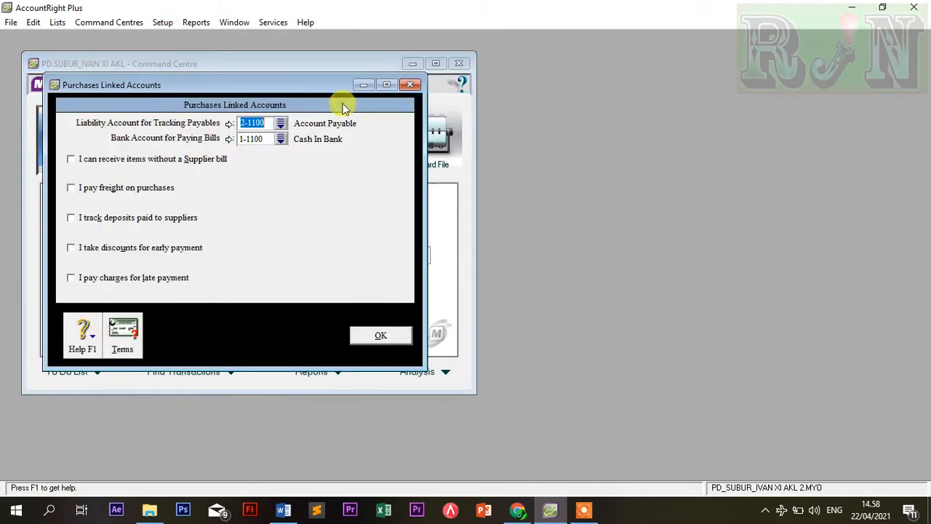
pyautogui.click(409, 85)
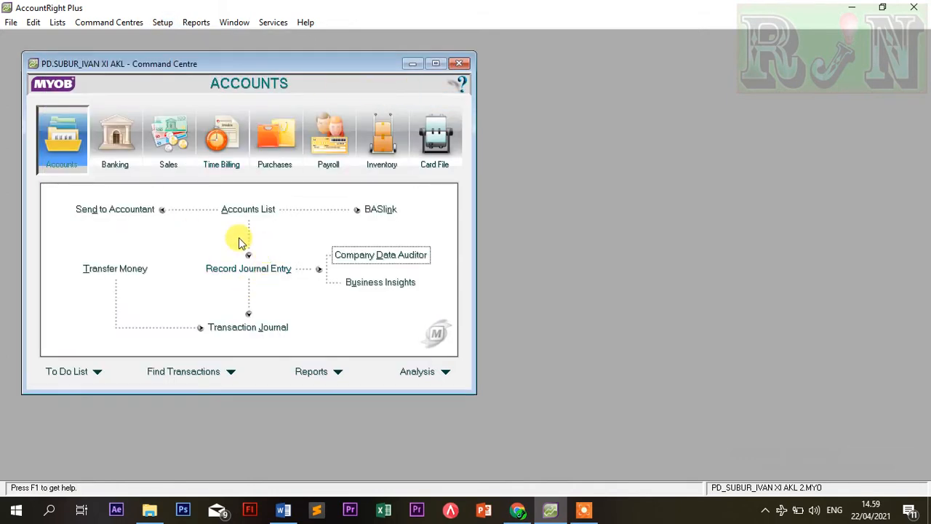
# Check the N-T and PPN entries in the Tax Code List and close it
pyautogui.click(58, 22)
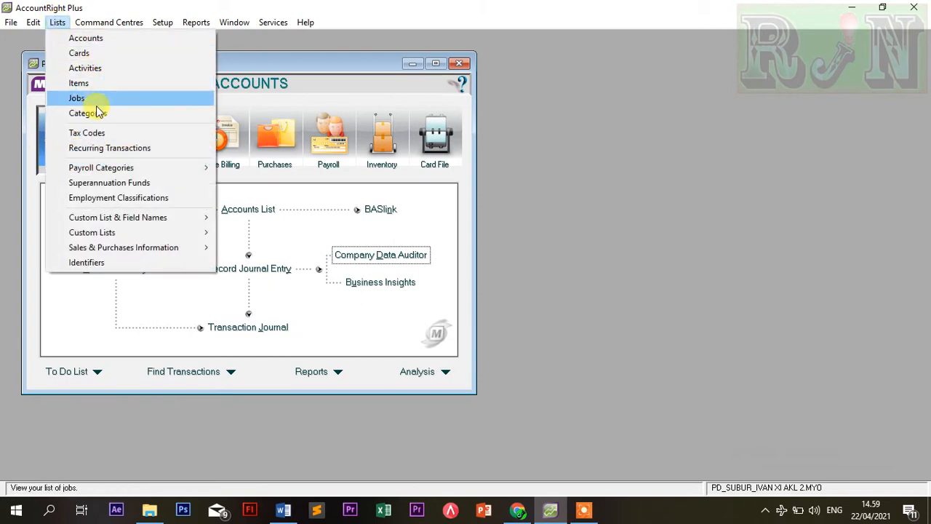
pyautogui.click(100, 133)
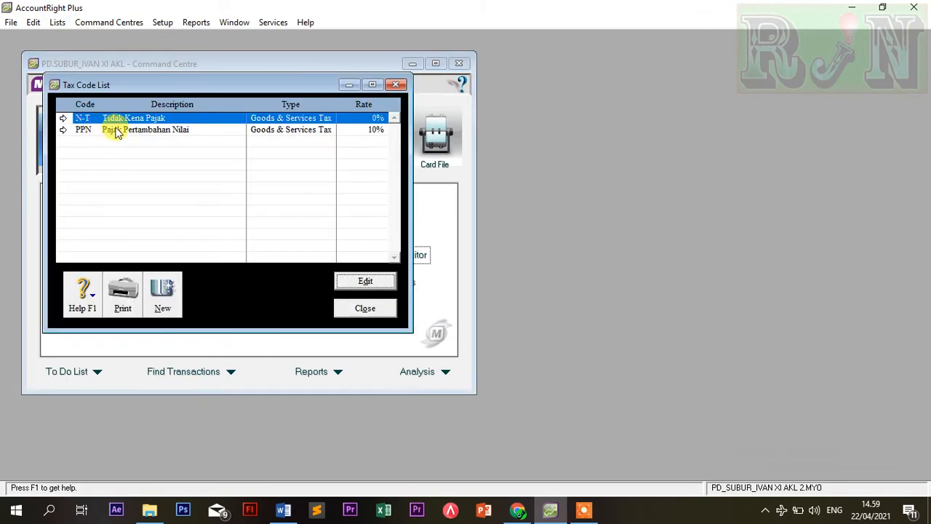
pyautogui.click(115, 132)
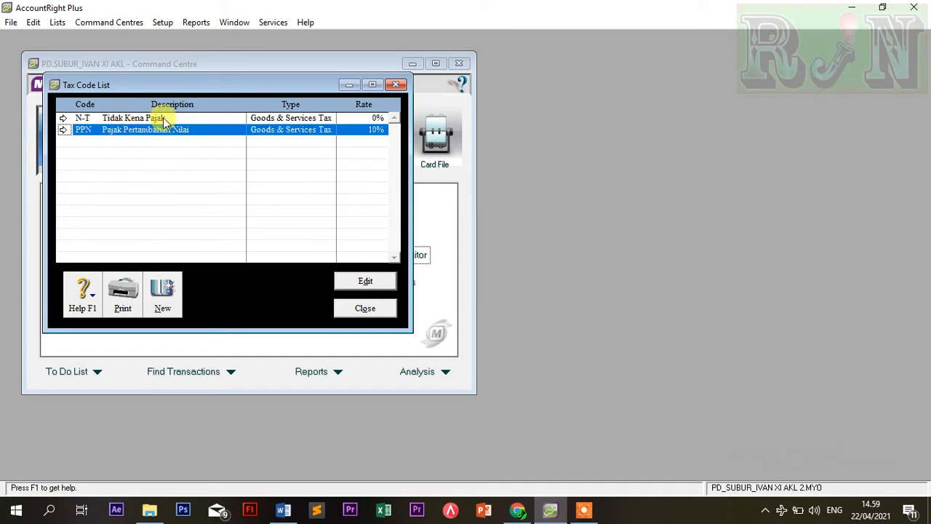
pyautogui.click(363, 309)
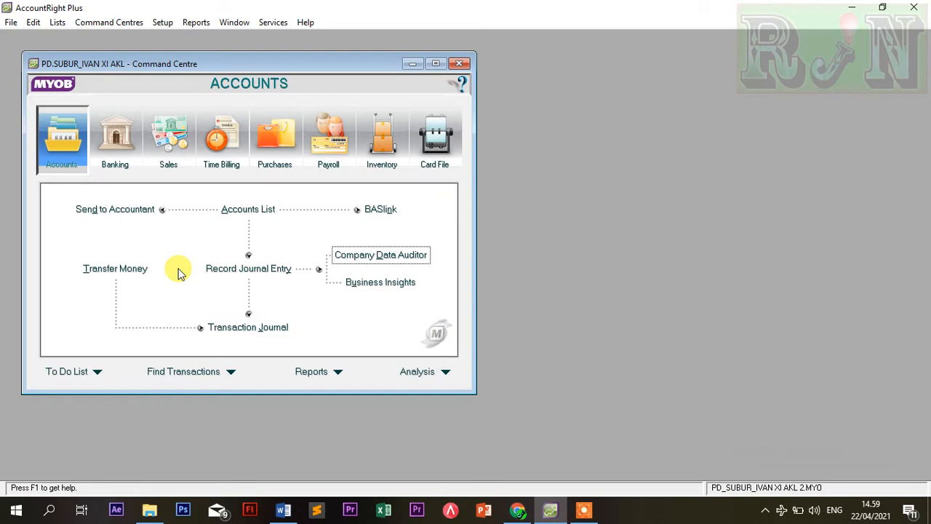
# Switch to Soal PD Subur.pdf in Chrome and read transaction document No 1 on page 9
pyautogui.click(516, 512)
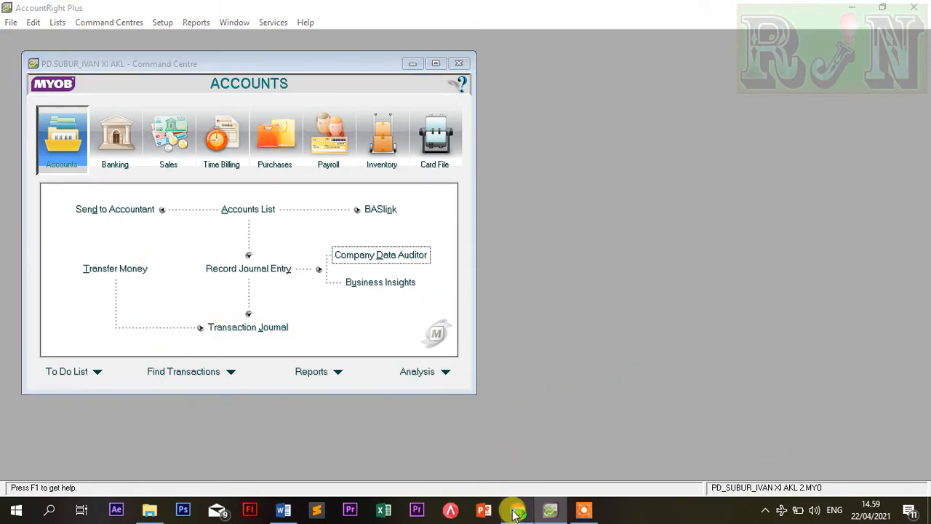
pyautogui.click(319, 13)
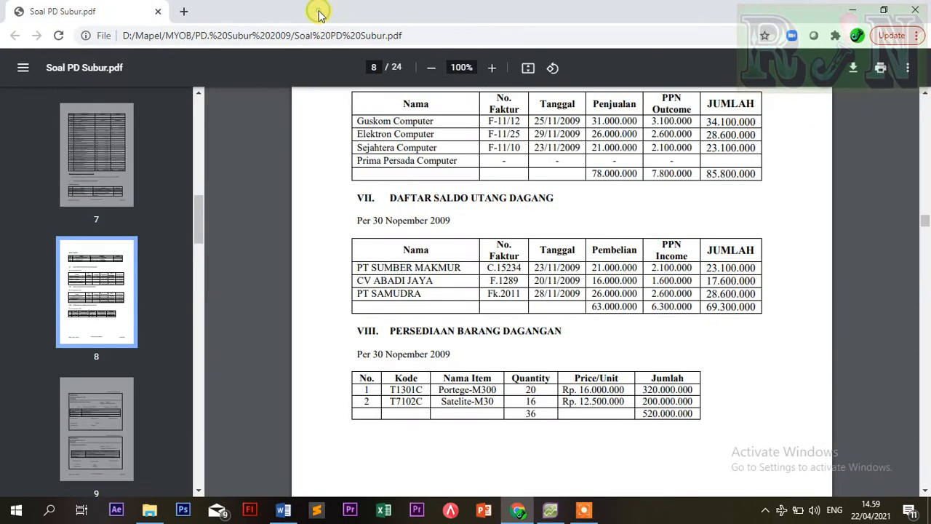
pyautogui.scroll(-5, 615, 300)
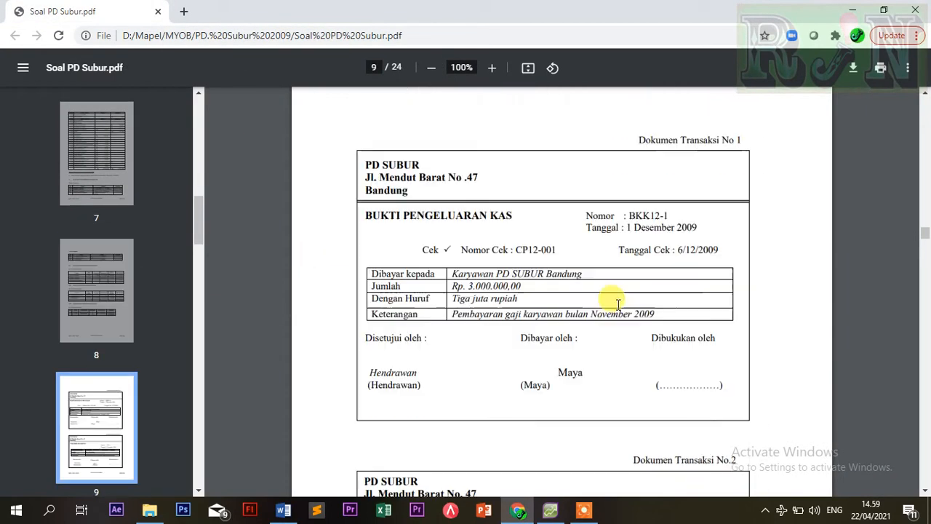
pyautogui.scroll(-2, 616, 304)
pyautogui.scroll(2, 615, 304)
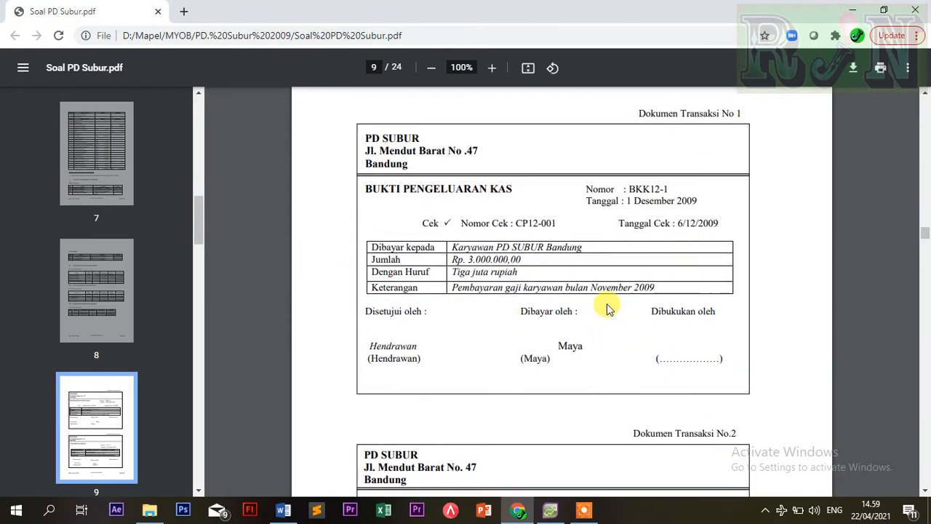
pyautogui.scroll(1, 609, 309)
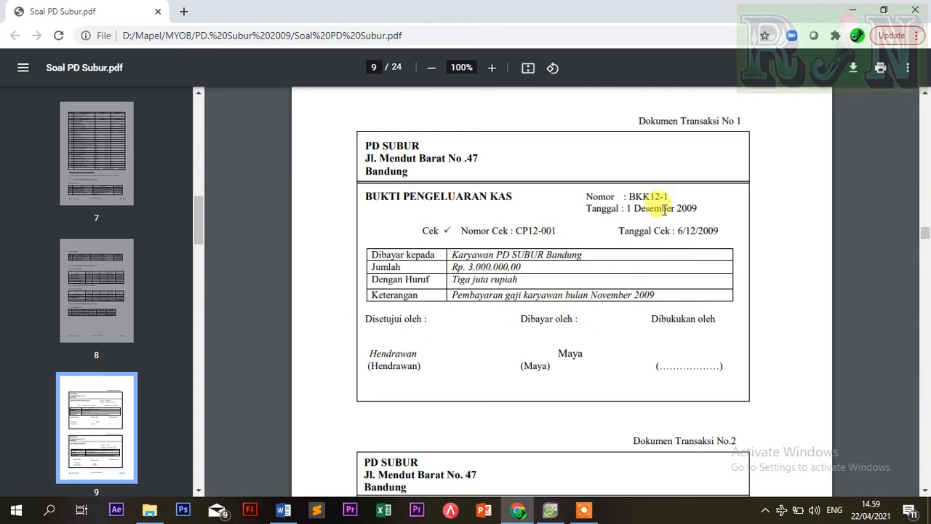
# Switch to AccountRight Plus, open a Spend Money entry without Tax Inclusive, and recheck the cash payment voucher in the PDF
pyautogui.click(547, 509)
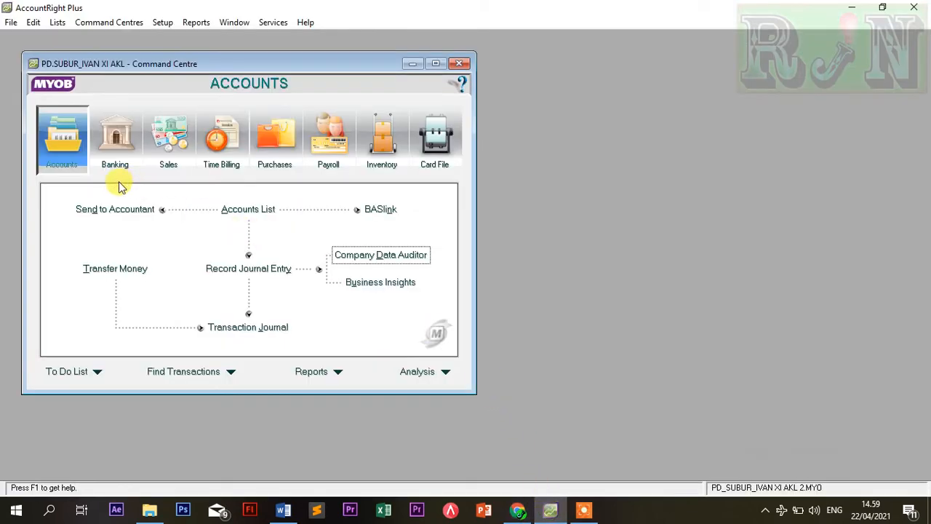
pyautogui.click(124, 146)
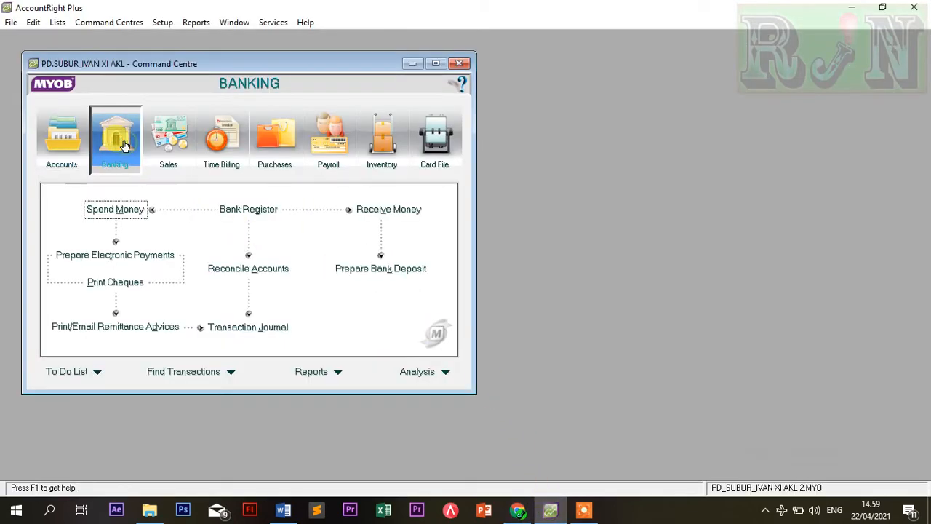
pyautogui.click(116, 209)
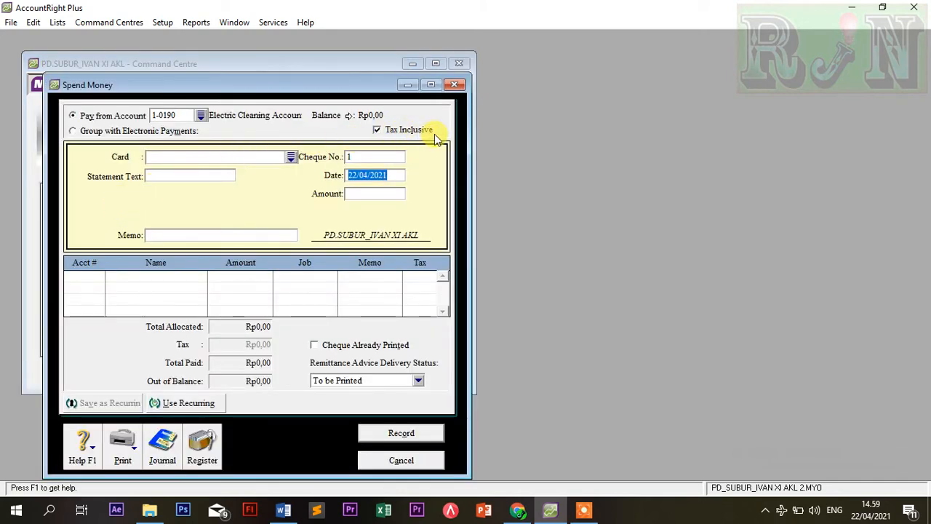
pyautogui.click(377, 131)
pyautogui.click(553, 511)
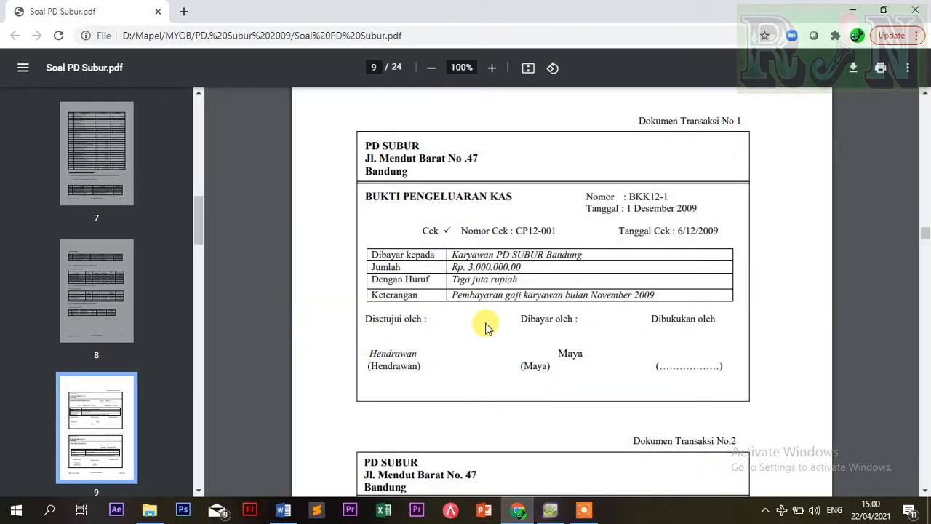
pyautogui.click(550, 511)
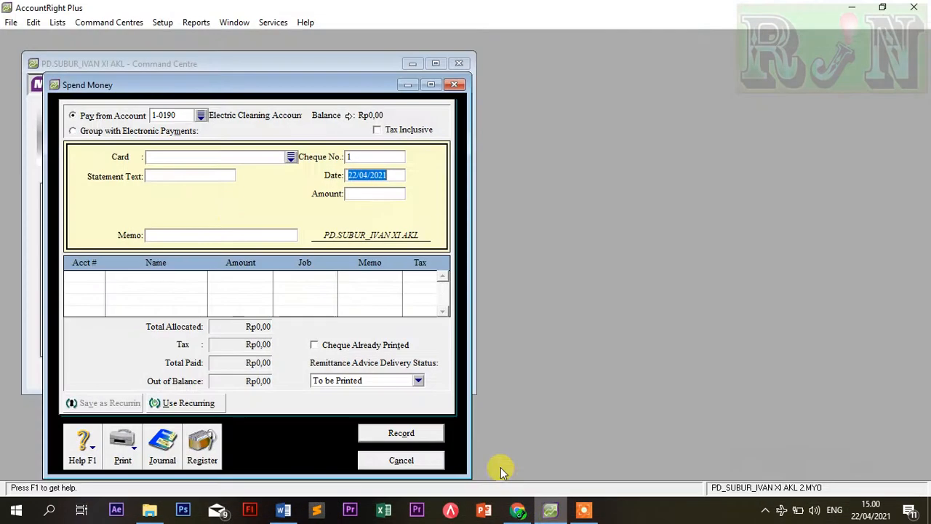
# Look up the accounts available to pay from in Spend Money, then cancel the entry
pyautogui.click(201, 116)
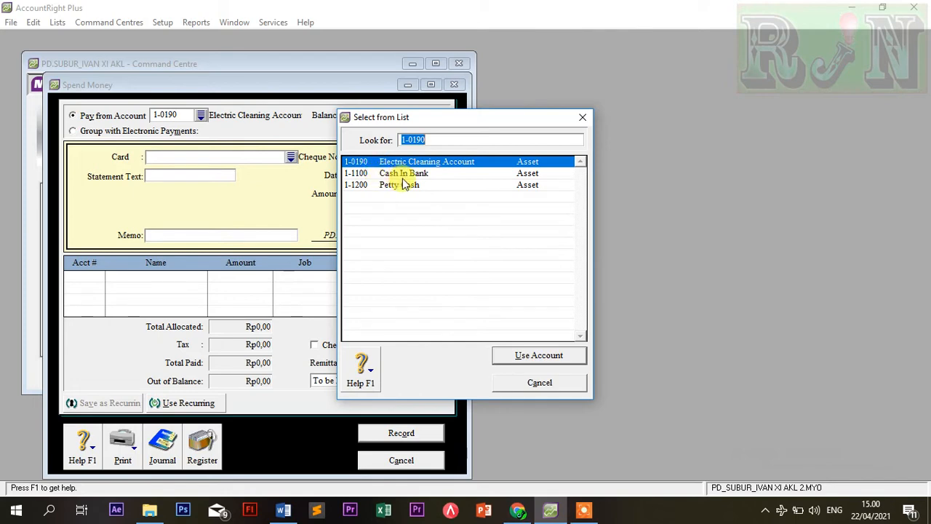
pyautogui.click(554, 383)
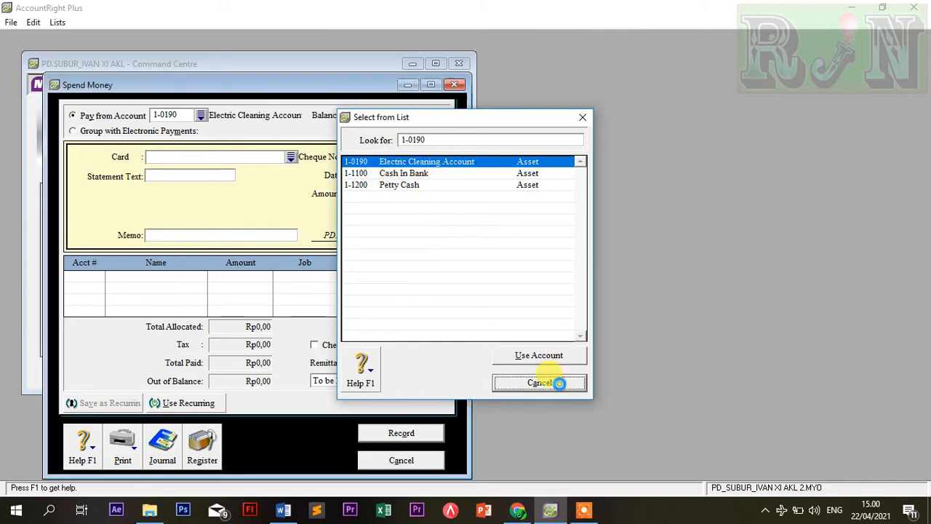
pyautogui.click(428, 461)
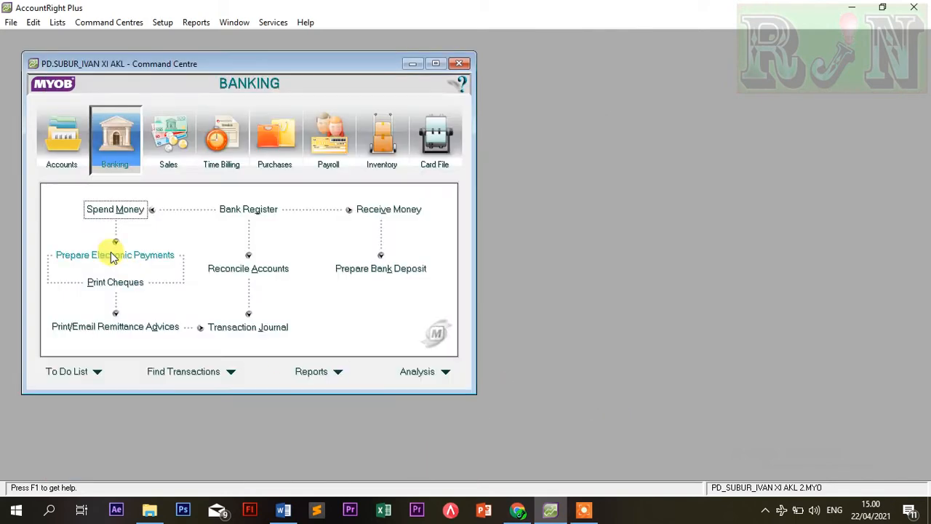
# Check the account type options of the Cash In Bank asset account, keep Bank, and close the Accounts List
pyautogui.click(69, 166)
pyautogui.click(242, 210)
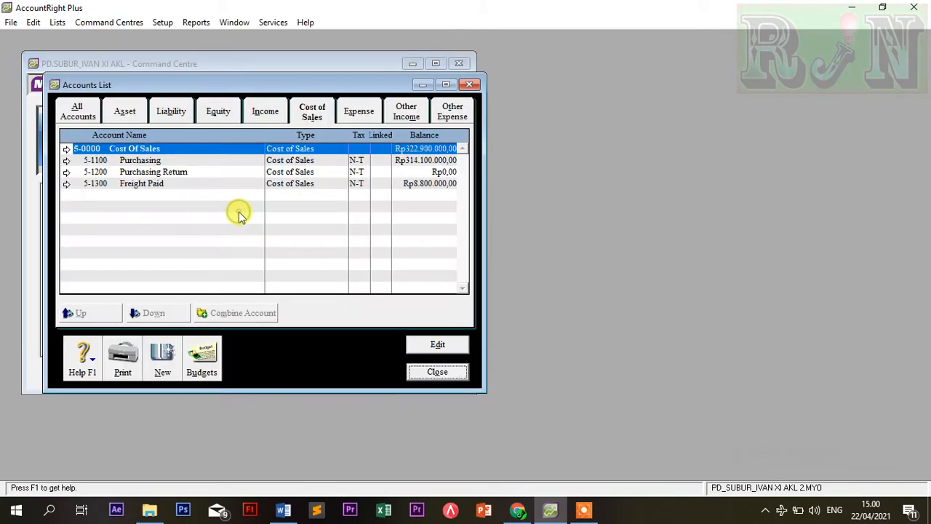
pyautogui.click(125, 113)
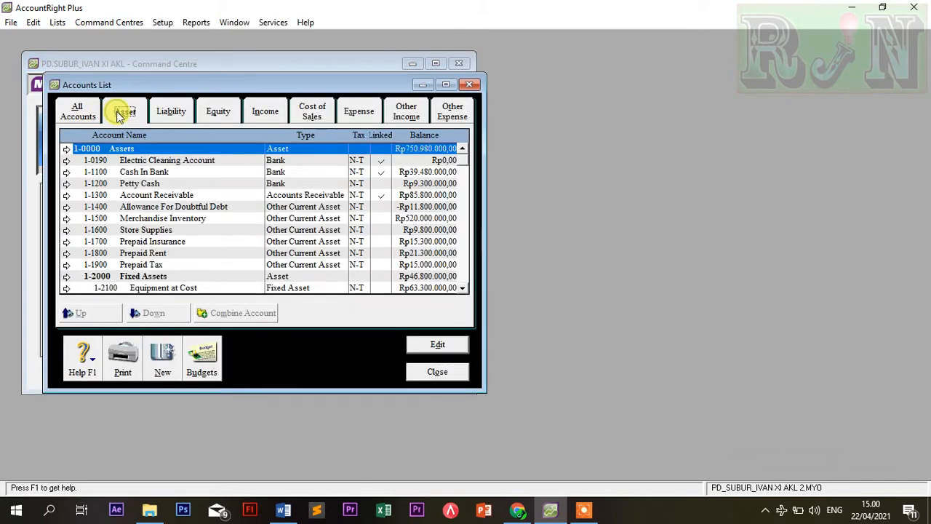
pyautogui.doubleClick(149, 175)
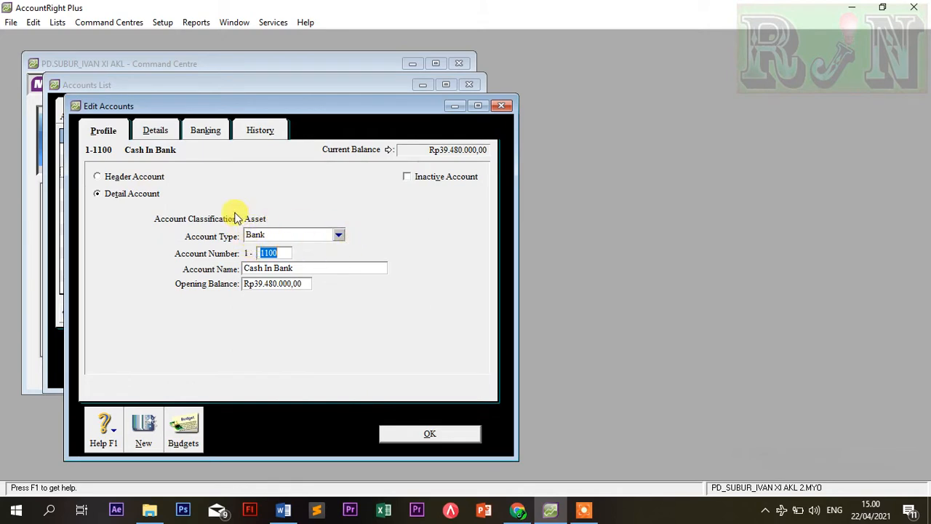
pyautogui.click(339, 235)
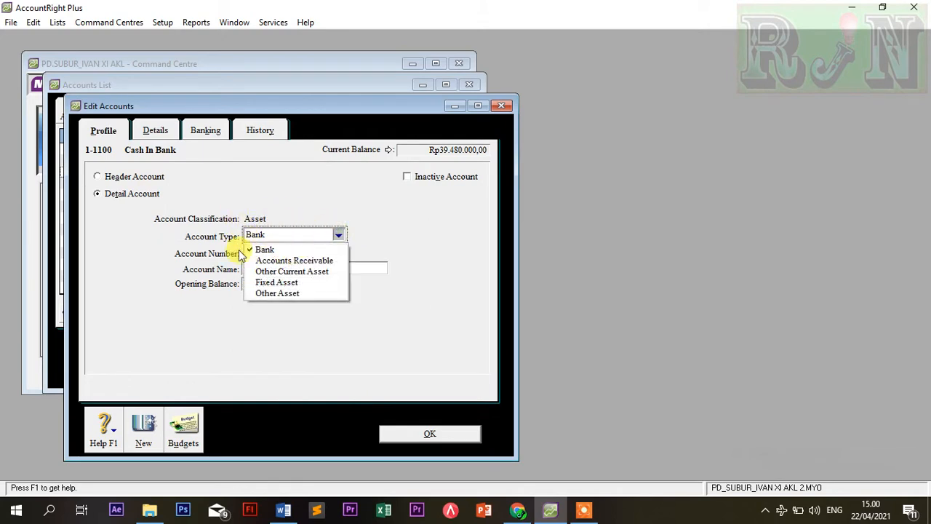
pyautogui.click(264, 250)
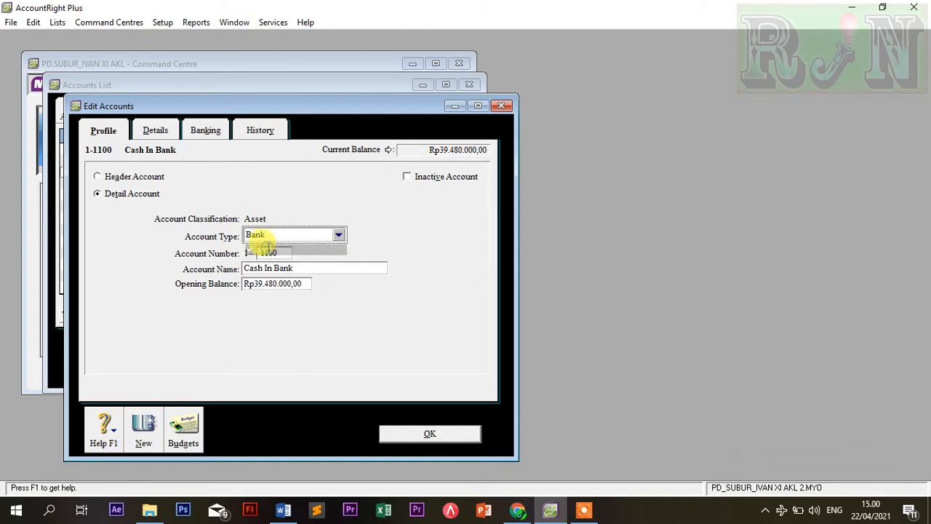
pyautogui.click(405, 434)
pyautogui.click(437, 371)
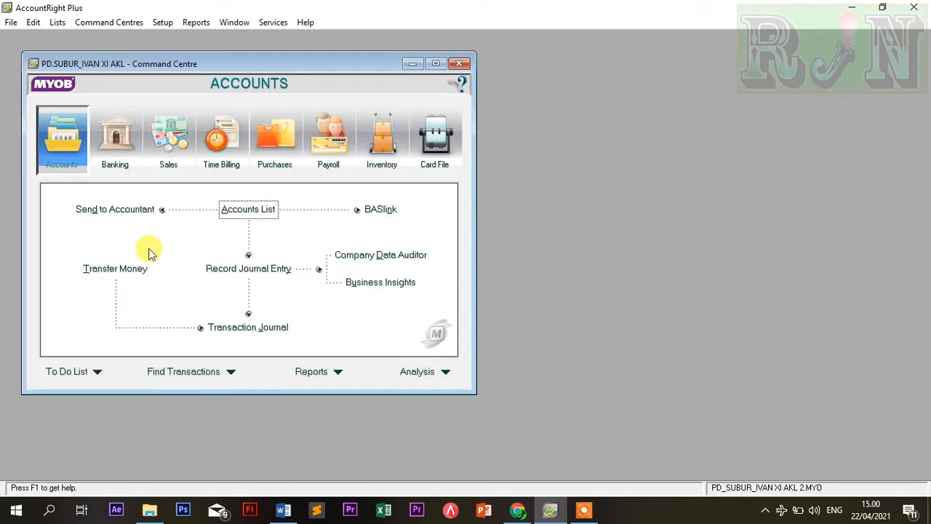
# Open a Spend Money entry that pays from account 1-1100 Cash In Bank, with Tax Inclusive turned off
pyautogui.click(116, 166)
pyautogui.click(120, 216)
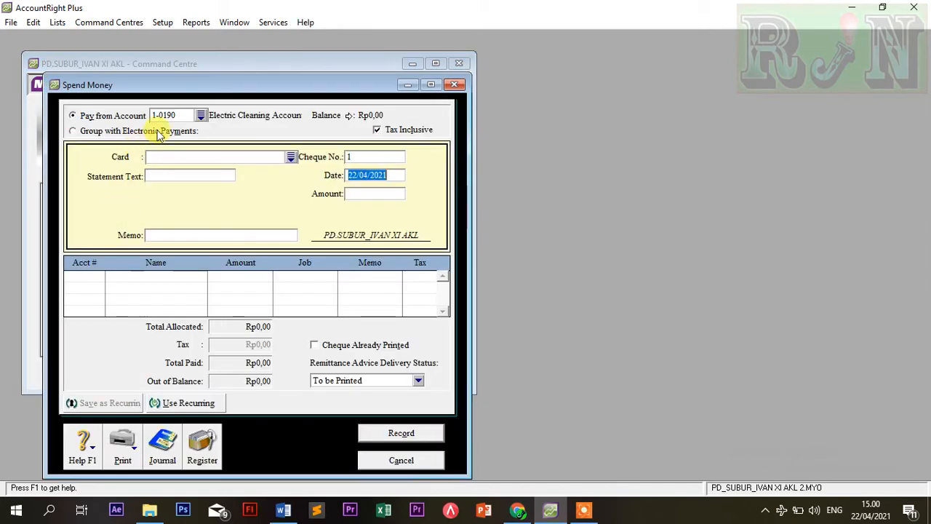
pyautogui.click(201, 116)
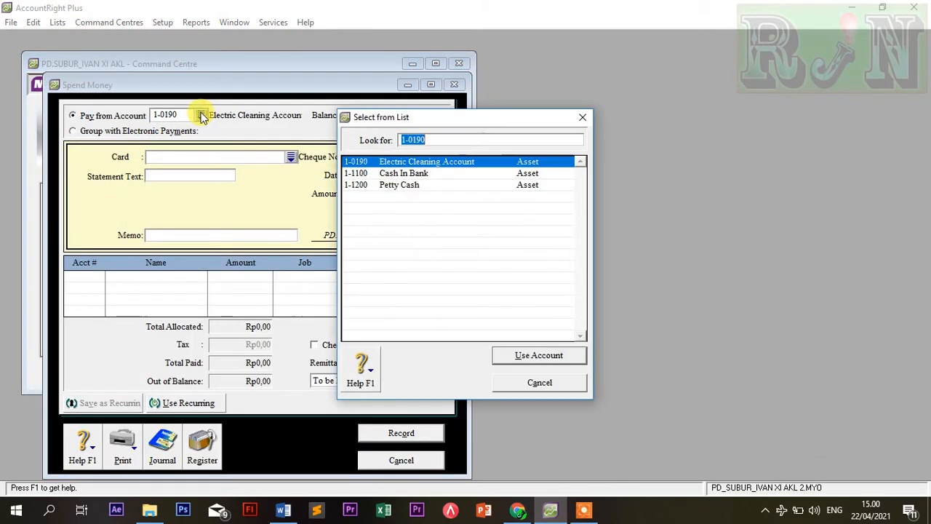
pyautogui.doubleClick(398, 175)
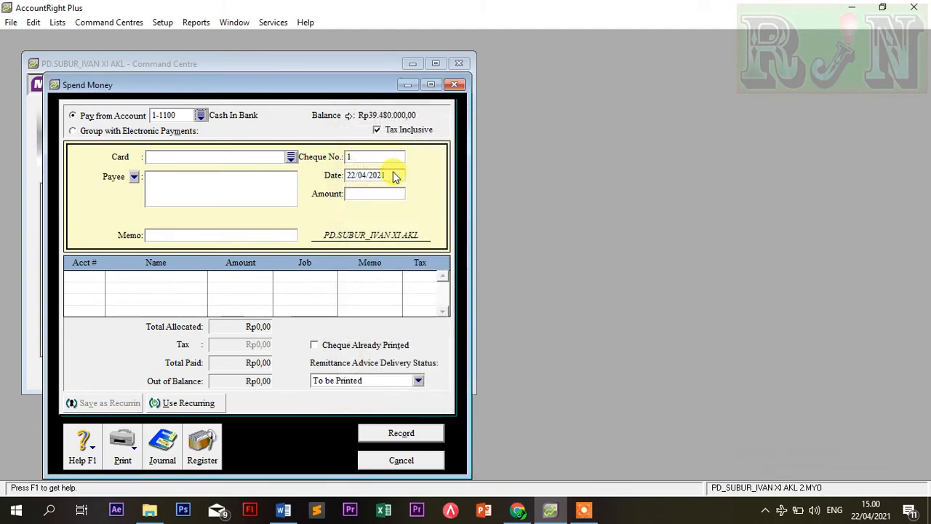
pyautogui.click(377, 130)
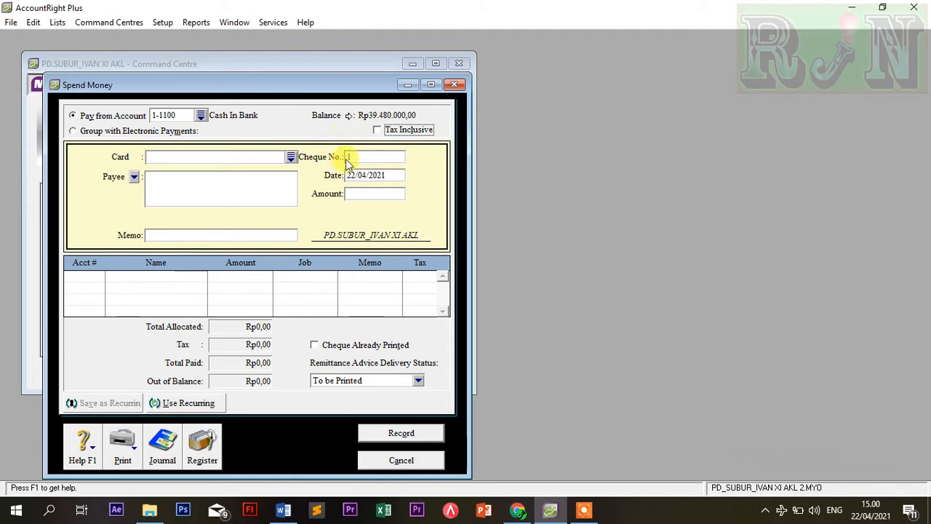
# Enter cheque number BKK12-1, date 01/12/2009, amount Rp3.000.000 and memo "Pembayaran gaji karyawan Nov.2009" for the payment
pyautogui.click(360, 156)
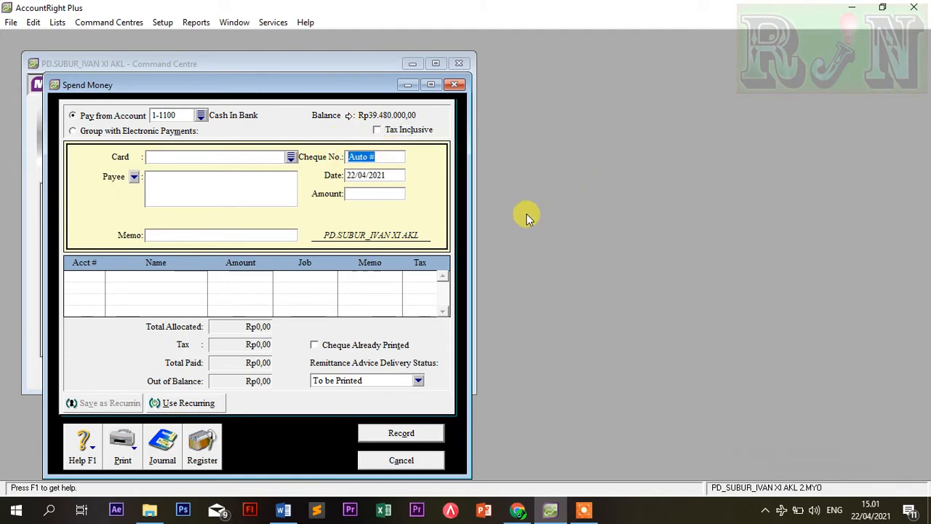
pyautogui.write('BKK12-1')
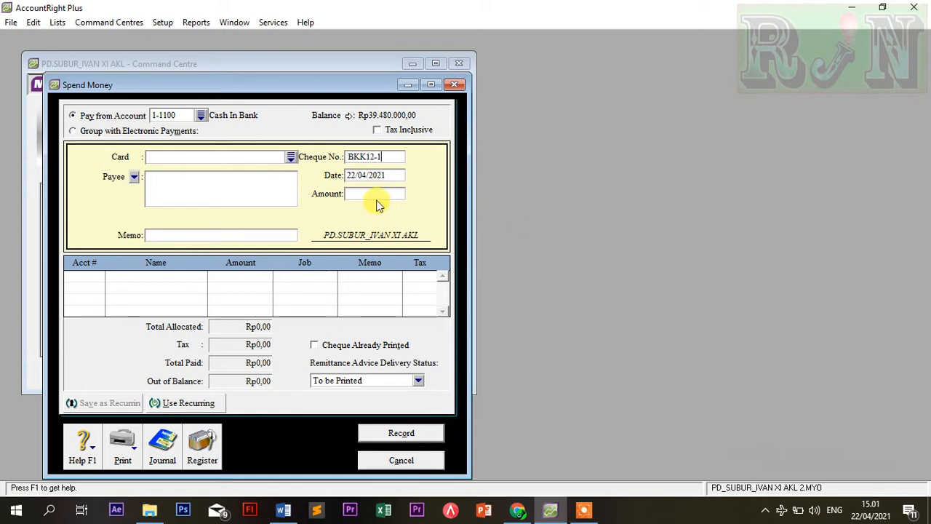
pyautogui.click(352, 177)
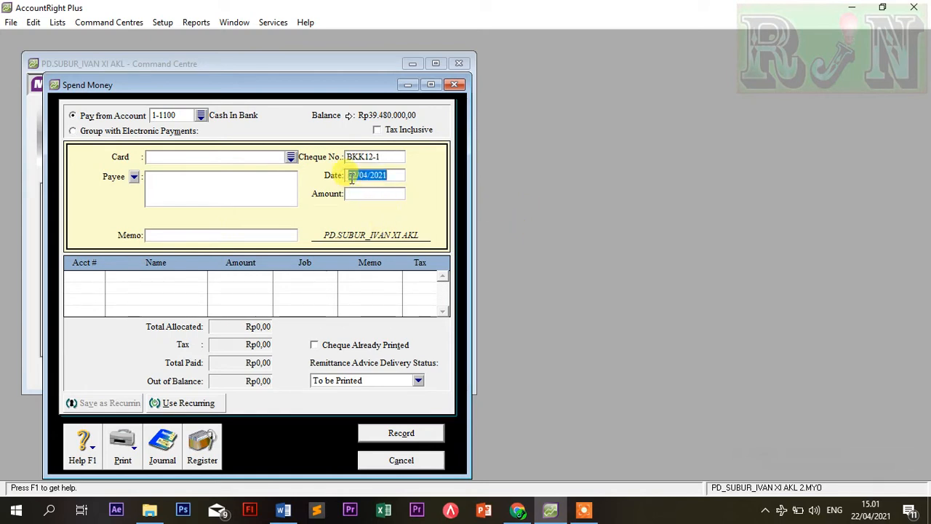
pyautogui.write('1')
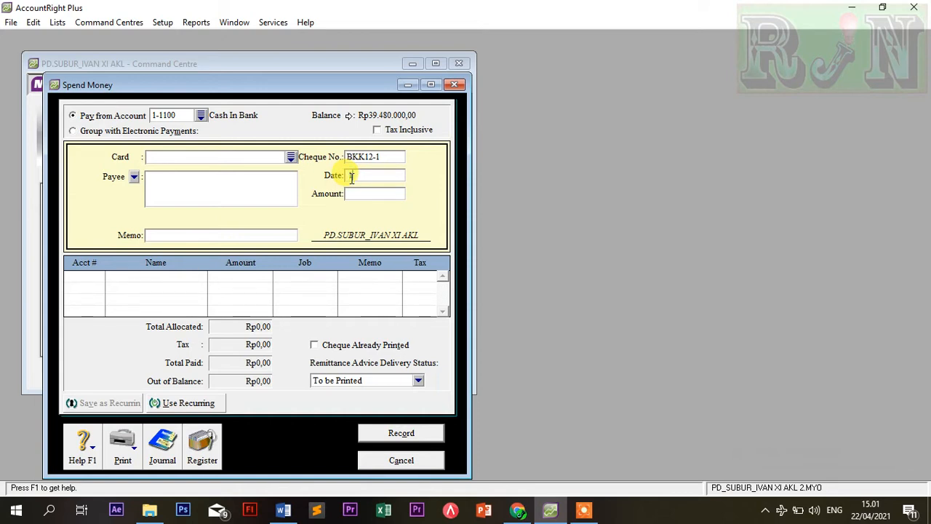
pyautogui.write('/12/2009')
pyautogui.press('Tab')
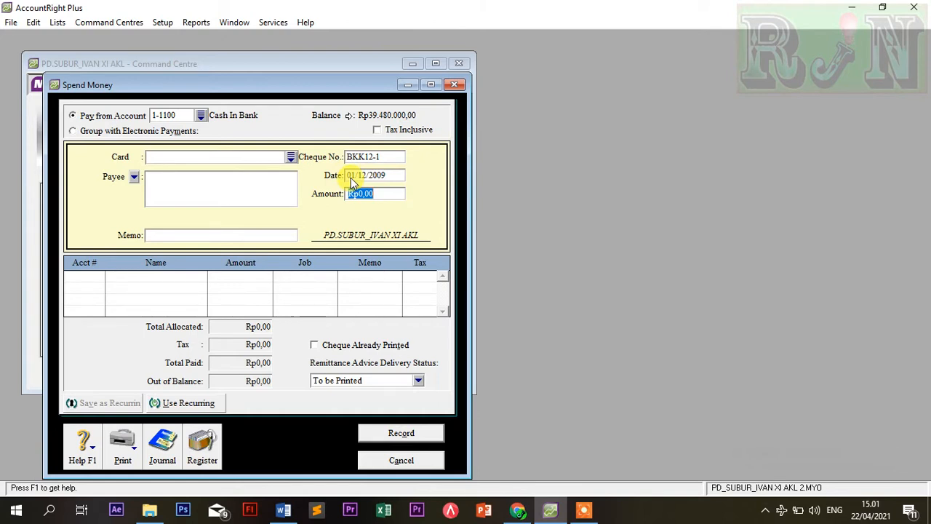
pyautogui.write('3000000')
pyautogui.press('Tab')
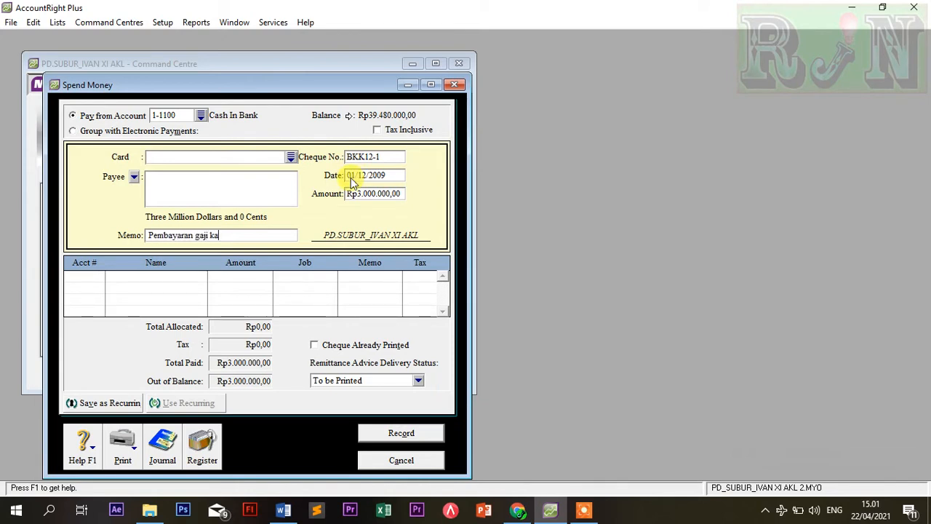
pyautogui.write('ryawan Nov.2009')
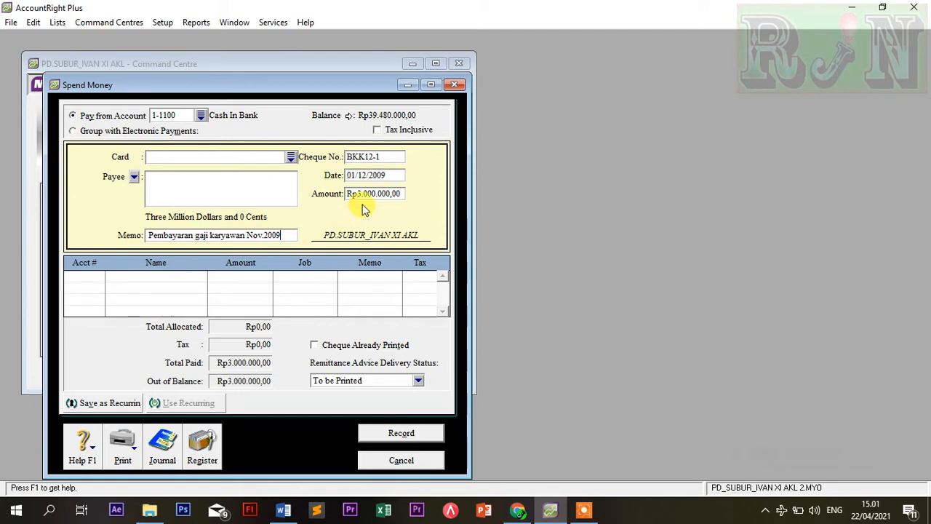
# Allocate the full payment amount to account 2-1200 Expense Payable on the first line
pyautogui.click(95, 277)
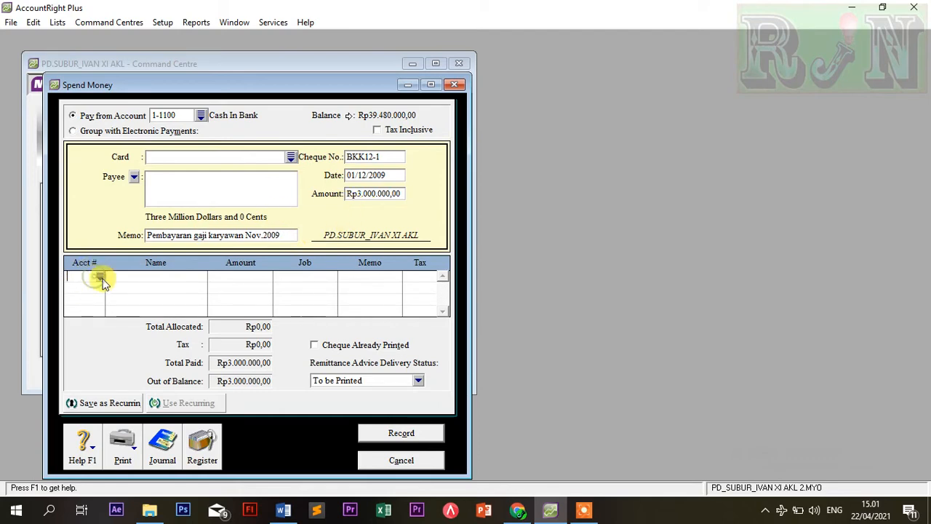
pyautogui.click(100, 279)
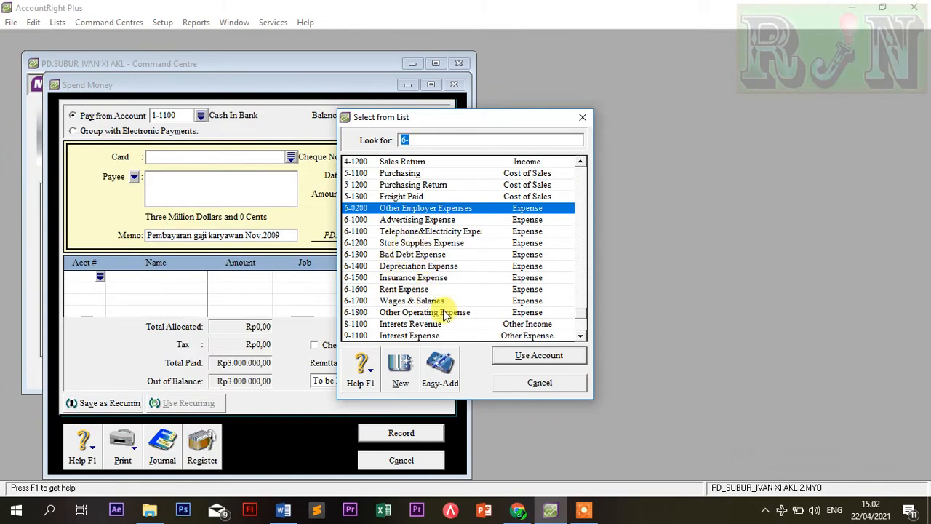
pyautogui.scroll(-1, 441, 312)
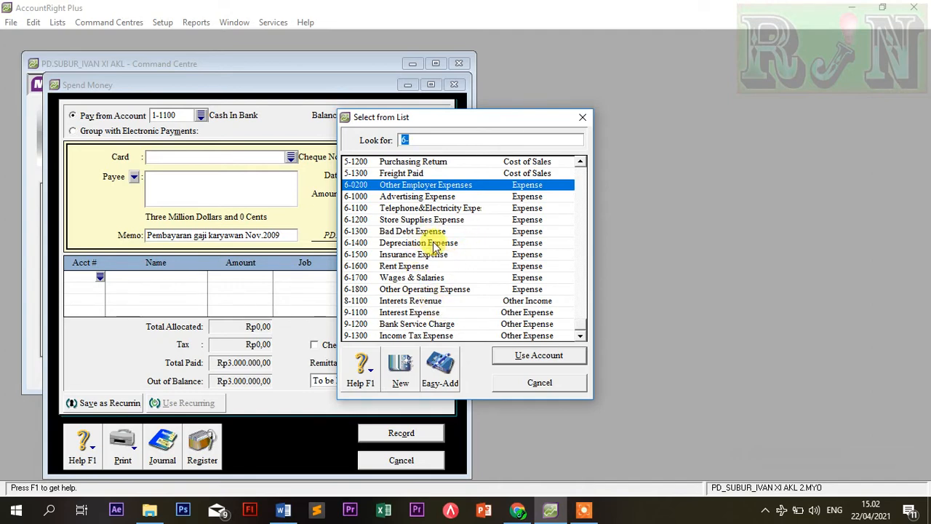
pyautogui.scroll(10, 433, 246)
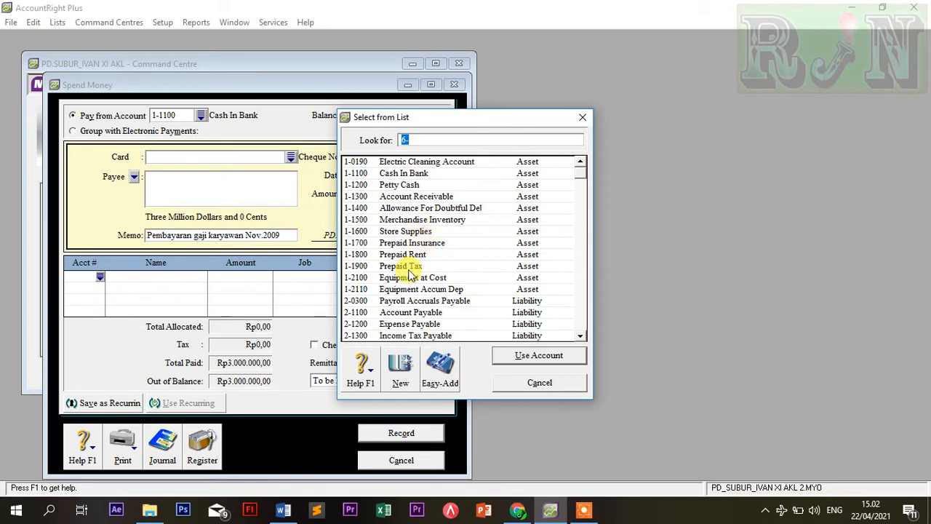
pyautogui.scroll(-1, 414, 273)
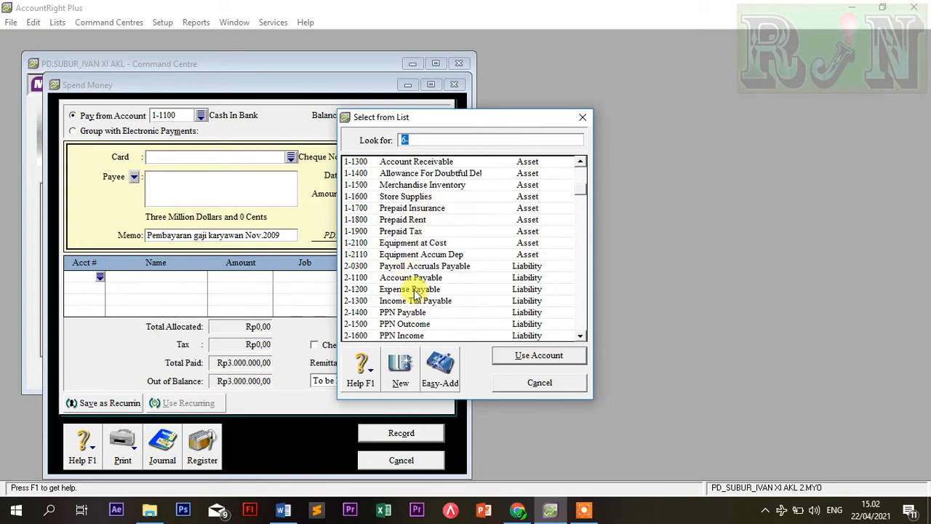
pyautogui.click(416, 291)
pyautogui.click(521, 355)
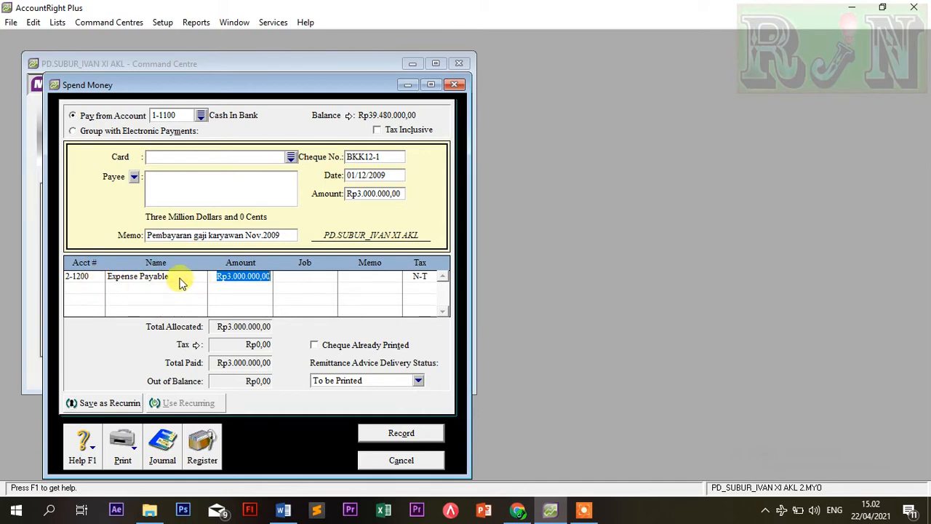
# Review the liability and expense accounts available for the allocation line, keeping 2-1200 Expense Payable
pyautogui.click(82, 276)
pyautogui.click(99, 277)
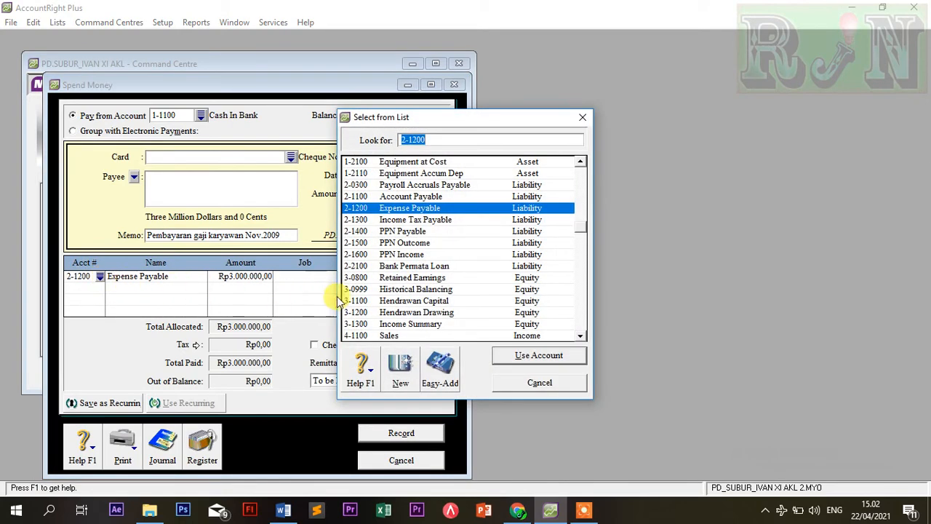
pyautogui.scroll(-6, 384, 288)
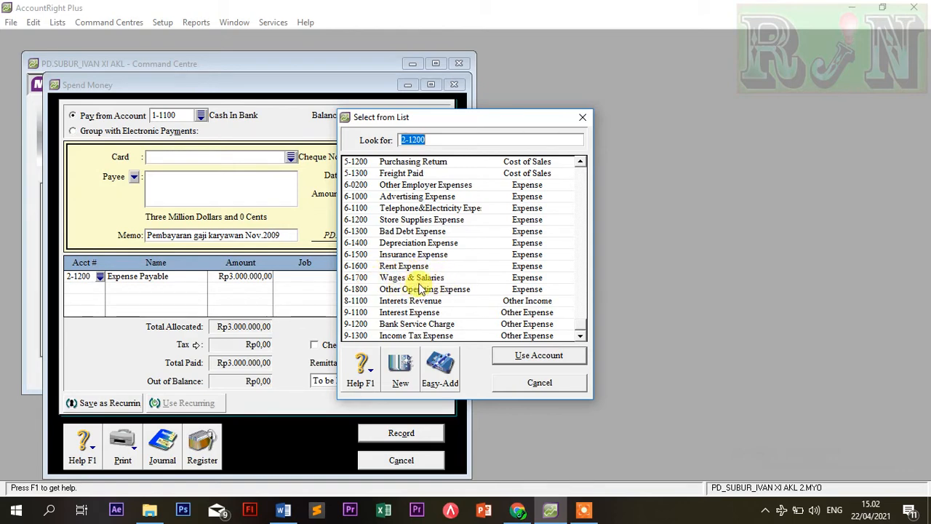
pyautogui.click(532, 382)
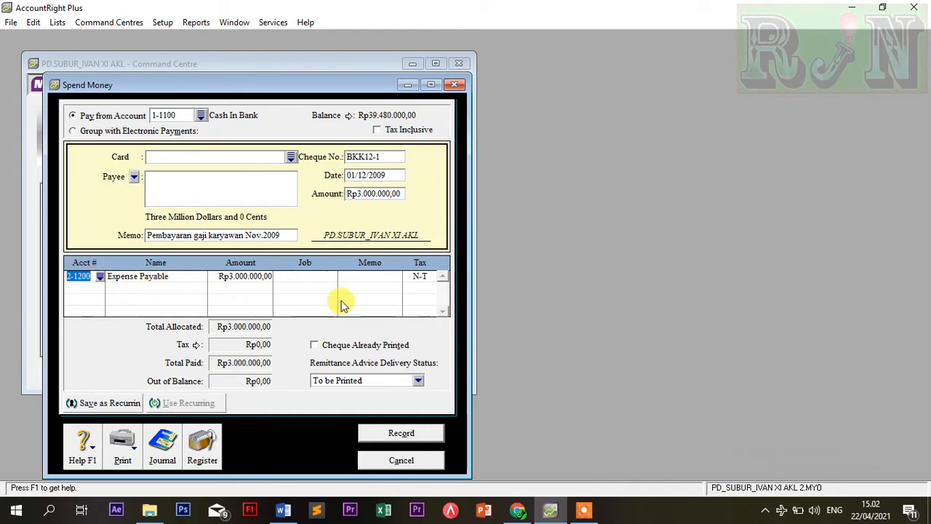
# Keep tax code N-T on the Expense Payable line and record the payment
pyautogui.press('Tab')
pyautogui.press('Tab')
pyautogui.press('Tab')
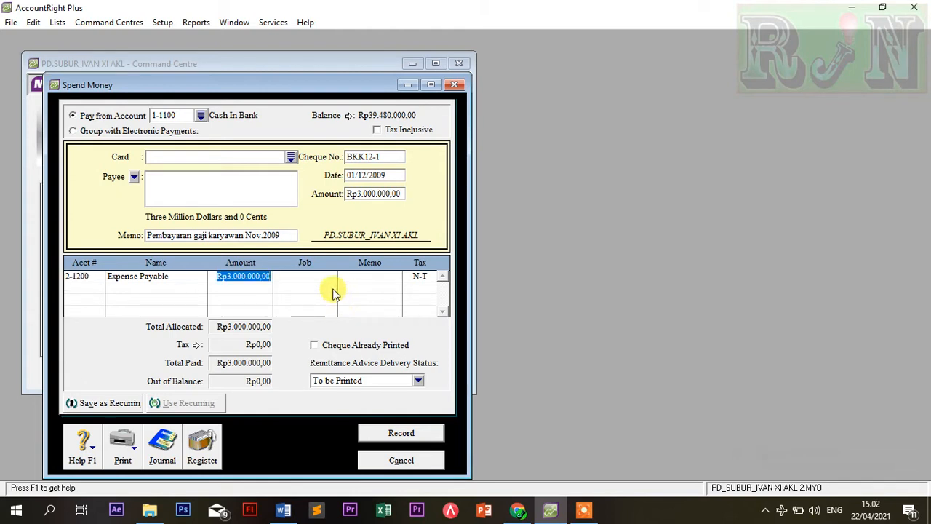
pyautogui.press('Tab')
pyautogui.press('Tab')
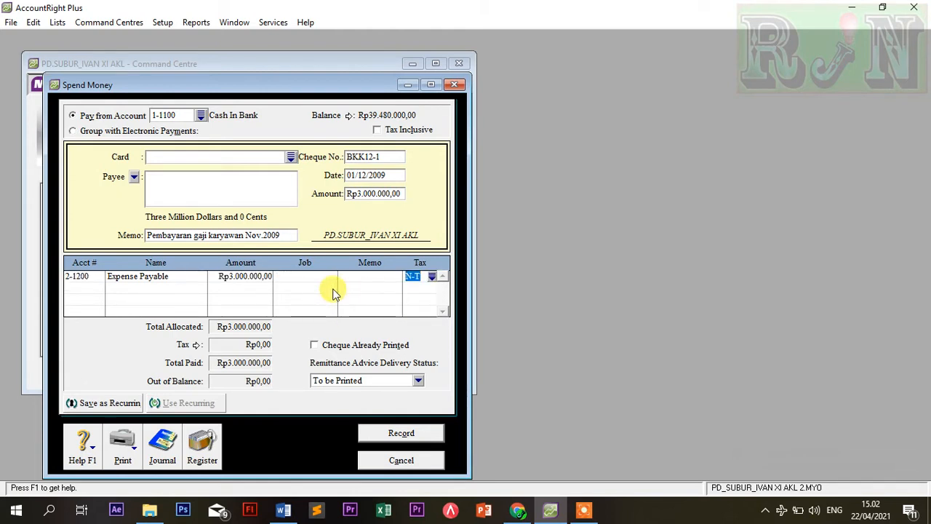
pyautogui.click(401, 433)
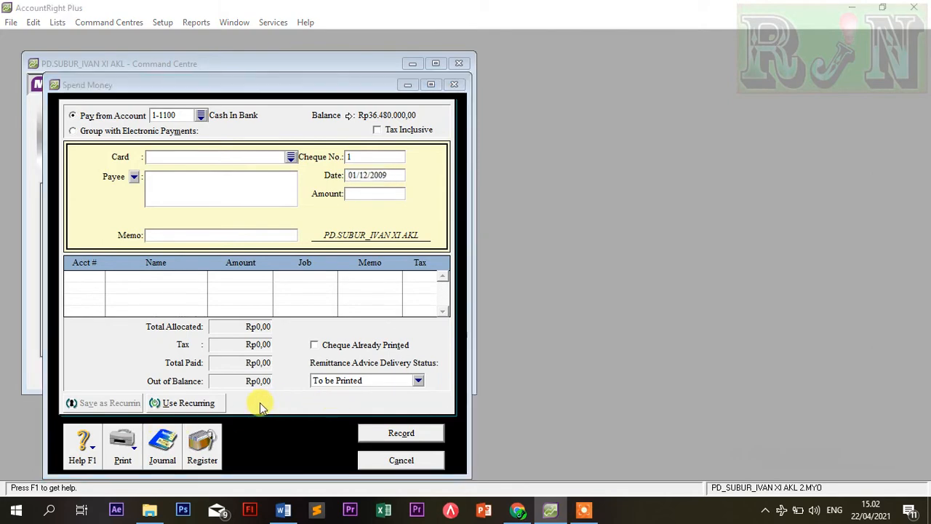
# Check the recorded BKK12-1 payment in the Disbursements transaction journal, then close the journal and the blank Spend Money entry
pyautogui.hotkey('ctrl', 'r')
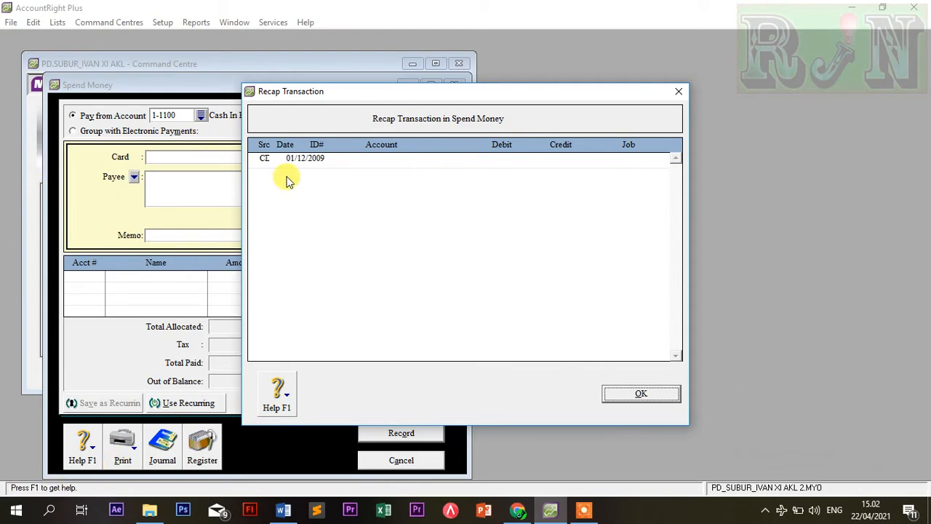
pyautogui.click(647, 391)
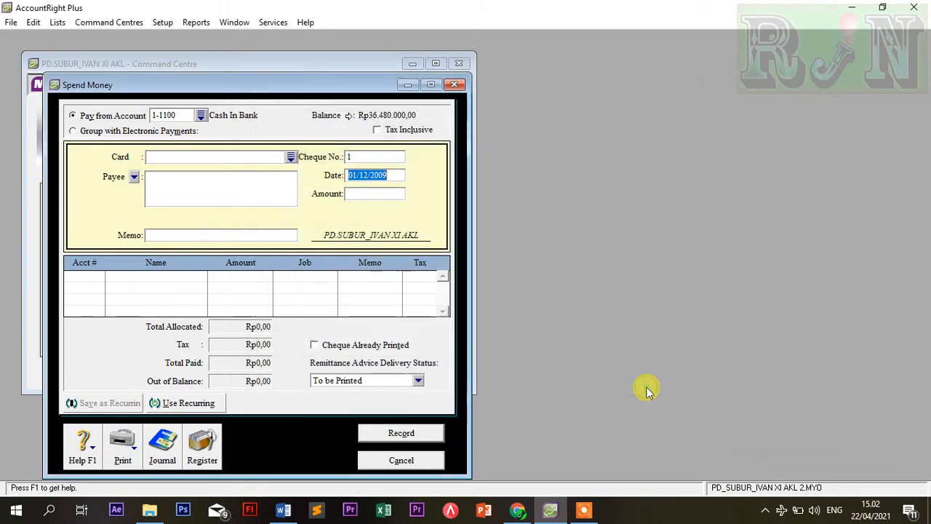
pyautogui.click(162, 446)
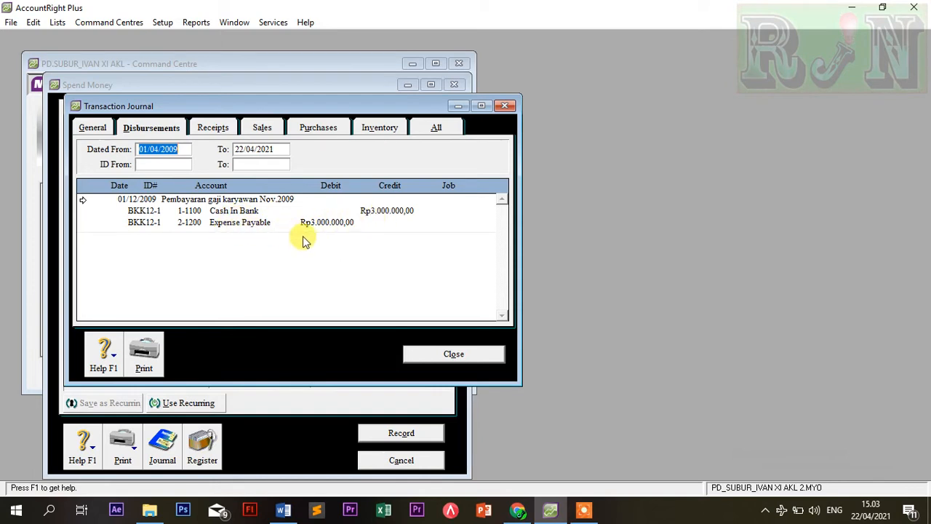
pyautogui.click(452, 356)
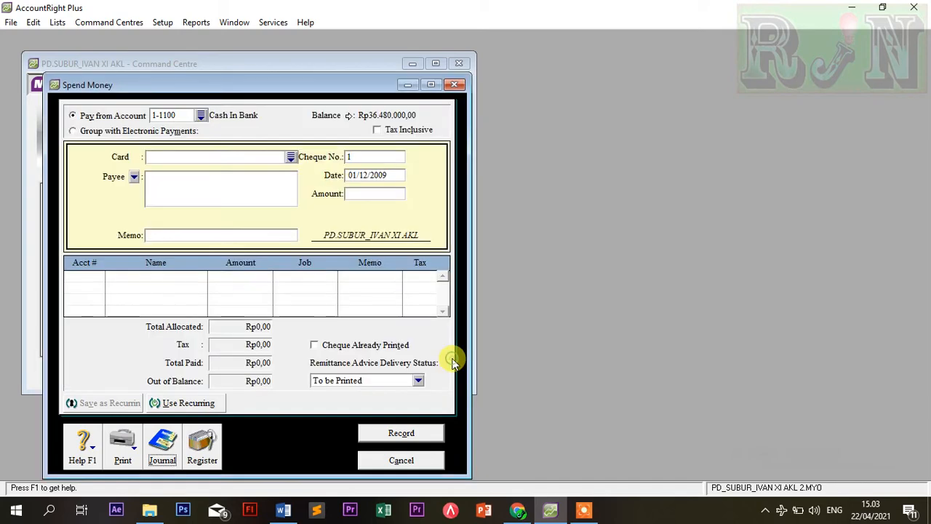
pyautogui.click(402, 461)
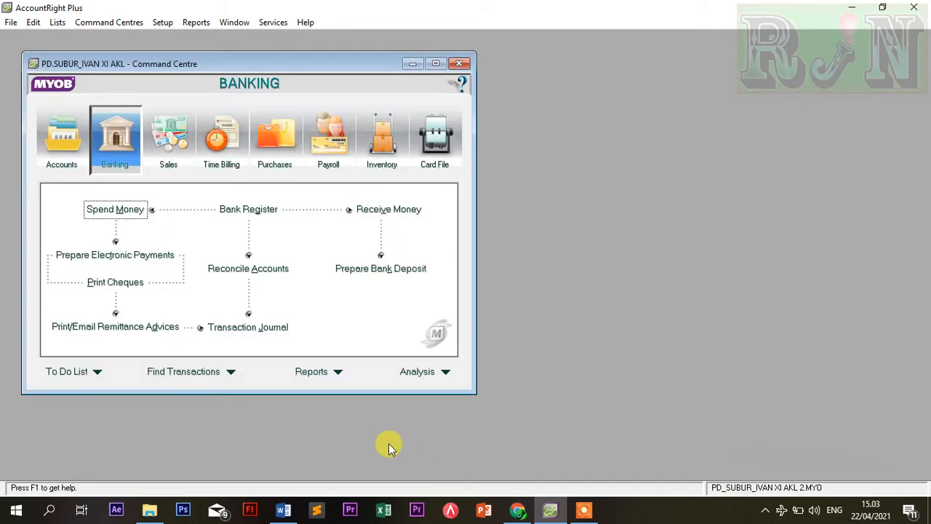
# Switch to Soal PD Subur.pdf in Chrome, read the petty cash voucher in document No.2, and return to AccountRight Plus
pyautogui.click(516, 510)
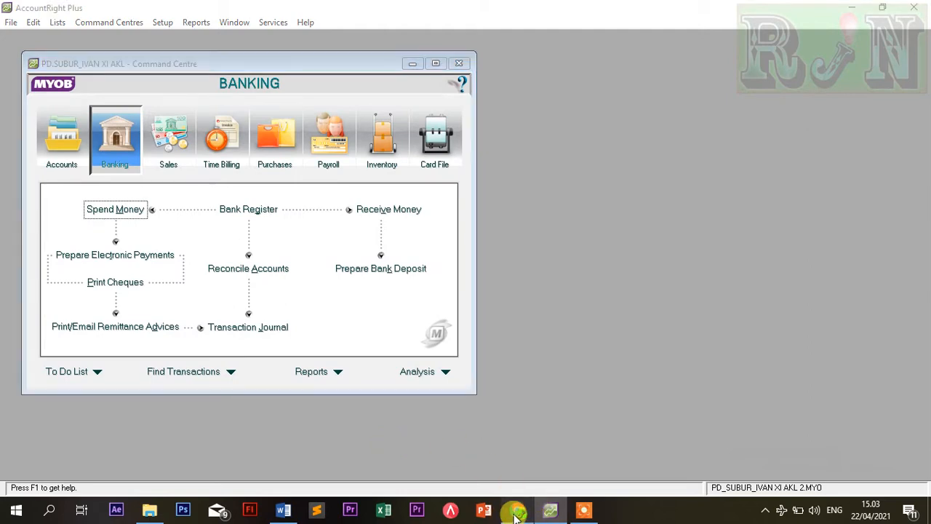
pyautogui.scroll(-5, 586, 360)
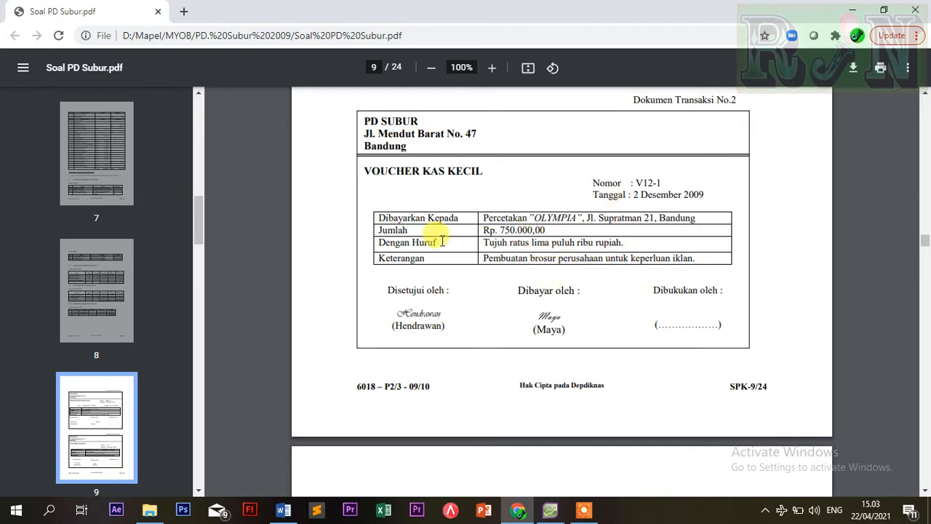
pyautogui.click(551, 510)
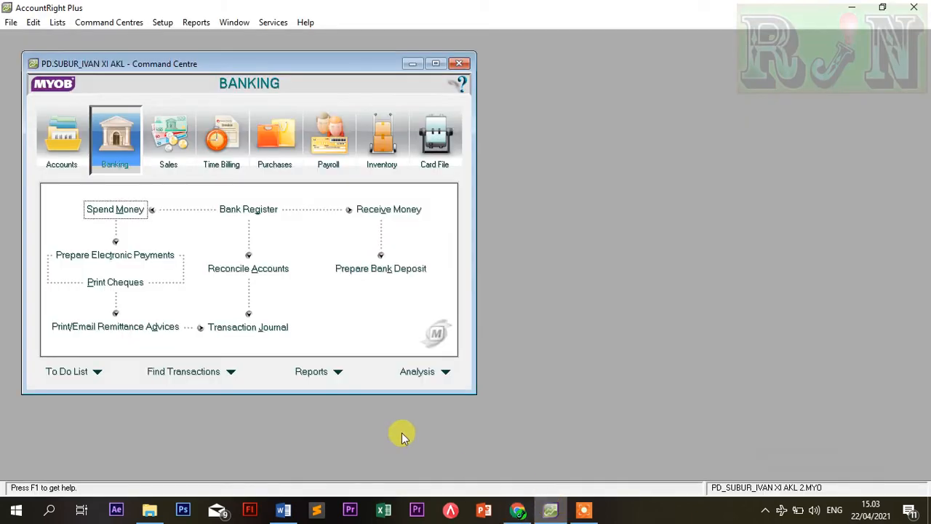
# Open a new Spend Money entry that pays from account 1-1200 Petty Cash
pyautogui.click(129, 209)
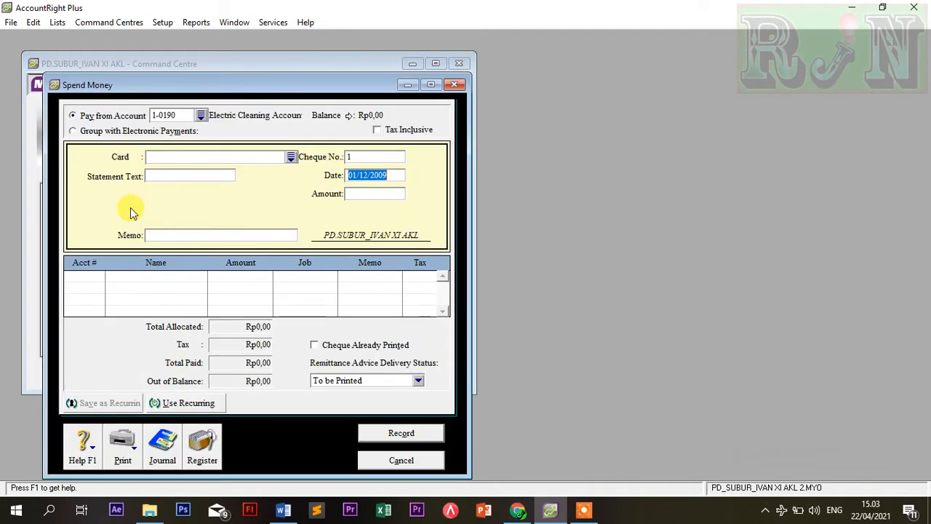
pyautogui.click(200, 115)
pyautogui.click(406, 187)
pyautogui.doubleClick(406, 187)
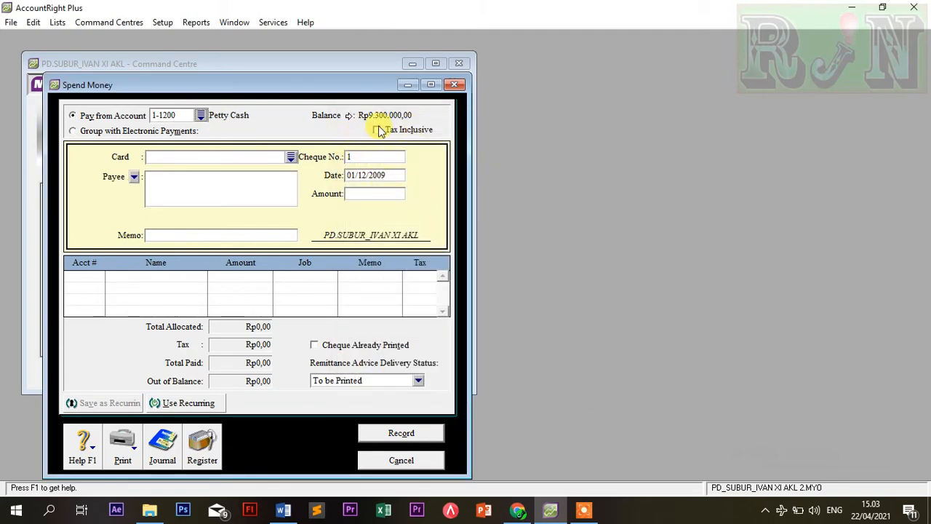
# Fill in the entry with cheque number V12-1, date 02/12/2009, amount 750000 and memo "Pembuatan brosur perusahaan"
pyautogui.click(381, 156)
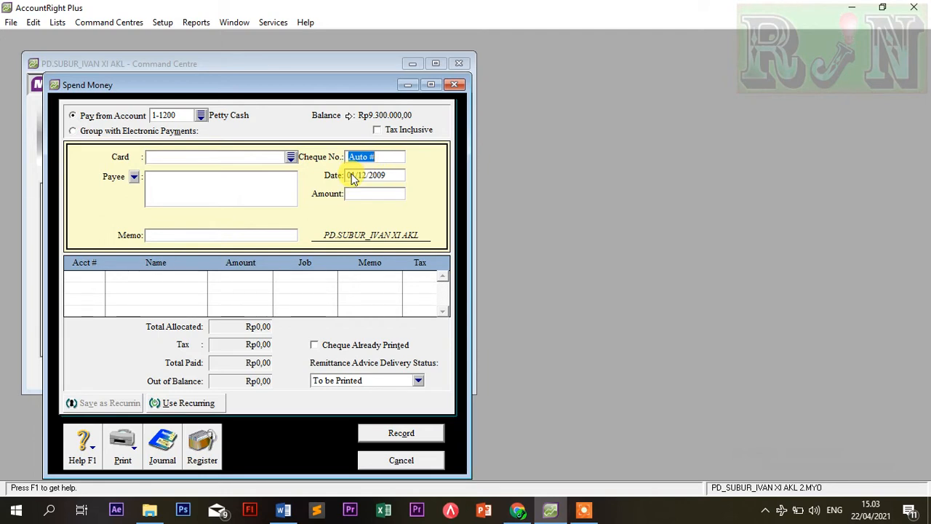
pyautogui.write('V12-1')
pyautogui.press('Tab')
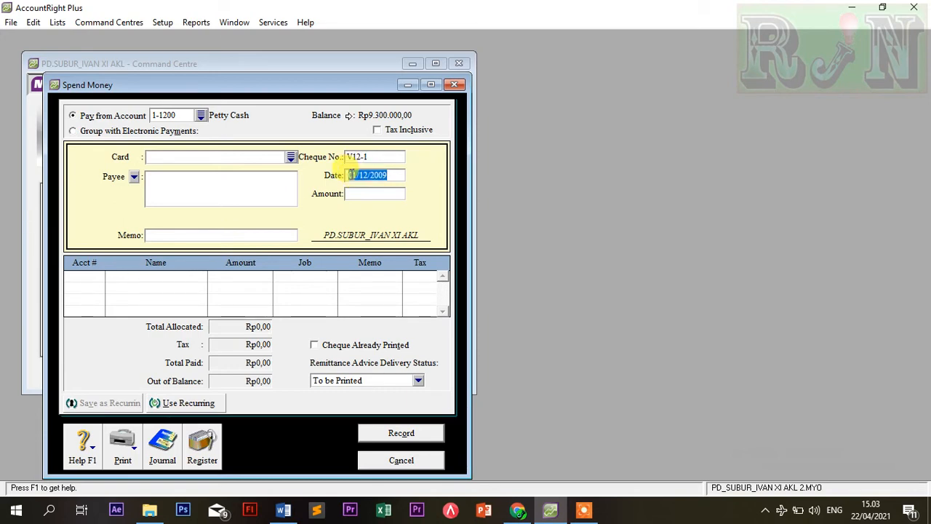
pyautogui.write('1/12/2009')
pyautogui.press('Tab')
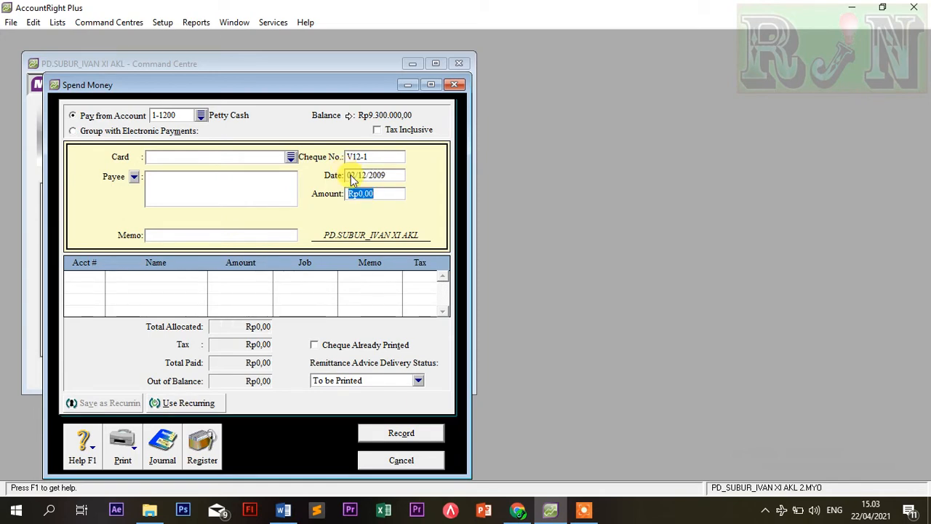
pyautogui.write('750000')
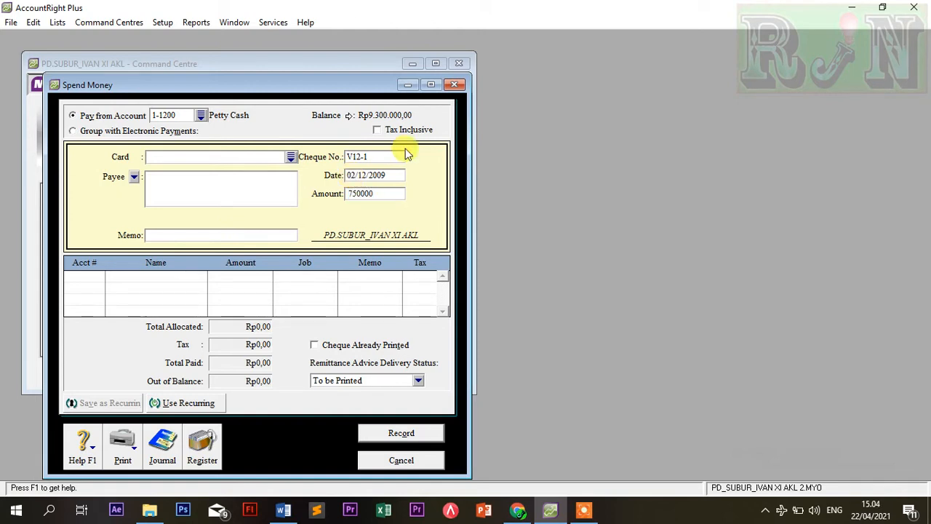
pyautogui.click(178, 233)
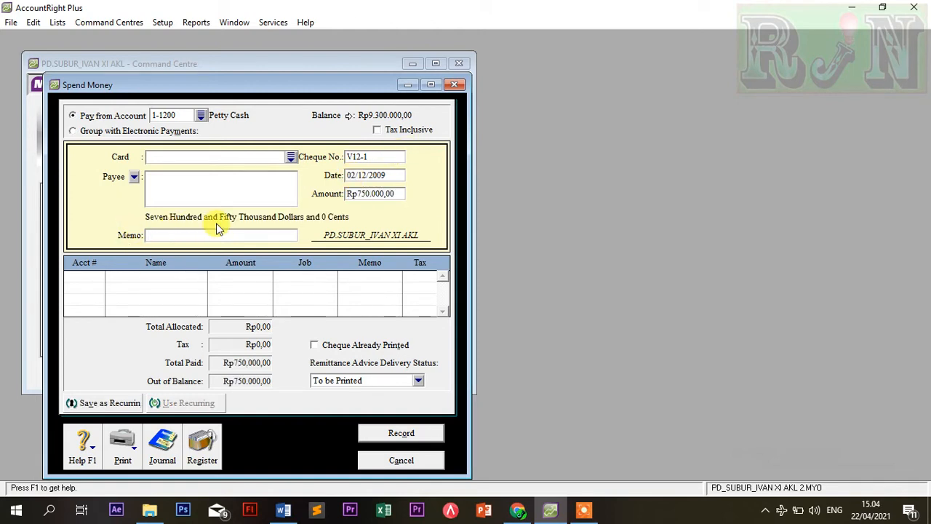
pyautogui.write('Pembuatan brosur perusahaan')
# Allocate the full amount to account 6-1000 Advertising Expense with tax code N-T and record the payment
pyautogui.click(97, 279)
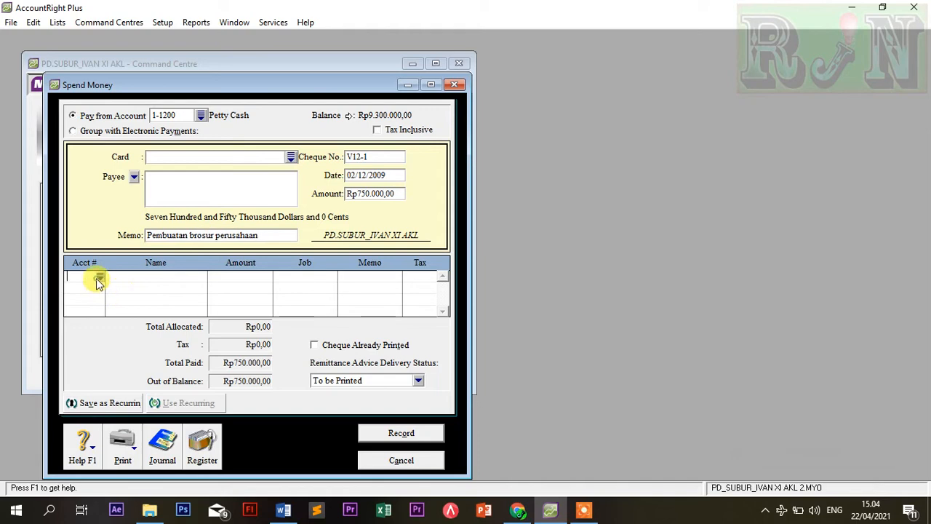
pyautogui.click(101, 279)
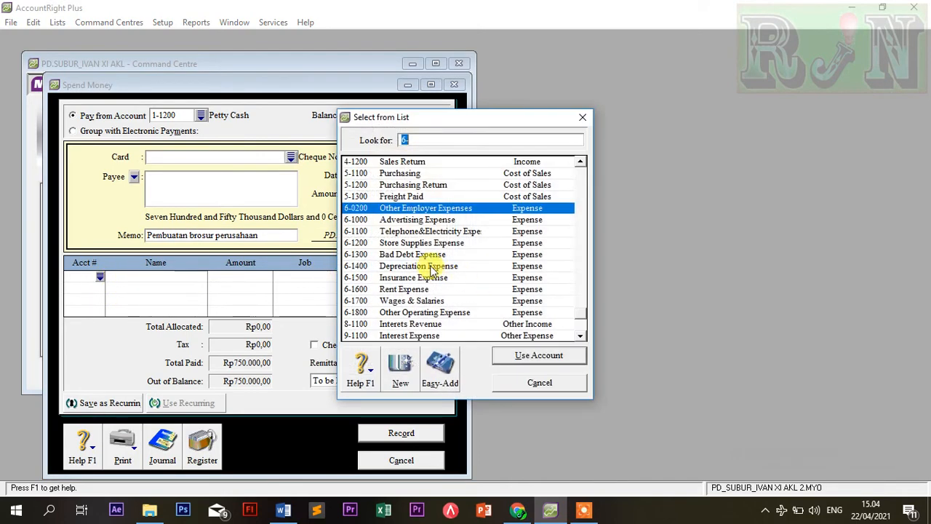
pyautogui.doubleClick(440, 222)
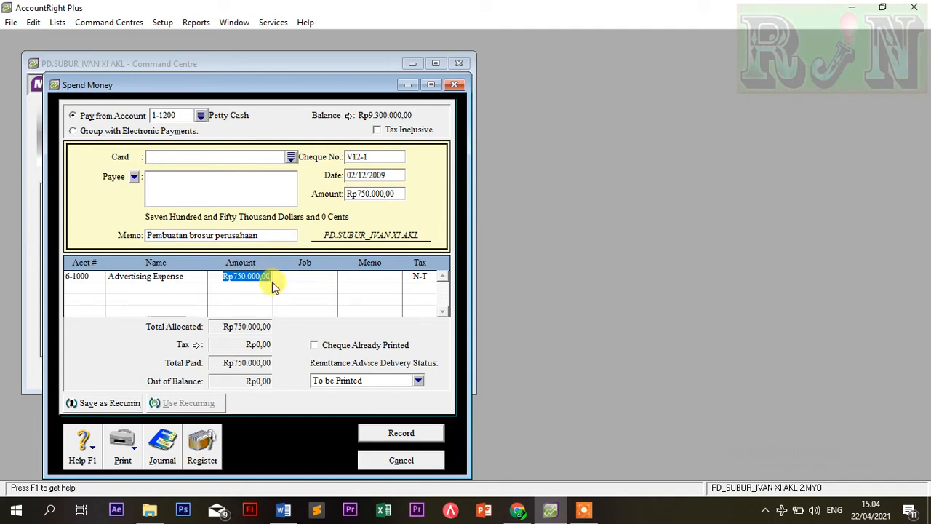
pyautogui.press('Tab')
pyautogui.press('Tab')
pyautogui.press('Tab')
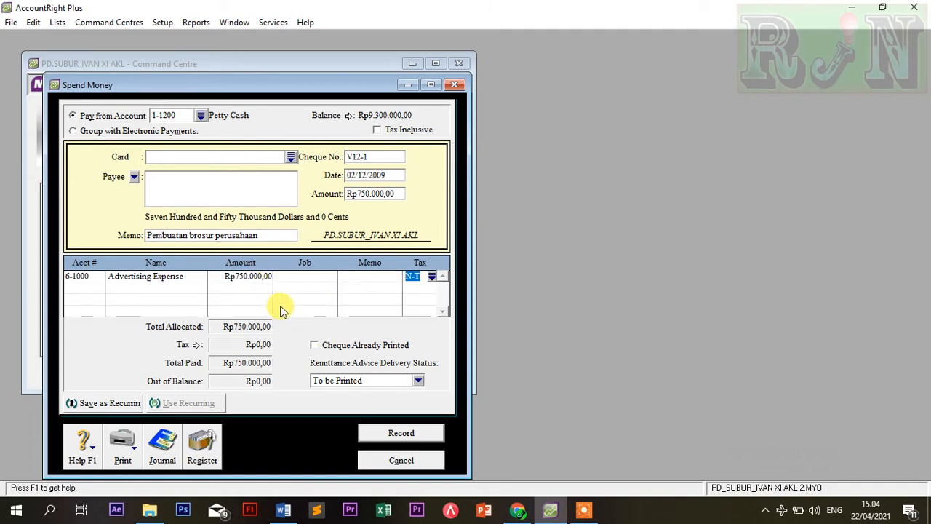
pyautogui.click(383, 431)
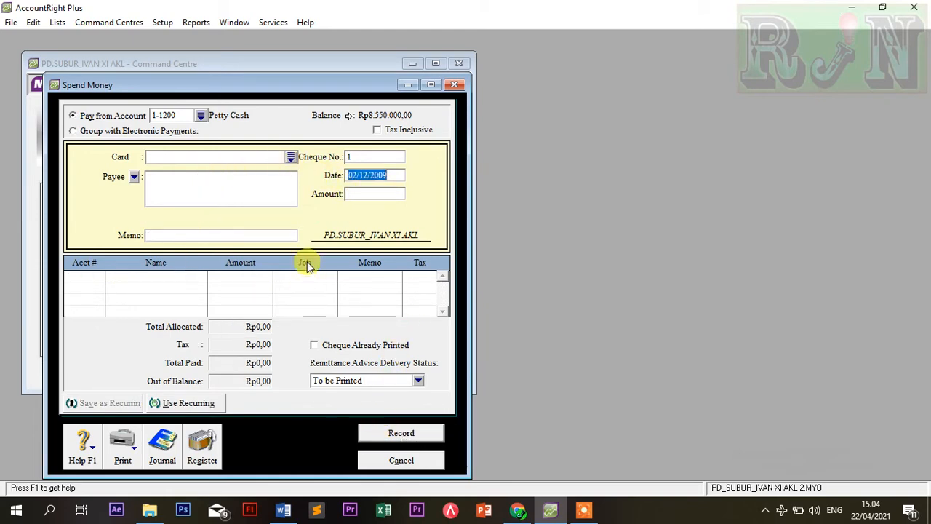
# Check the recorded V12-1 payment in the Disbursements transaction journal, and close the journal and the blank Spend Money entry
pyautogui.click(162, 448)
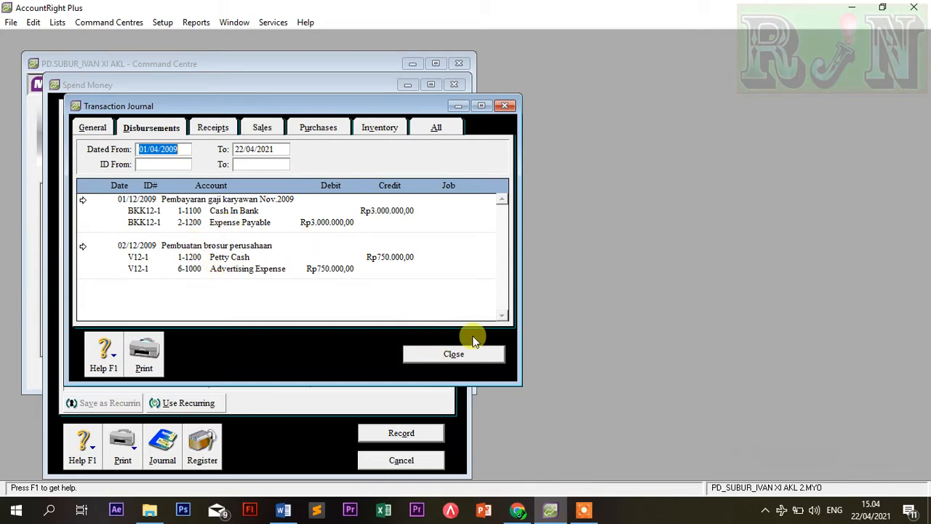
pyautogui.click(474, 361)
pyautogui.click(400, 461)
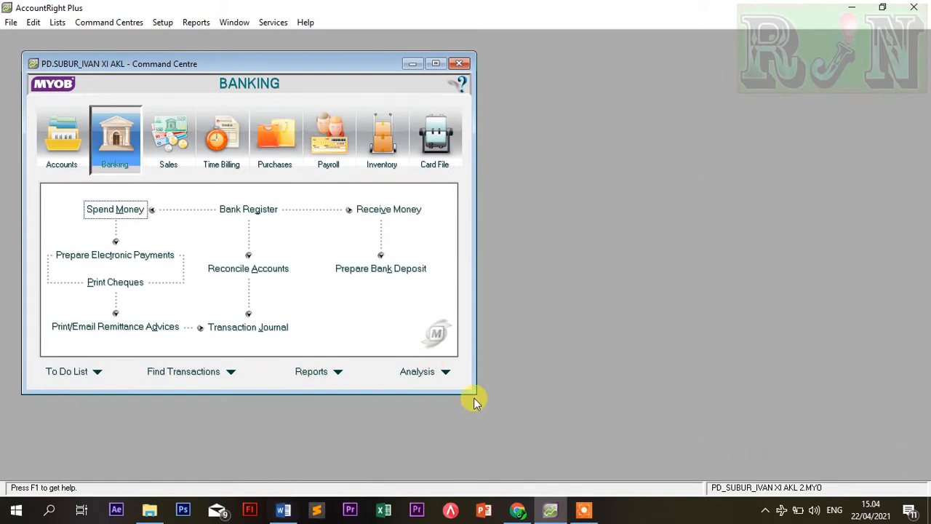
# Switch to Soal PD Subur.pdf in Chrome, read the cash receipt in document No.3, and return to AccountRight Plus
pyautogui.click(517, 509)
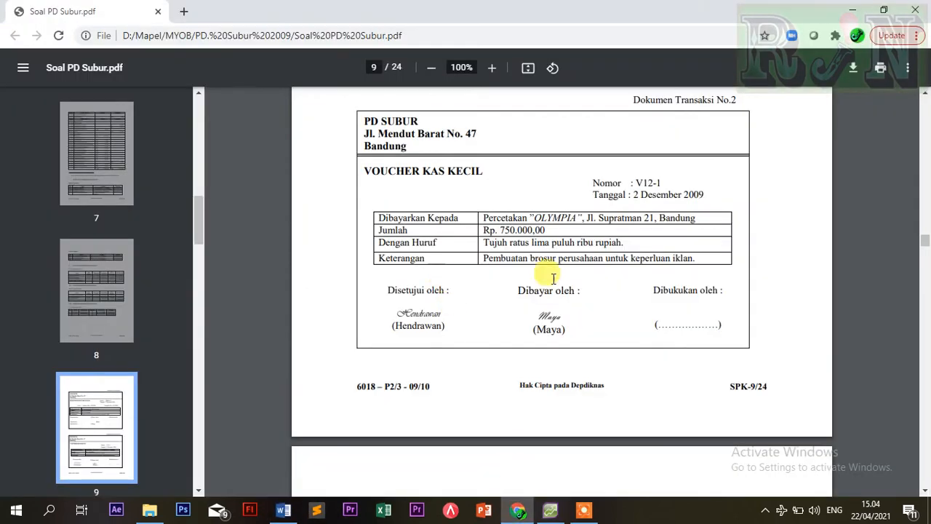
pyautogui.scroll(-5, 675, 236)
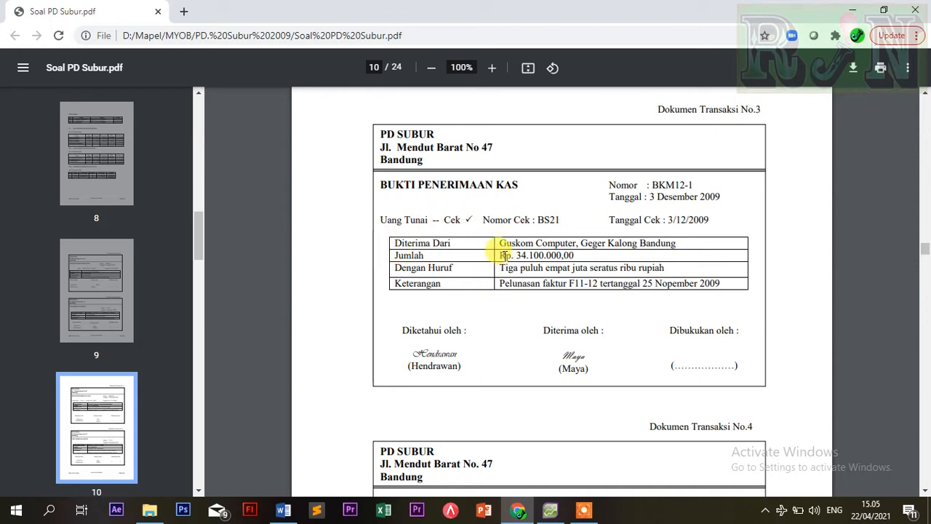
pyautogui.click(550, 510)
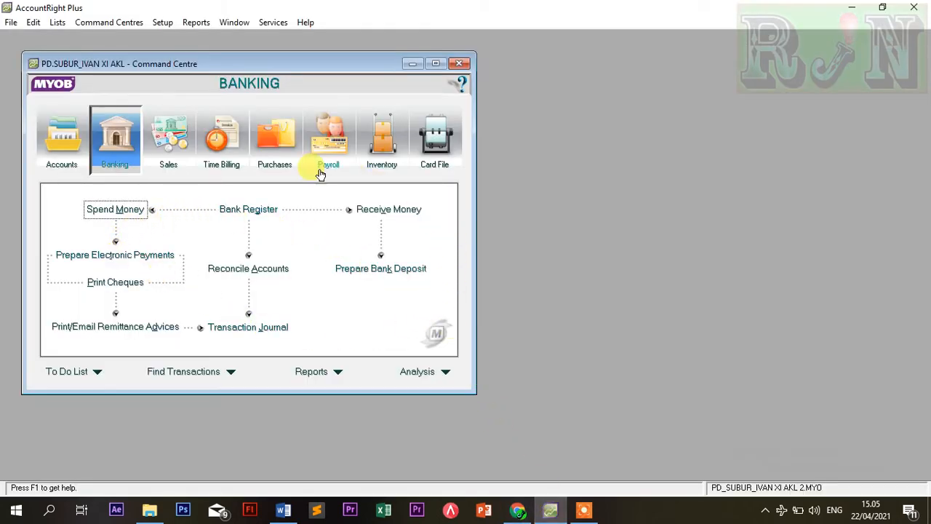
# Open a Receive Payments entry from the Sales command centre and choose Guskom Computer as the customer
pyautogui.click(175, 156)
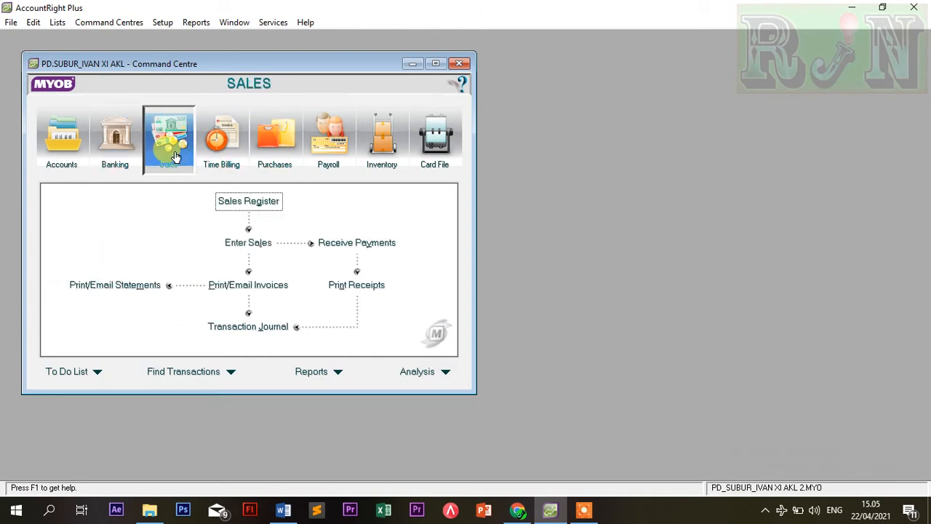
pyautogui.click(351, 244)
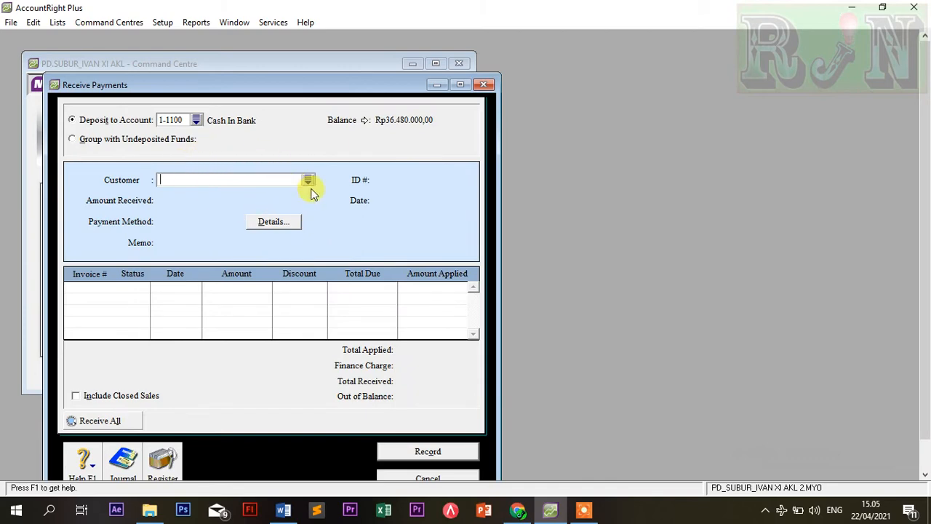
pyautogui.click(308, 180)
pyautogui.doubleClick(333, 163)
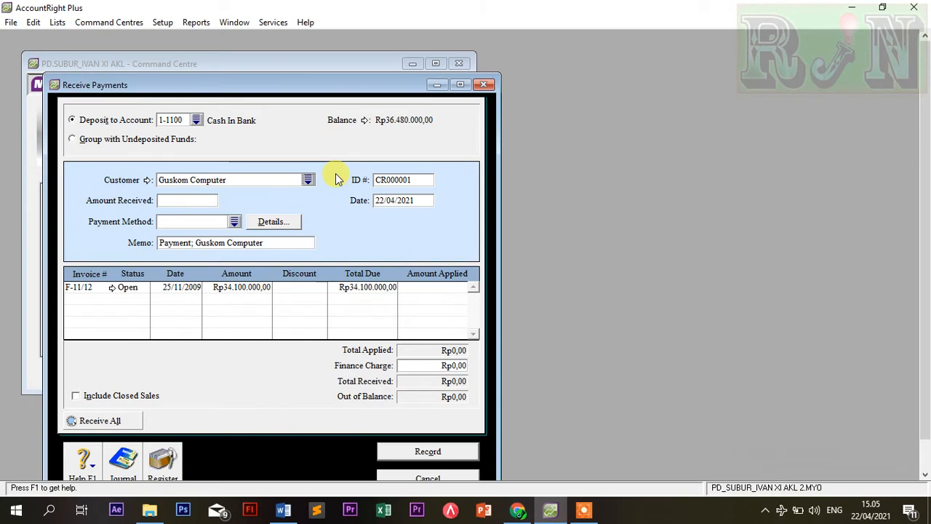
# Set the amount received to Rp34.100.000,00 and the payment method to Cheque
pyautogui.click(205, 200)
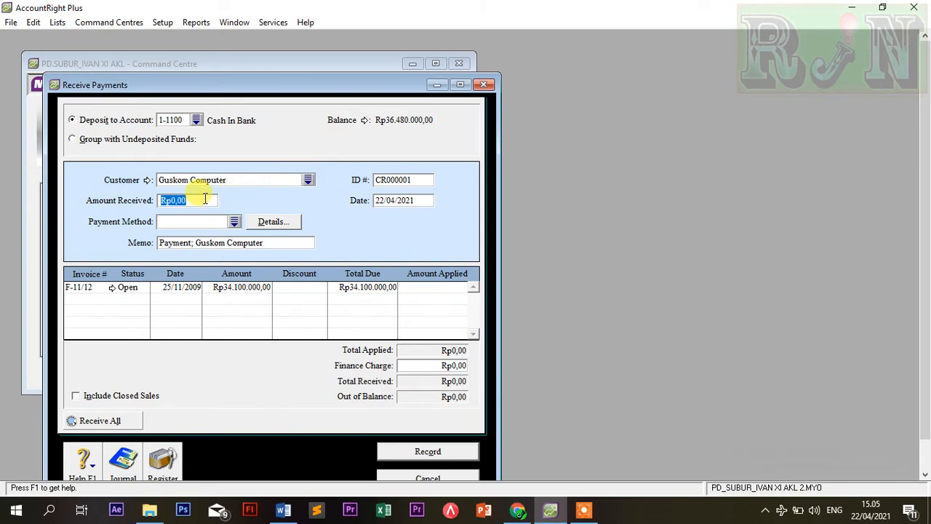
pyautogui.write('34.100.00')
pyautogui.press('Tab')
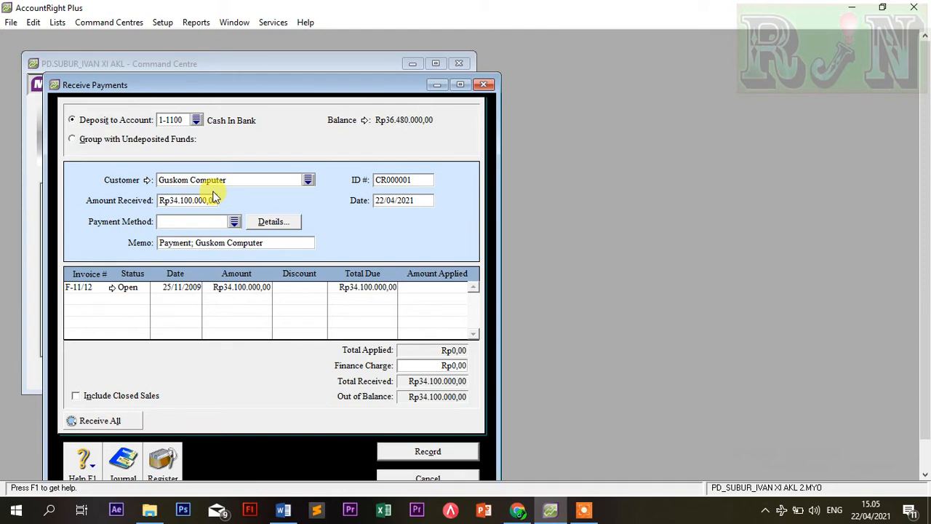
pyautogui.click(233, 221)
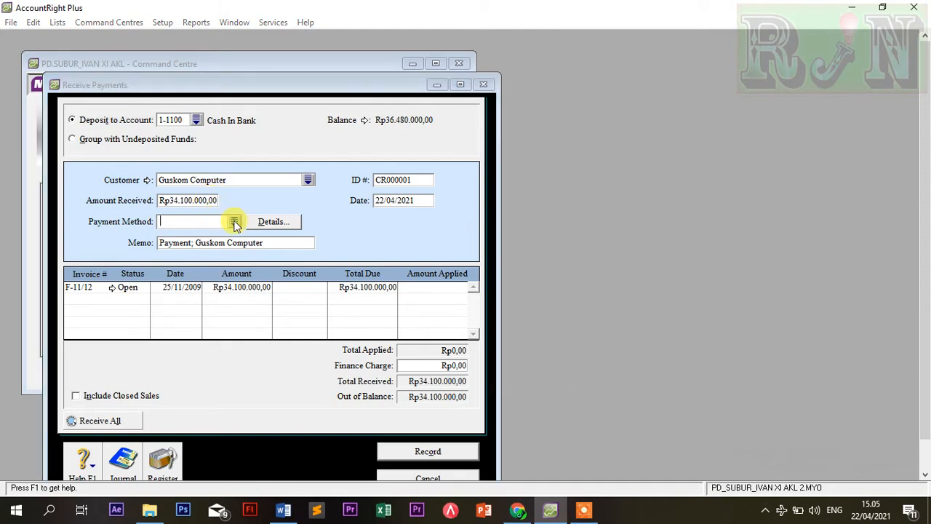
pyautogui.click(371, 208)
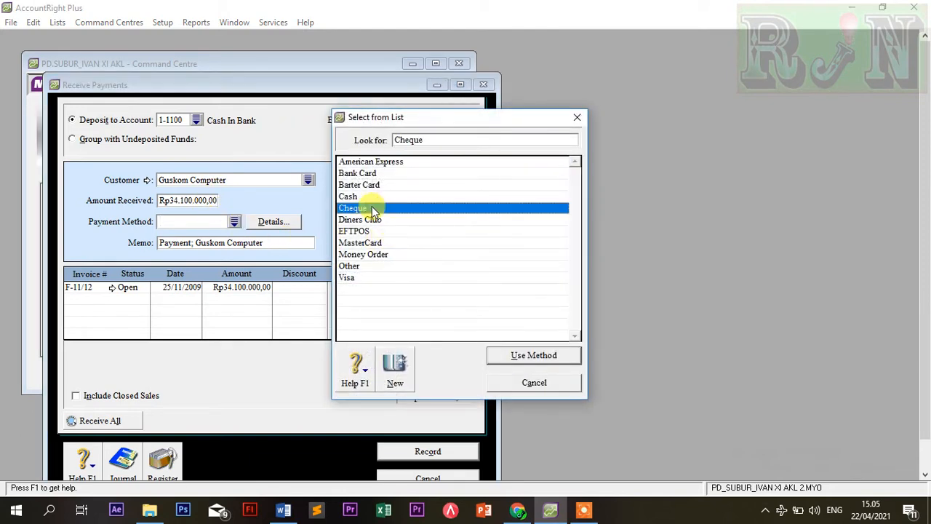
pyautogui.click(504, 360)
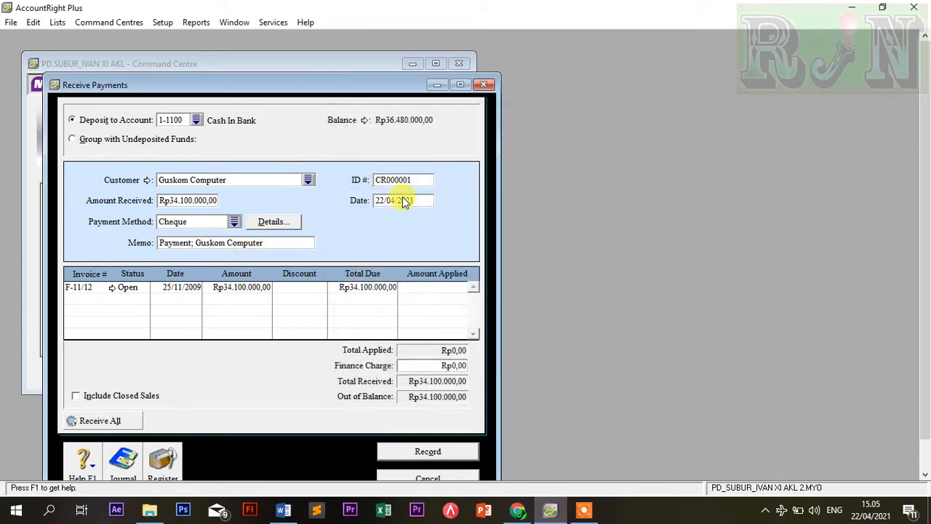
# Set the receipt's ID number to BKM12-1 and its date to 3/12/2009
pyautogui.click(424, 181)
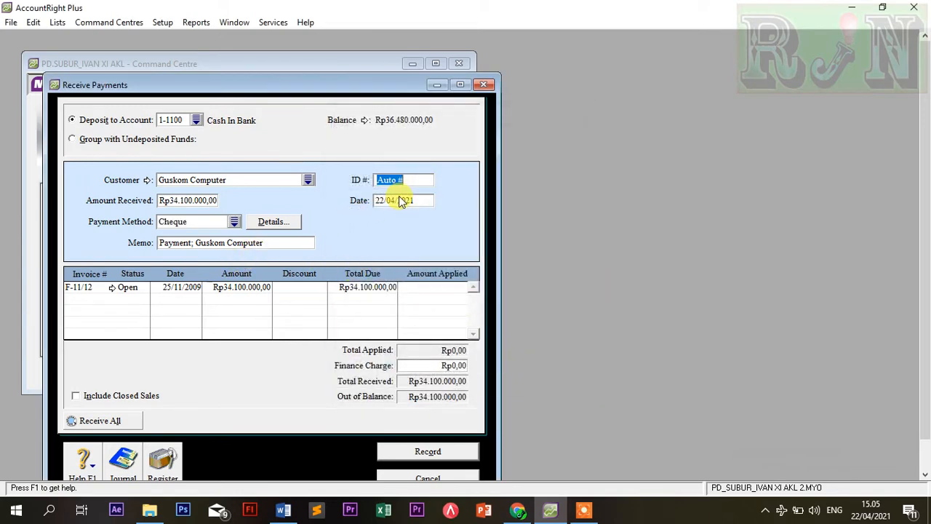
pyautogui.write('BKM12-1')
pyautogui.click(398, 201)
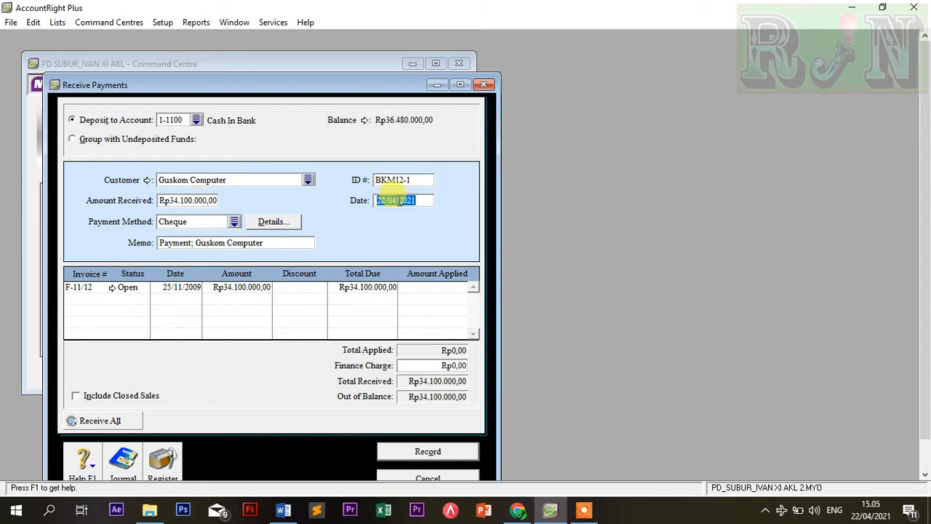
pyautogui.write('3/12/2009')
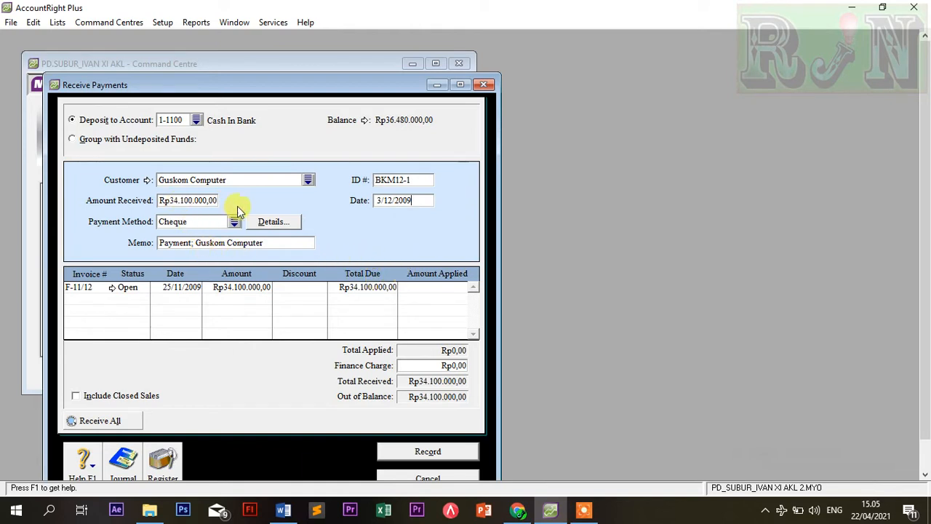
# Apply Rp34.100.000,00 to invoice F-11/12 and record the customer payment
pyautogui.click(429, 287)
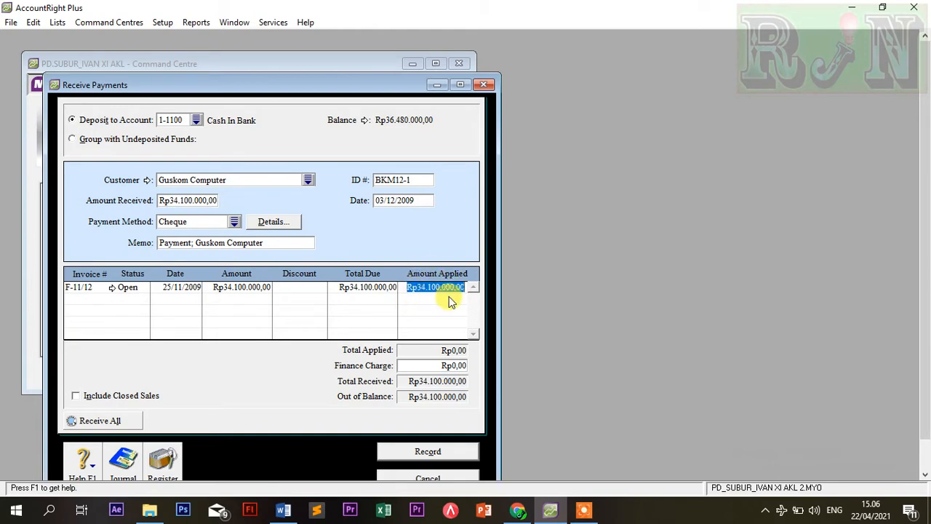
pyautogui.click(426, 365)
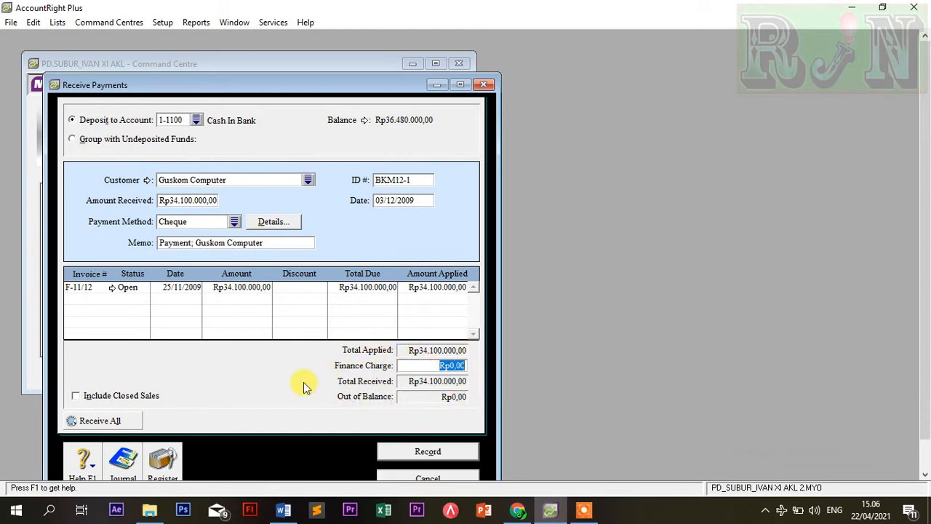
pyautogui.click(409, 454)
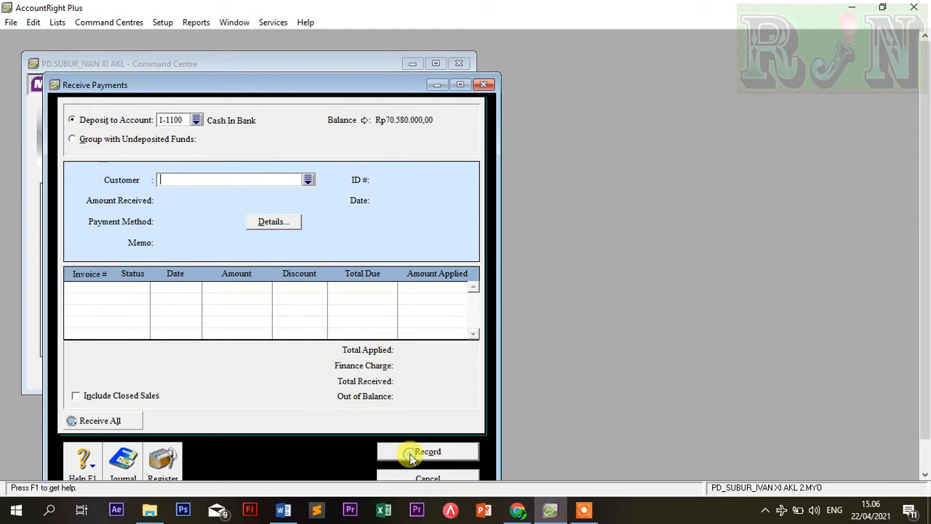
# Check the recorded BKM12-1 receipt in the Receipts transaction journal, and close the journal and the blank Receive Payments entry
pyautogui.click(118, 458)
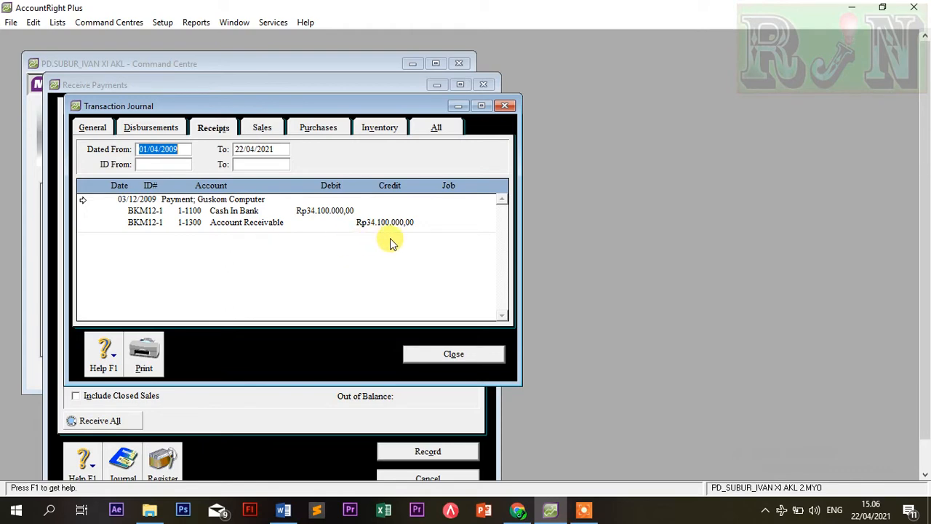
pyautogui.click(454, 355)
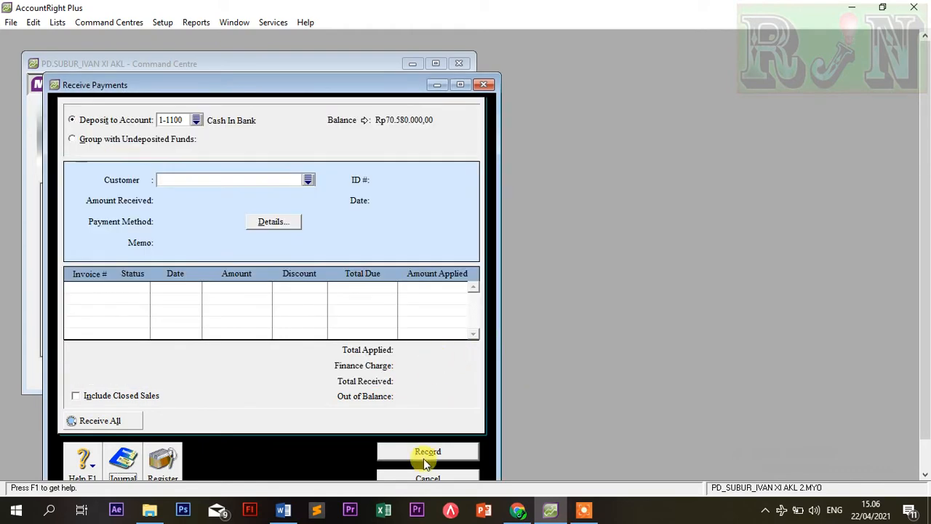
pyautogui.click(427, 478)
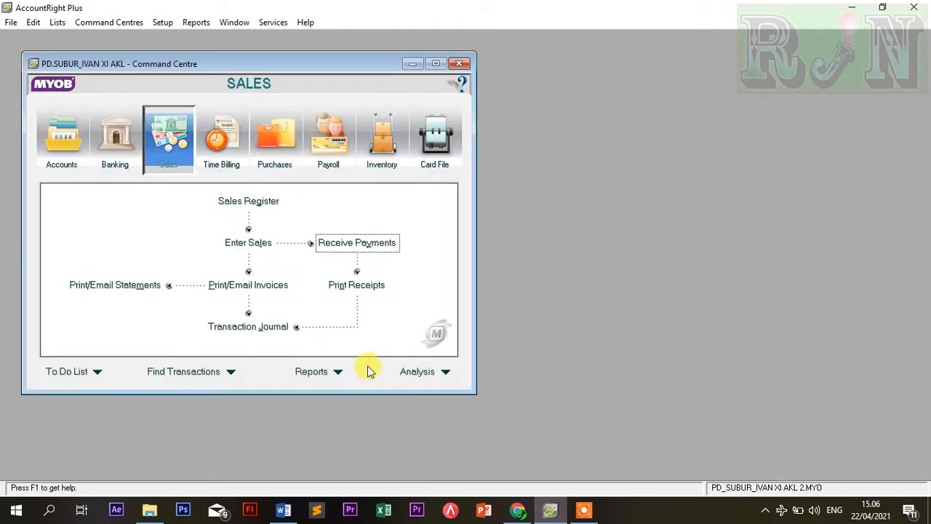
# Switch to Soal PD Subur.pdf in Chrome, read petty cash voucher V12-2 in document No.4, and return to AccountRight Plus's Banking command centre
pyautogui.click(517, 509)
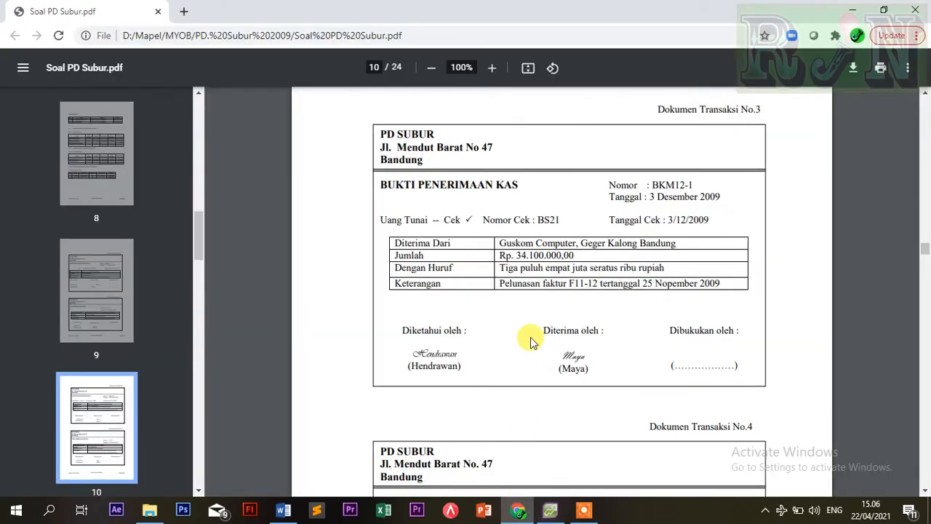
pyautogui.scroll(-2, 532, 342)
pyautogui.scroll(-2, 531, 340)
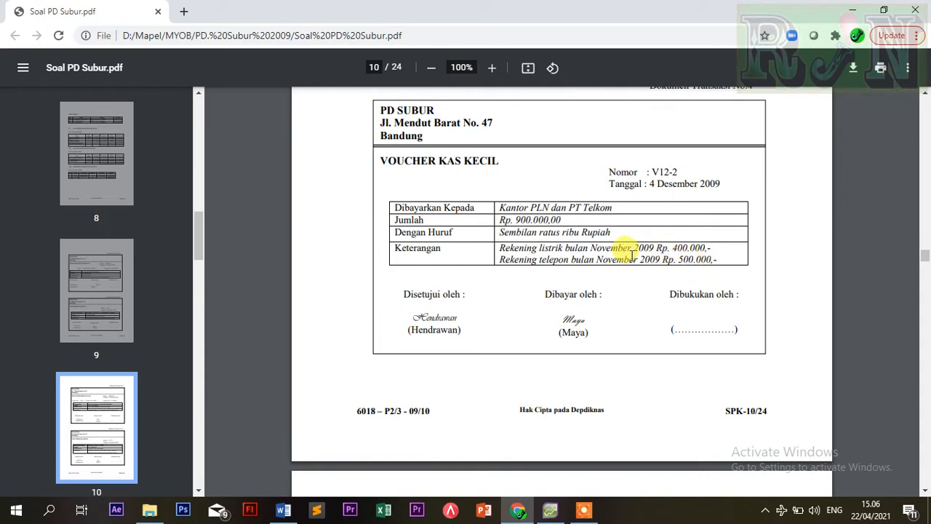
pyautogui.click(551, 508)
pyautogui.click(115, 138)
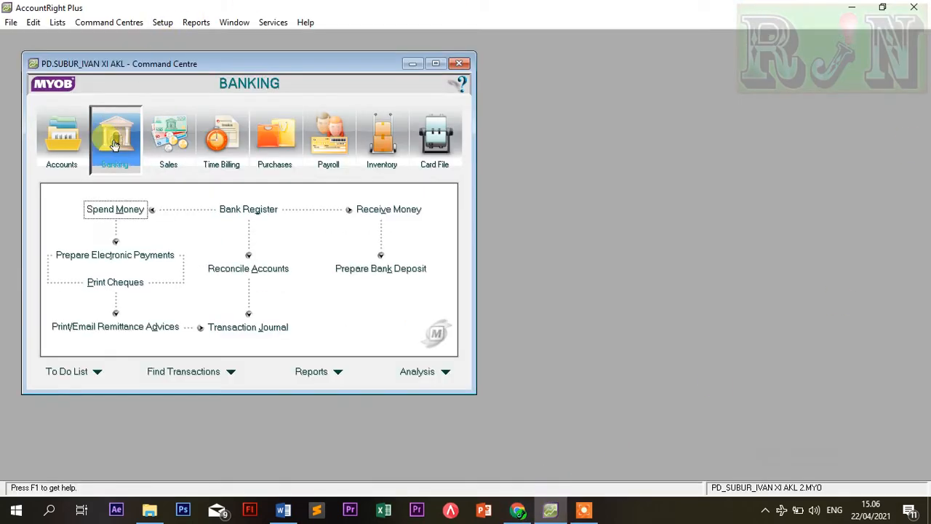
# Start a new Spend Money entry paid from the 1-1200 Petty Cash account
pyautogui.click(113, 209)
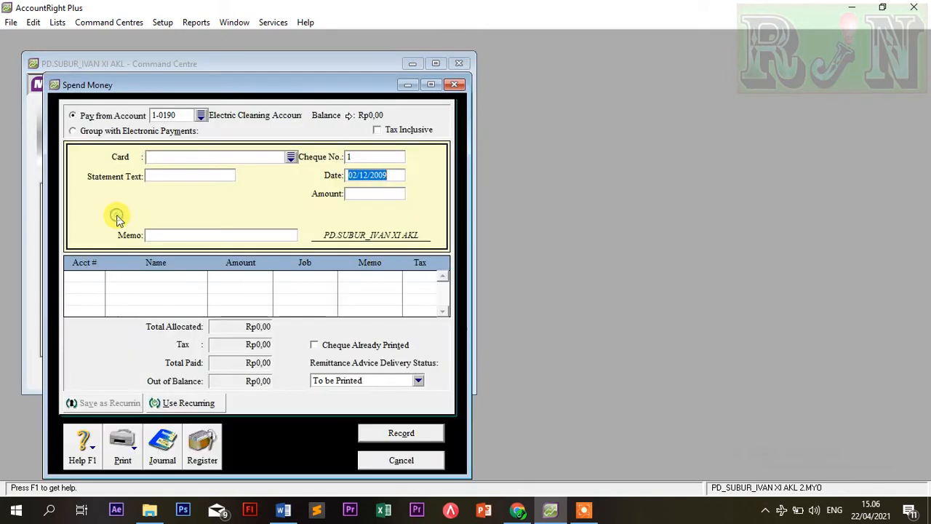
pyautogui.click(201, 115)
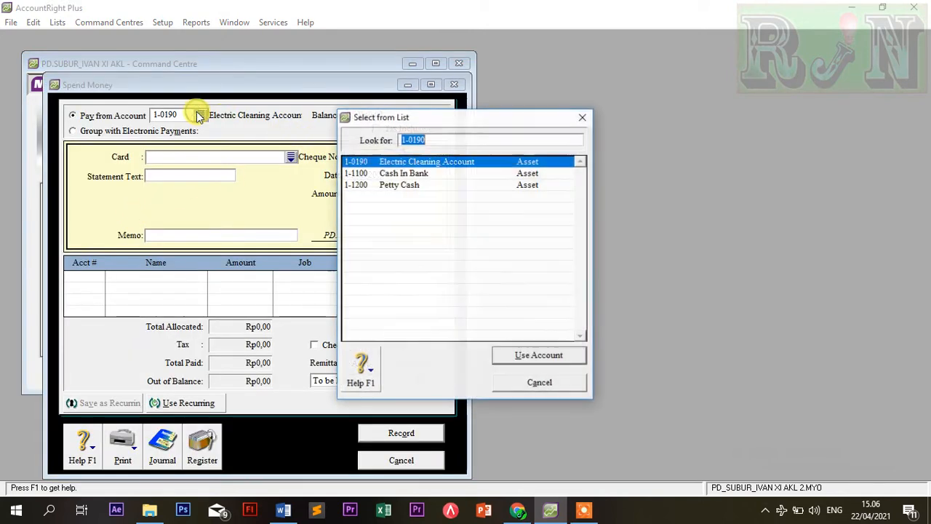
pyautogui.click(405, 186)
pyautogui.click(521, 355)
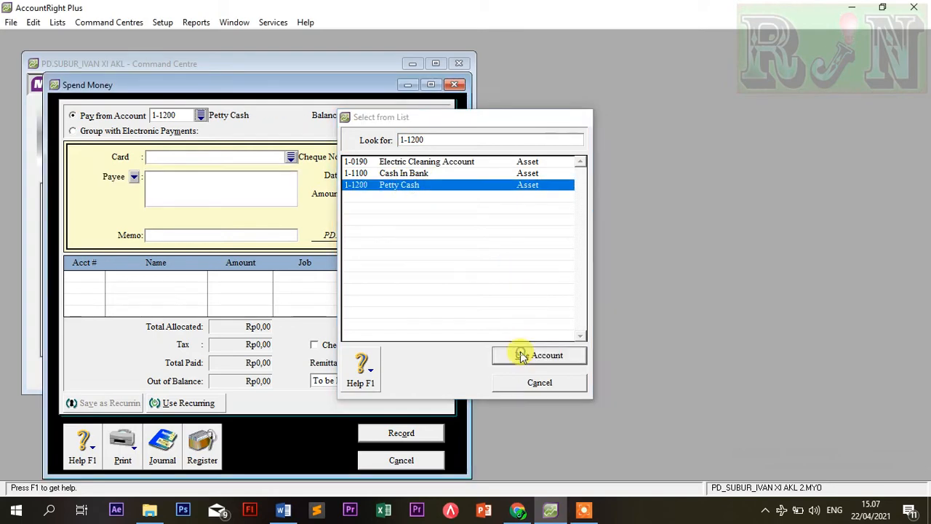
# Set the payment's cheque number to V12-2 and its date to 4/12/2009
pyautogui.click(372, 158)
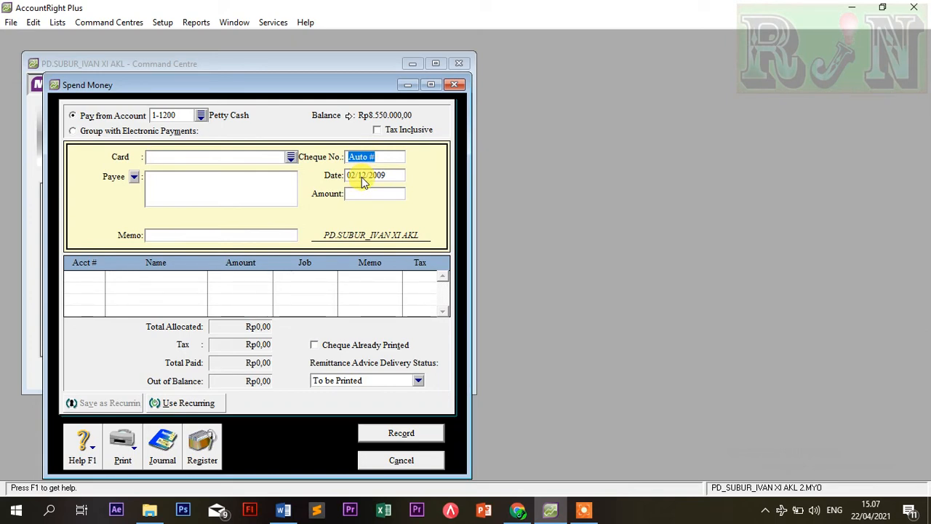
pyautogui.write('V12-2')
pyautogui.press('Tab')
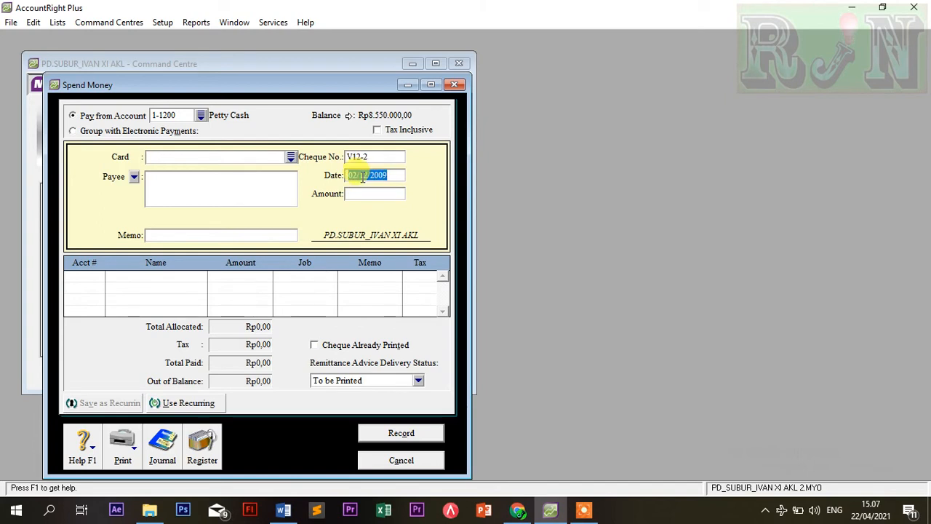
pyautogui.write('4')
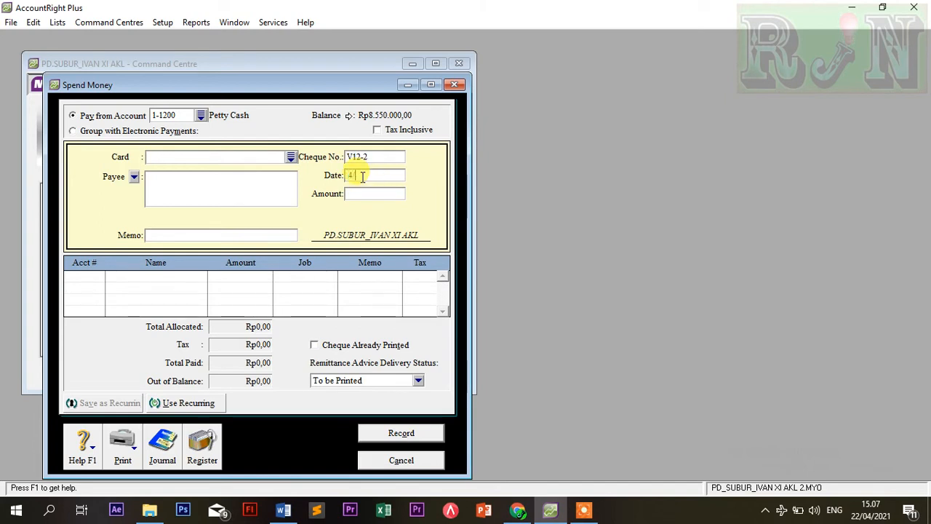
pyautogui.write('/12/2009')
pyautogui.press('Tab')
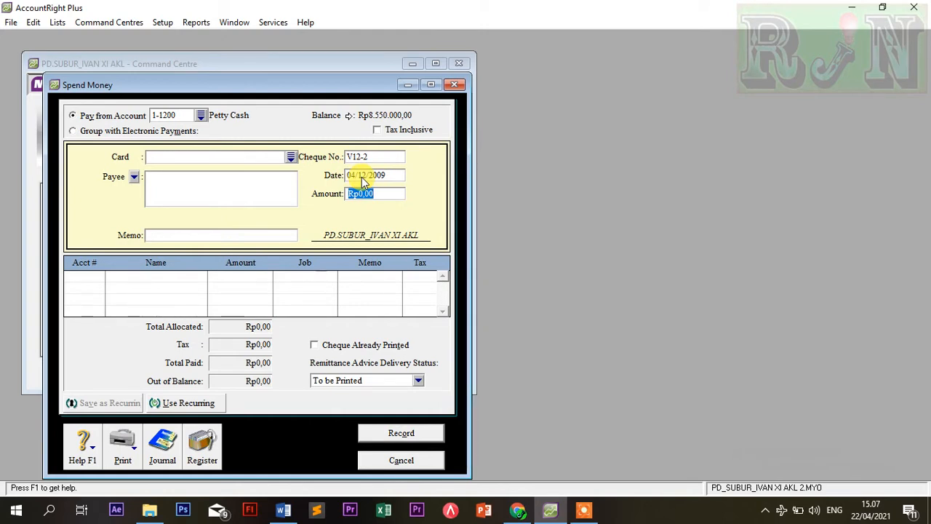
# Enter a payment amount of 900000 with the memo "Rek Listrik & Telp. Nov 2009"
pyautogui.write('900000')
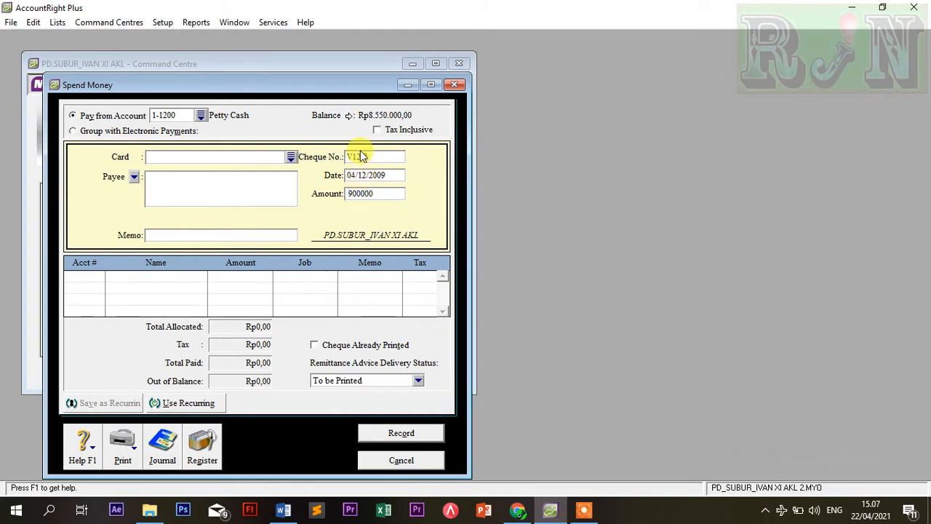
pyautogui.click(259, 235)
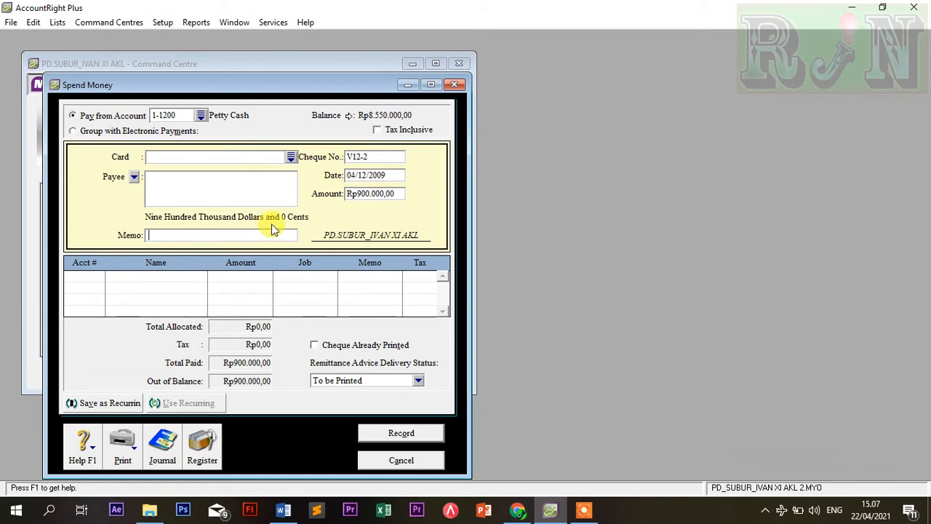
pyautogui.write('Rek Listrik & Telp. No')
pyautogui.write('v 2009')
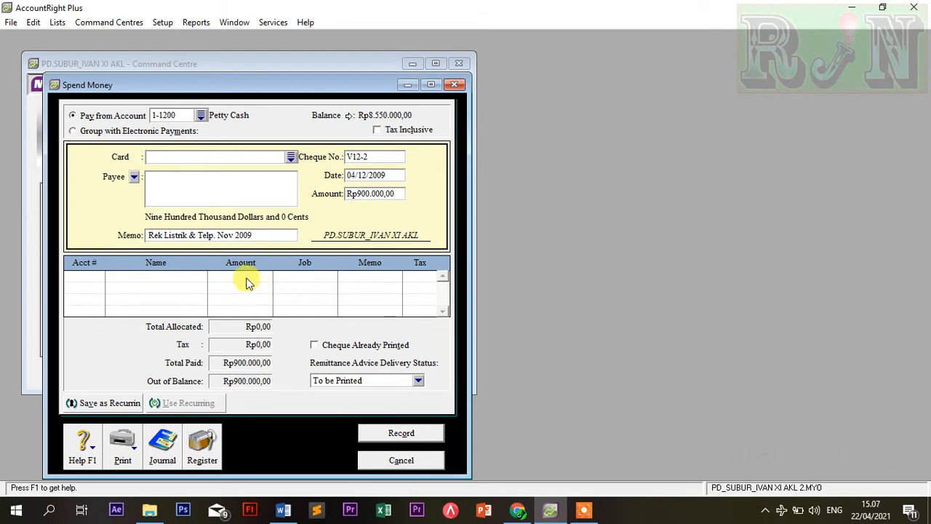
# Allocate the full Rp900.000,00 to account 2-1200 Expense Payable and record the payment
pyautogui.click(97, 281)
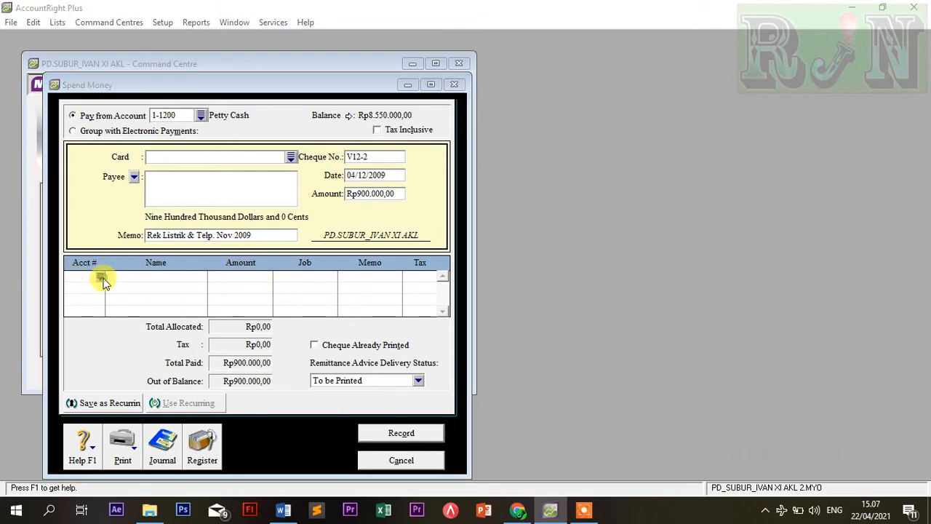
pyautogui.write('6')
pyautogui.scroll(4, 378, 280)
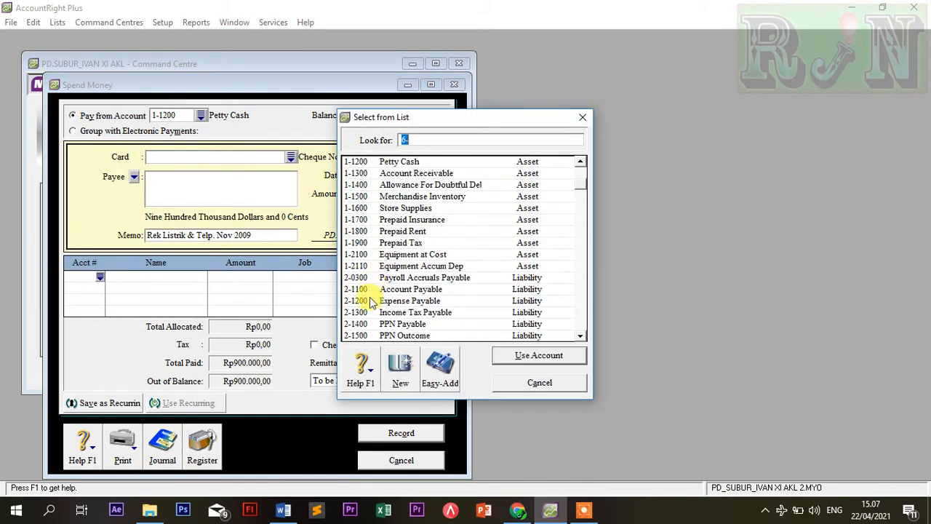
pyautogui.doubleClick(407, 304)
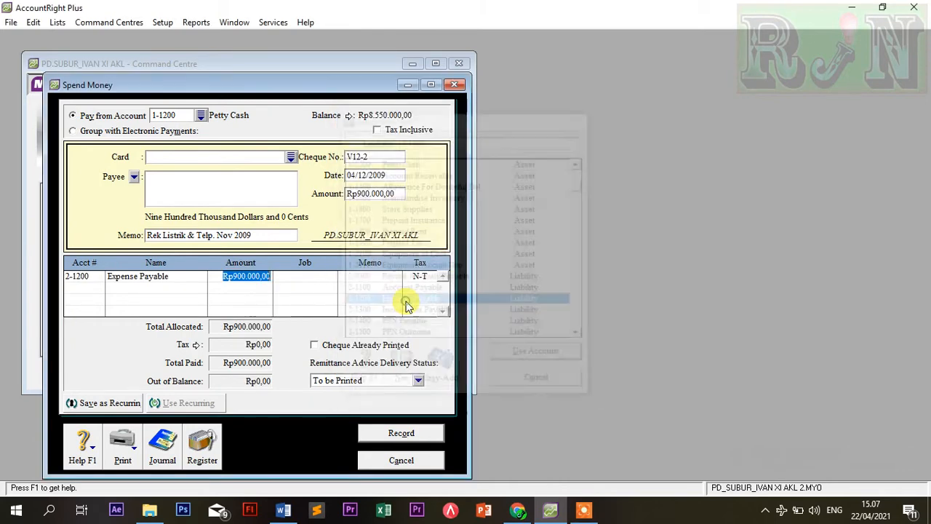
pyautogui.click(367, 284)
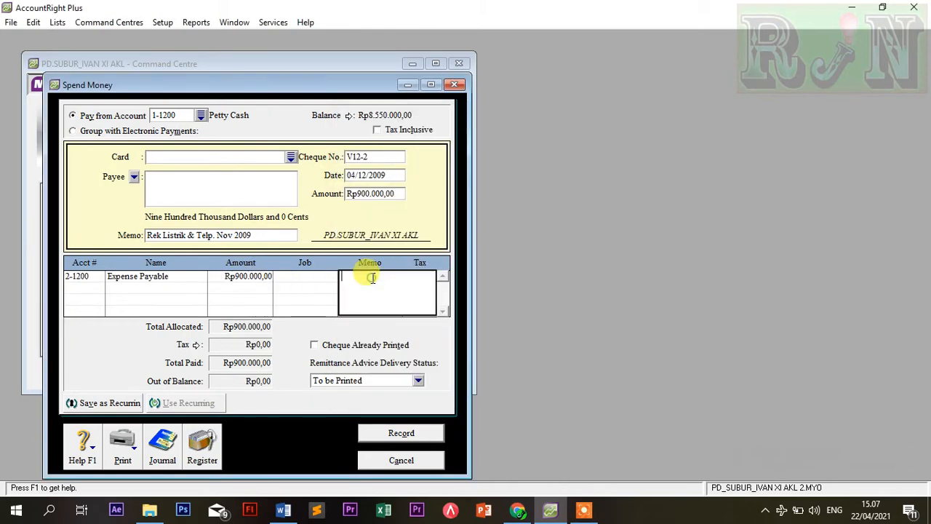
pyautogui.click(400, 433)
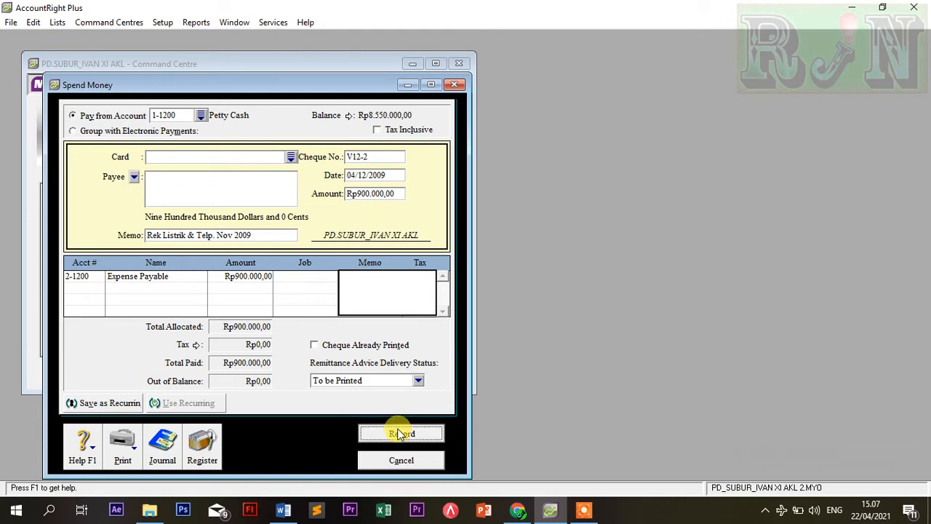
# Check the recorded V12-2 payment in the Disbursements transaction journal, and close the journal and the blank Spend Money entry
pyautogui.click(162, 442)
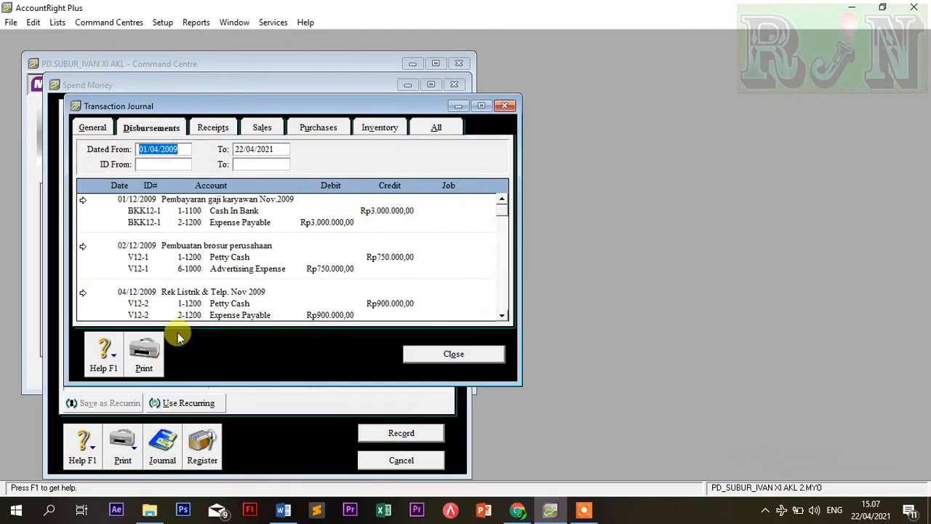
pyautogui.scroll(-1, 260, 275)
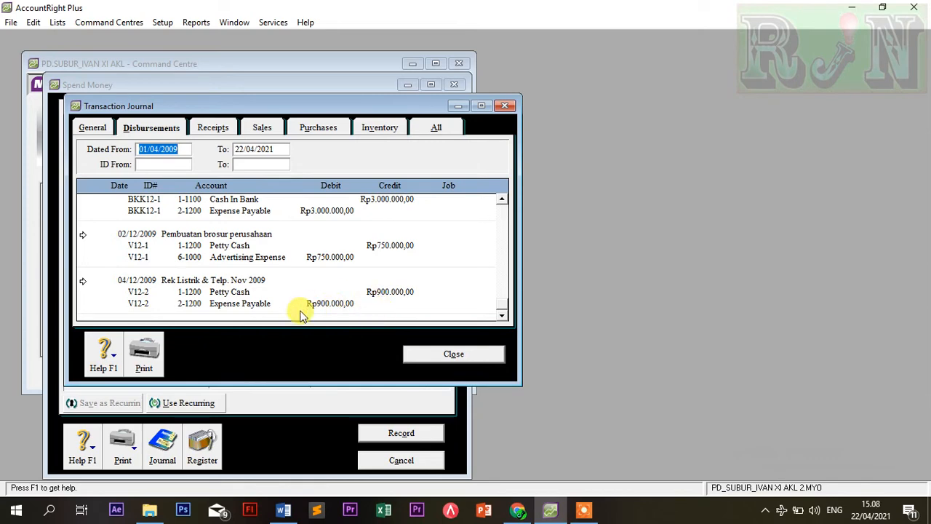
pyautogui.click(435, 354)
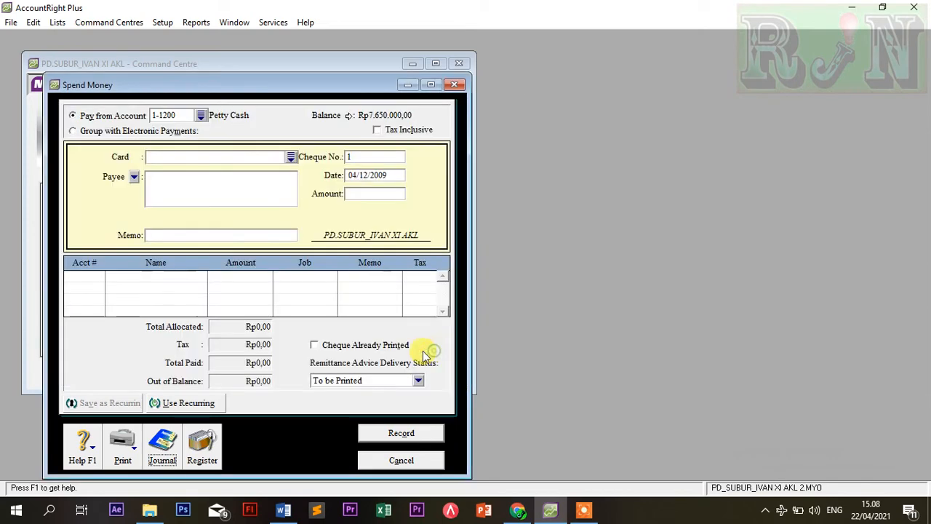
pyautogui.click(401, 455)
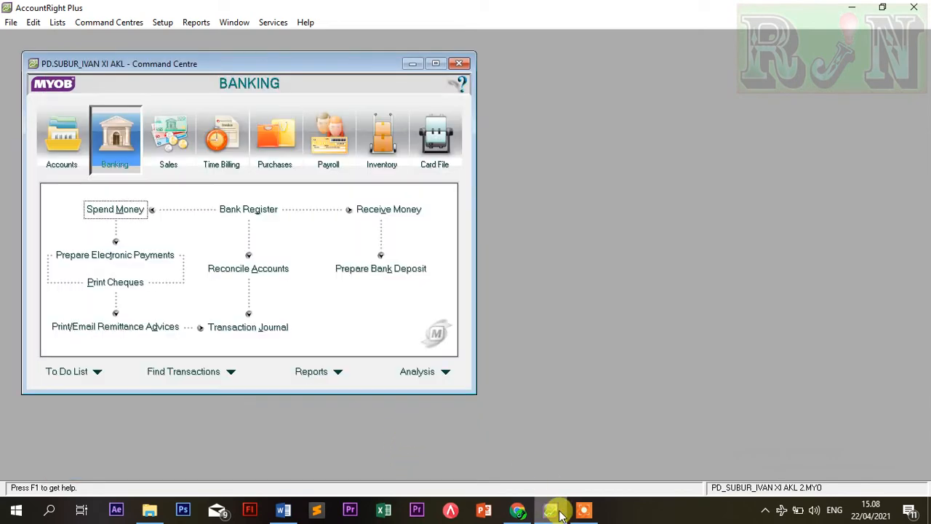
# Switch to Soal PD Subur.pdf in Chrome, read sales invoice F12-1 in document No.5, and return to AccountRight Plus
pyautogui.click(518, 509)
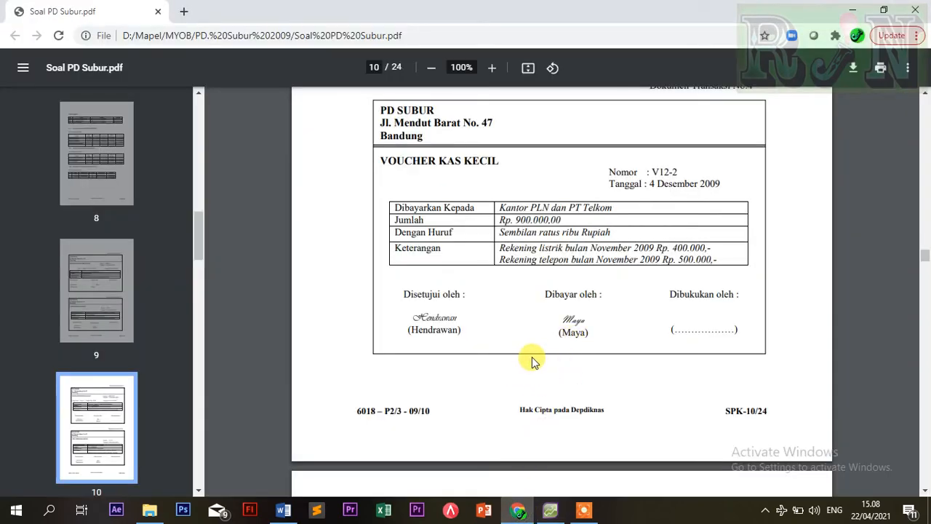
pyautogui.scroll(1, 531, 358)
pyautogui.scroll(-3, 531, 358)
pyautogui.scroll(-4, 531, 358)
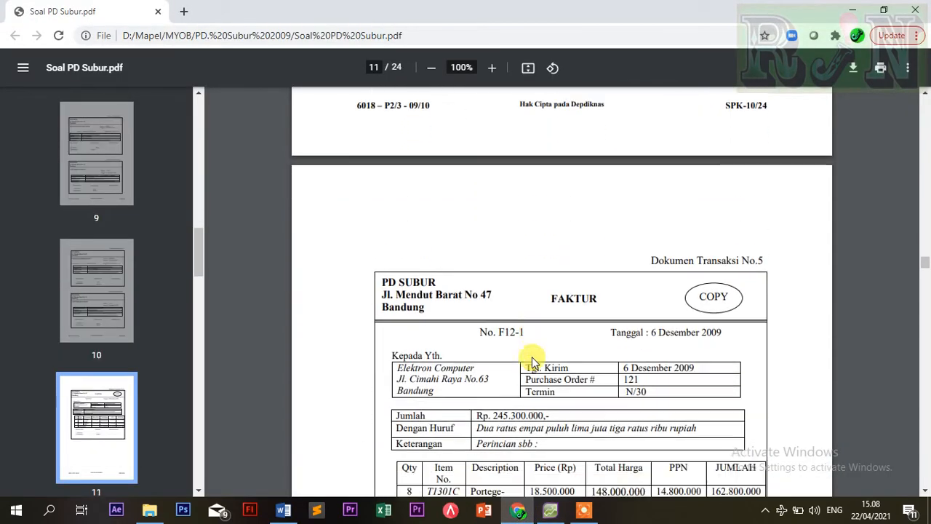
pyautogui.scroll(-1, 531, 362)
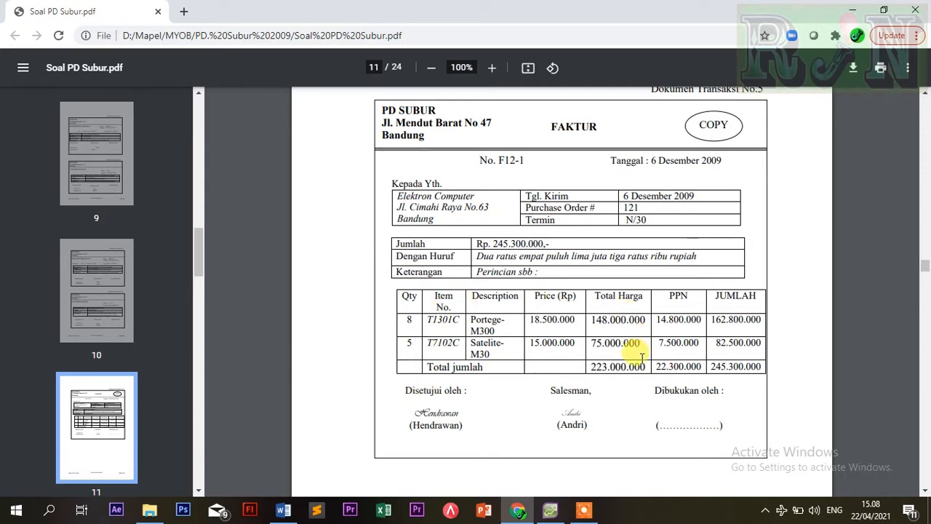
pyautogui.click(551, 513)
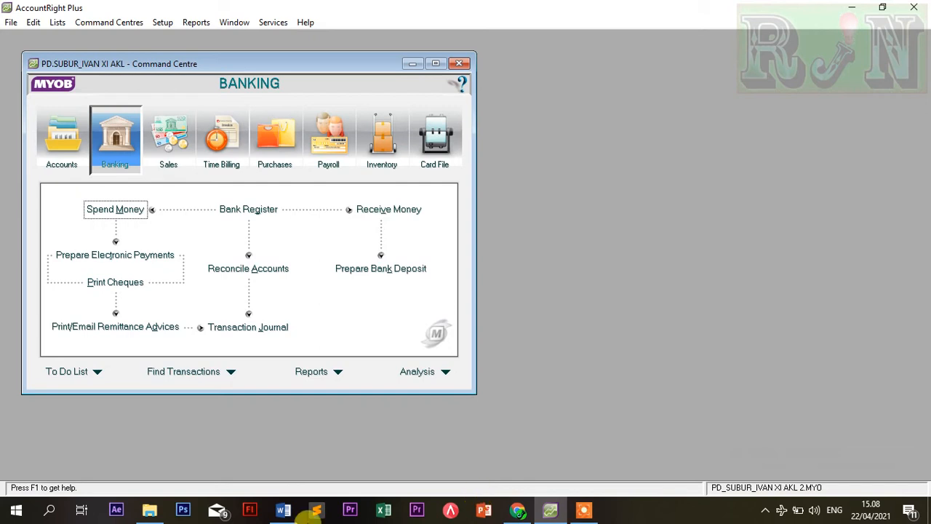
# Start a new sales invoice from the Sales command centre and set its layout to Item
pyautogui.click(167, 151)
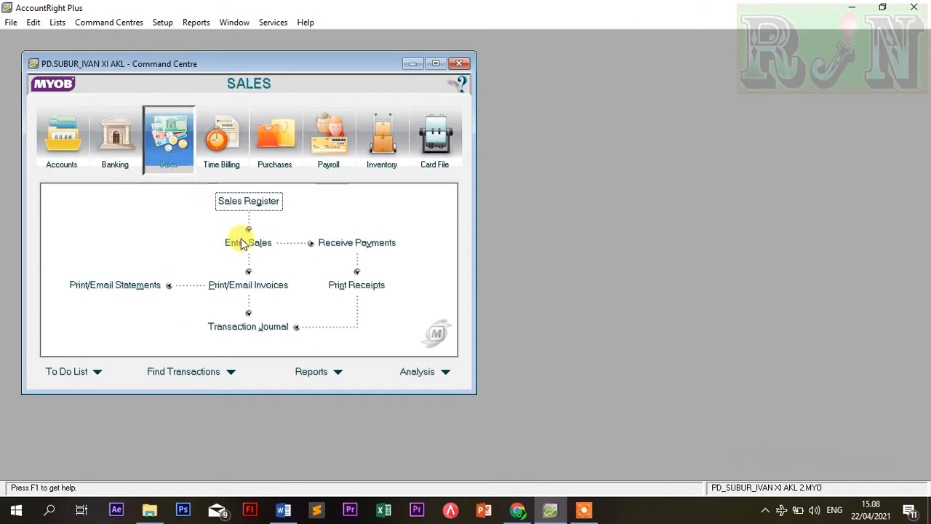
pyautogui.click(248, 242)
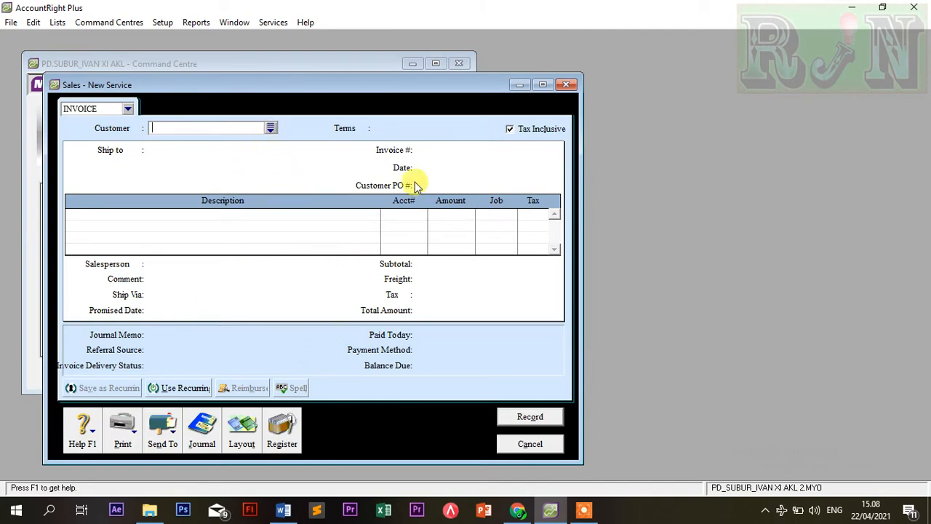
pyautogui.click(242, 435)
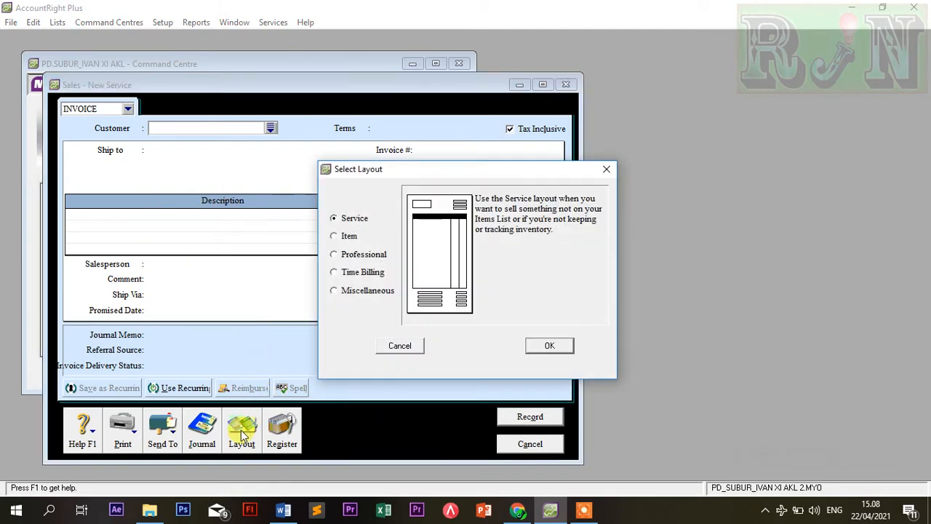
pyautogui.click(348, 239)
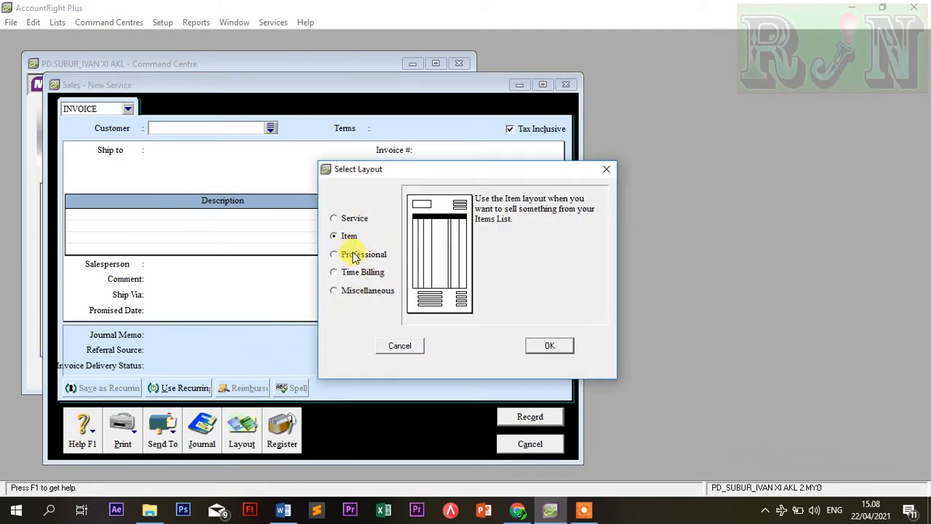
pyautogui.click(352, 256)
pyautogui.click(355, 275)
pyautogui.click(360, 292)
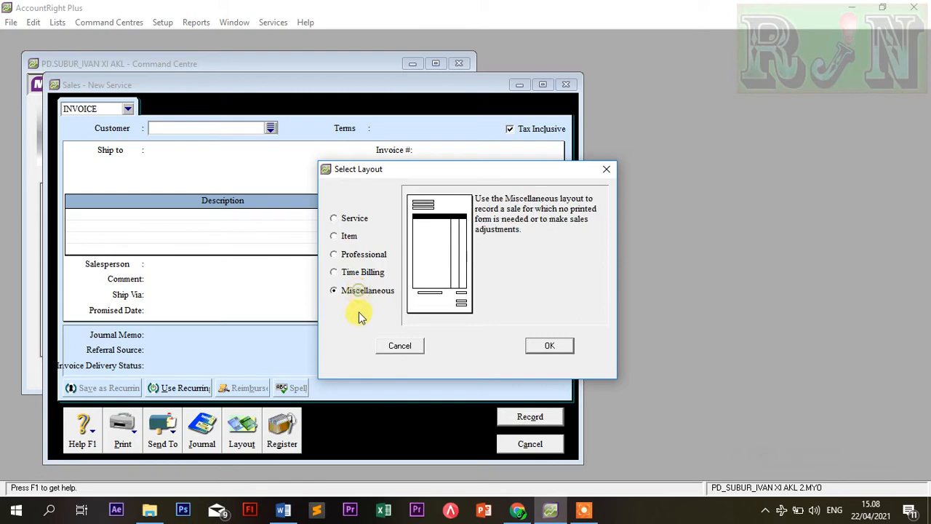
pyautogui.click(347, 237)
pyautogui.click(548, 345)
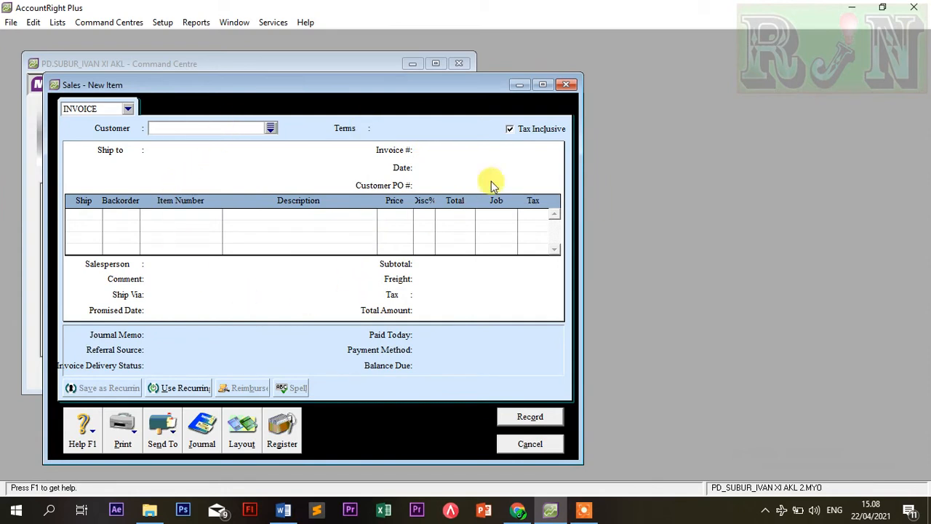
# Turn off Tax Inclusive for the invoice and select Elektron Computer as the customer
pyautogui.click(510, 131)
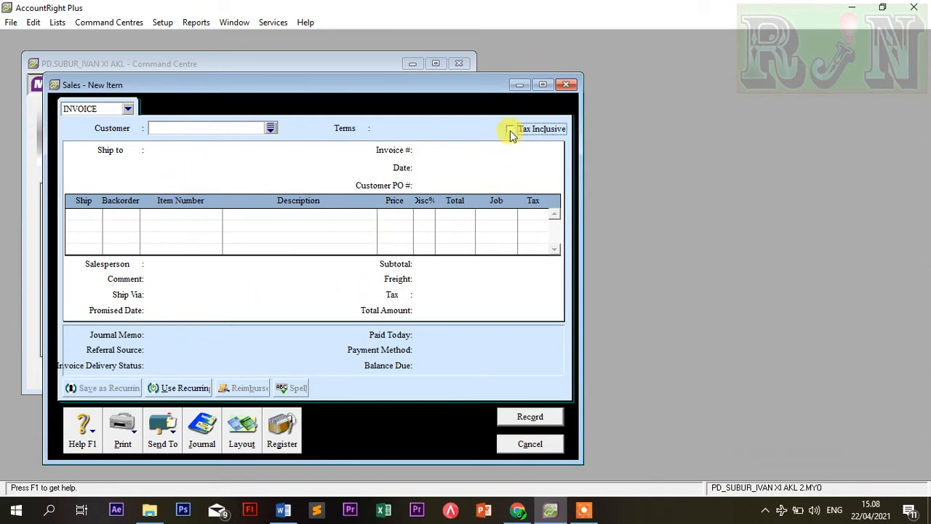
pyautogui.click(268, 131)
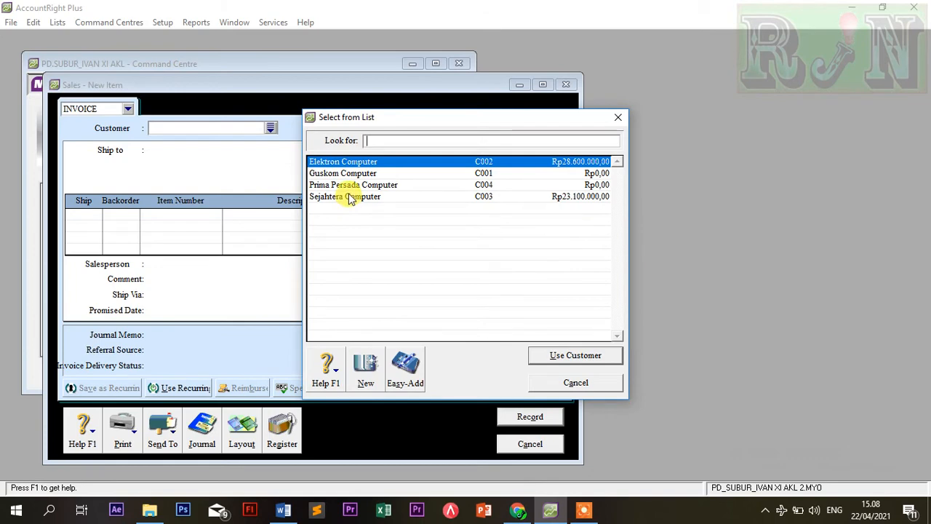
pyautogui.doubleClick(356, 161)
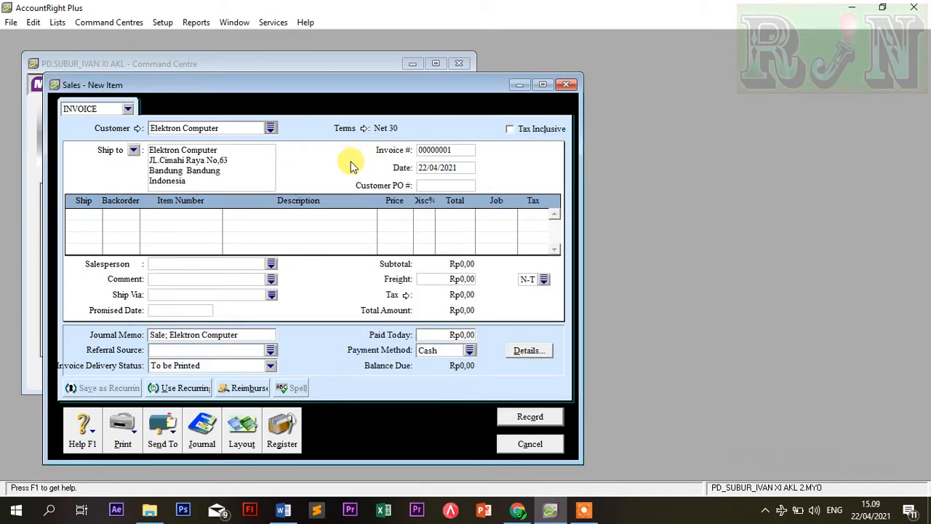
# Review the invoice's credit terms, and enter invoice number F12-1, date 6/12/2009 and the customer's purchase order number
pyautogui.click(366, 128)
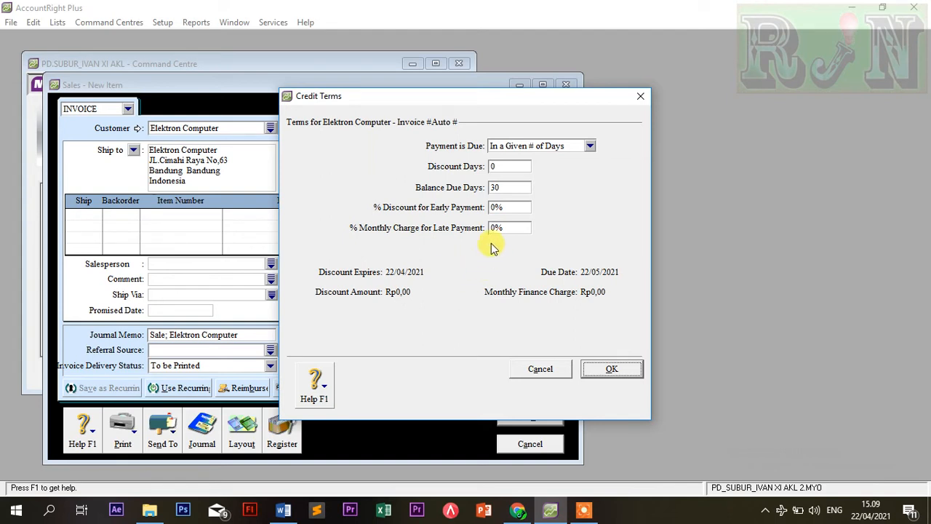
pyautogui.click(608, 368)
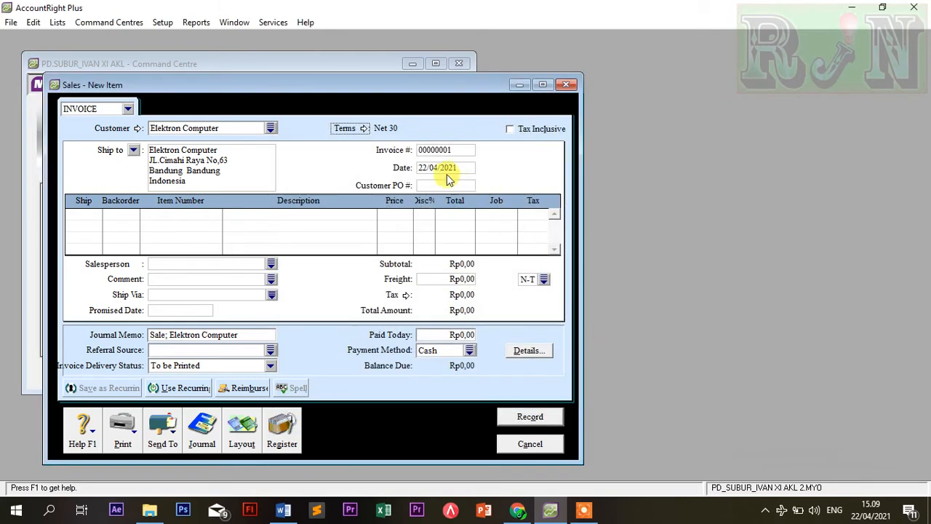
pyautogui.click(444, 150)
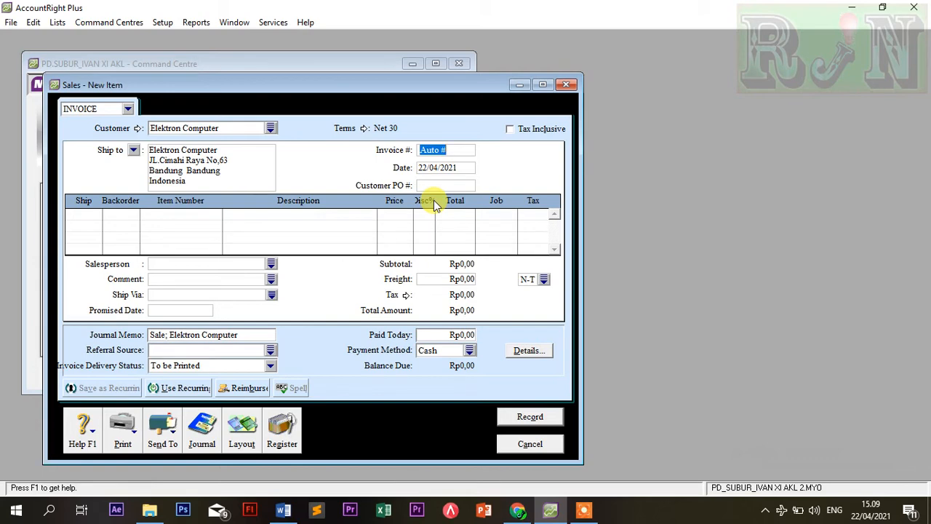
pyautogui.write('F12-1')
pyautogui.press('Tab')
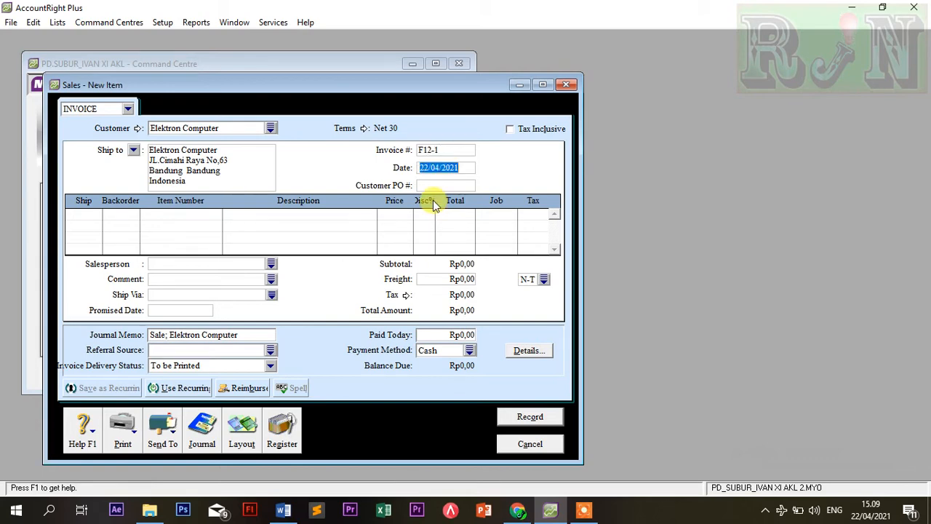
pyautogui.write('6/12/2009')
pyautogui.press('Tab')
pyautogui.write('121')
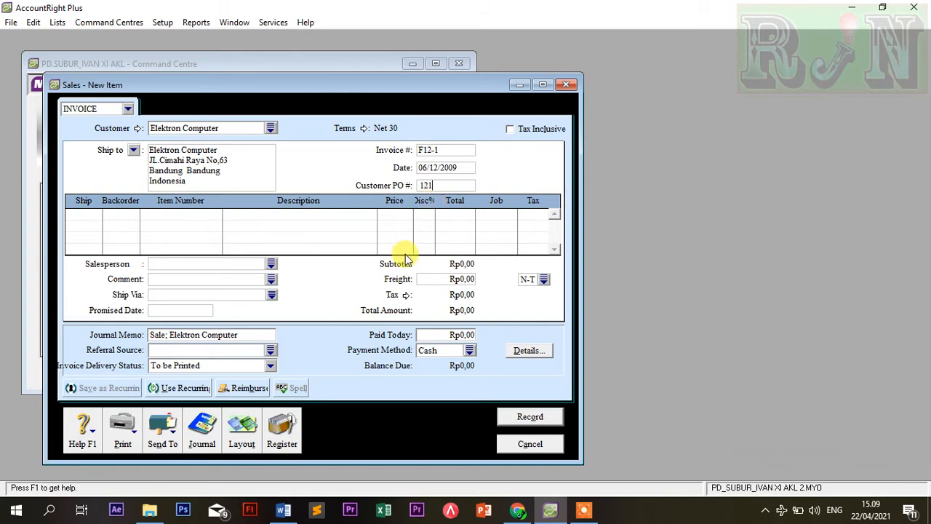
# Add 8 units of item T1301C Protege-M300 to the invoice at a price of Rp18.500.000 each
pyautogui.click(78, 213)
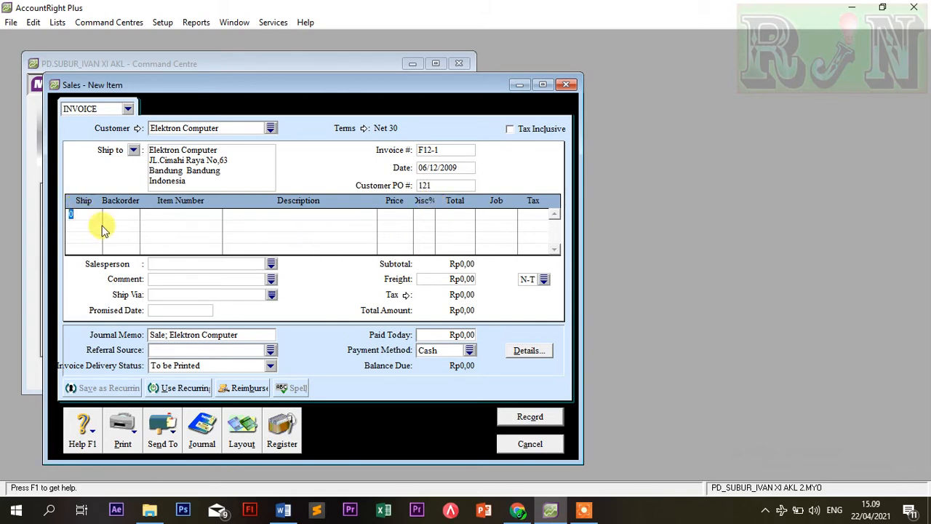
pyautogui.write('8')
pyautogui.press('Tab')
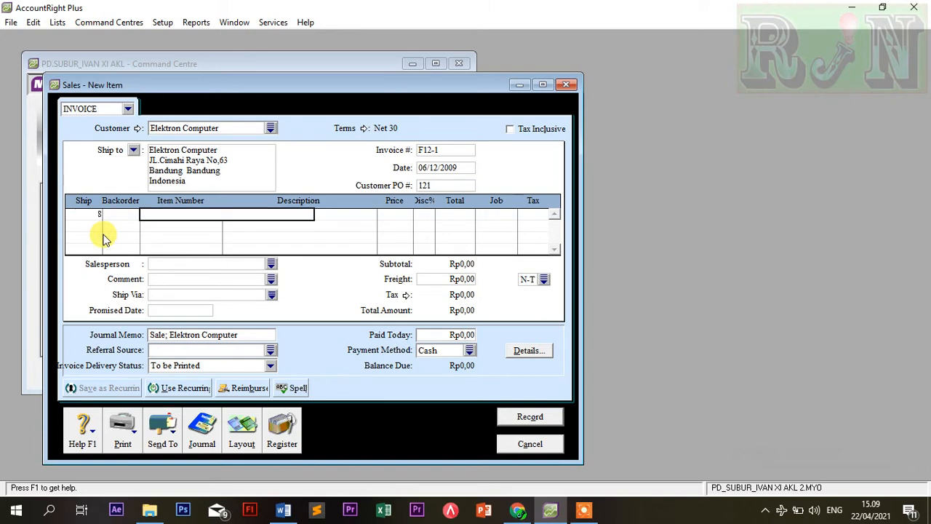
pyautogui.press('Tab')
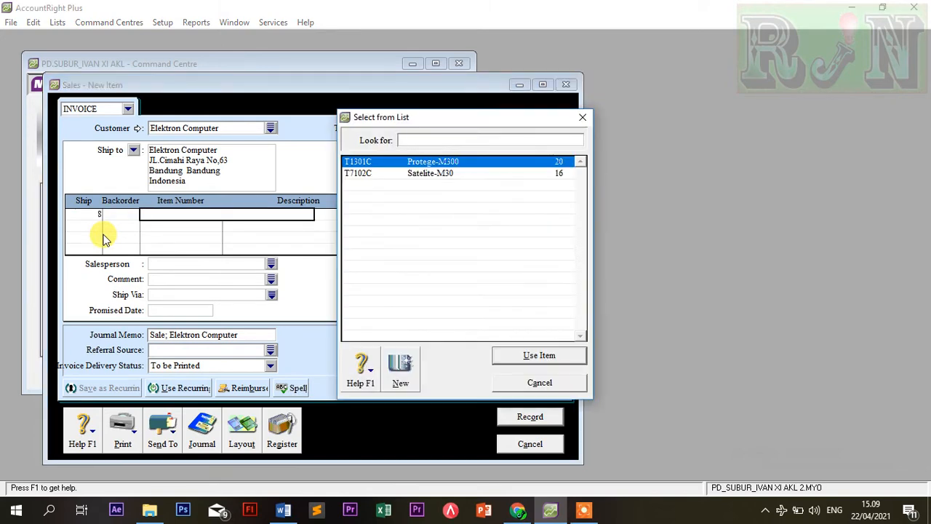
pyautogui.doubleClick(417, 165)
pyautogui.press('Tab')
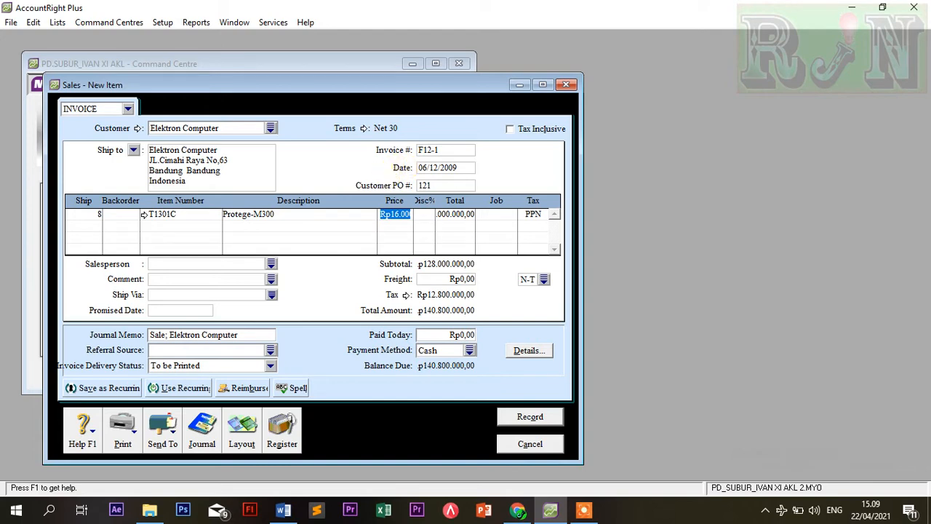
pyautogui.write('18500000')
pyautogui.press('Tab')
pyautogui.press('Tab')
pyautogui.press('Tab')
pyautogui.press('Tab')
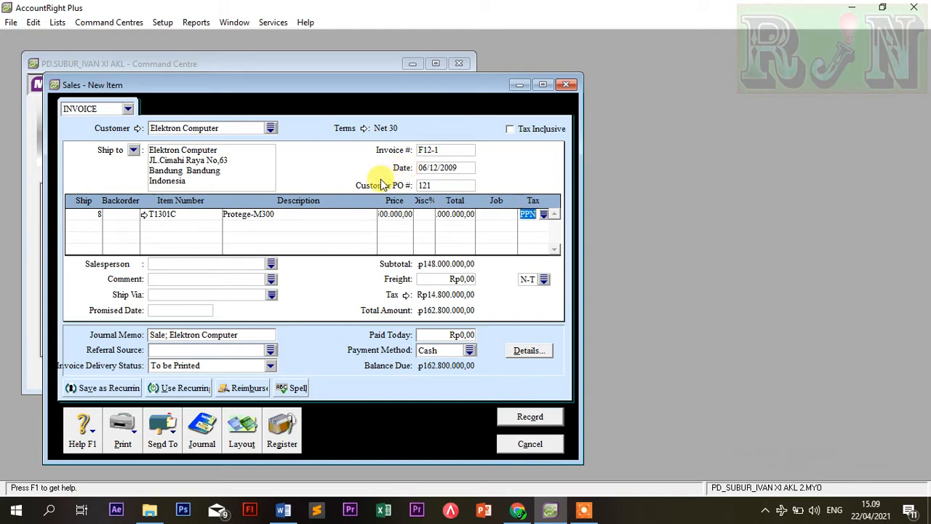
# Add 5 units of item T7102C Satelite-M30 at Rp15.000.000 each on the second line and record the invoice
pyautogui.press('Tab')
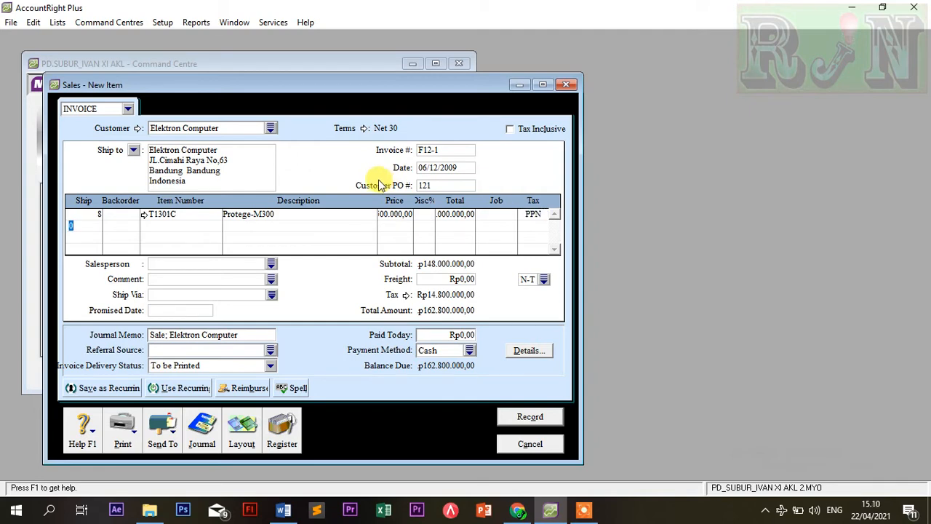
pyautogui.write('5')
pyautogui.press('Tab')
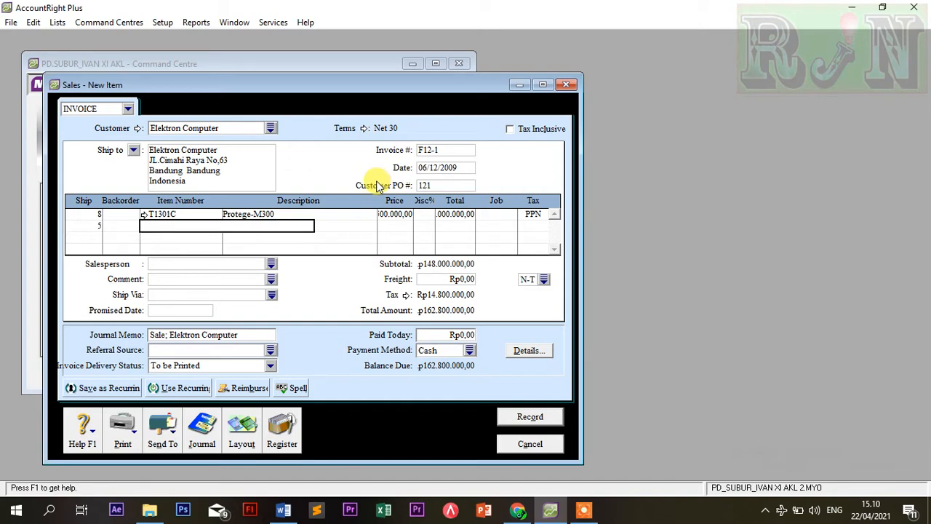
pyautogui.press('Tab')
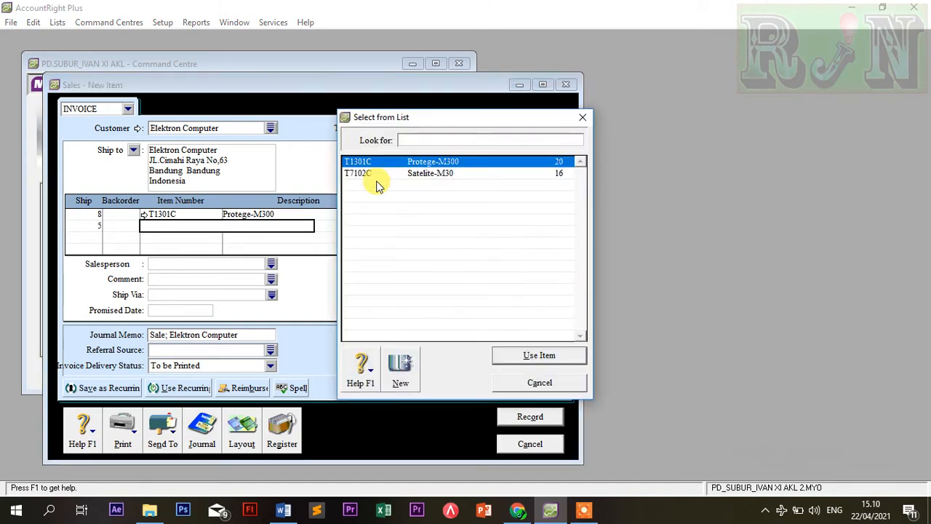
pyautogui.doubleClick(420, 174)
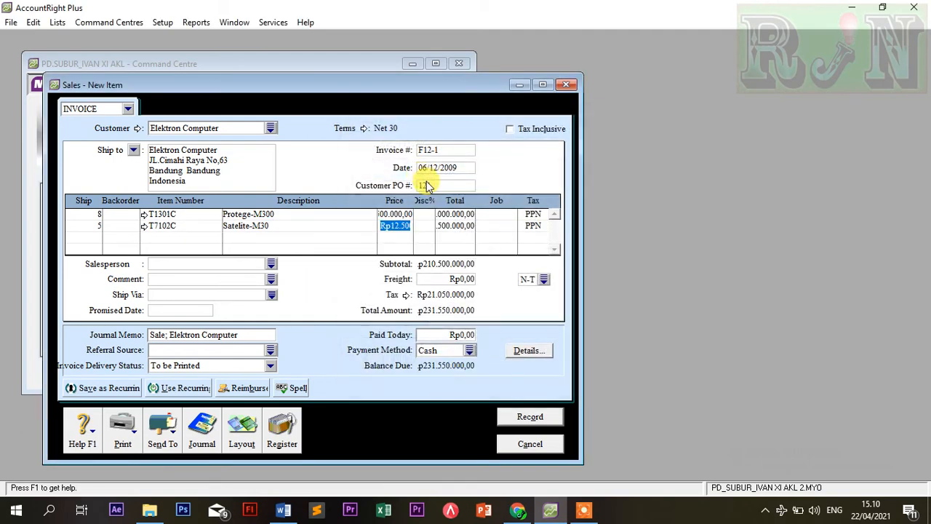
pyautogui.write('15')
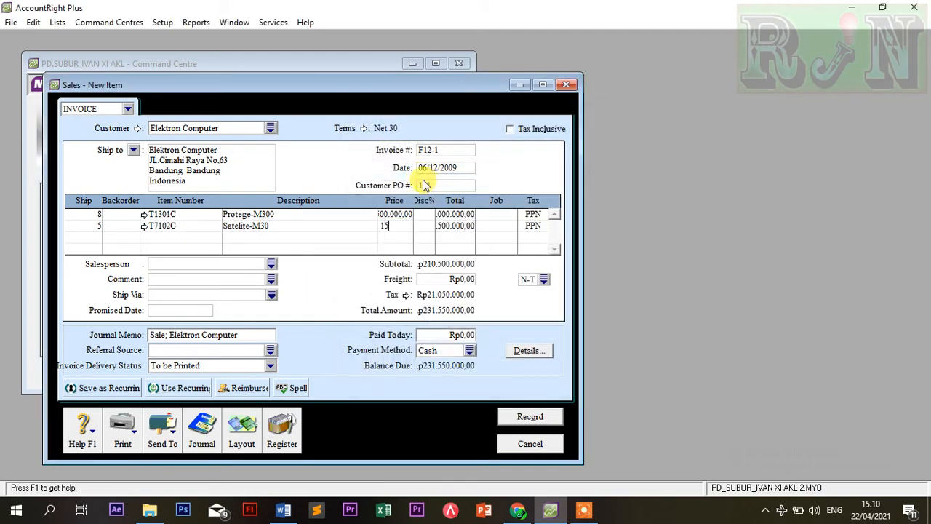
pyautogui.write('00')
pyautogui.write('00')
pyautogui.press('Tab')
pyautogui.press('Tab')
pyautogui.press('Tab')
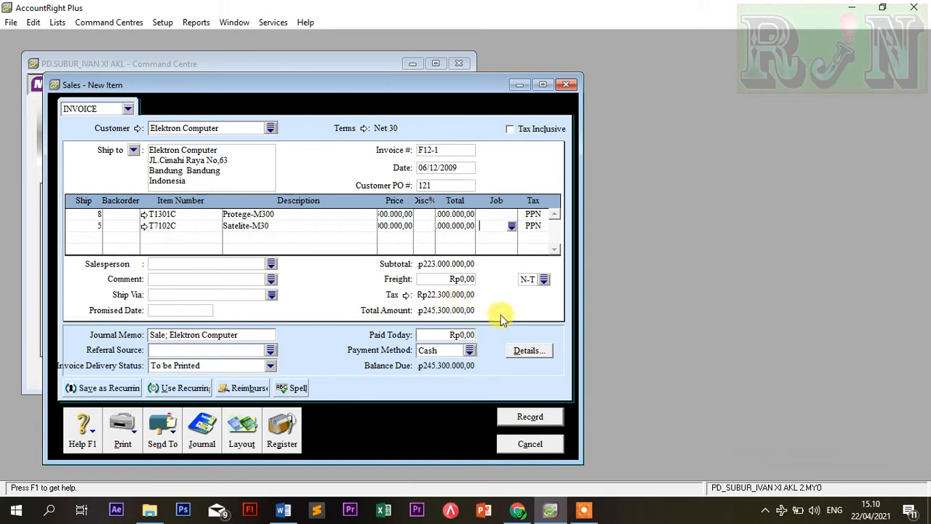
pyautogui.click(520, 422)
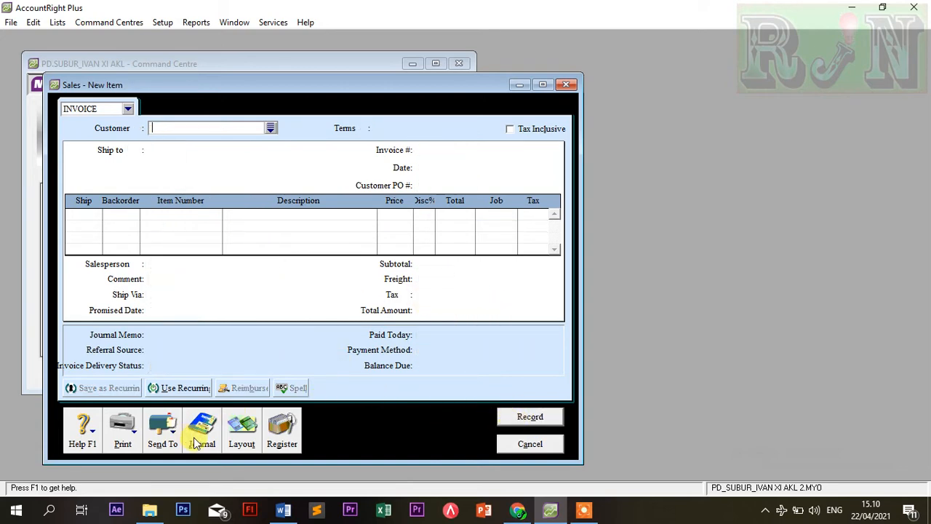
# Check the recorded F12-1 sale in the Sales transaction journal, and close the journal and the blank sales entry
pyautogui.click(195, 444)
pyautogui.scroll(-5, 313, 276)
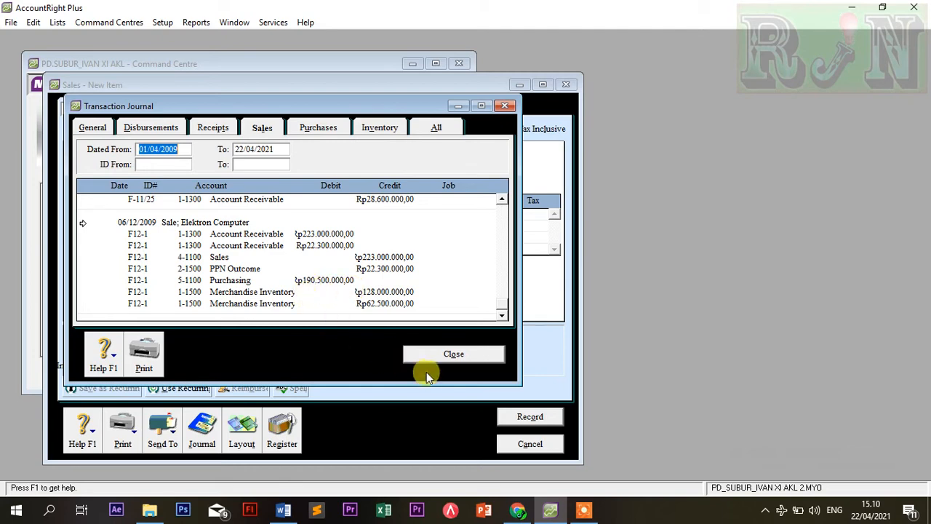
pyautogui.click(458, 354)
pyautogui.click(513, 445)
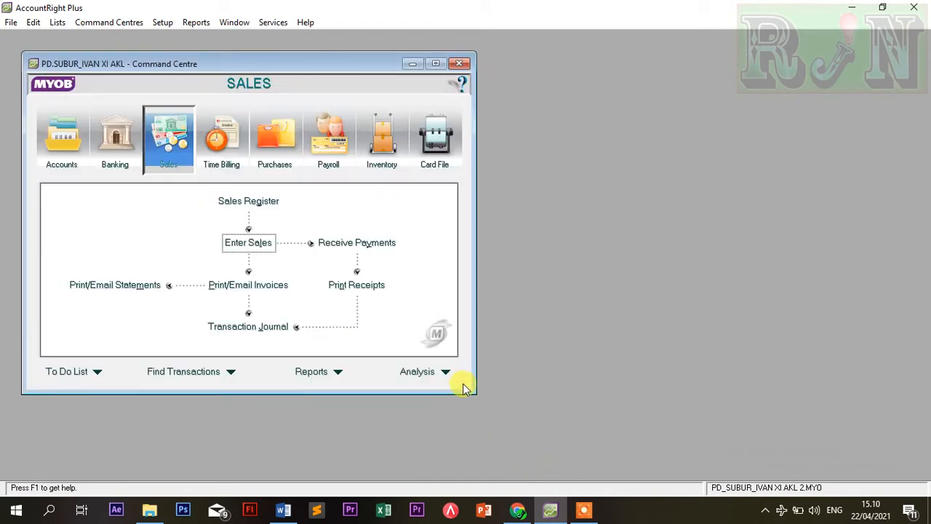
# Switch to Soal PD Subur.pdf in Chrome, read cash payment voucher BKK12-2 in document No.6, and return to AccountRight Plus
pyautogui.click(519, 510)
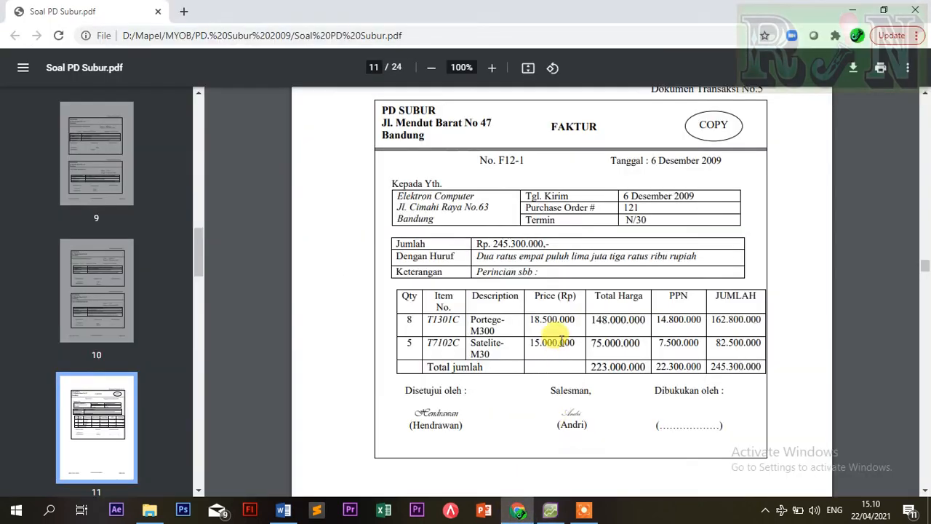
pyautogui.scroll(-9, 561, 342)
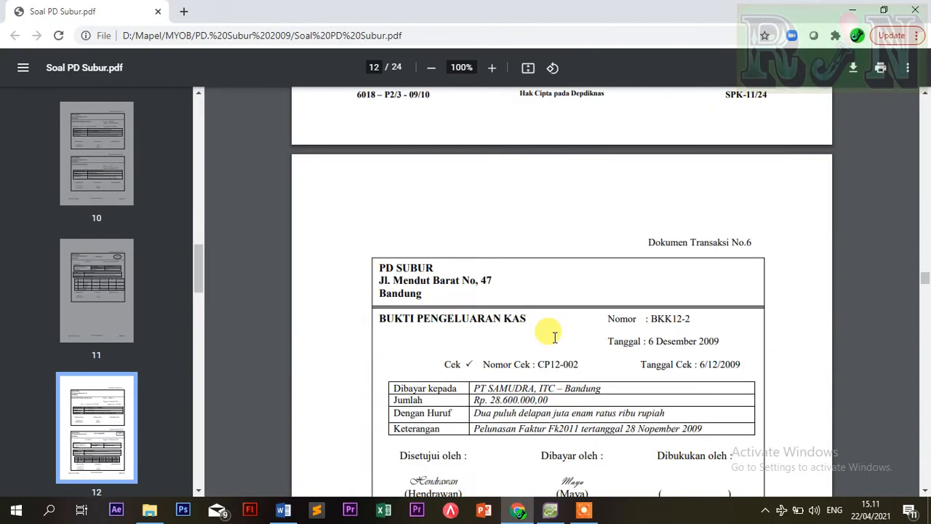
pyautogui.scroll(-2, 555, 336)
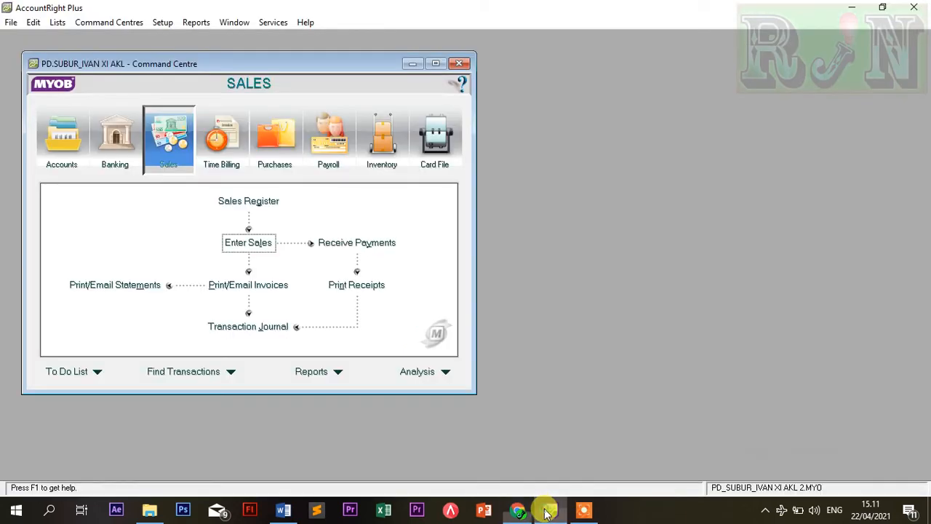
pyautogui.click(550, 510)
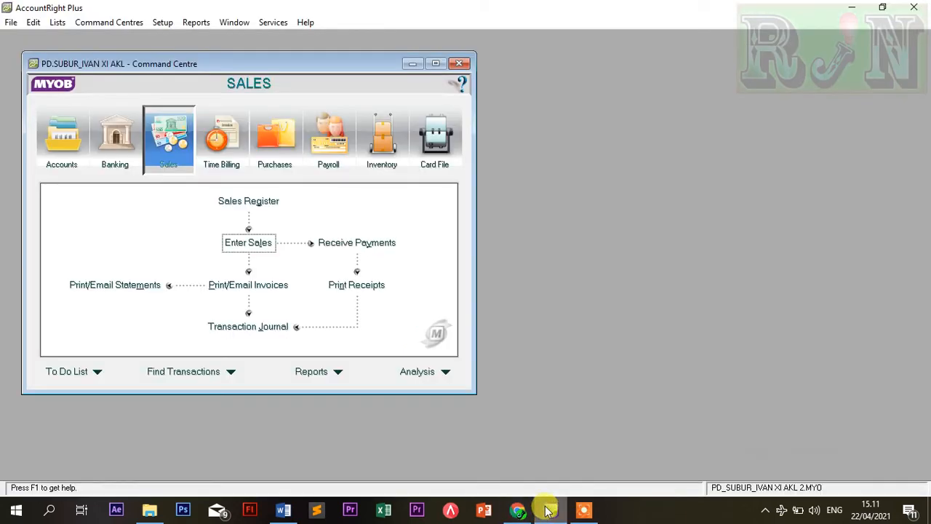
# Start a bill payment from the Purchases command centre and select PT SAMUDRA as the supplier
pyautogui.click(282, 162)
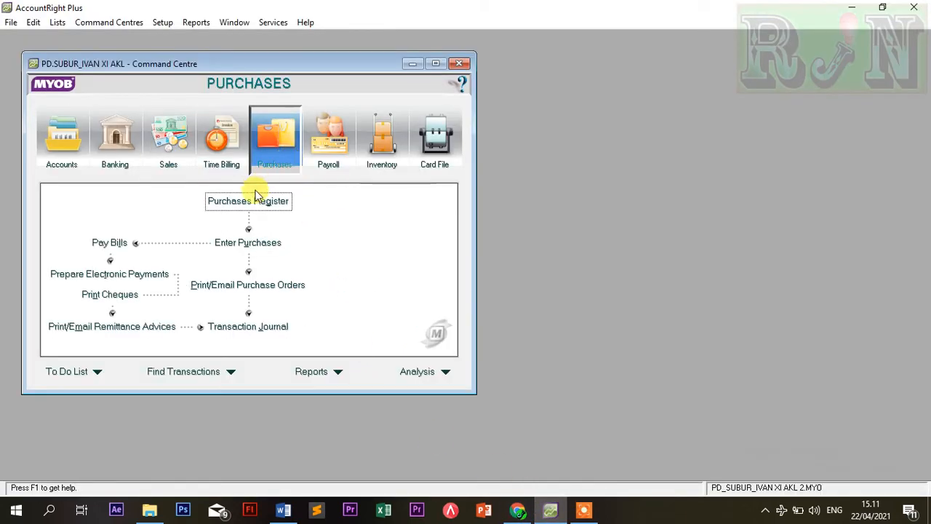
pyautogui.click(111, 242)
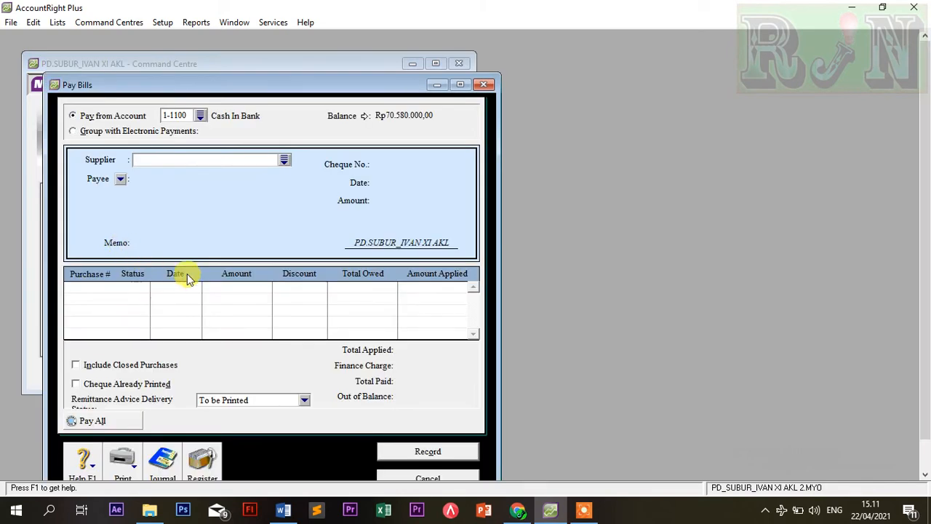
pyautogui.click(284, 160)
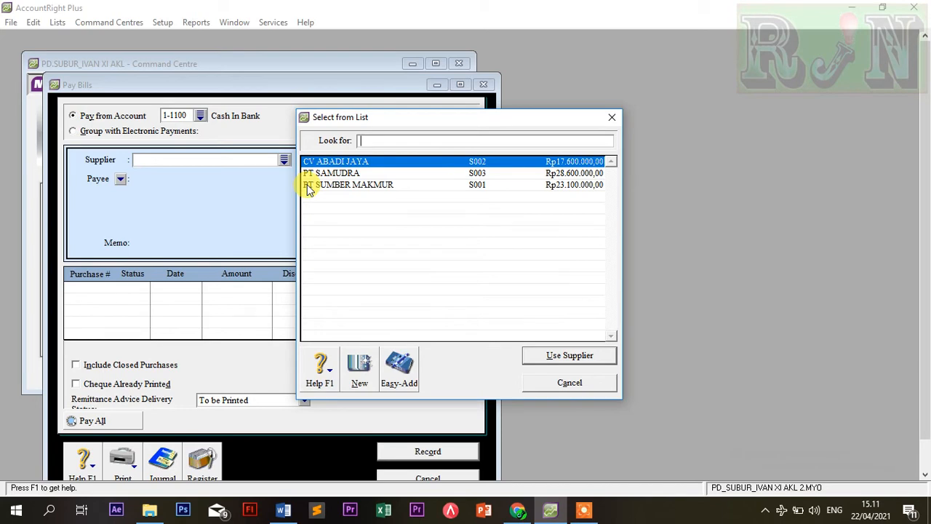
pyautogui.doubleClick(331, 174)
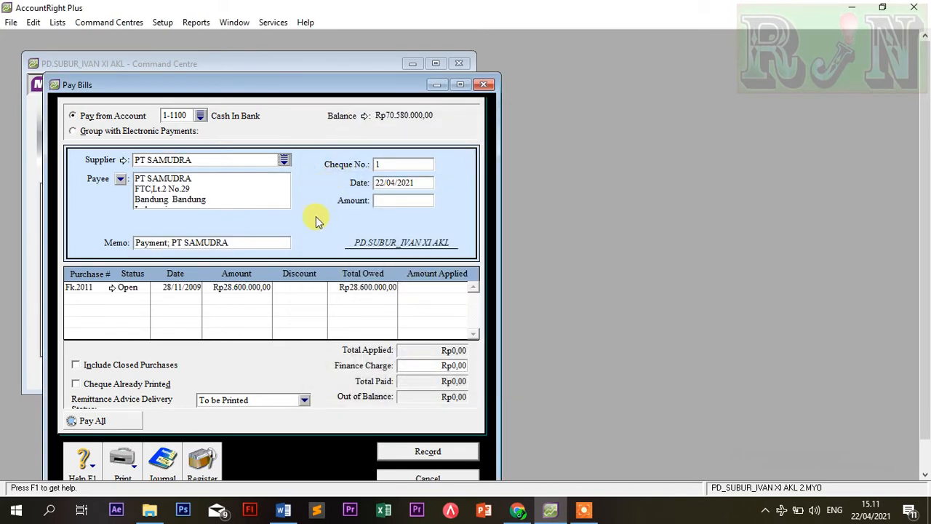
# Enter cheque number BKK12-2, date 6/12/2009 and an amount of Rp28.600.000 for the payment
pyautogui.click(411, 165)
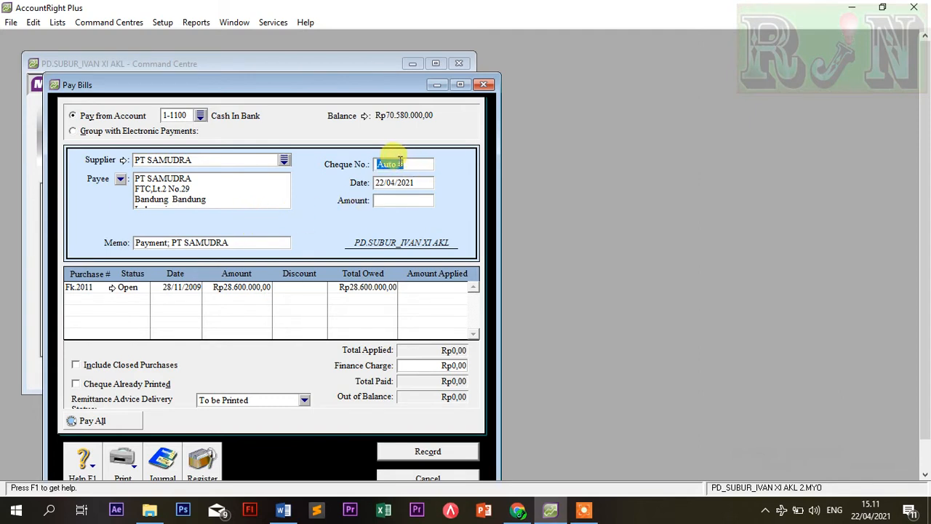
pyautogui.write('BKK12-2')
pyautogui.press('Tab')
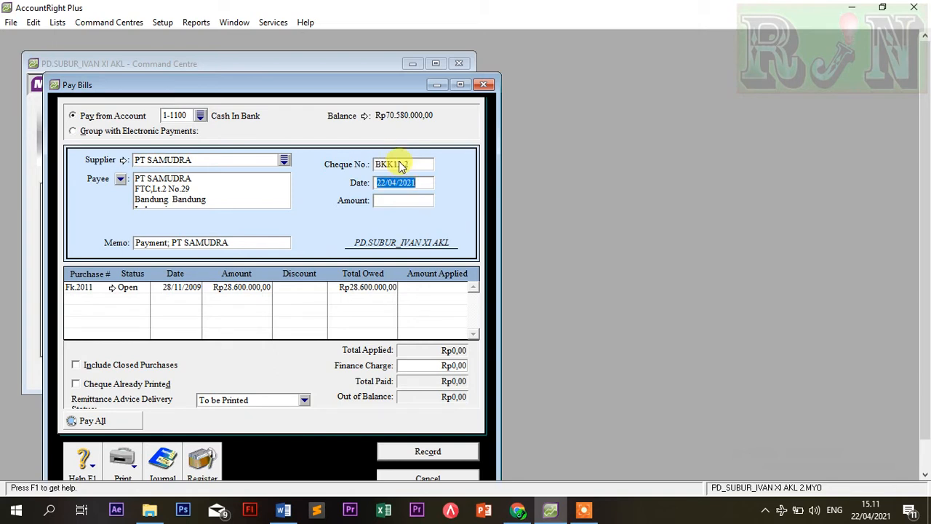
pyautogui.write('6/12/2009')
pyautogui.press('Tab')
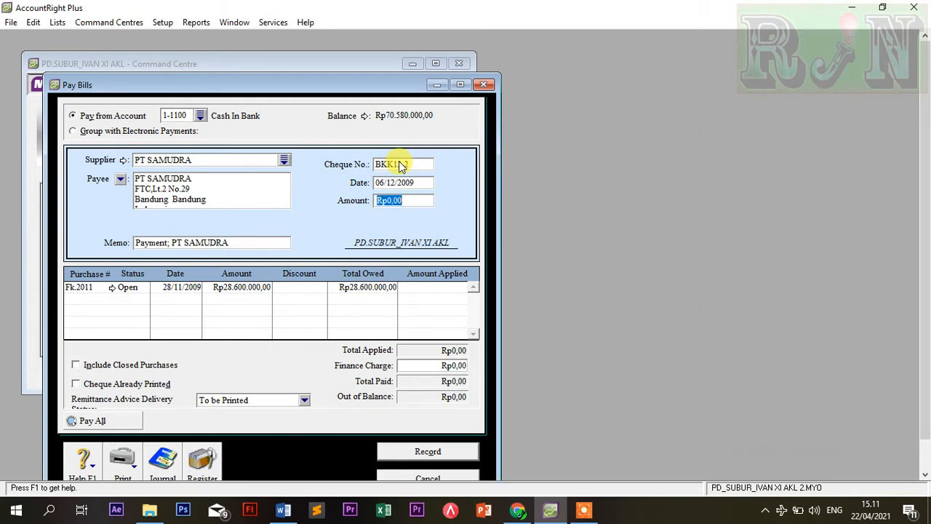
pyautogui.write('28600000')
# Apply the full Rp28.600.000 to purchase Fk.2011 and record the bill payment
pyautogui.click(380, 289)
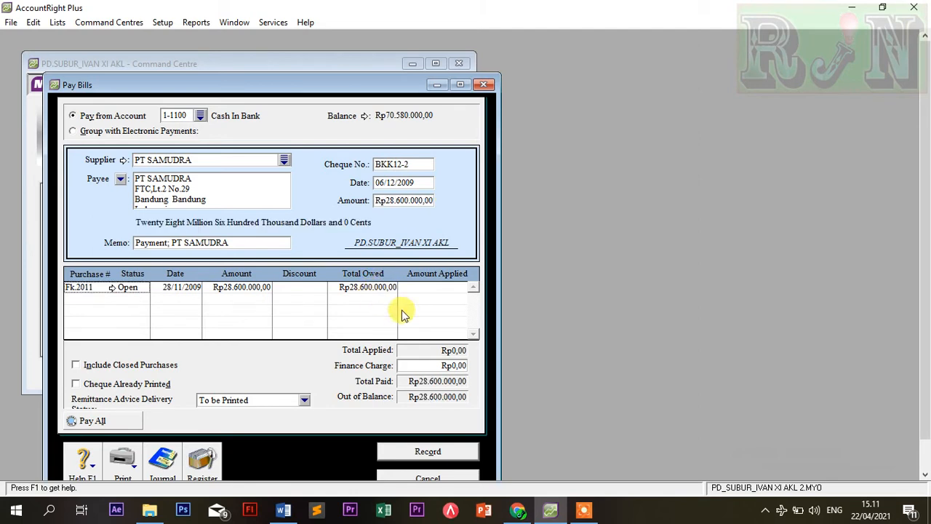
pyautogui.click(438, 290)
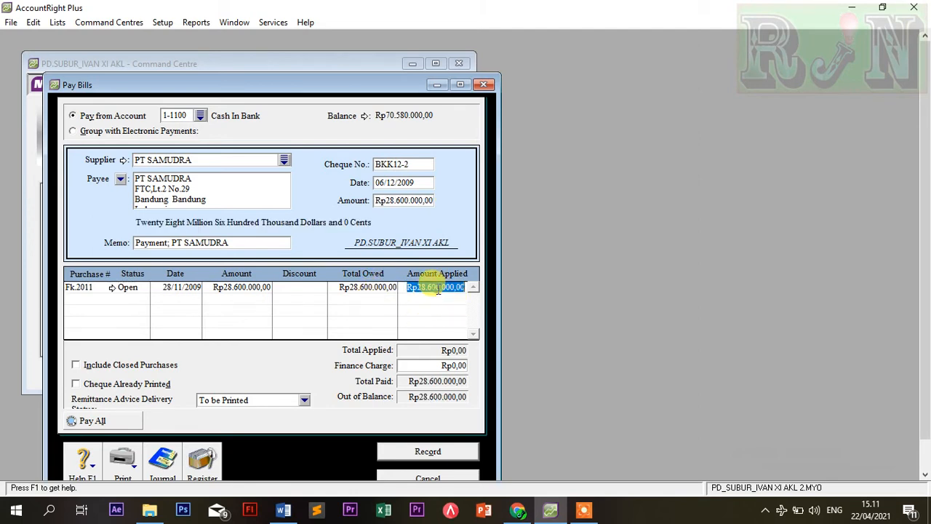
pyautogui.click(429, 367)
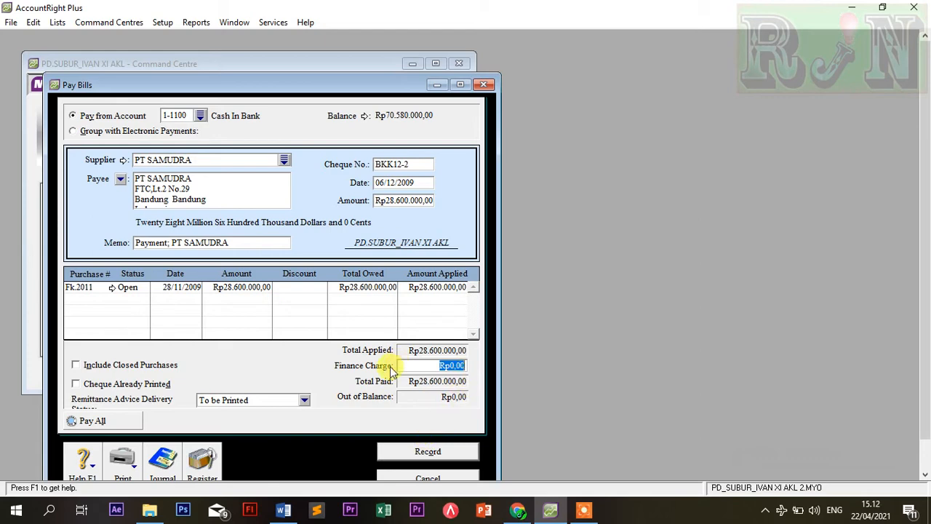
pyautogui.click(416, 453)
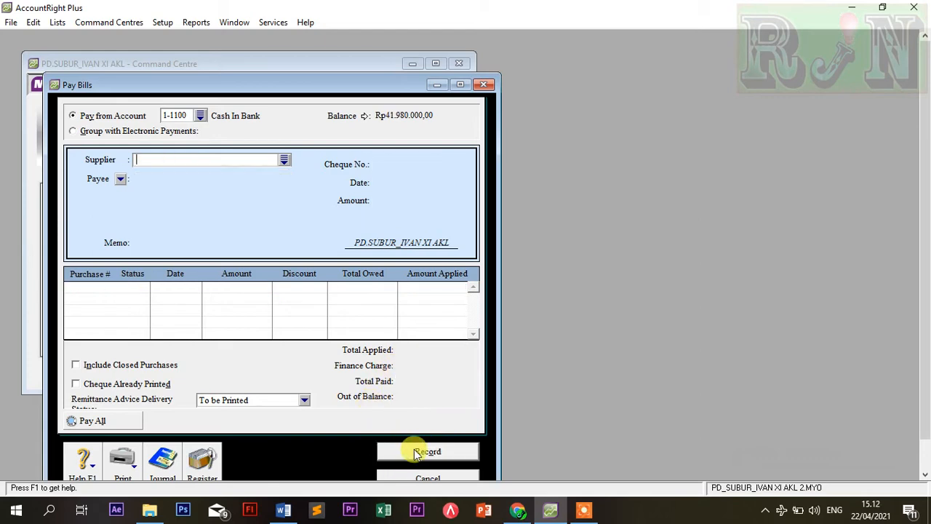
# Check the BKK12-2 payment to PT SAMUDRA in the disbursements journal, closing both the journal and the bill payment window when done
pyautogui.click(163, 460)
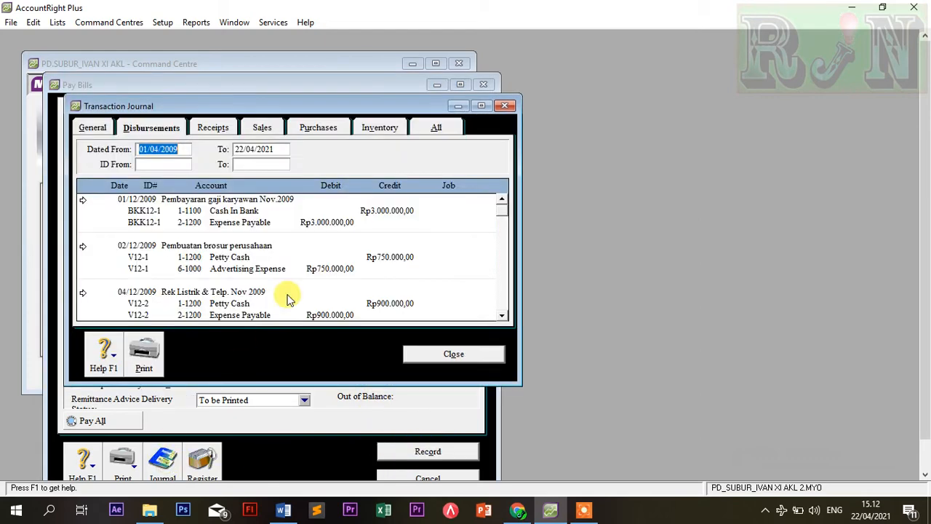
pyautogui.scroll(-2, 287, 297)
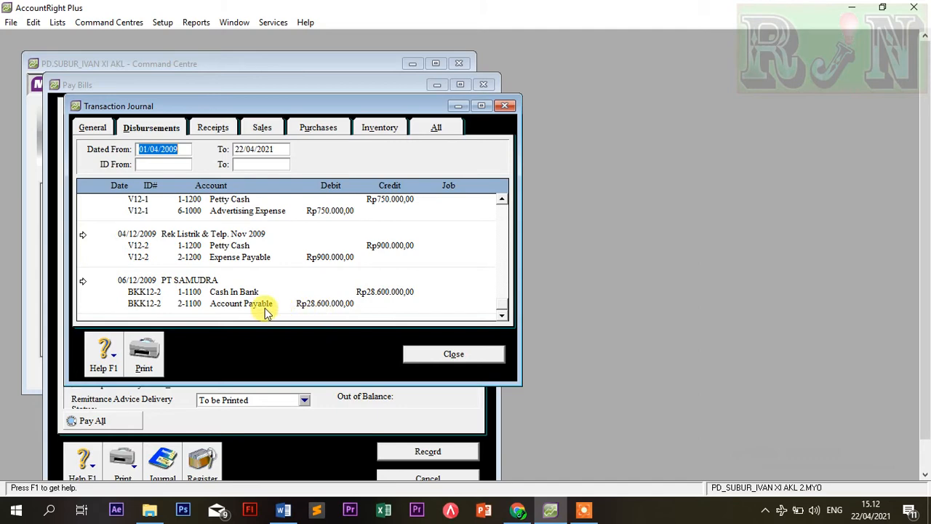
pyautogui.click(469, 358)
pyautogui.click(446, 477)
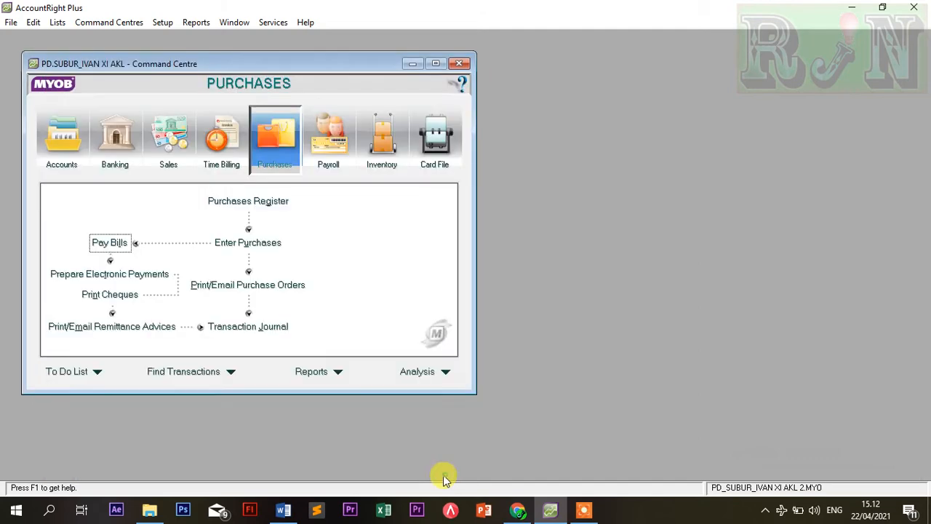
# Switch to Soal PD Subur.pdf in Chrome, read credit note NK12-1 in document No.7, and return to AccountRight Plus
pyautogui.click(521, 511)
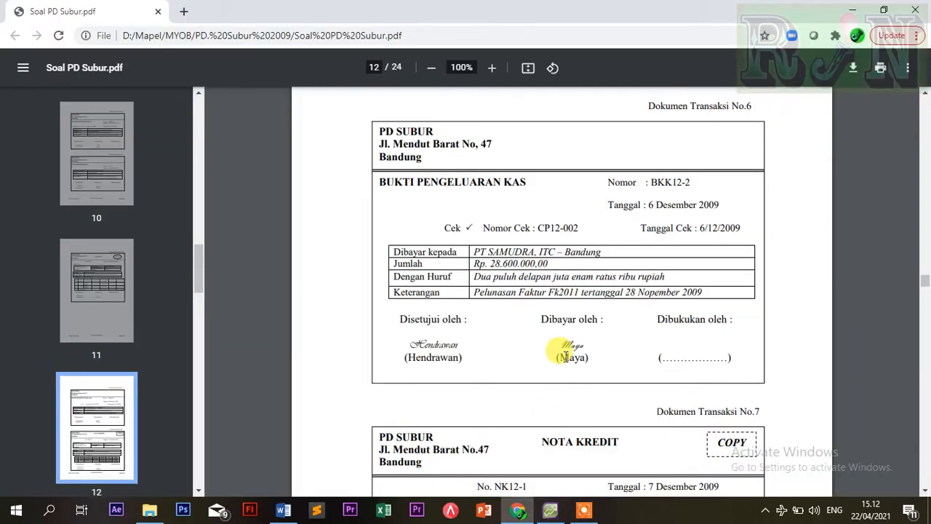
pyautogui.scroll(-5, 559, 353)
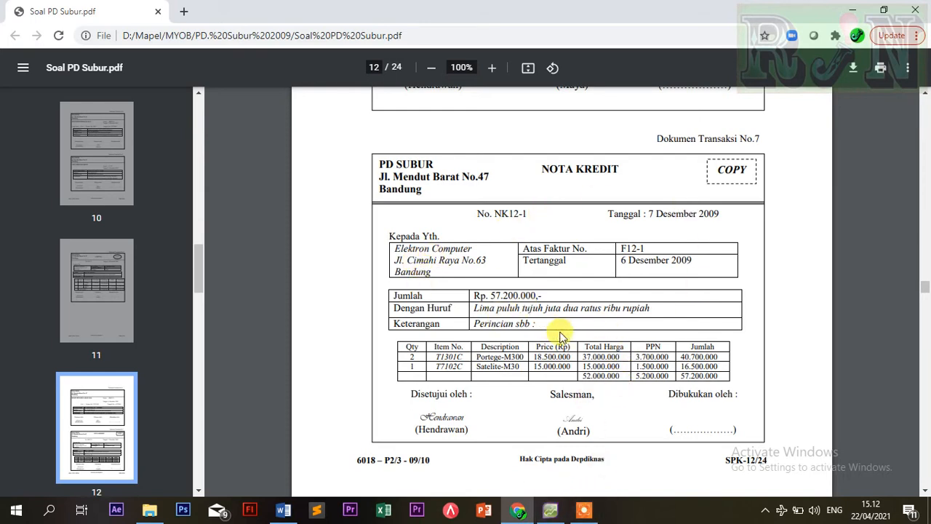
pyautogui.click(551, 511)
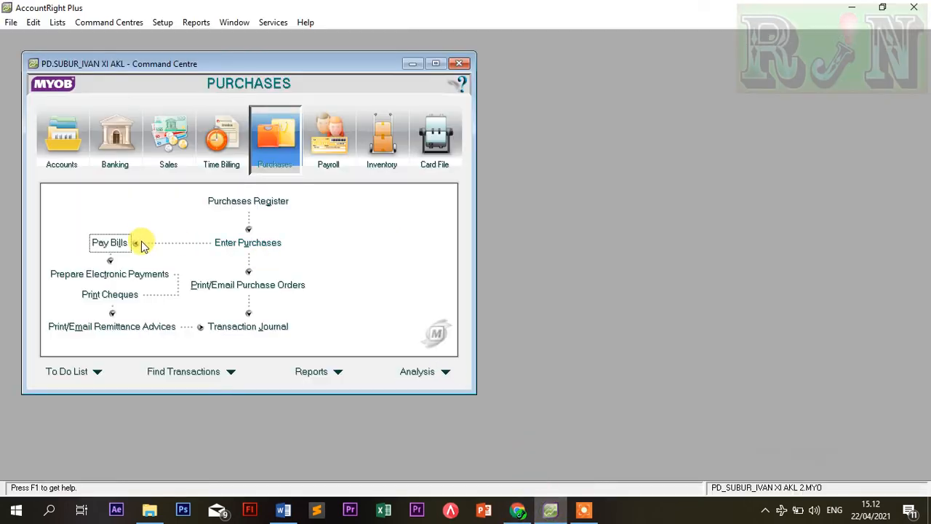
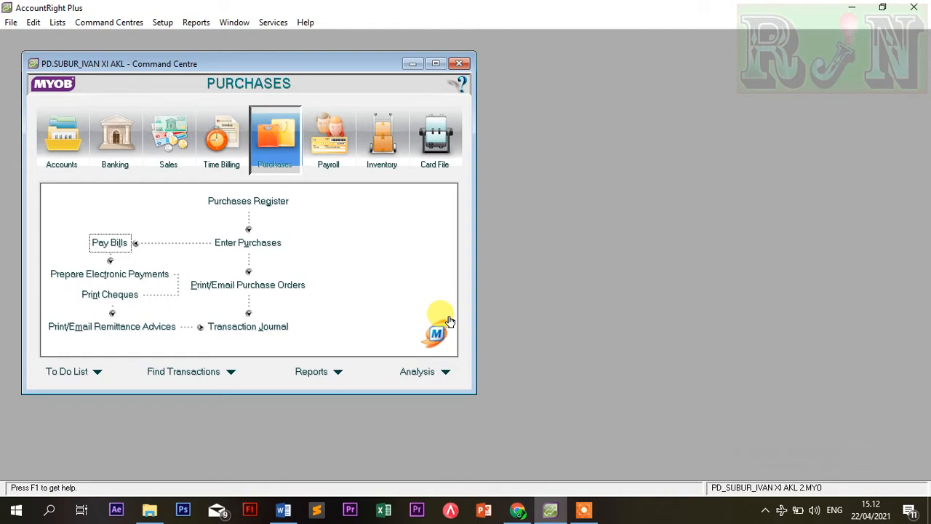
# Start a new sales invoice for customer Elektron Computer from the Sales command centre and set its invoice number to NK12-1
pyautogui.click(171, 136)
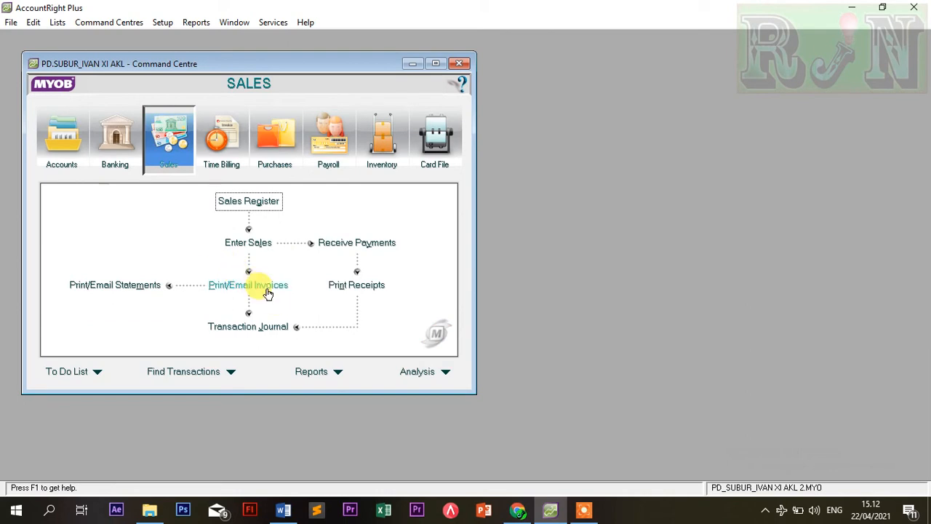
pyautogui.click(249, 243)
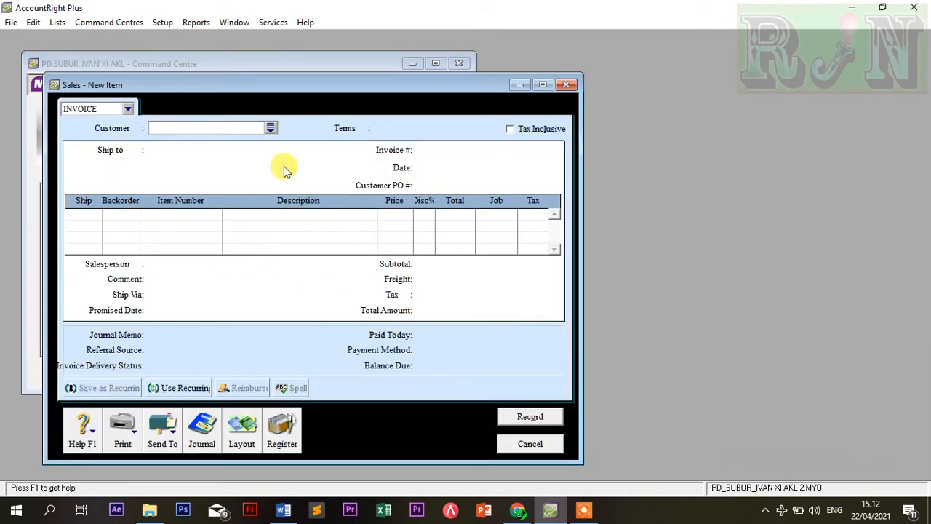
pyautogui.click(270, 128)
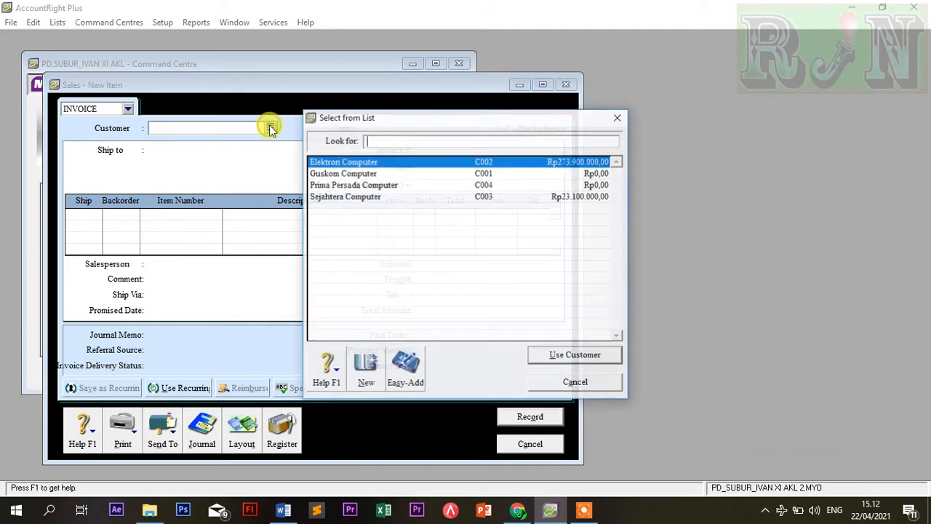
pyautogui.doubleClick(356, 163)
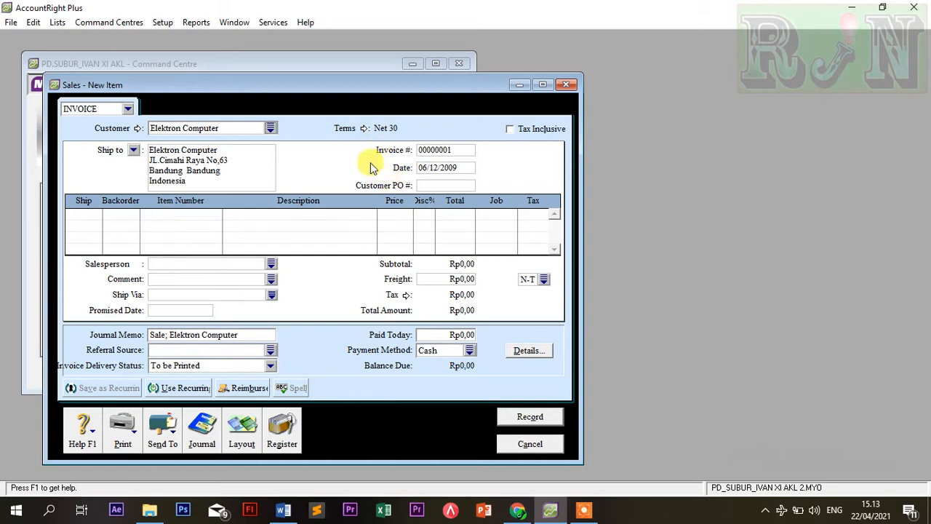
pyautogui.click(461, 150)
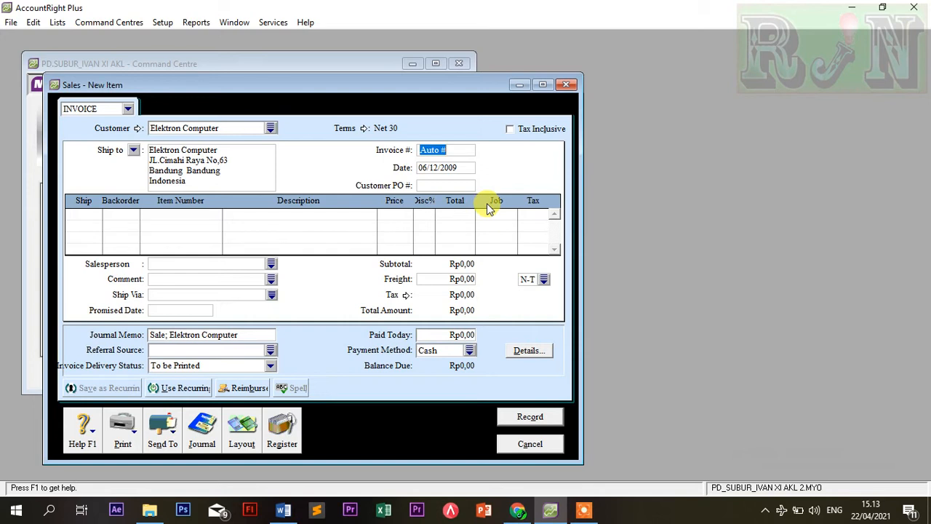
pyautogui.write('NK12-1')
pyautogui.press('Tab')
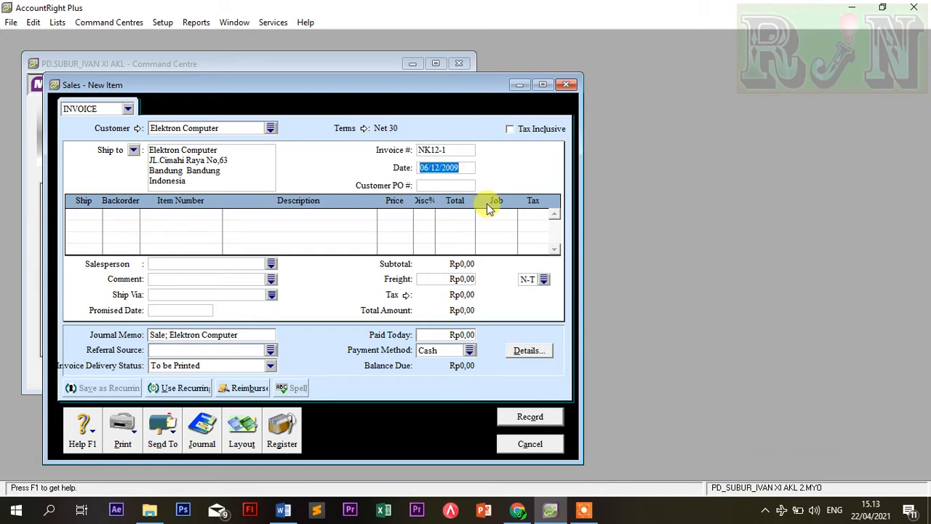
pyautogui.click(452, 185)
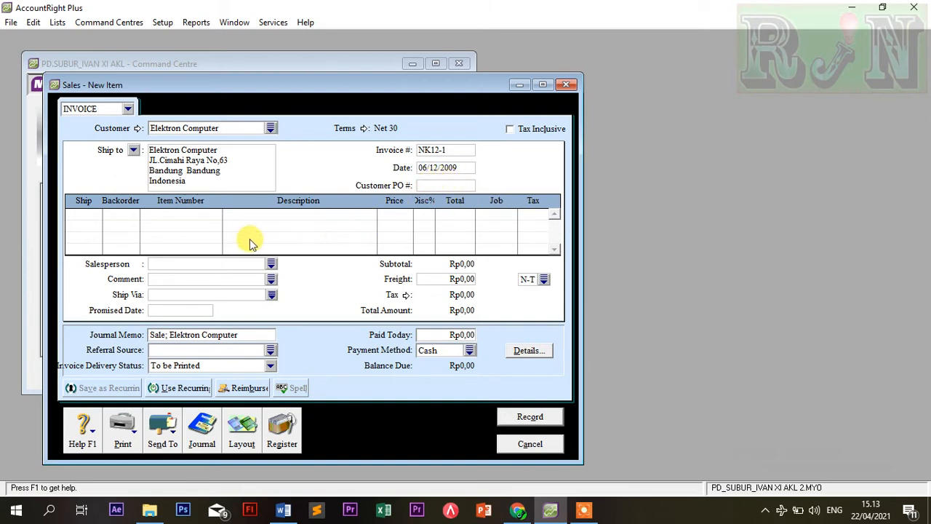
# Add a return line for item T1301C Protege-M300 with quantity -2 and a price of Rp18.500.000
pyautogui.click(84, 217)
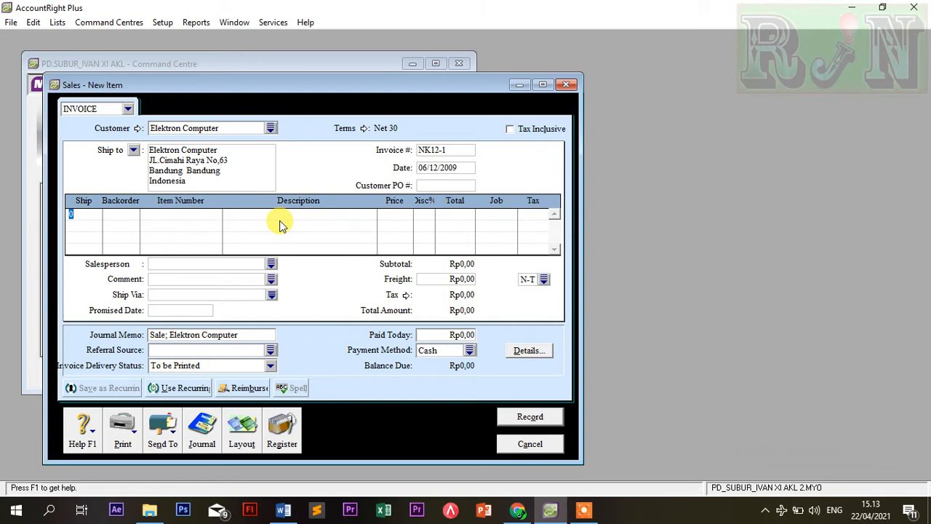
pyautogui.write('-2')
pyautogui.press('Tab')
pyautogui.press('Tab')
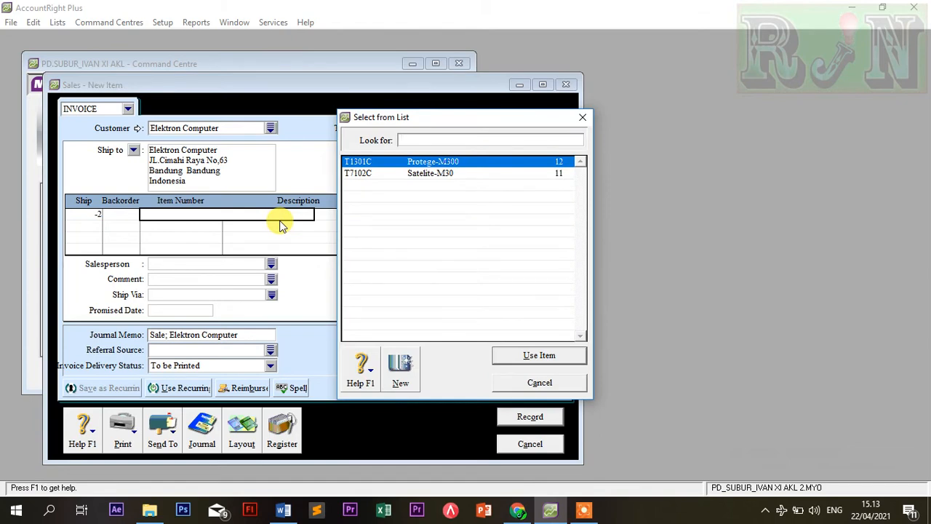
pyautogui.doubleClick(425, 163)
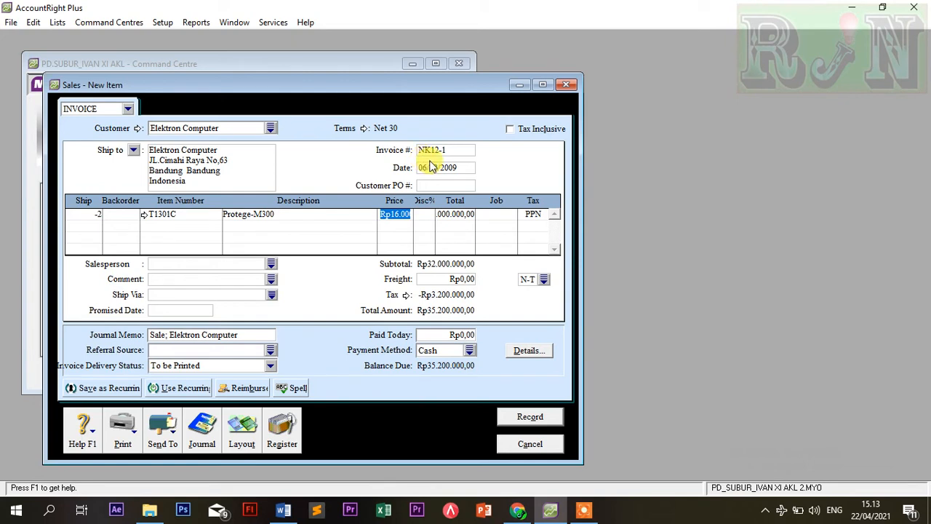
pyautogui.write('18')
pyautogui.write('500')
pyautogui.write('000')
pyautogui.press('Tab')
pyautogui.press('Tab')
pyautogui.press('Tab')
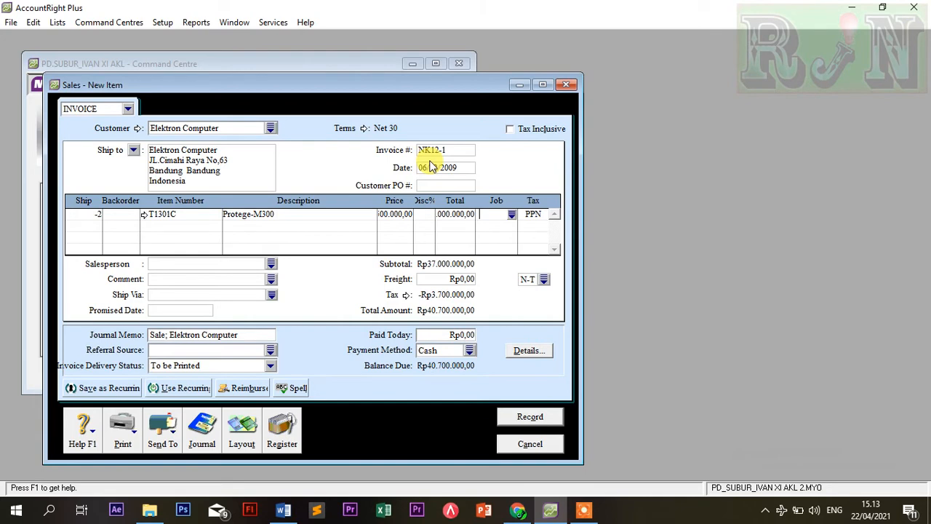
pyautogui.press('Tab')
pyautogui.press('Tab')
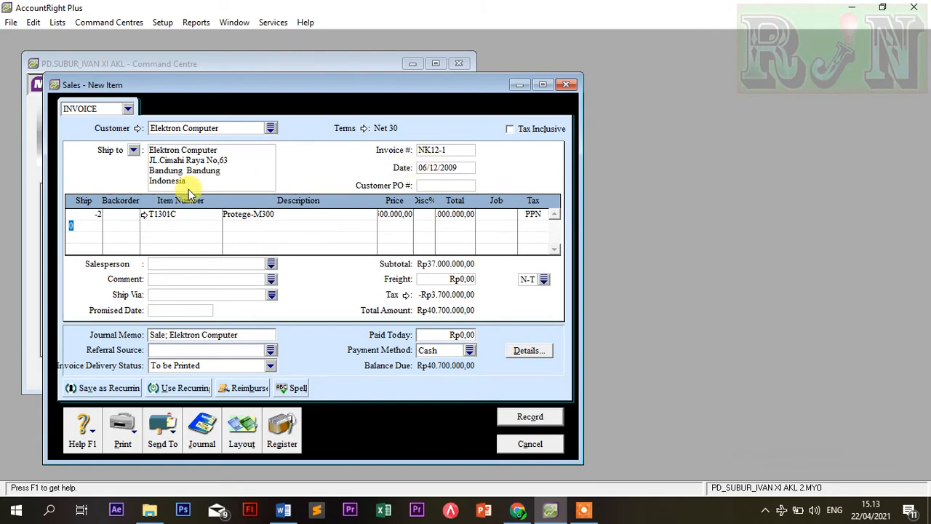
# Add a second return line for item T7102C Satelite-M30 with quantity -1 and a price of Rp15.000.000
pyautogui.write('-1')
pyautogui.press('Tab')
pyautogui.press('Tab')
pyautogui.press('Tab')
pyautogui.doubleClick(422, 174)
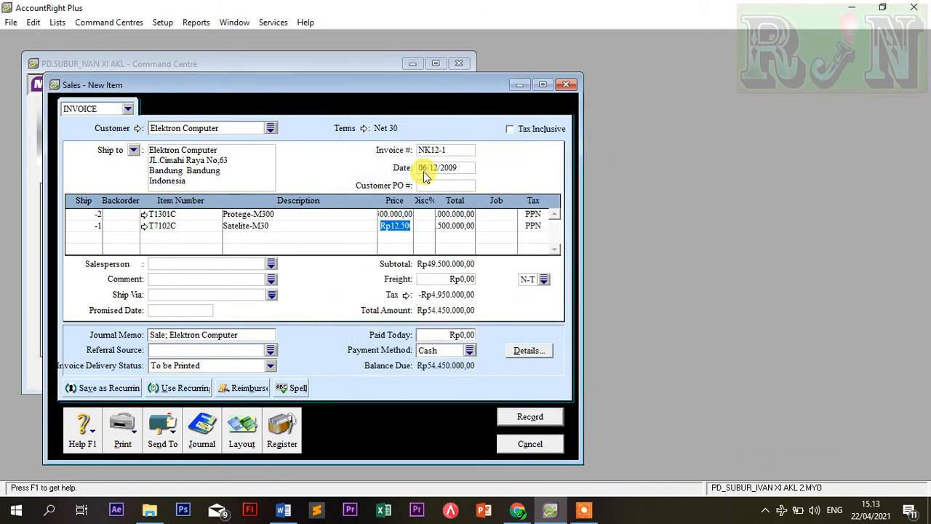
pyautogui.write('15')
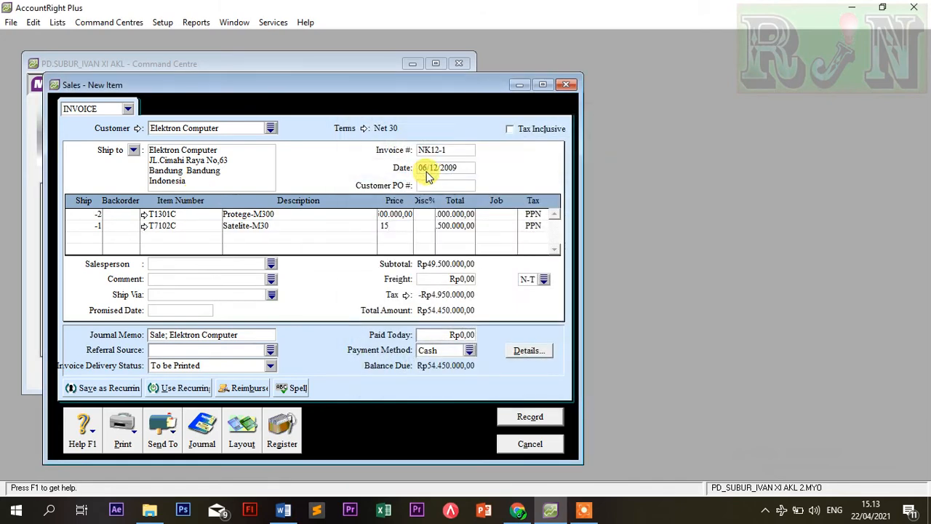
pyautogui.press('Tab')
pyautogui.press('Tab')
pyautogui.press('Tab')
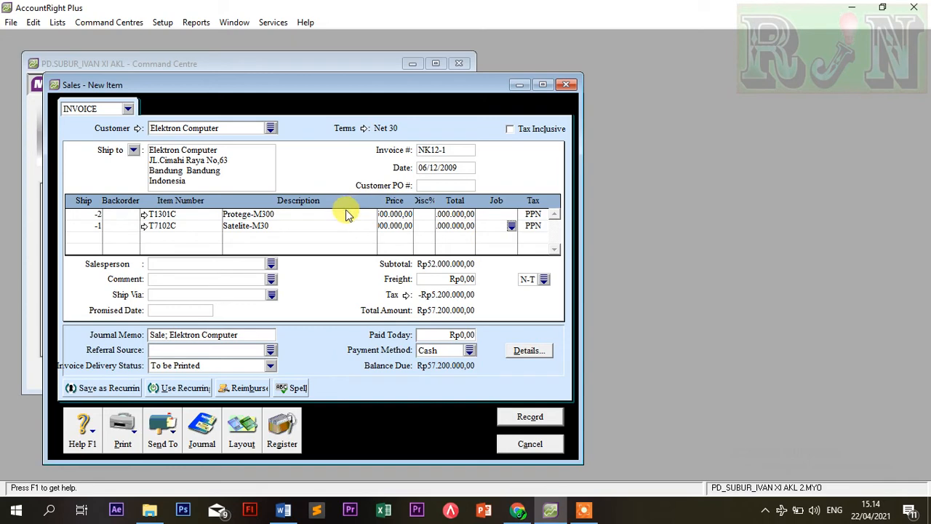
# Change item T1301C's income account for tracking sales to 4-1200 Sales Return in its item information
pyautogui.click(144, 216)
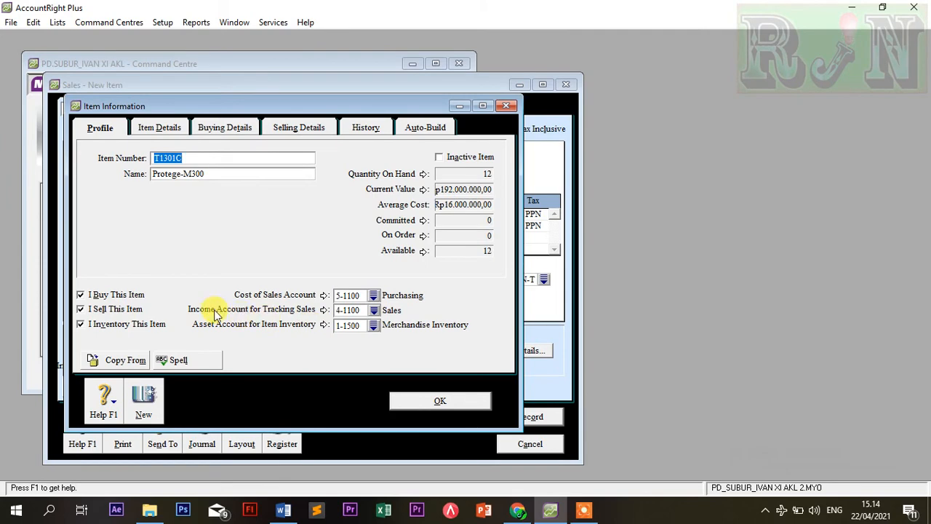
pyautogui.click(374, 312)
pyautogui.click(388, 221)
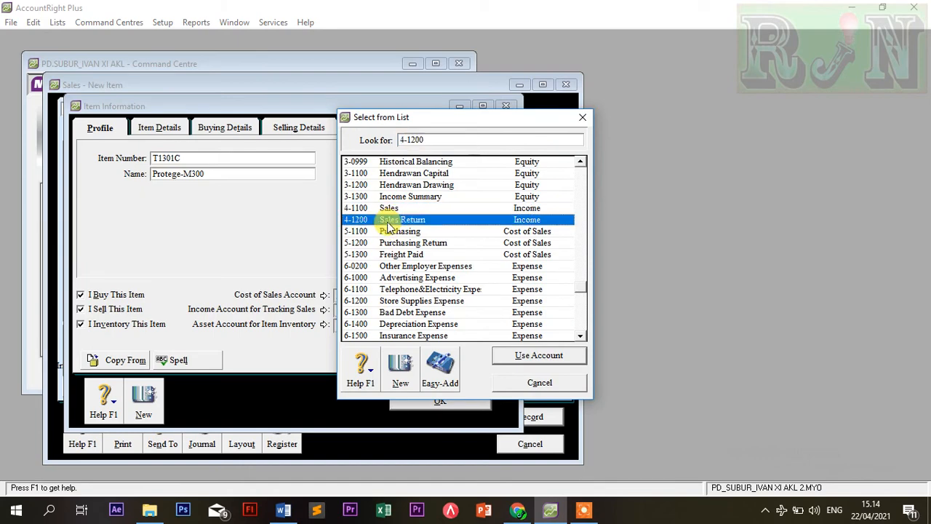
pyautogui.click(520, 356)
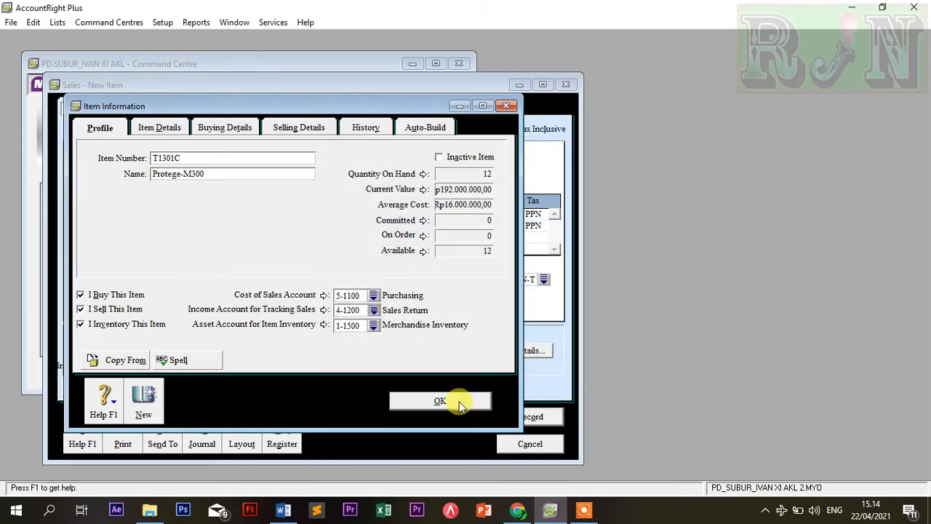
pyautogui.click(440, 401)
# Open the item information of T7102C from its invoice line
pyautogui.click(145, 226)
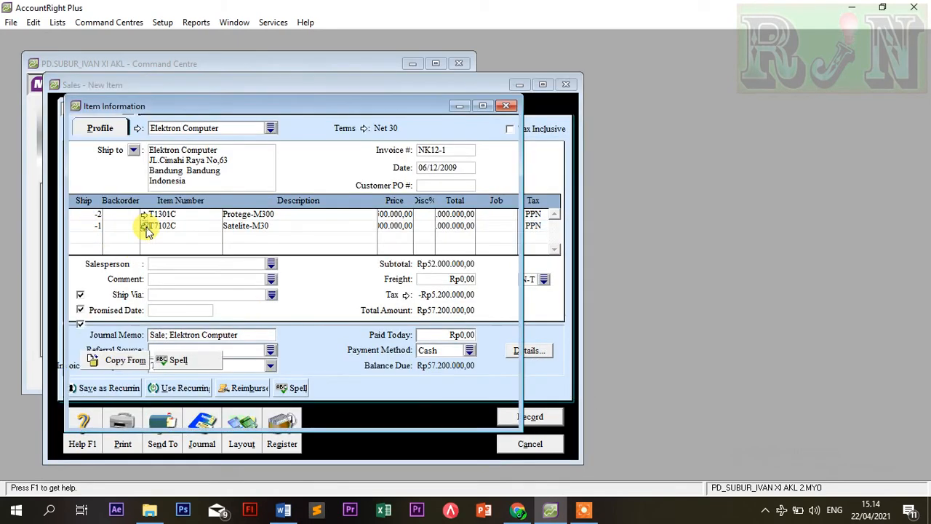
# Set item T7102C's income account to 4-1200 Sales Return and record the Elektron Computer return invoice
pyautogui.click(374, 312)
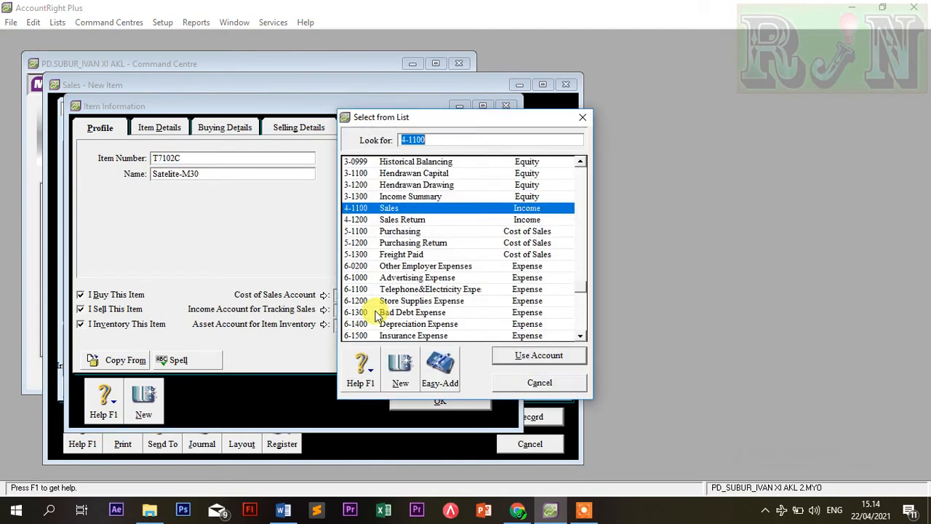
pyautogui.click(395, 219)
pyautogui.click(510, 355)
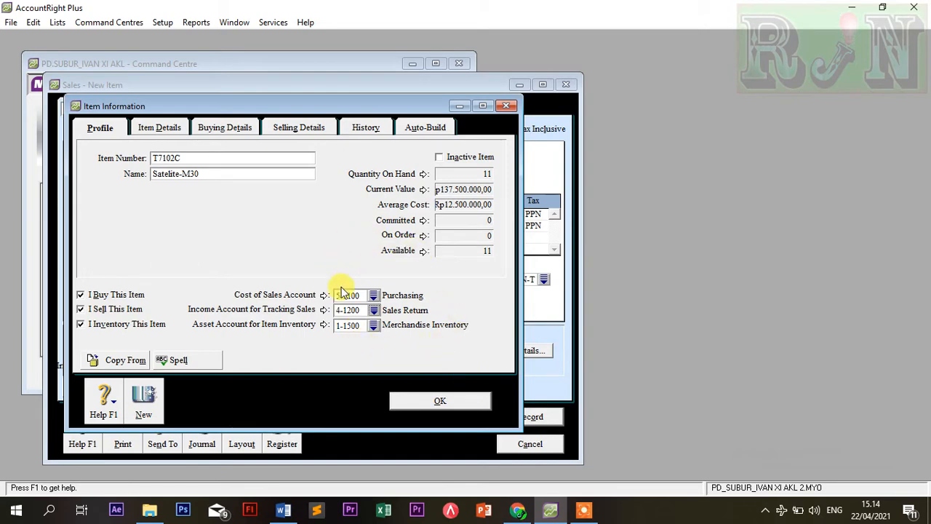
pyautogui.click(404, 401)
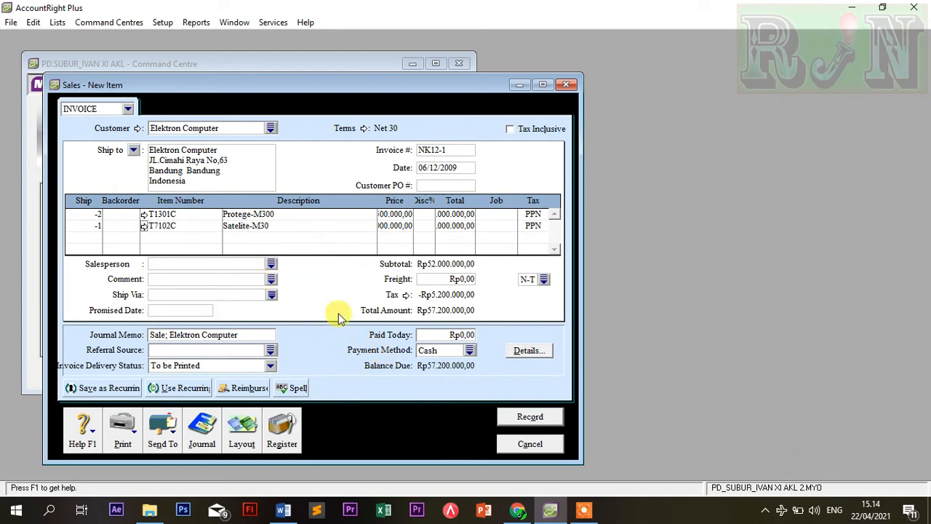
pyautogui.click(517, 417)
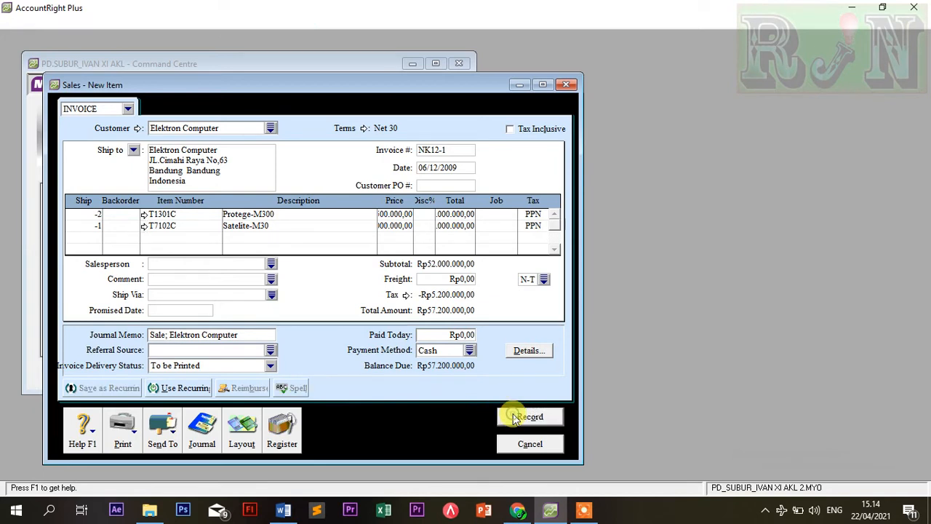
# From the sales register's returns and credits, start applying Elektron Computer's NK12-1 credit to a sale
pyautogui.click(284, 436)
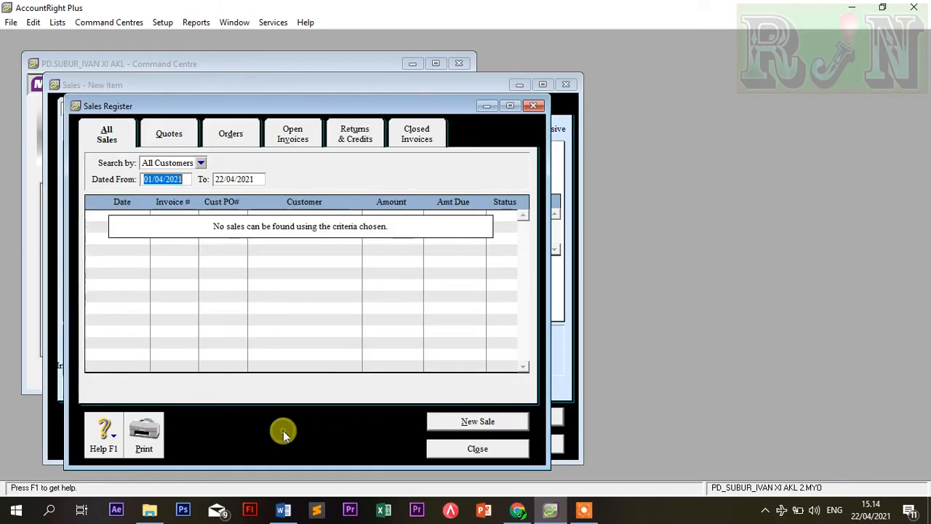
pyautogui.click(350, 136)
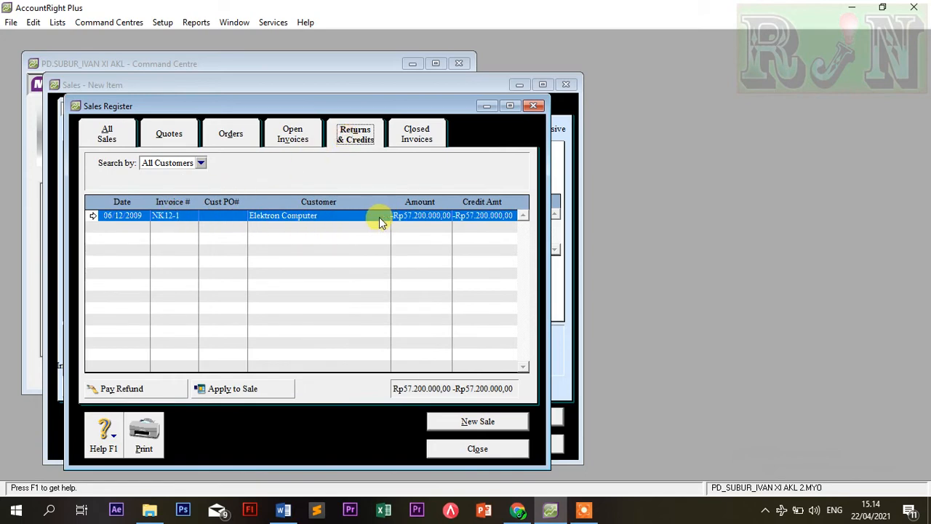
pyautogui.click(281, 217)
pyautogui.click(226, 390)
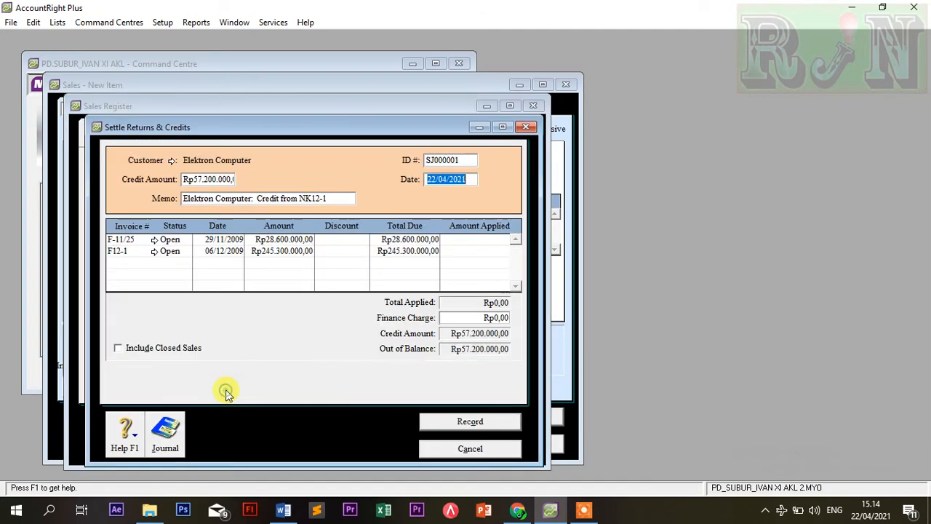
# Set the credit settlement's ID to NK12-1 and its date to 6/12/2009
pyautogui.click(438, 160)
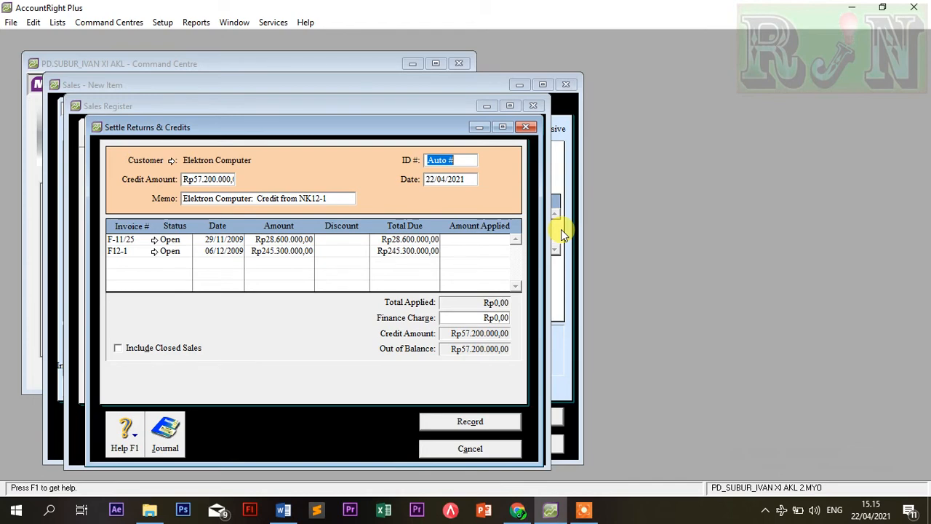
pyautogui.write('NK12-1')
pyautogui.press('Tab')
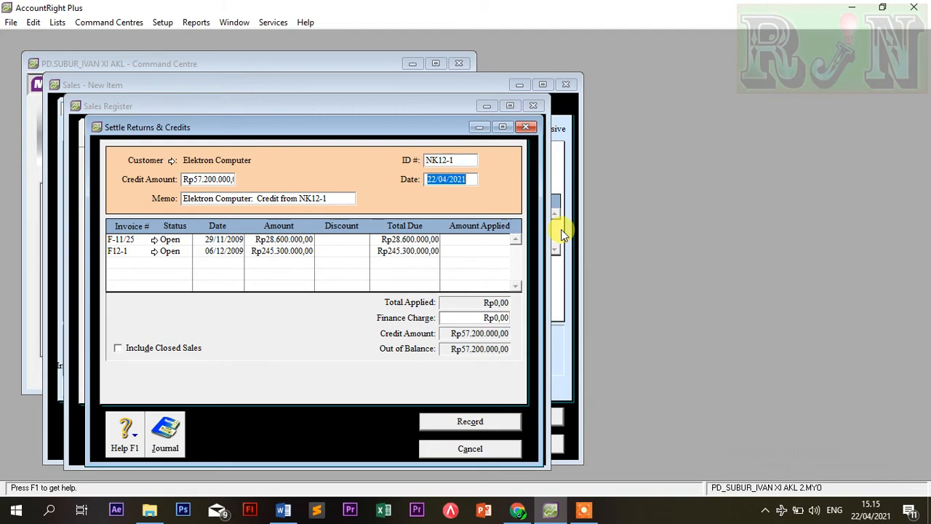
pyautogui.write('6/12/')
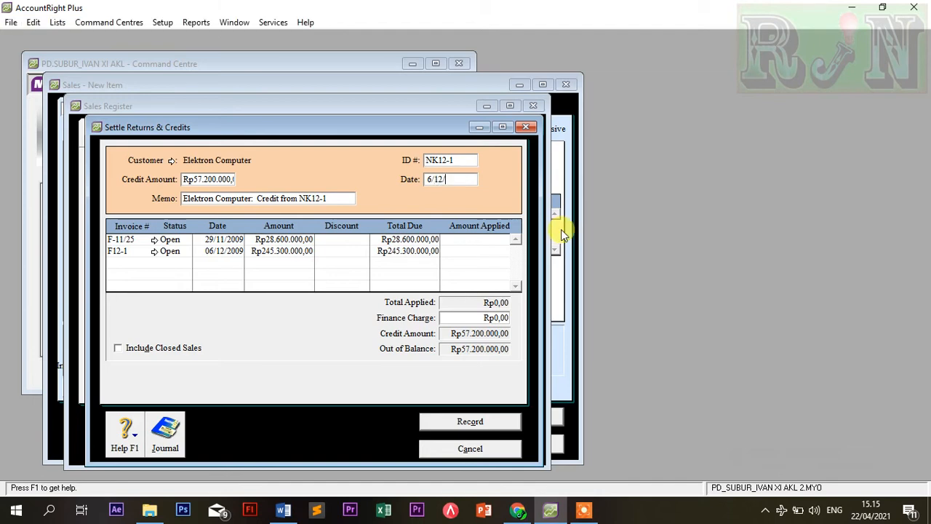
pyautogui.write('2009')
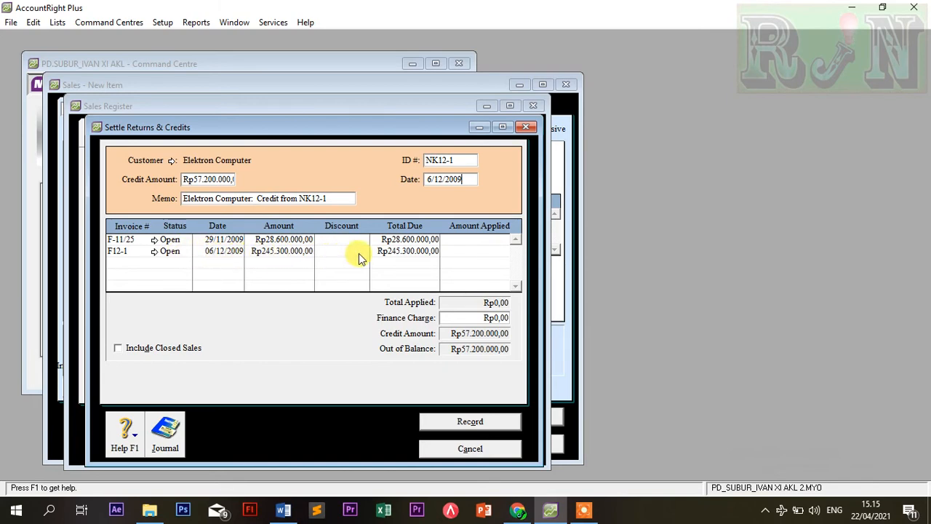
# Apply the Rp57.200.000,00 credit to invoice F12-1, record the settlement and close the sales register
pyautogui.click(469, 253)
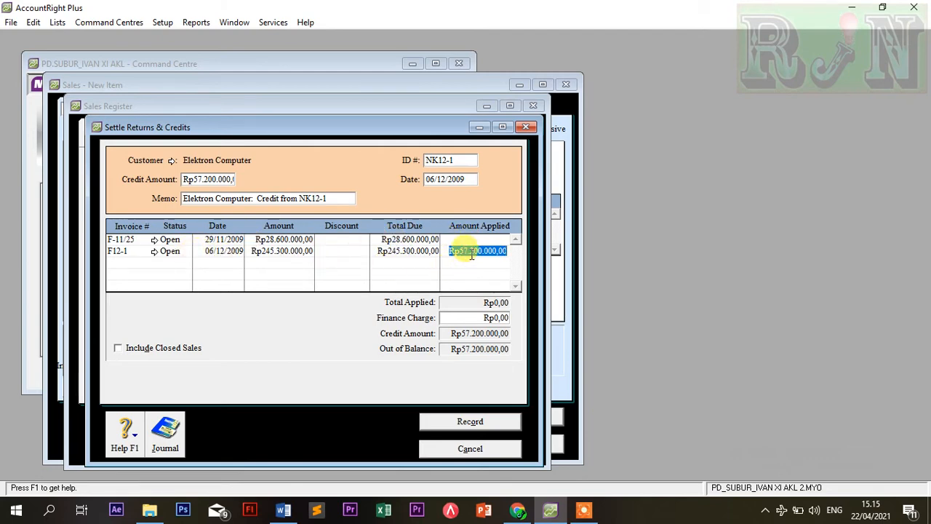
pyautogui.click(471, 321)
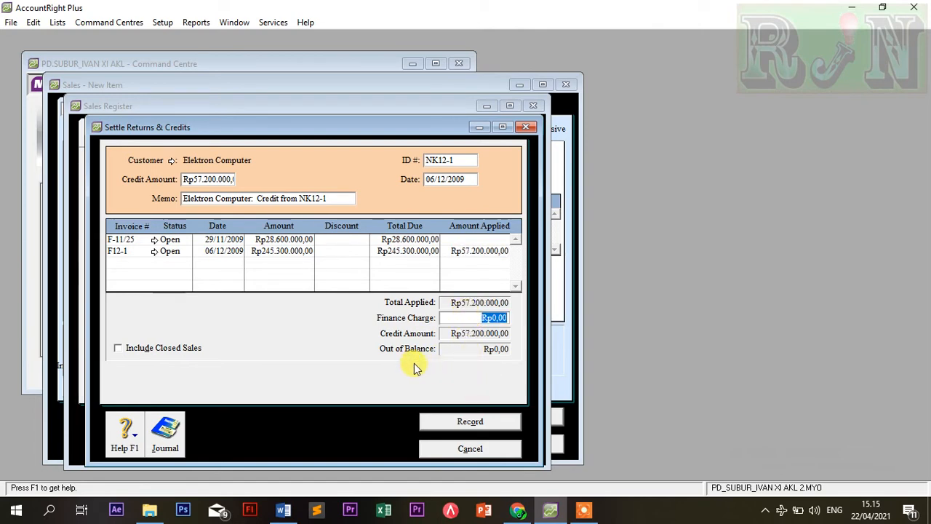
pyautogui.click(467, 422)
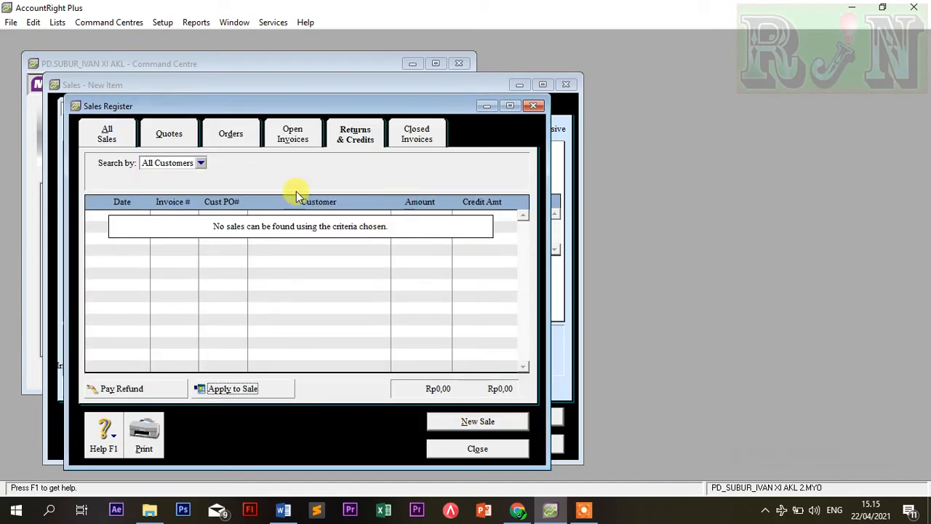
pyautogui.click(466, 451)
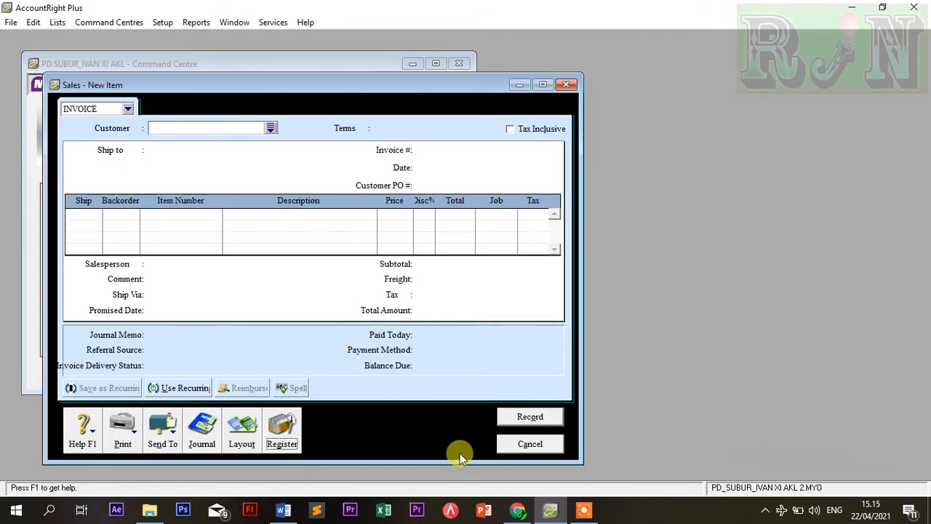
# Review the NK12-1 return and credit entries in the sales transaction journal, and close the journal and sales windows
pyautogui.click(207, 440)
pyautogui.scroll(-5, 356, 284)
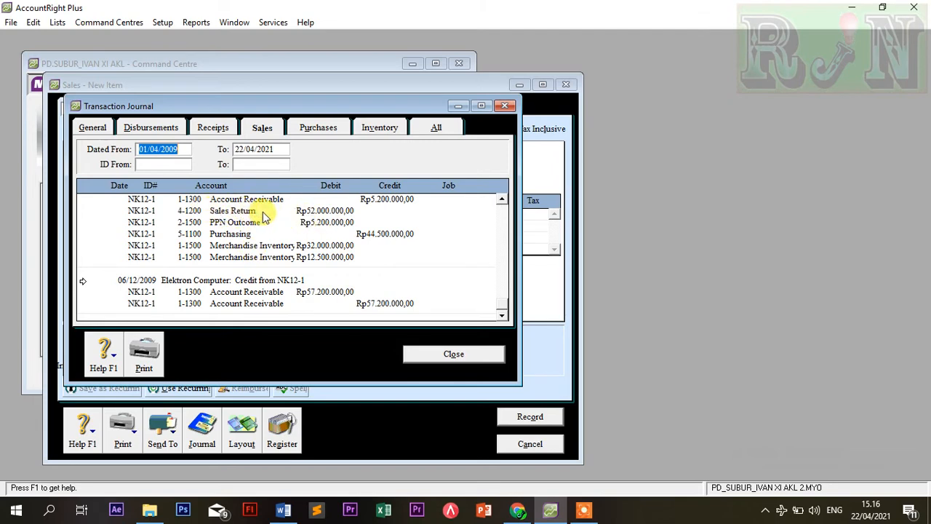
pyautogui.scroll(1, 240, 225)
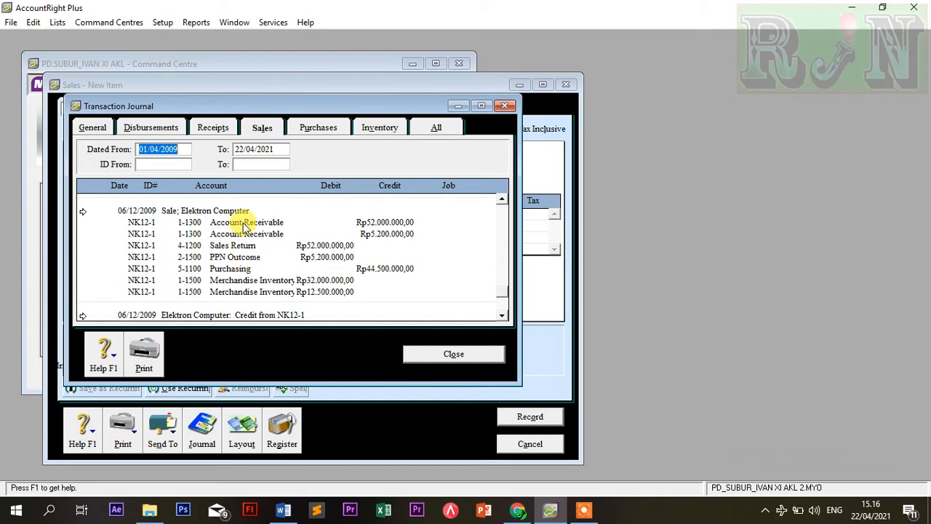
pyautogui.click(408, 354)
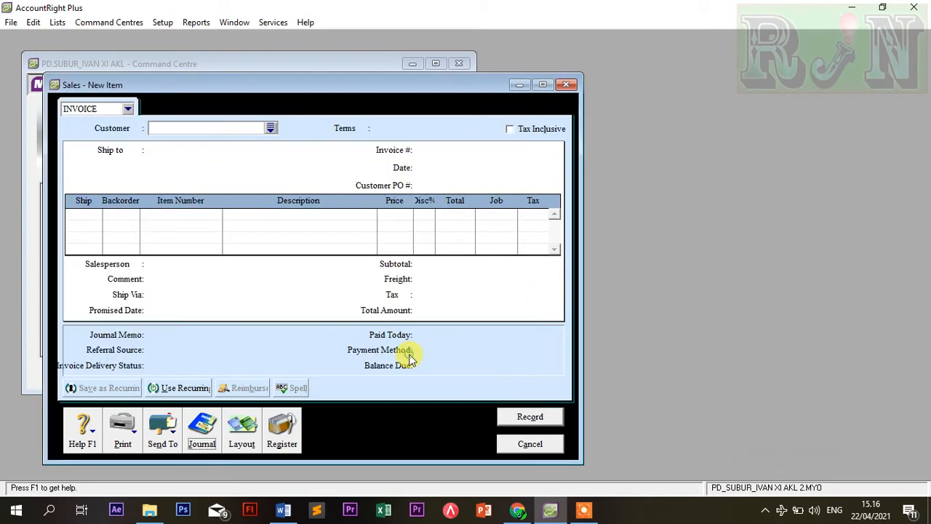
pyautogui.click(518, 442)
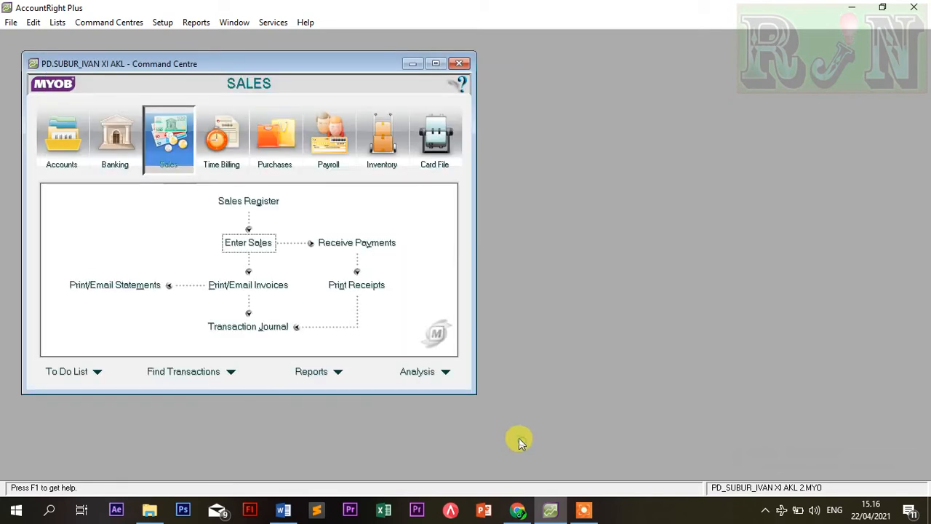
# In the inventory items list, set item T1301C's income account for tracking sales to 4-1100 Sales
pyautogui.click(383, 151)
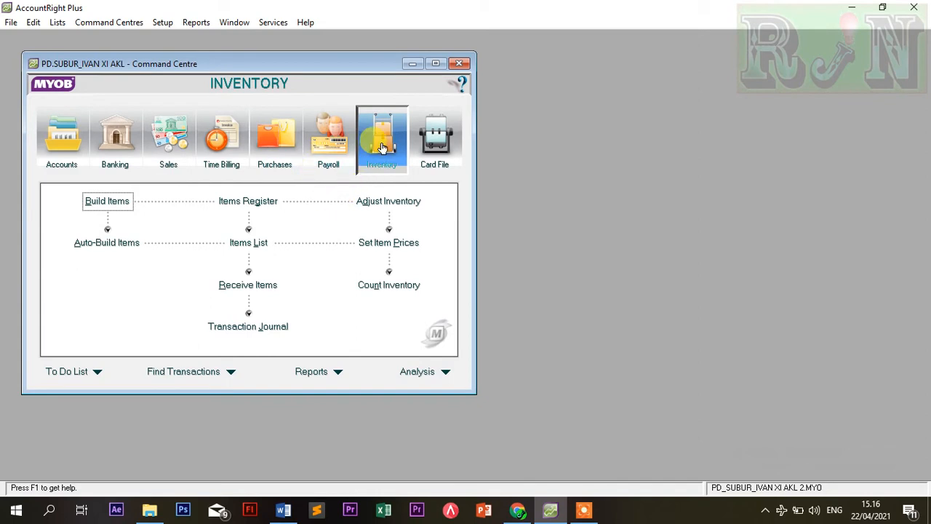
pyautogui.click(245, 242)
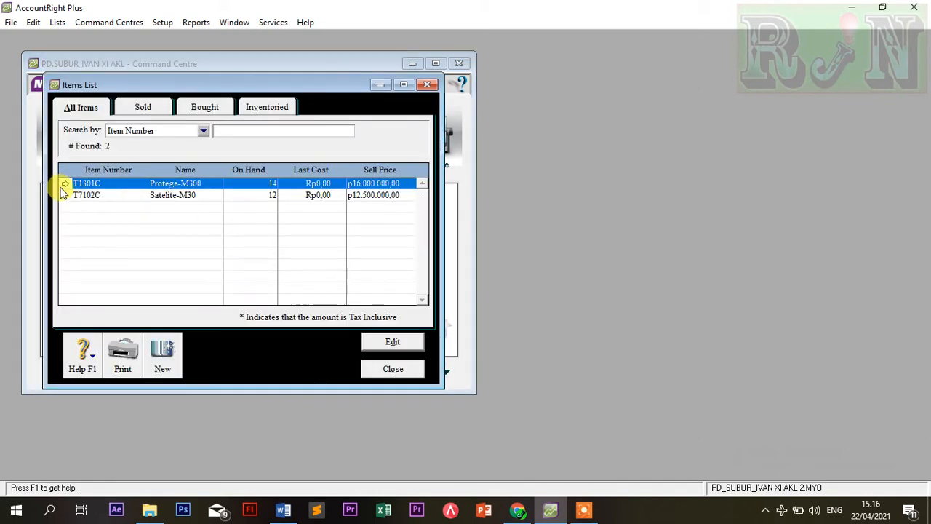
pyautogui.click(65, 185)
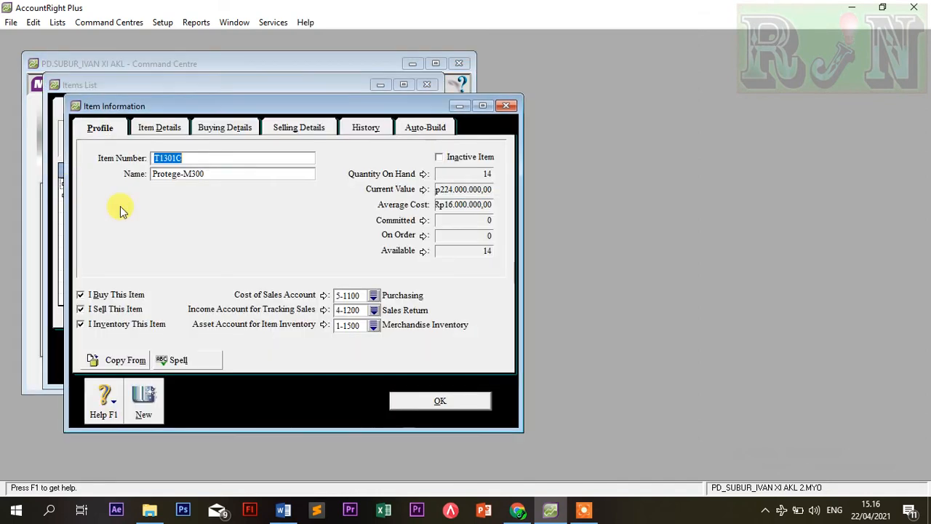
pyautogui.click(378, 309)
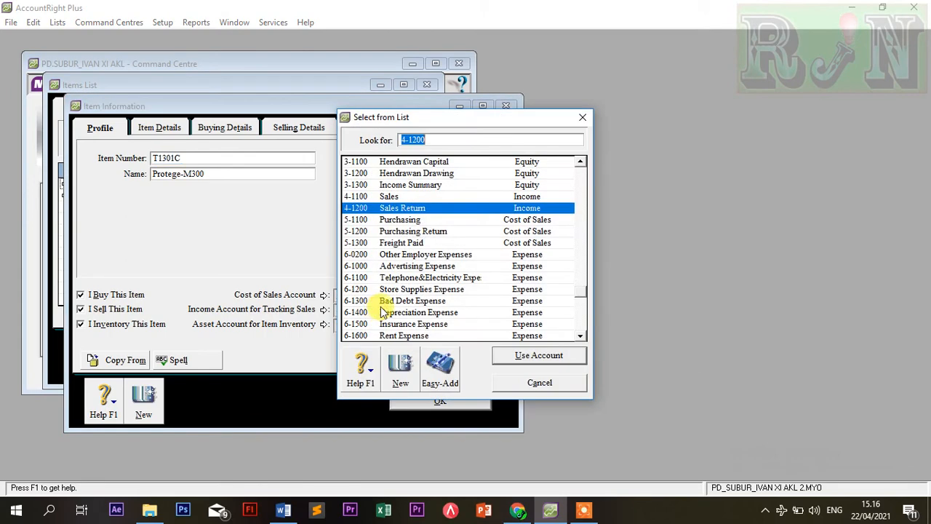
pyautogui.click(409, 195)
pyautogui.click(531, 356)
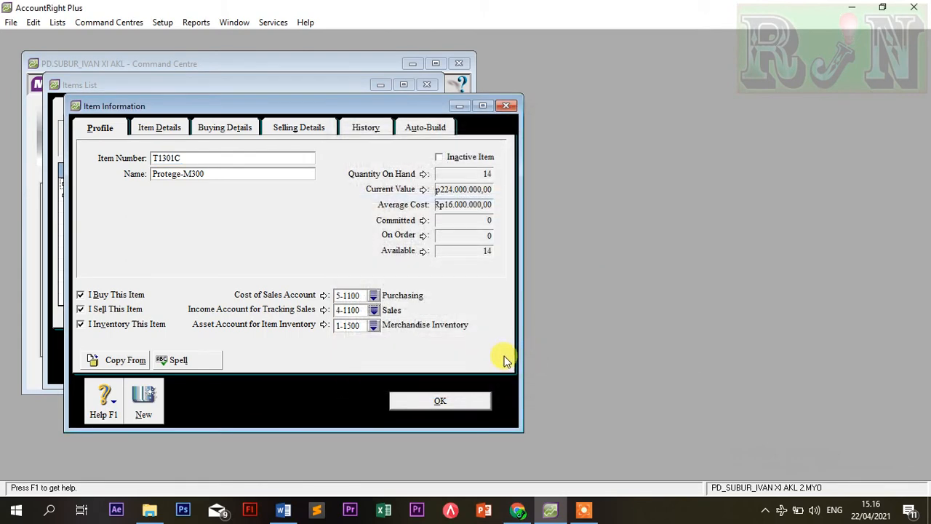
pyautogui.click(441, 400)
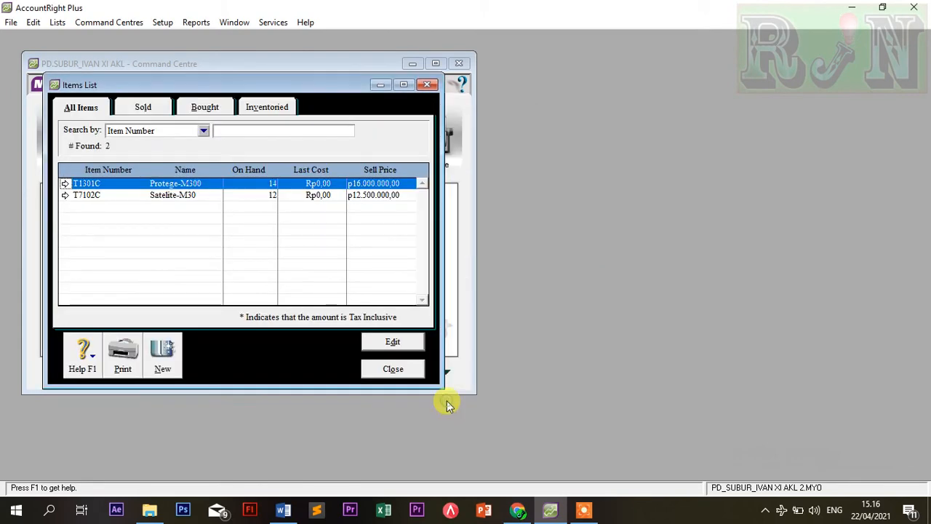
# Set item T7102C's income account for tracking sales to 4-1100 Sales and close the items list
pyautogui.click(65, 195)
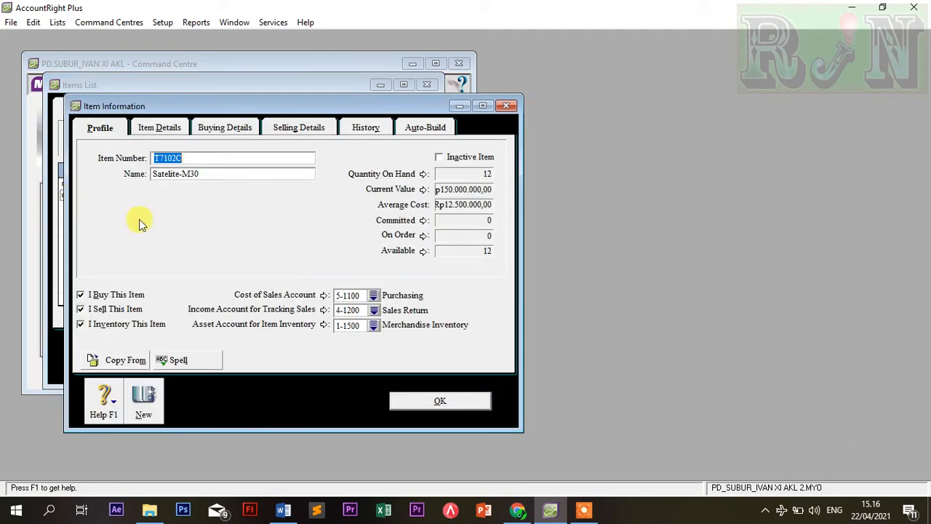
pyautogui.click(373, 309)
pyautogui.click(361, 196)
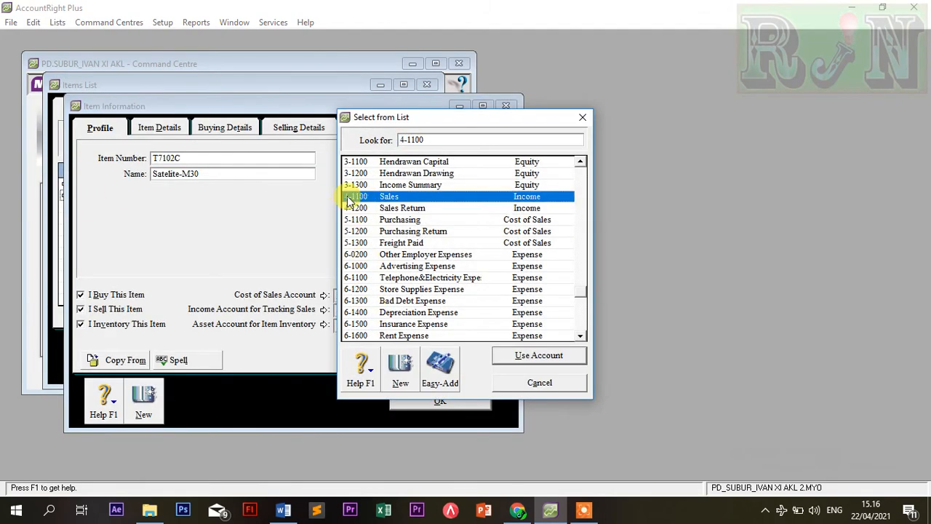
pyautogui.click(513, 355)
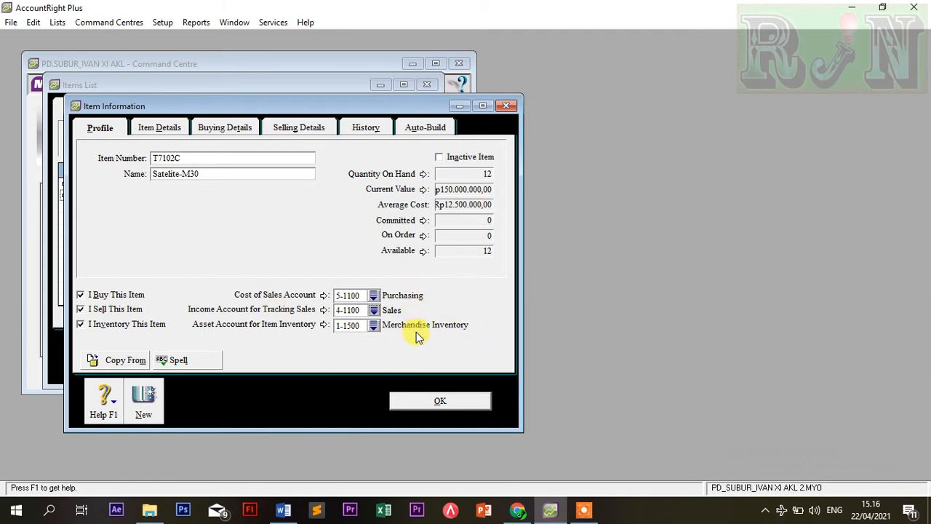
pyautogui.click(428, 401)
pyautogui.click(399, 370)
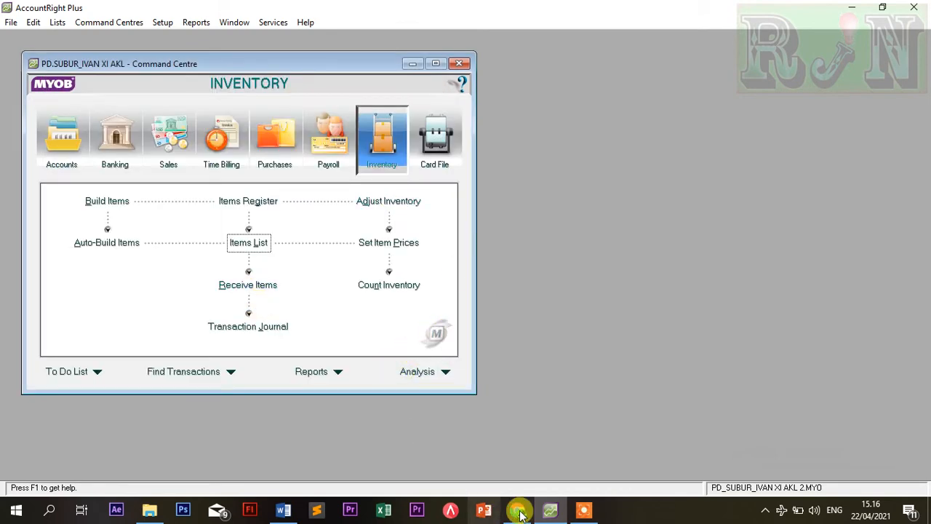
# Switch to Chrome to read transaction document no. 8 in Soal PD Subur.pdf, and return to AccountRight Plus
pyautogui.click(518, 510)
pyautogui.scroll(-7, 581, 278)
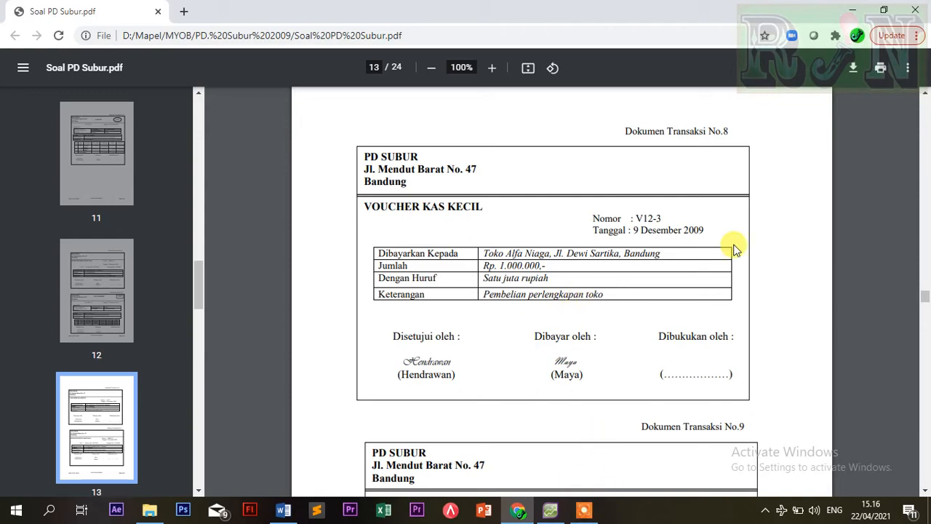
pyautogui.click(550, 510)
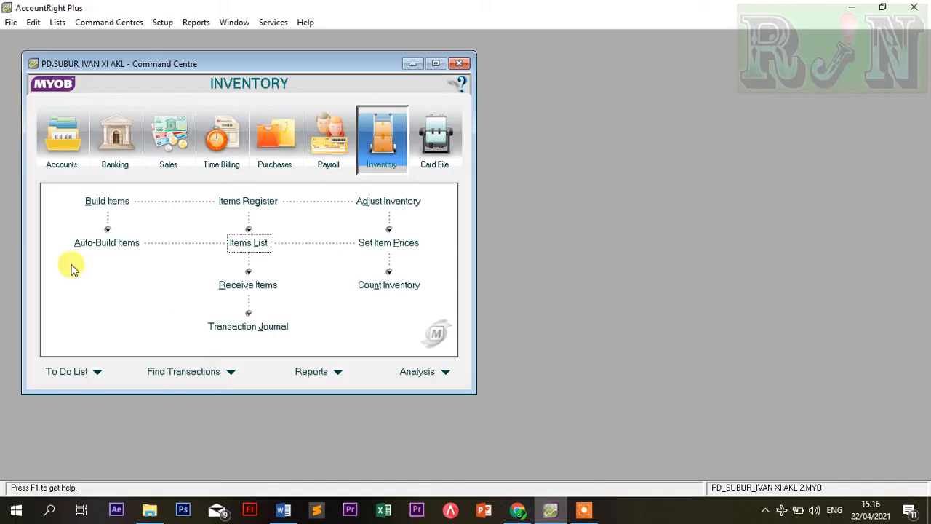
# Start a Spend Money entry from account 1-1200 Petty Cash with the memo "Pembelian perlengkapan toko"
pyautogui.click(117, 143)
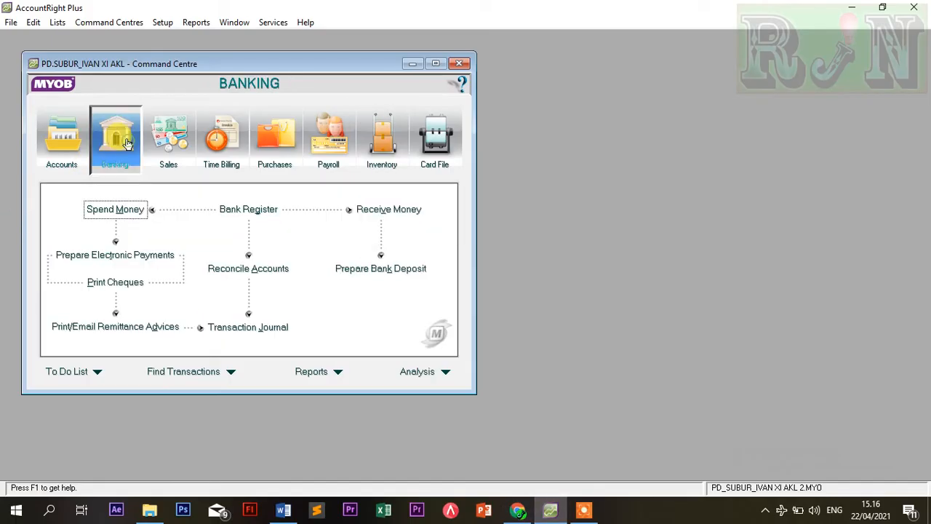
pyautogui.click(120, 213)
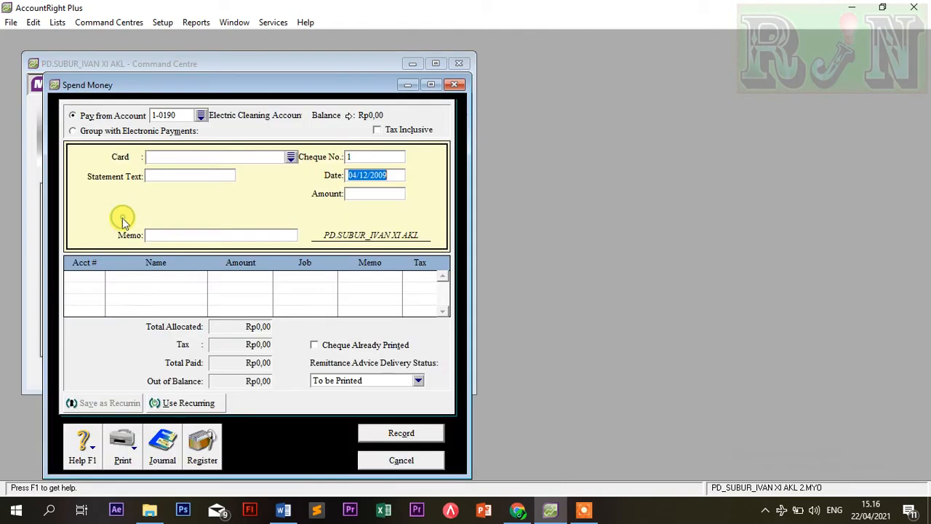
pyautogui.click(200, 115)
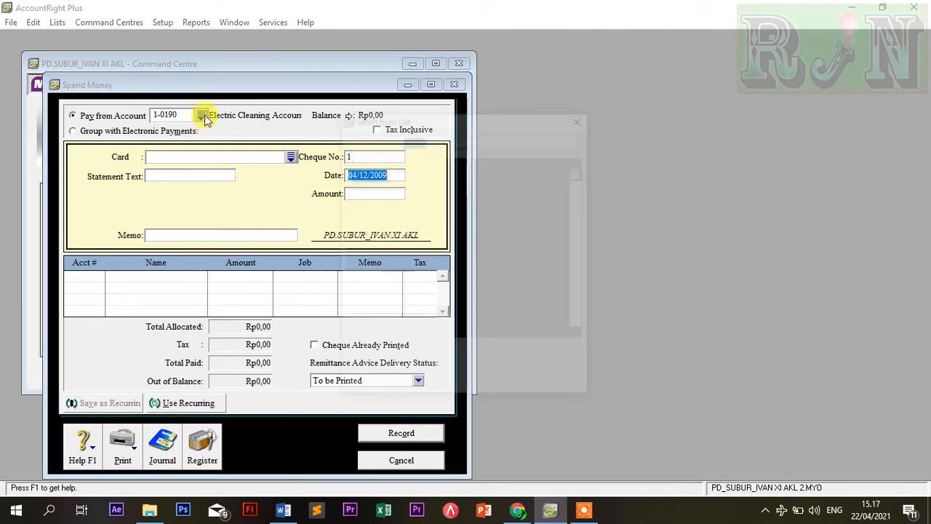
pyautogui.click(400, 187)
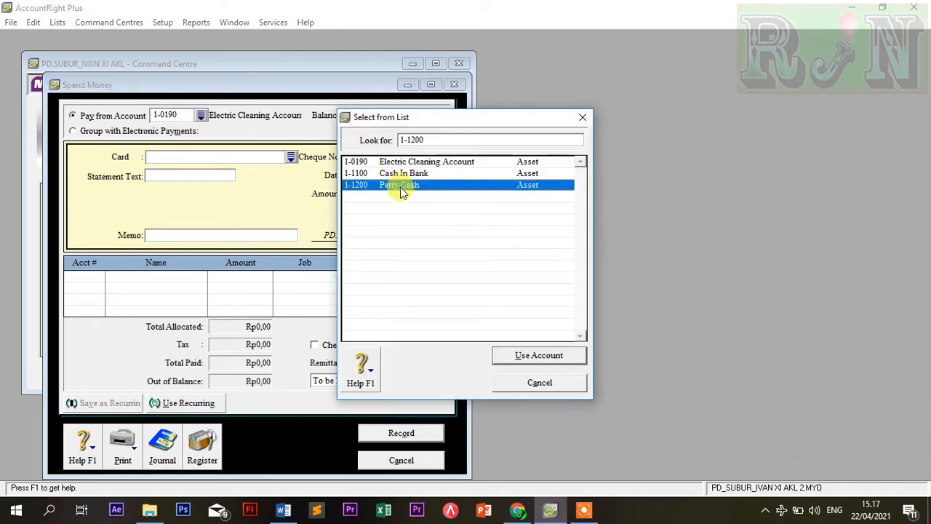
pyautogui.click(524, 355)
pyautogui.click(277, 236)
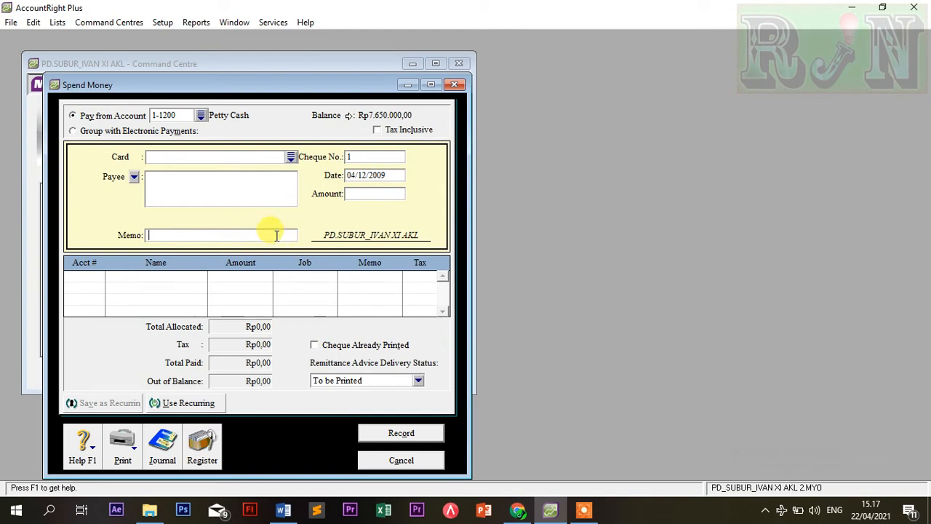
pyautogui.write('Pembelian perlengkapan toko')
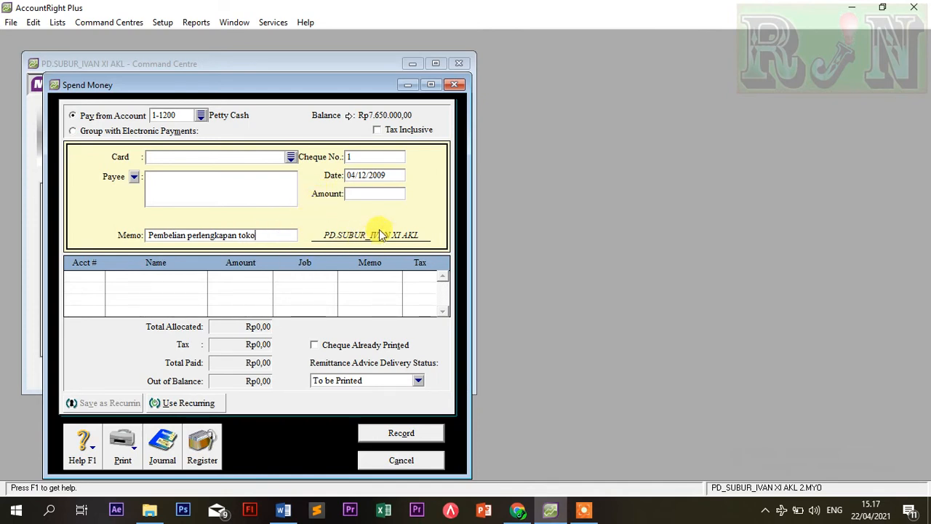
# Set the payment's cheque number to V12-3, the date to 09/12/2009 and the amount to Rp1.000.000
pyautogui.click(372, 158)
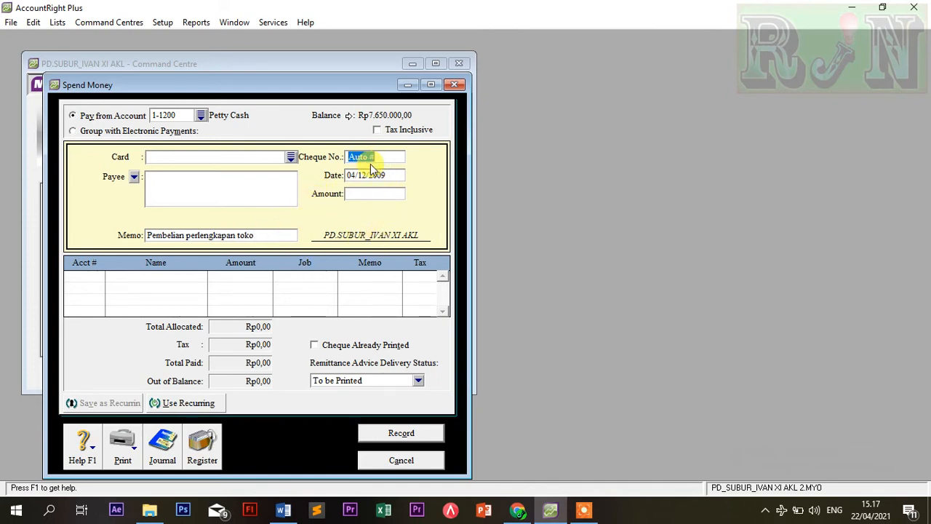
pyautogui.write('V12-3')
pyautogui.press('Tab')
pyautogui.write('9/12/2009')
pyautogui.press('Tab')
pyautogui.write('1000000')
pyautogui.press('Tab')
# Allocate the whole petty cash payment to account 6-1200 Store Supplies Expense
pyautogui.click(80, 282)
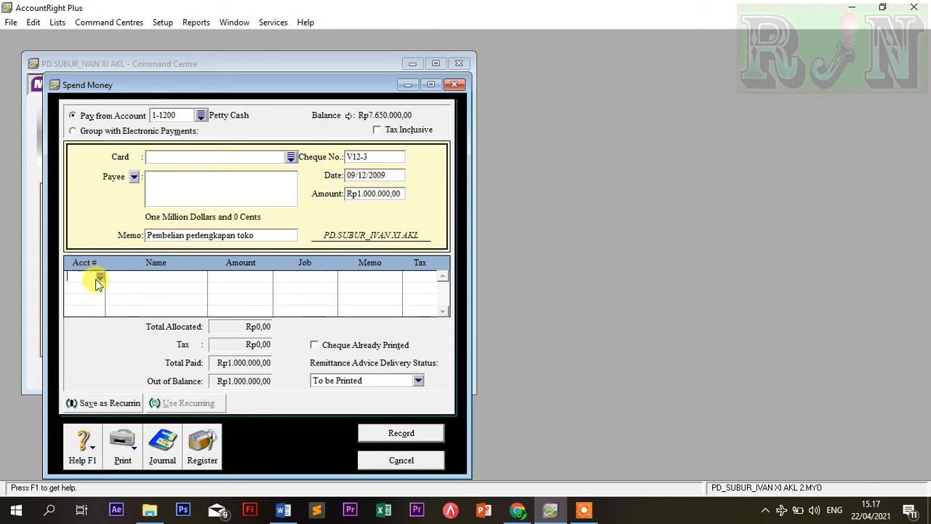
pyautogui.click(99, 279)
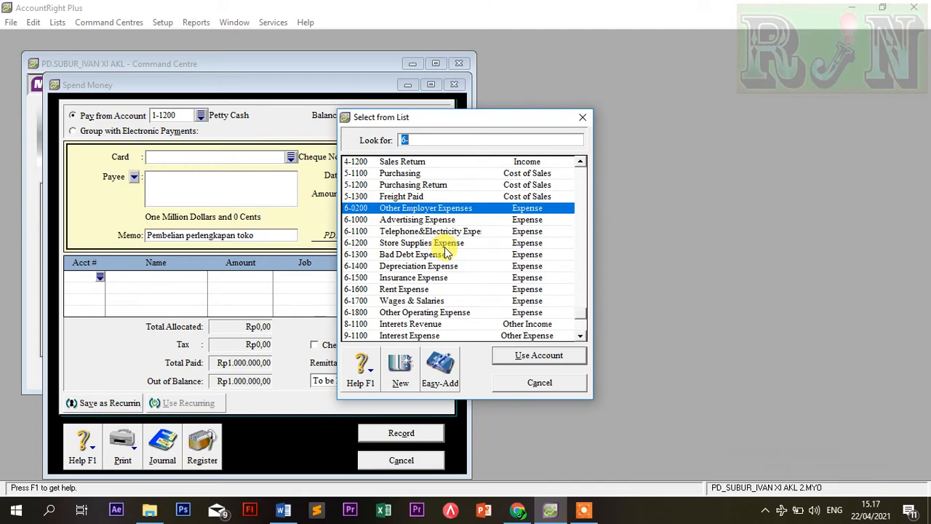
pyautogui.doubleClick(445, 244)
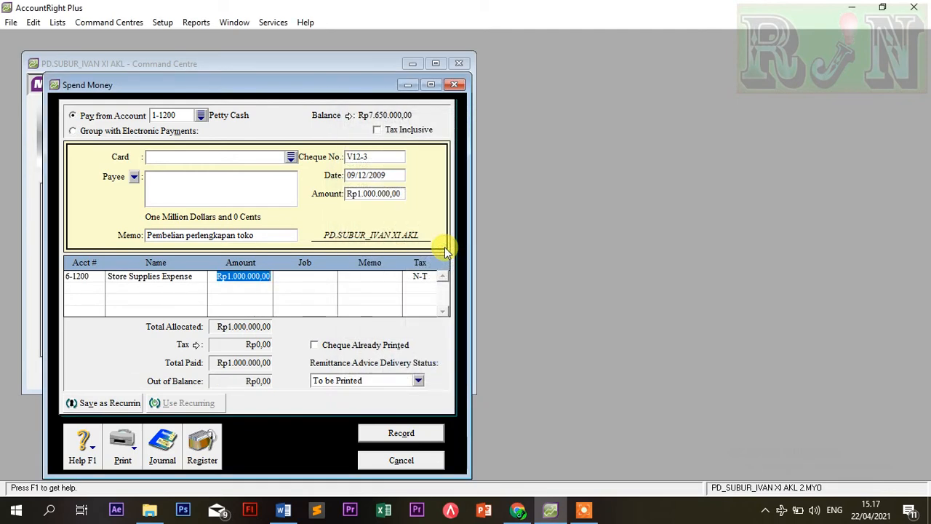
pyautogui.click(102, 280)
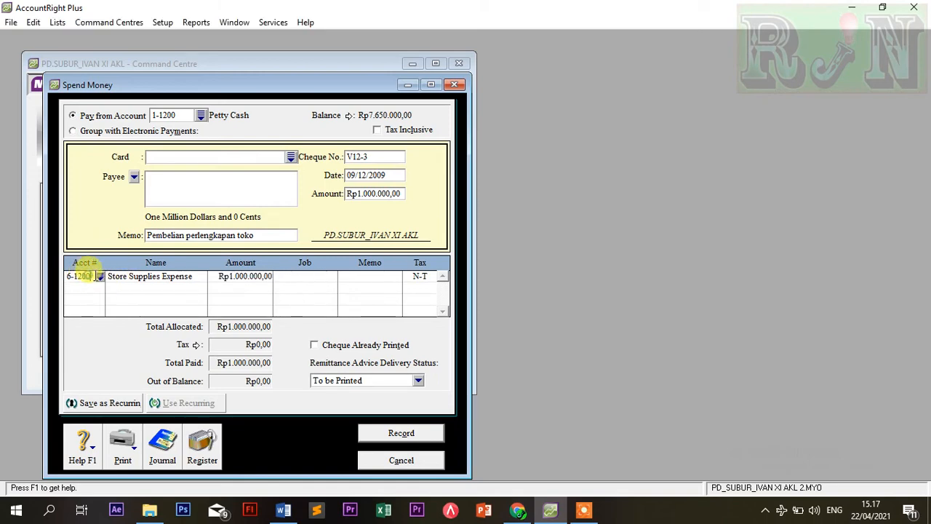
pyautogui.click(101, 278)
pyautogui.scroll(8, 398, 233)
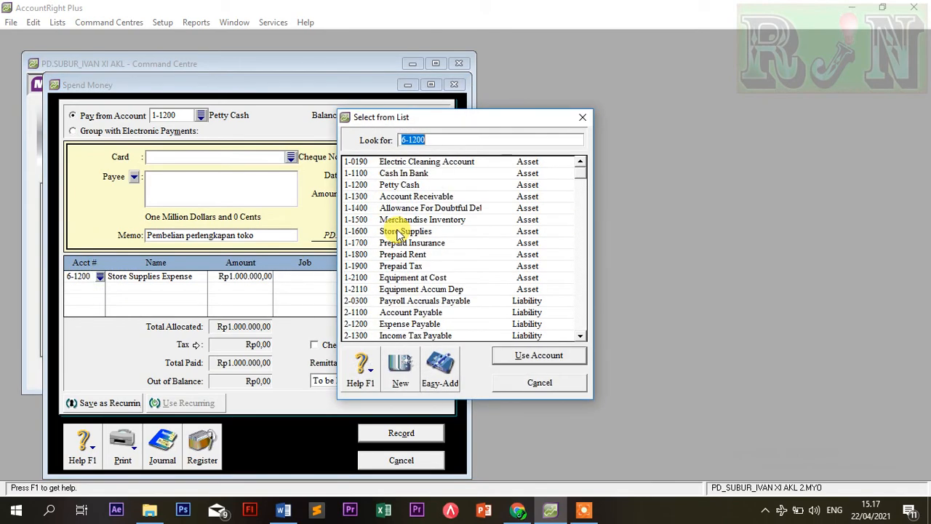
pyautogui.scroll(-2, 398, 233)
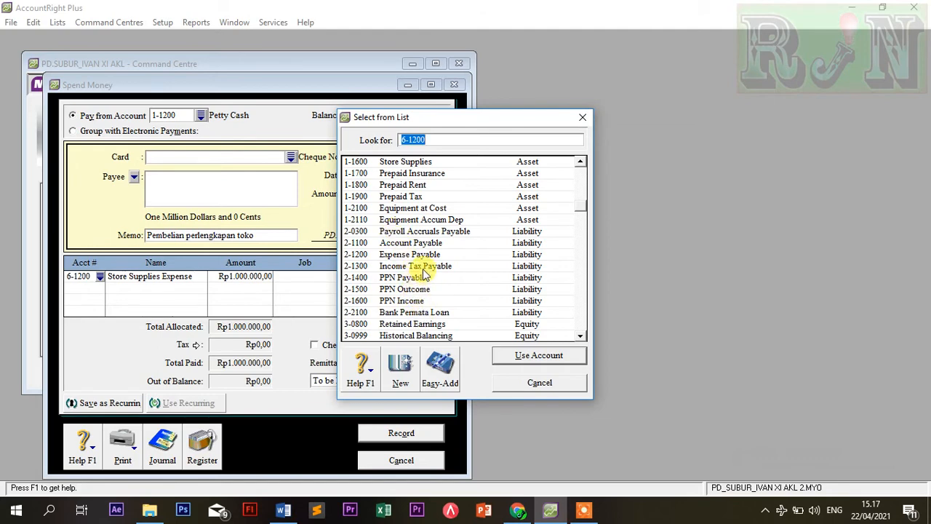
pyautogui.click(539, 382)
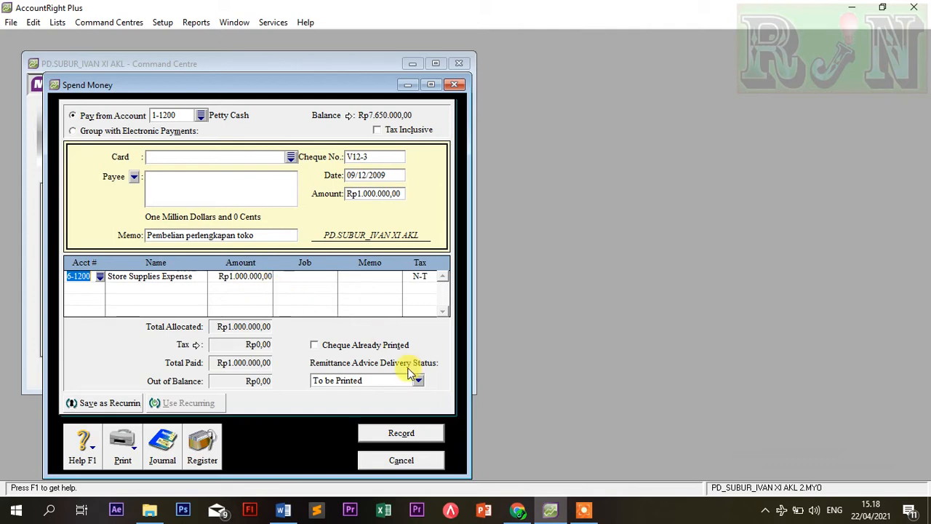
# Record the petty cash payment, review its V12-3 entry in the disbursements journal, and close the journal
pyautogui.click(382, 433)
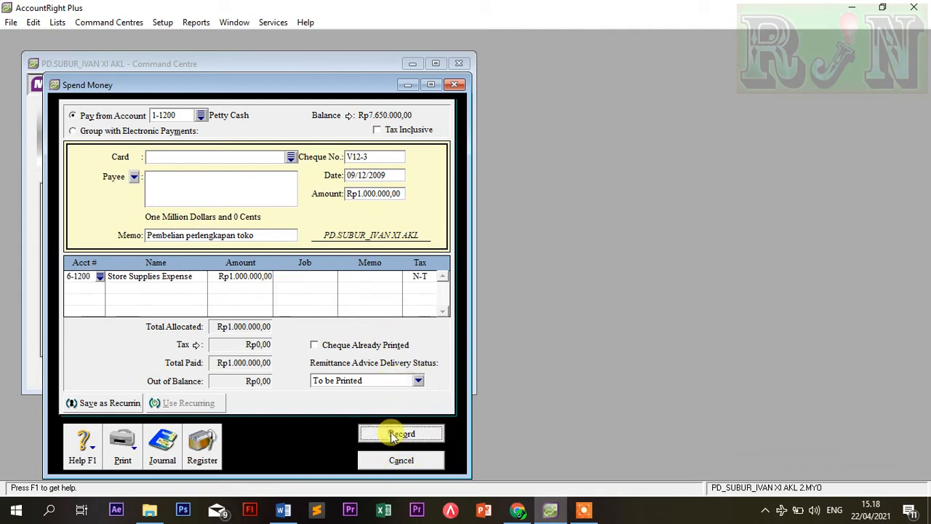
pyautogui.click(162, 446)
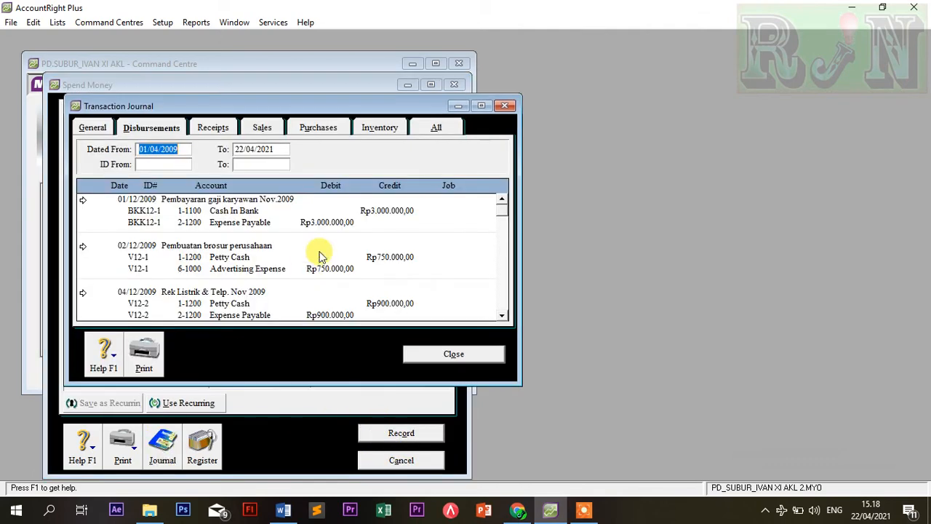
pyautogui.scroll(-5, 320, 252)
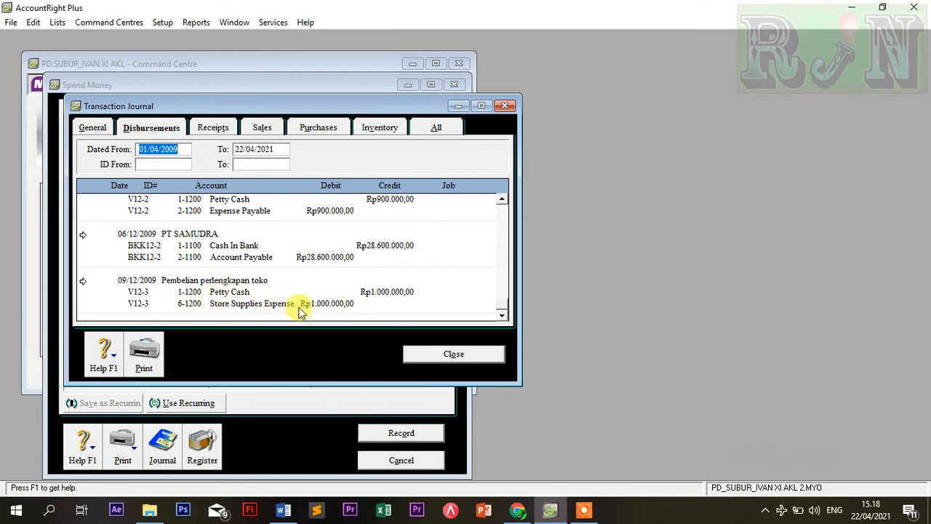
pyautogui.click(452, 355)
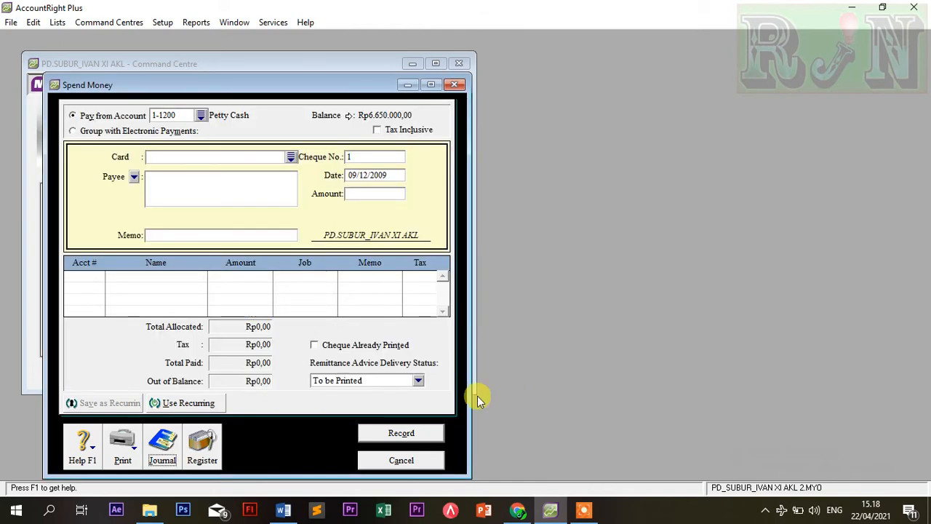
# Switch to Chrome to read transaction document no. 9 in Soal PD Subur.pdf, and return to AccountRight Plus
pyautogui.click(516, 511)
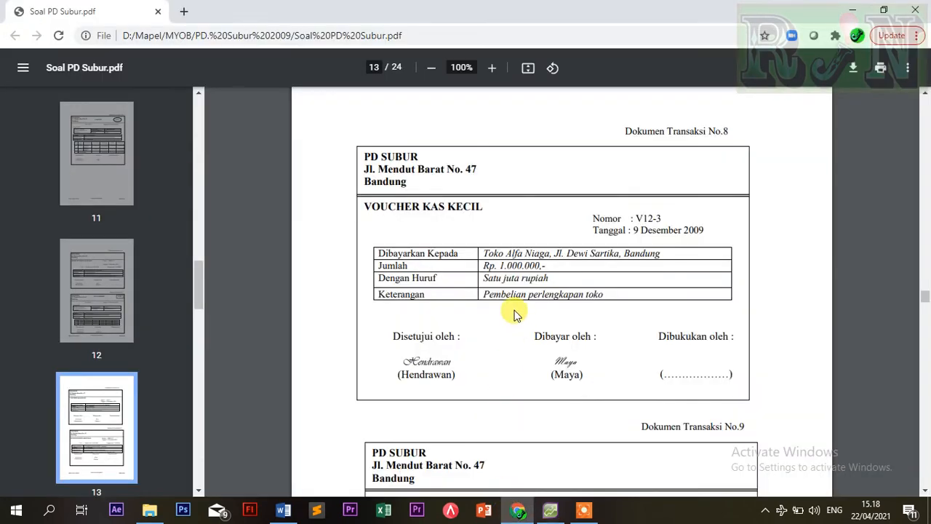
pyautogui.scroll(-5, 514, 314)
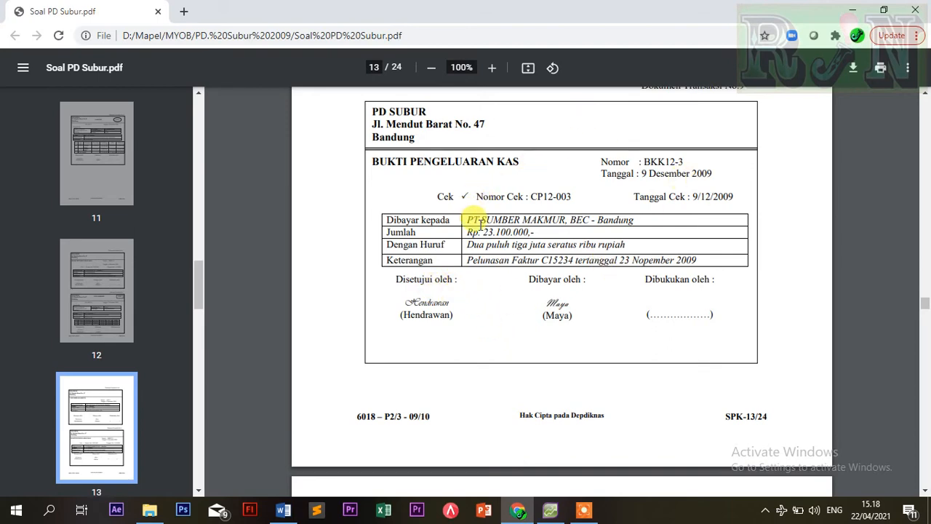
pyautogui.click(552, 511)
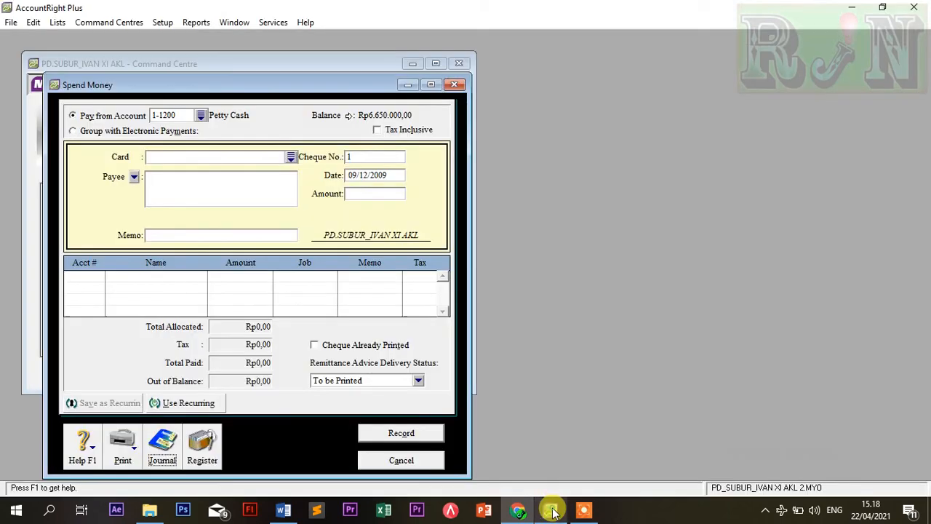
# Close the Spend Money window and start a Pay Bills entry for the supplier PT SUMBER MAKMUR
pyautogui.click(401, 461)
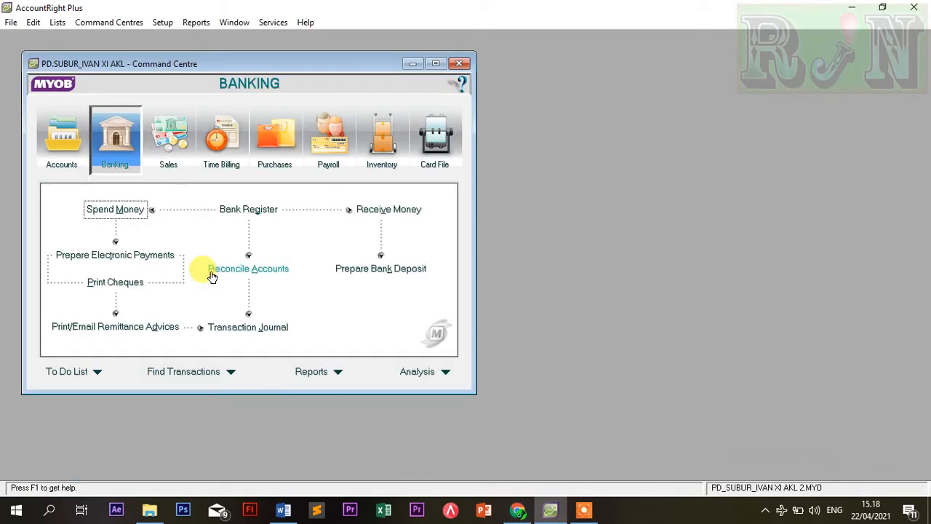
pyautogui.click(269, 154)
pyautogui.click(115, 247)
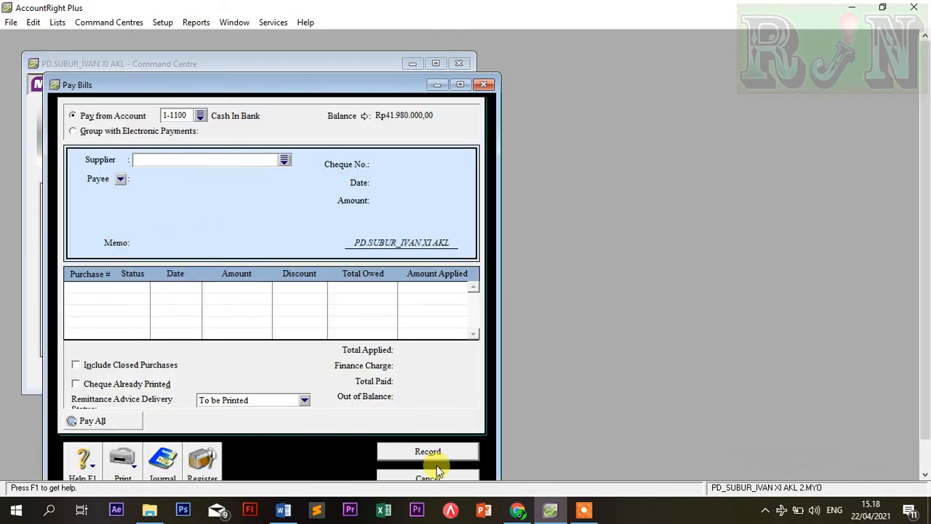
pyautogui.click(284, 160)
pyautogui.doubleClick(339, 187)
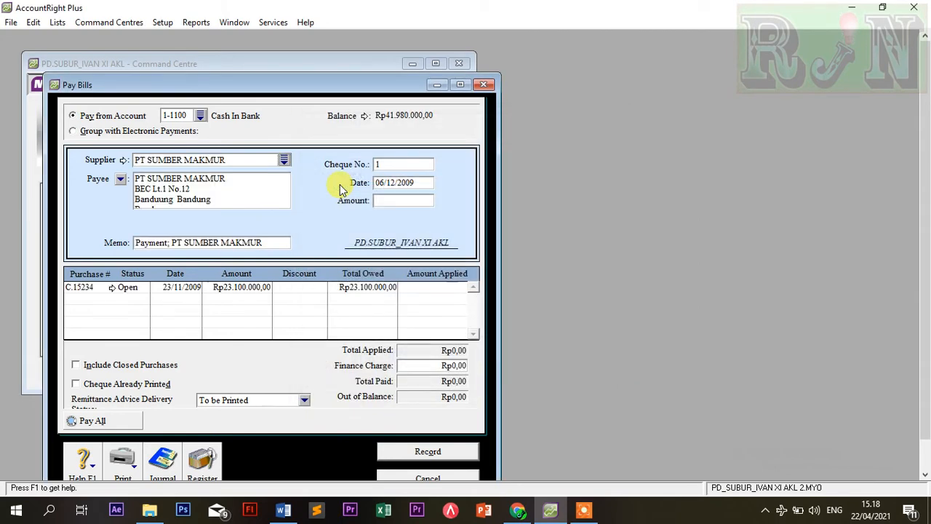
# Set the supplier payment's cheque number to BKK12-3, the date to 09/12/2009 and the amount to Rp23.100.000
pyautogui.click(393, 165)
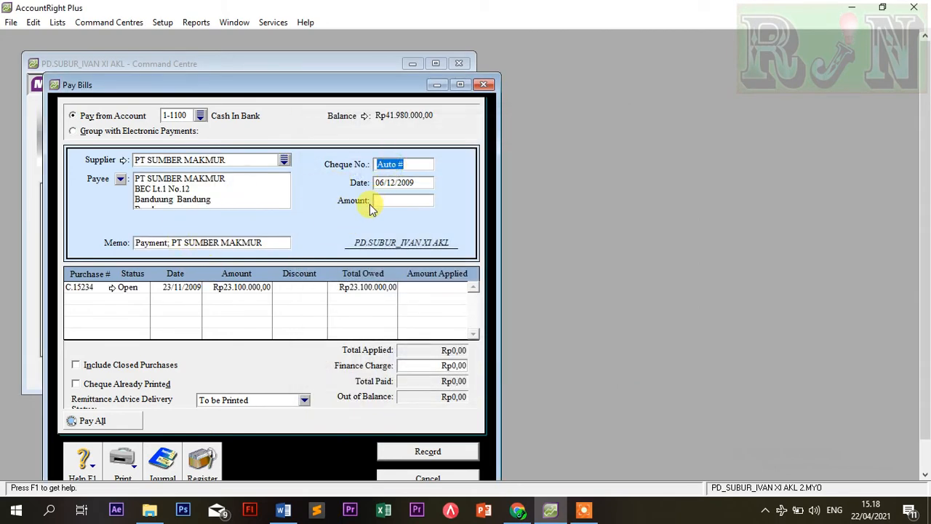
pyautogui.write('BKK12-3')
pyautogui.press('Tab')
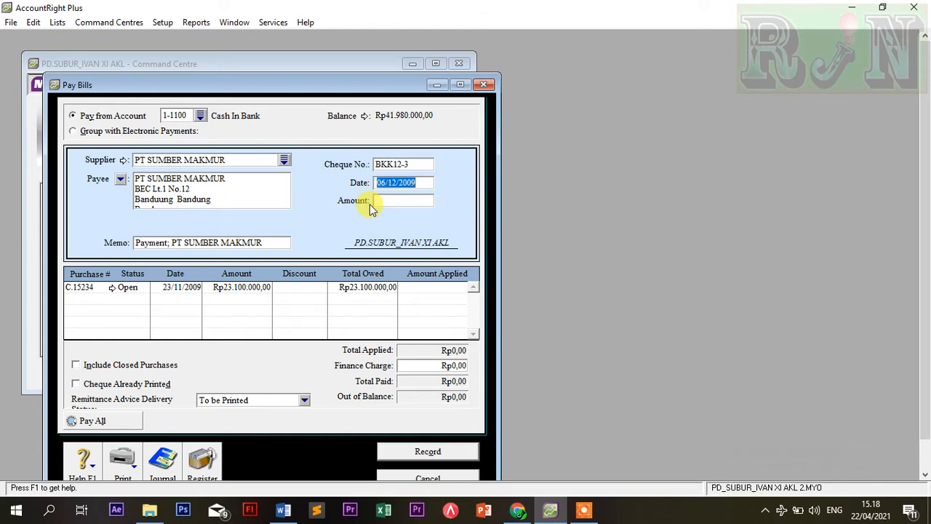
pyautogui.write('9/12/2009')
pyautogui.press('Tab')
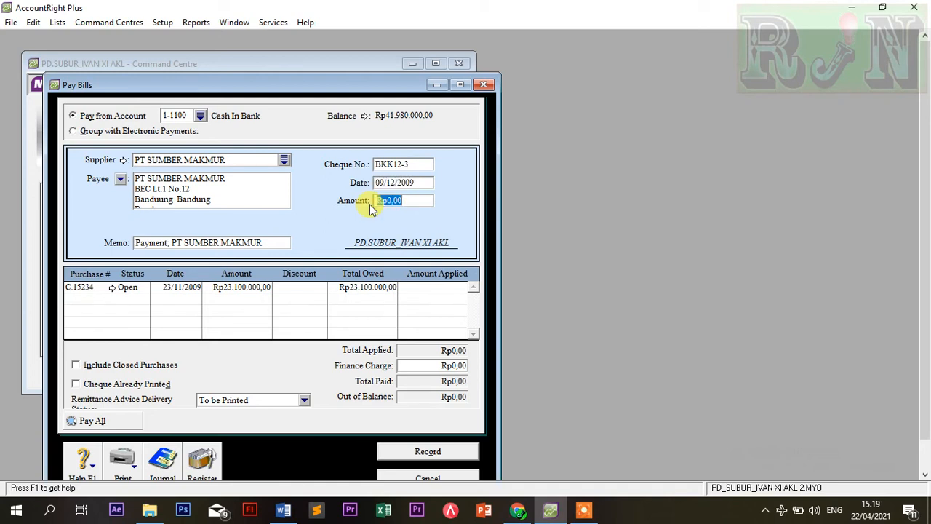
pyautogui.write('23100000')
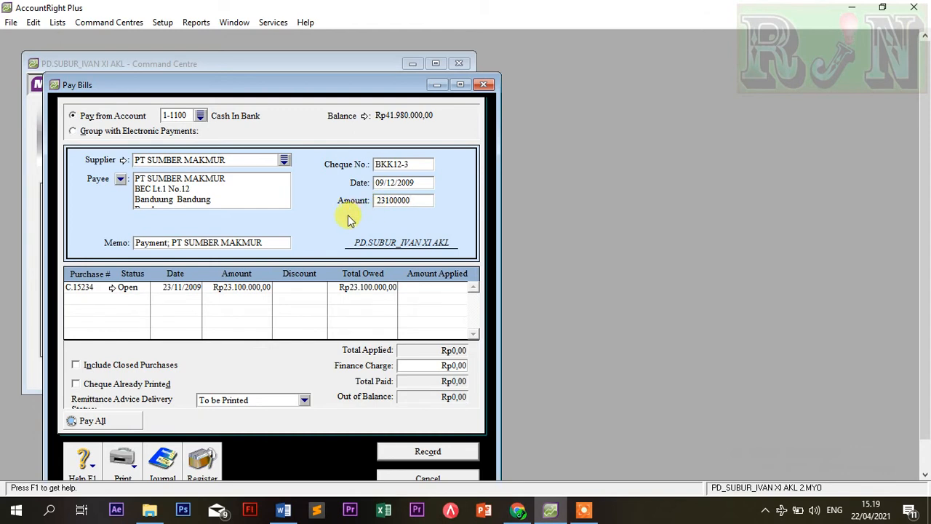
pyautogui.click(405, 185)
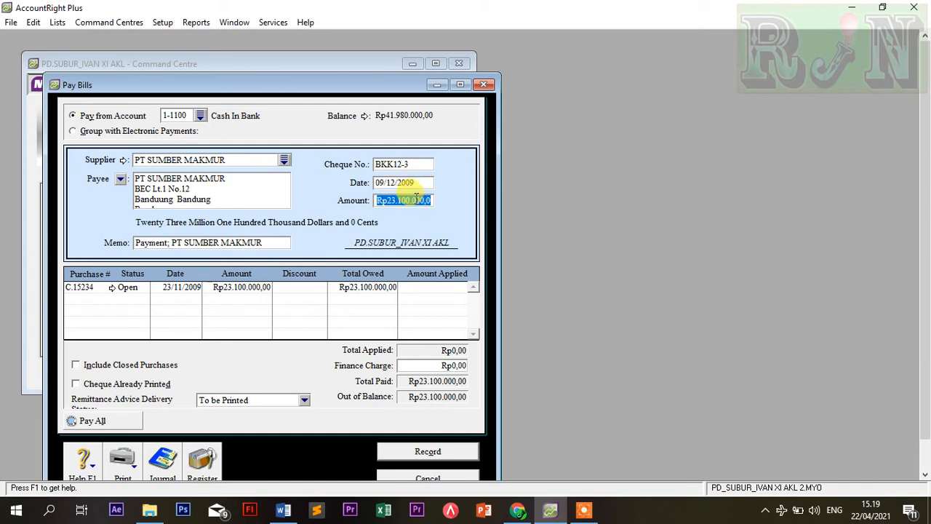
# Apply the full Rp23.100.000 to purchase C.15234 and record the supplier payment
pyautogui.click(407, 202)
pyautogui.click(420, 288)
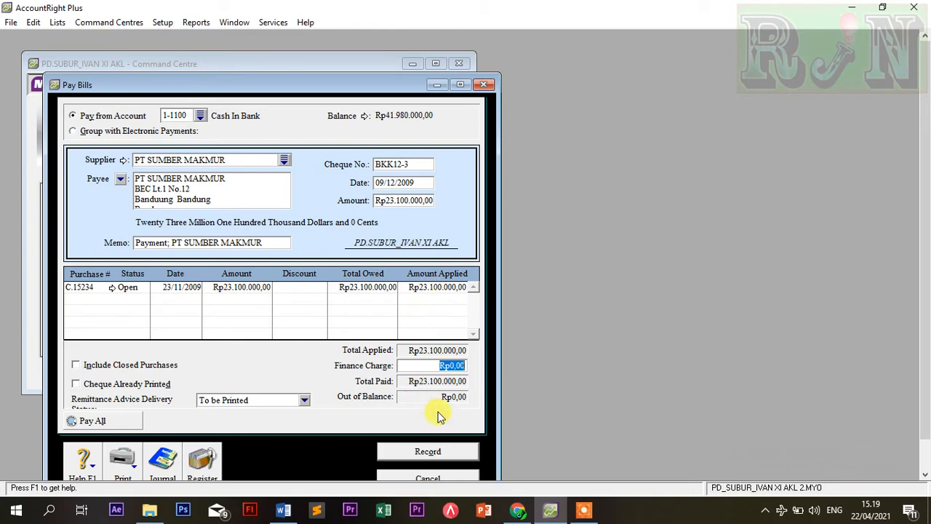
pyautogui.click(408, 452)
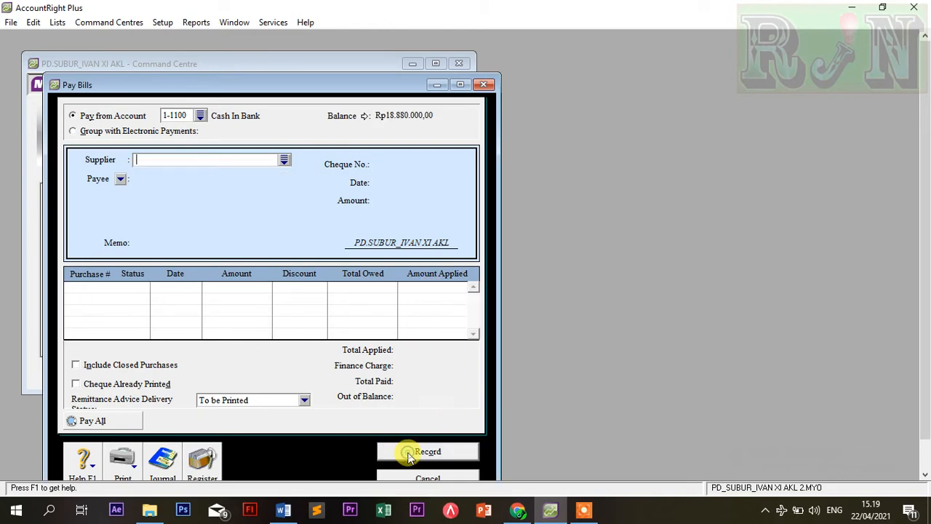
# Review the BKK12-3 and V12-3 entries in the disbursements journal and in the journal of all transactions
pyautogui.click(163, 461)
pyautogui.scroll(-5, 234, 260)
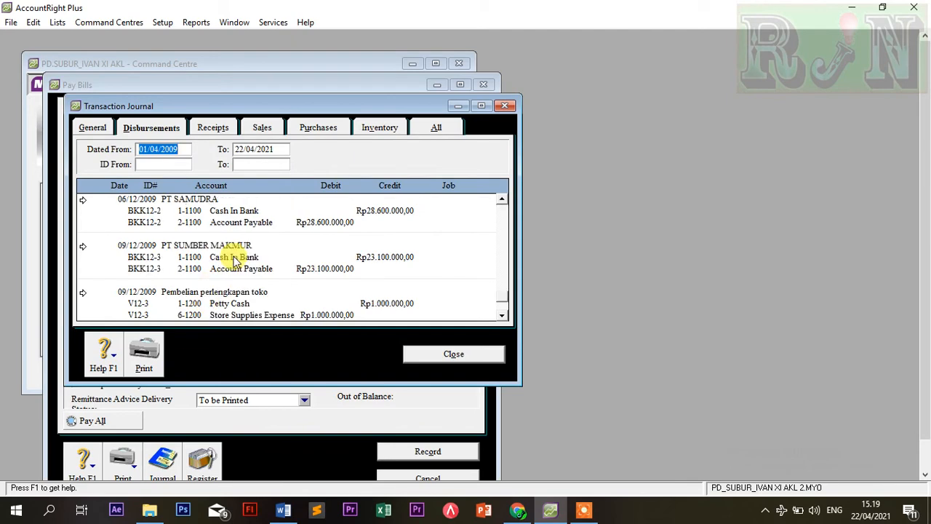
pyautogui.scroll(-1, 234, 260)
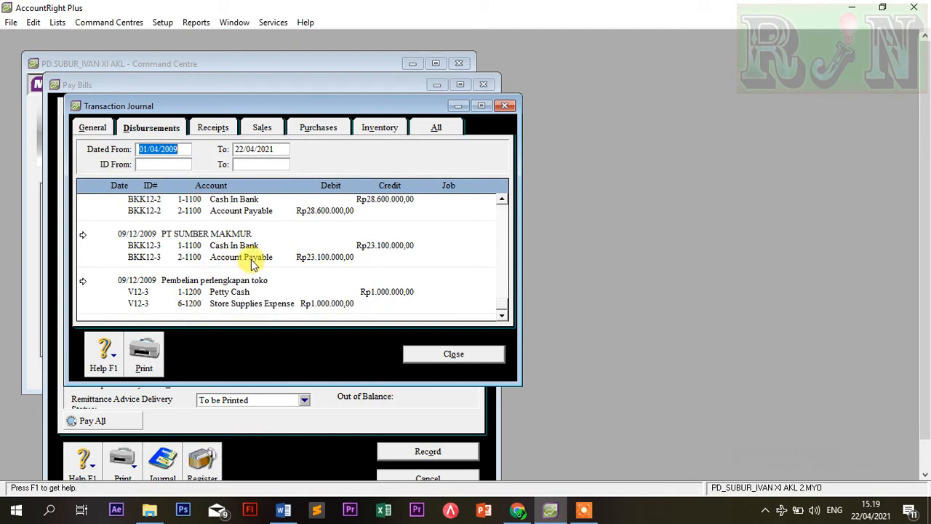
pyautogui.click(437, 127)
pyautogui.scroll(-5, 307, 218)
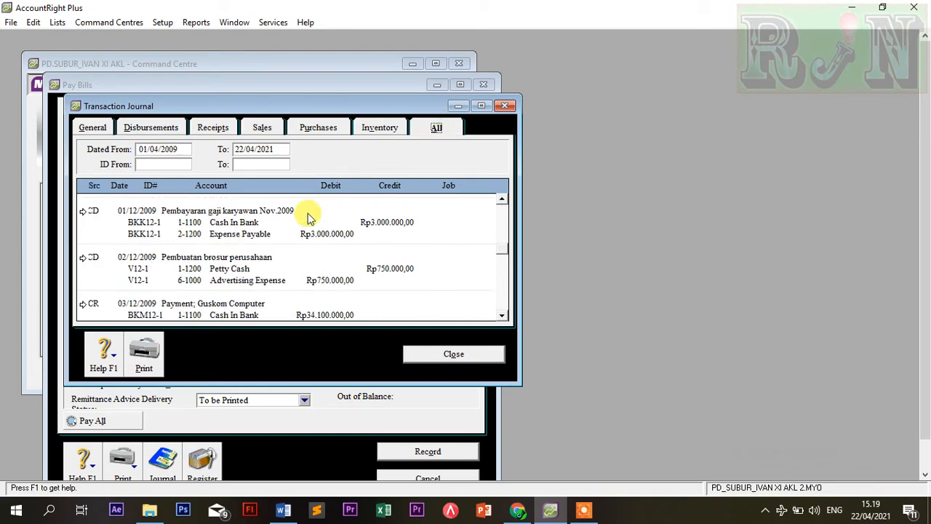
pyautogui.scroll(-10, 306, 233)
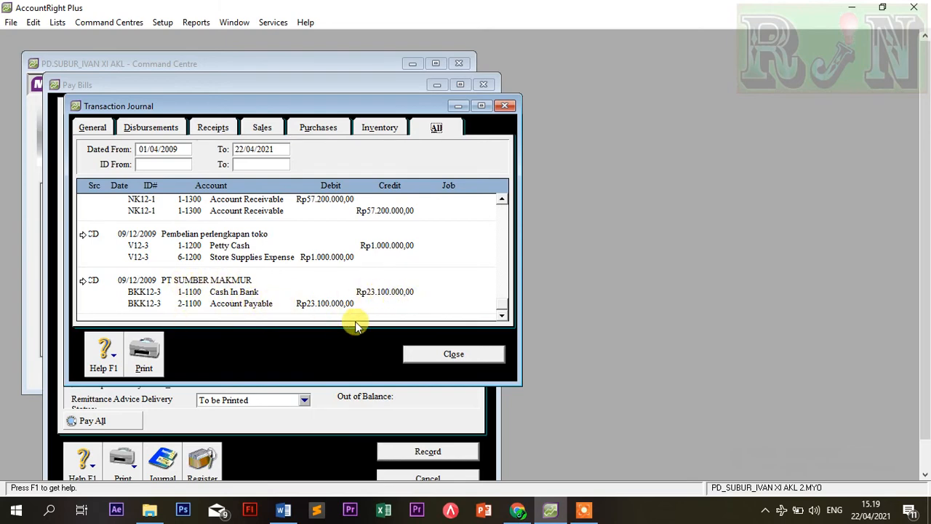
# Close the transaction journal and Pay Bills windows, and bring up PT SAMUDRA's invoice in document 10 of Soal PD Subur.pdf in Chrome
pyautogui.click(437, 354)
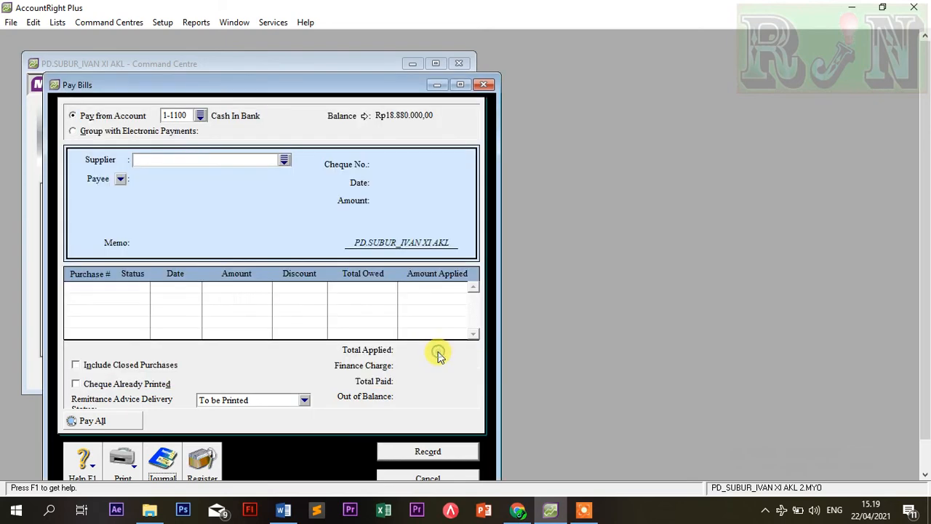
pyautogui.click(425, 477)
pyautogui.click(518, 510)
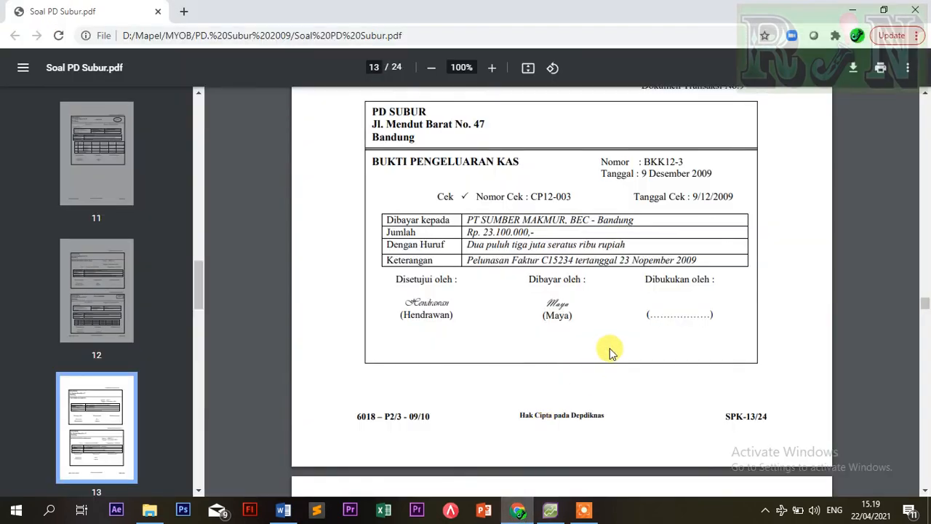
pyautogui.scroll(1, 607, 354)
pyautogui.scroll(-6, 601, 354)
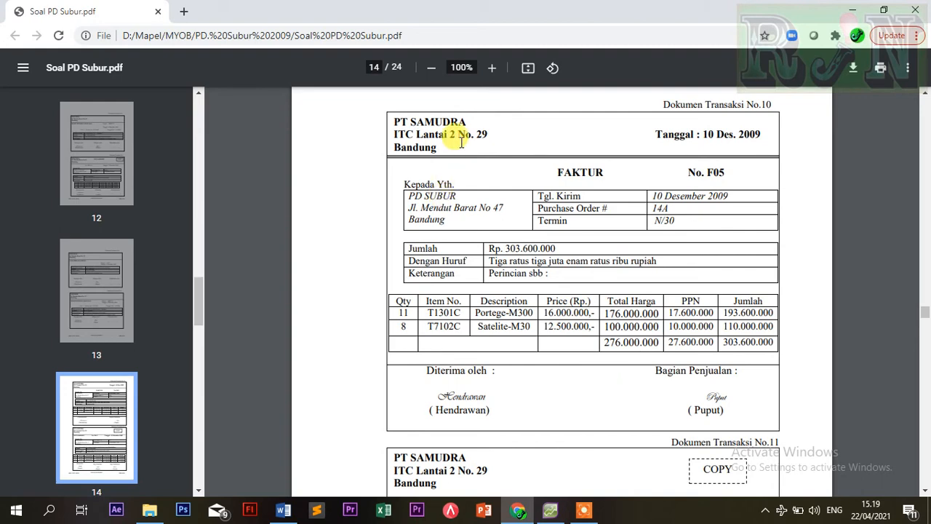
# Switch back to AccountRight Plus and start a new purchase bill with the Item layout
pyautogui.click(547, 511)
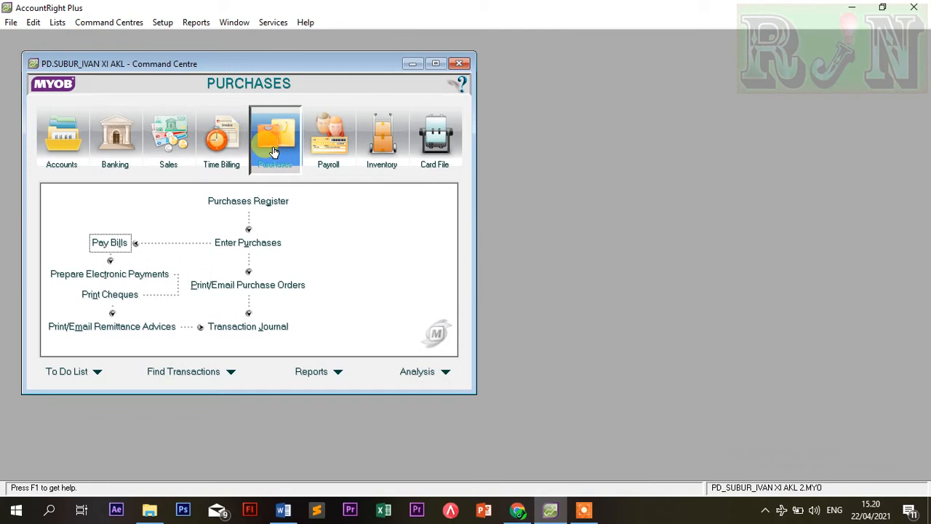
pyautogui.click(249, 247)
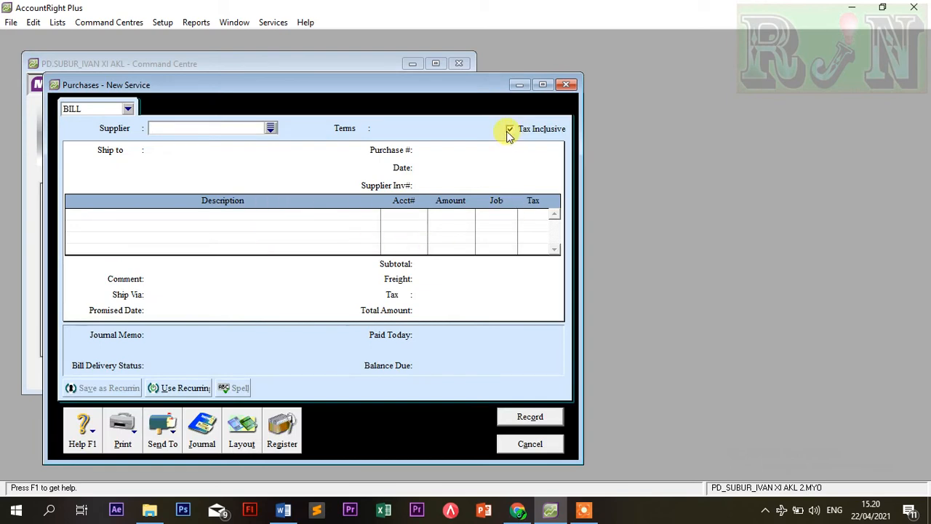
pyautogui.click(235, 435)
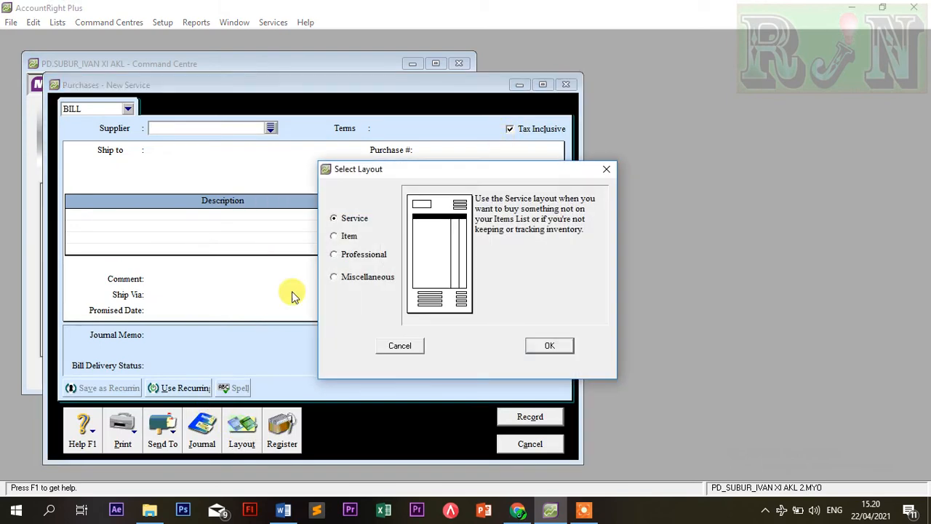
pyautogui.click(345, 239)
pyautogui.click(549, 345)
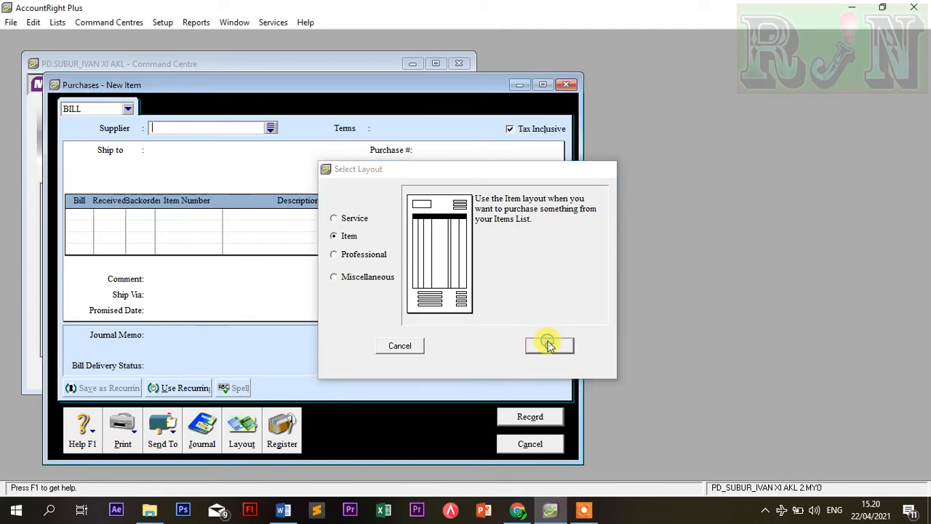
# Choose PT SAMUDRA as the bill's supplier and make its prices tax exclusive
pyautogui.click(270, 128)
pyautogui.click(318, 174)
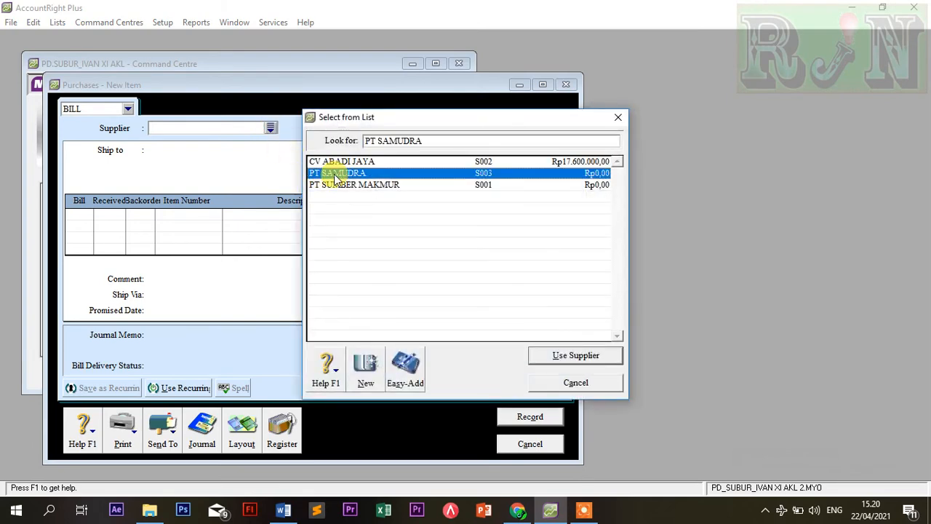
pyautogui.click(547, 354)
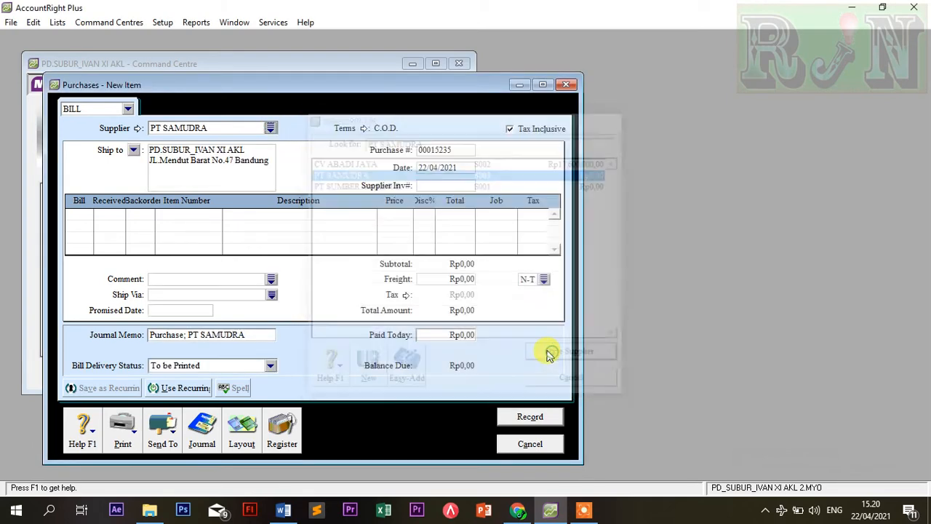
pyautogui.click(512, 134)
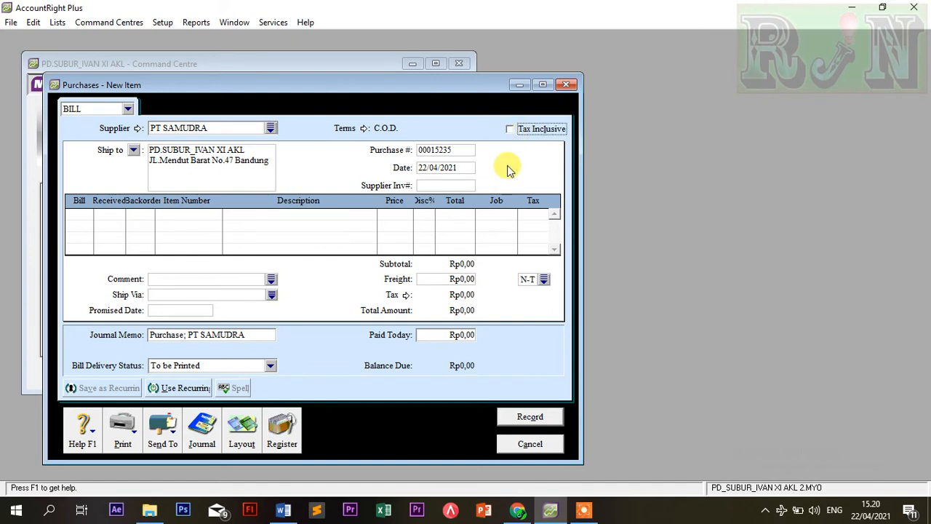
# Set the bill's credit terms to payment In a Given # of Days, with 30 balance due days
pyautogui.click(364, 129)
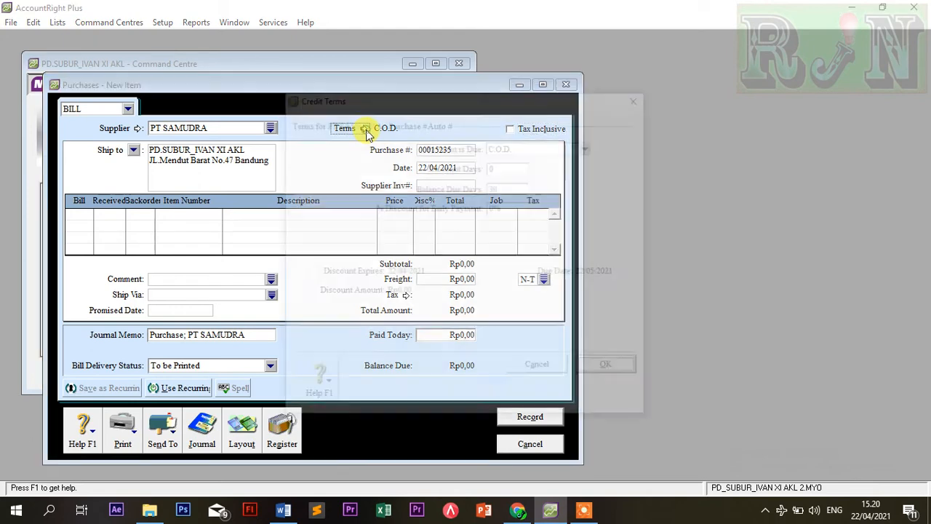
pyautogui.click(590, 146)
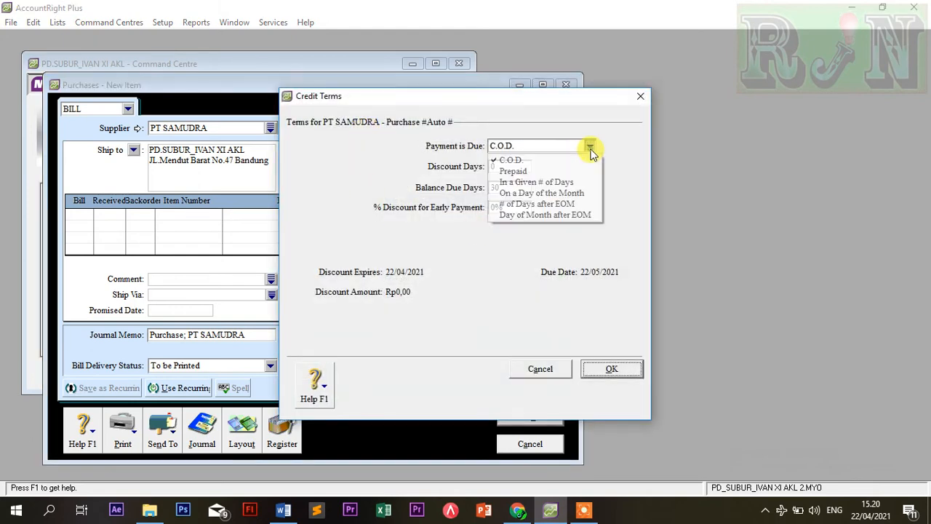
pyautogui.click(555, 184)
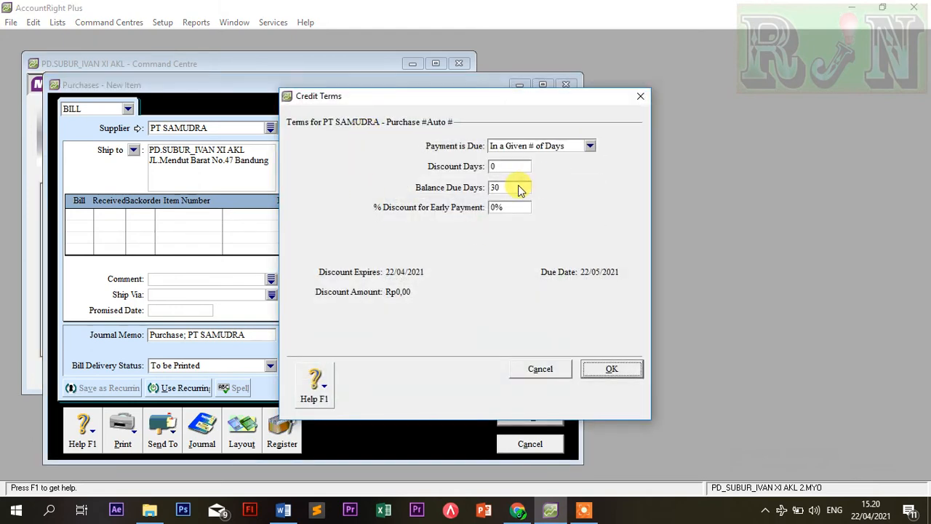
pyautogui.click(613, 371)
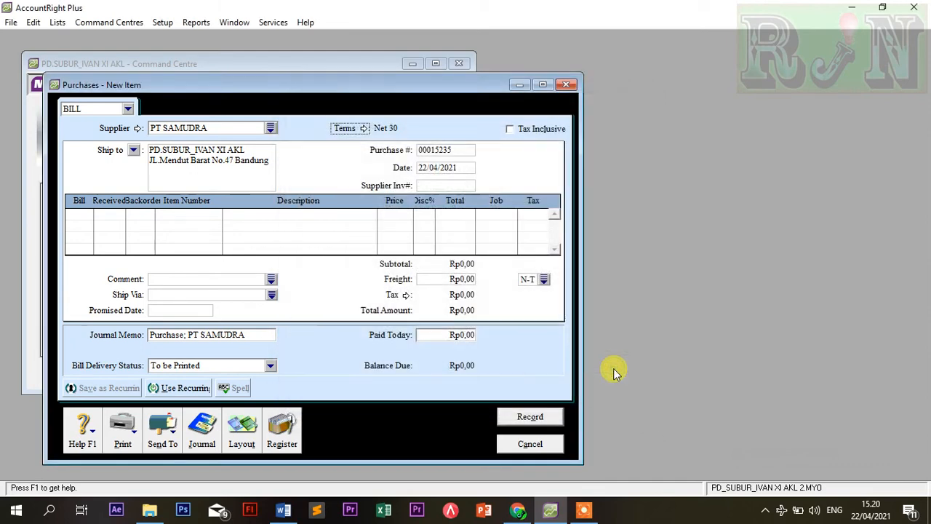
# Fill in purchase number F05, date 10/12/2009 and supplier invoice number 14A on the bill
pyautogui.click(454, 149)
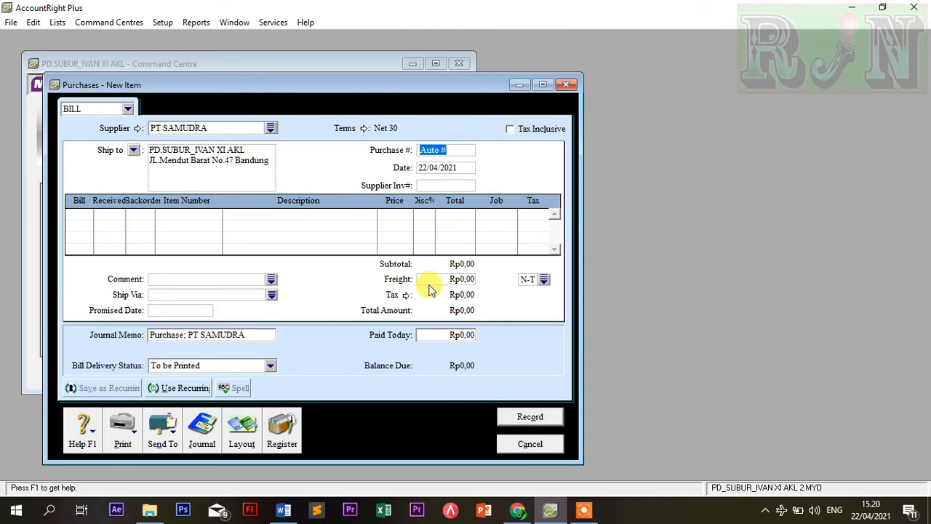
pyautogui.write('F05')
pyautogui.press('Tab')
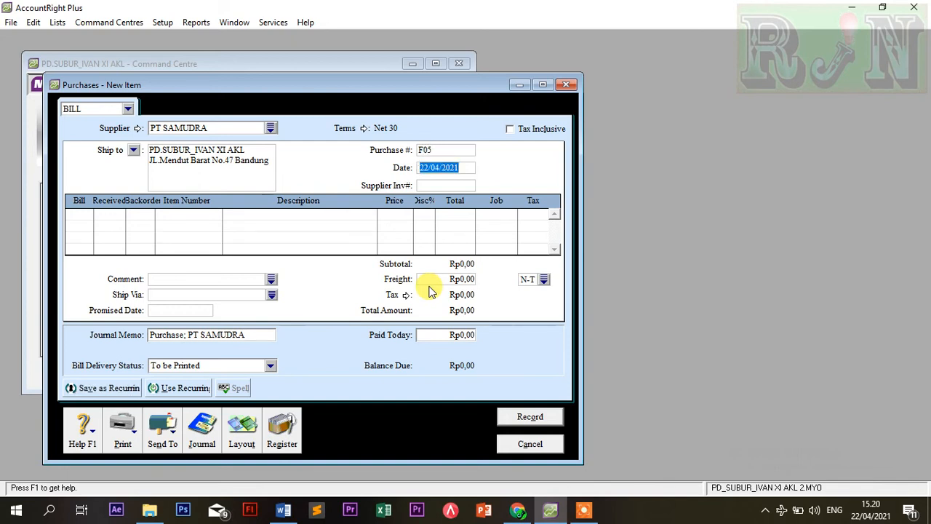
pyautogui.write('10/12')
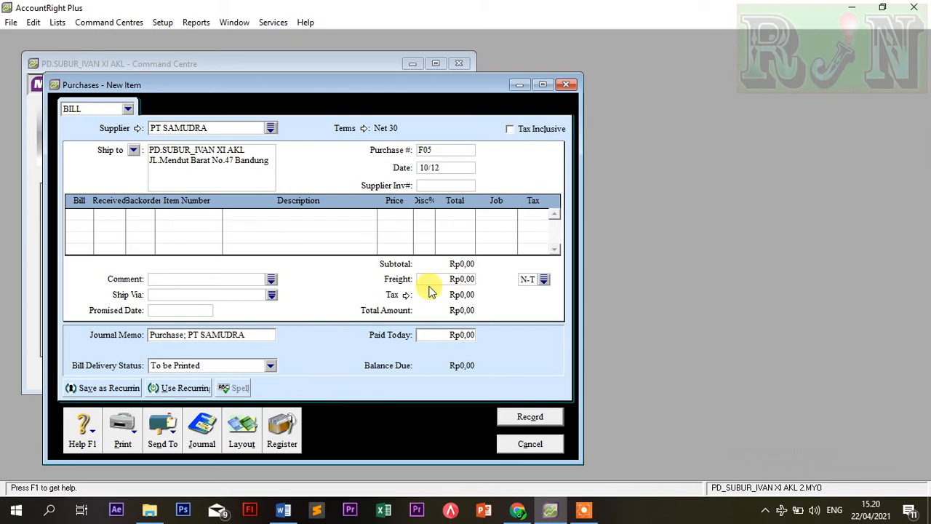
pyautogui.write('/200')
pyautogui.write('9')
pyautogui.press('Tab')
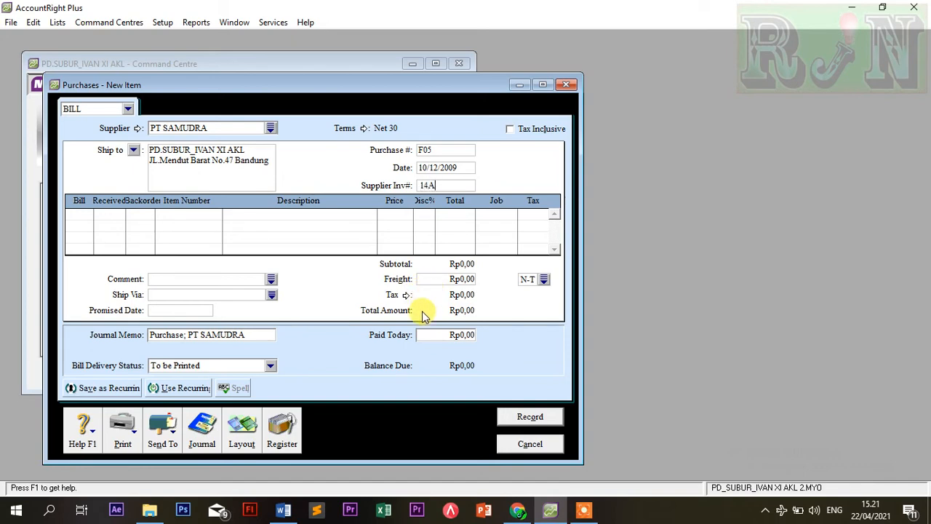
# Add a bill line for 11 units of item T1301C Protege-M300 at a price of Rp16.000.000 each
pyautogui.click(77, 219)
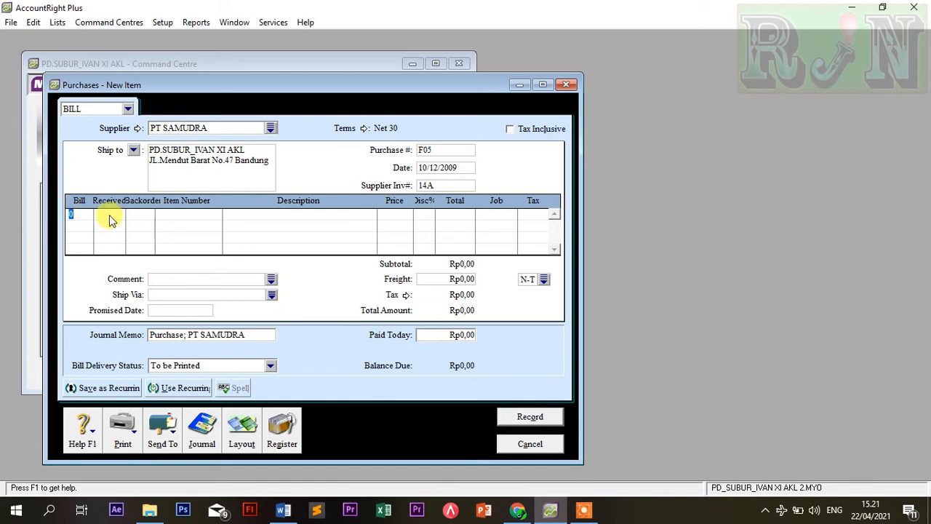
pyautogui.write('11')
pyautogui.press('Tab')
pyautogui.press('Tab')
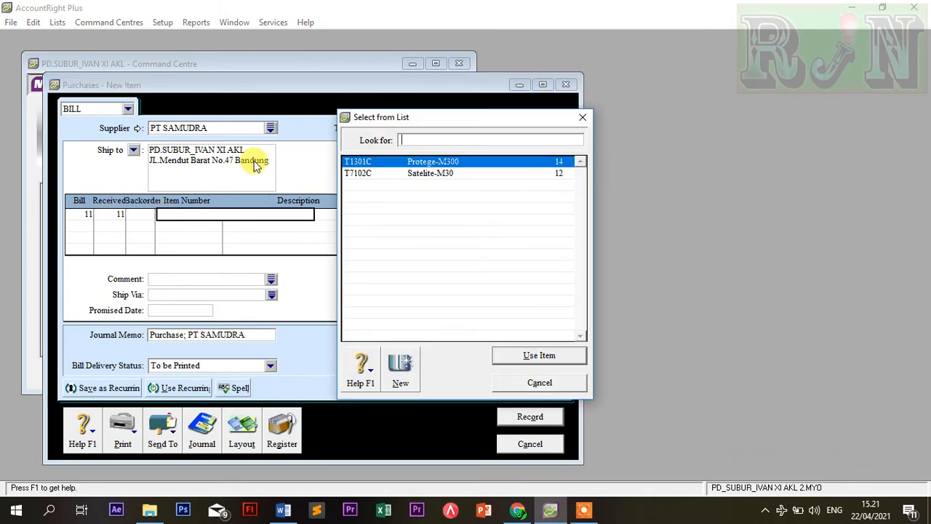
pyautogui.doubleClick(412, 164)
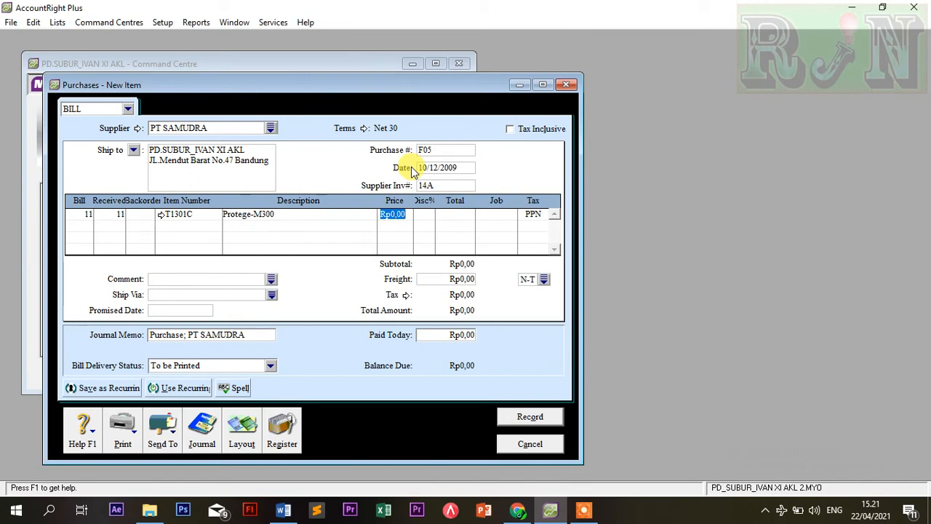
pyautogui.write('16')
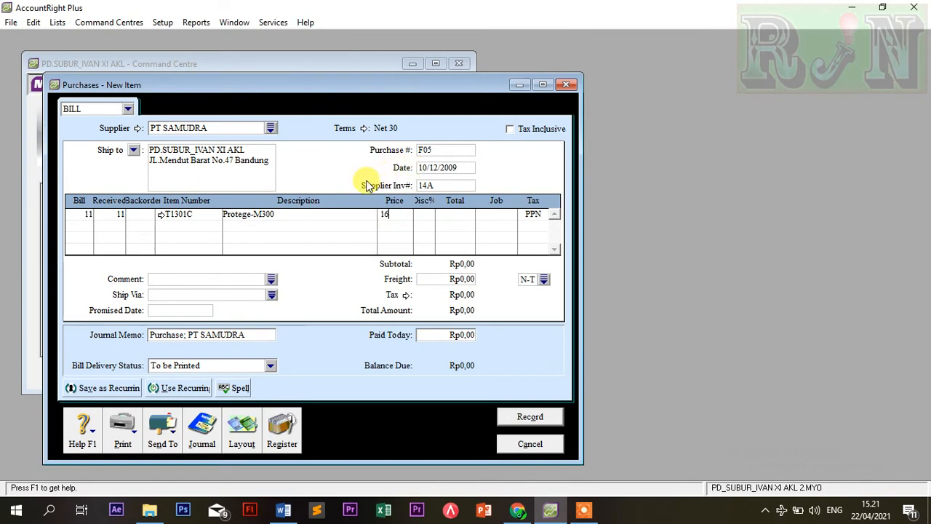
pyautogui.write('000000')
pyautogui.press('Tab')
pyautogui.press('Tab')
pyautogui.press('Tab')
pyautogui.press('Tab')
pyautogui.press('Tab')
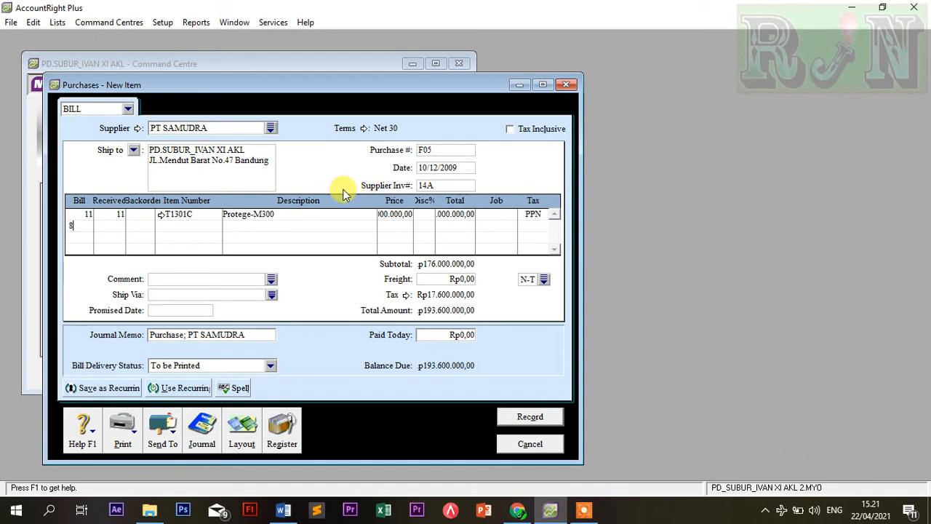
# Add a second bill line for 8 units of item T7102C Satelite-M30 at Rp12.500.000 each
pyautogui.press('Tab')
pyautogui.press('Tab')
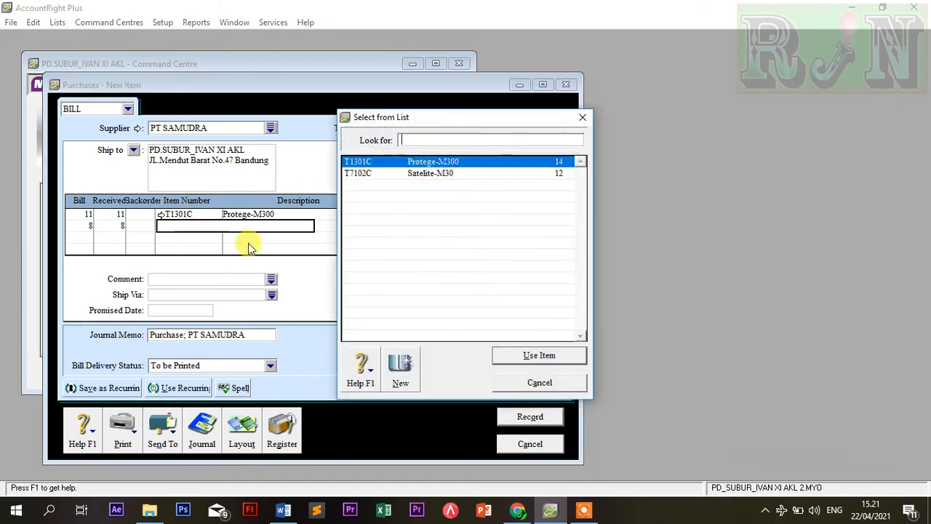
pyautogui.doubleClick(441, 175)
pyautogui.press('Tab')
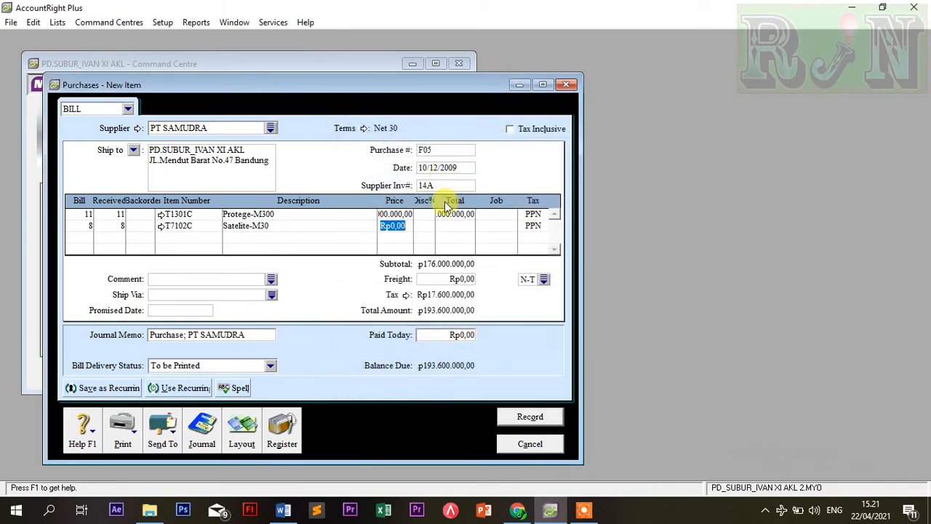
pyautogui.write('1250')
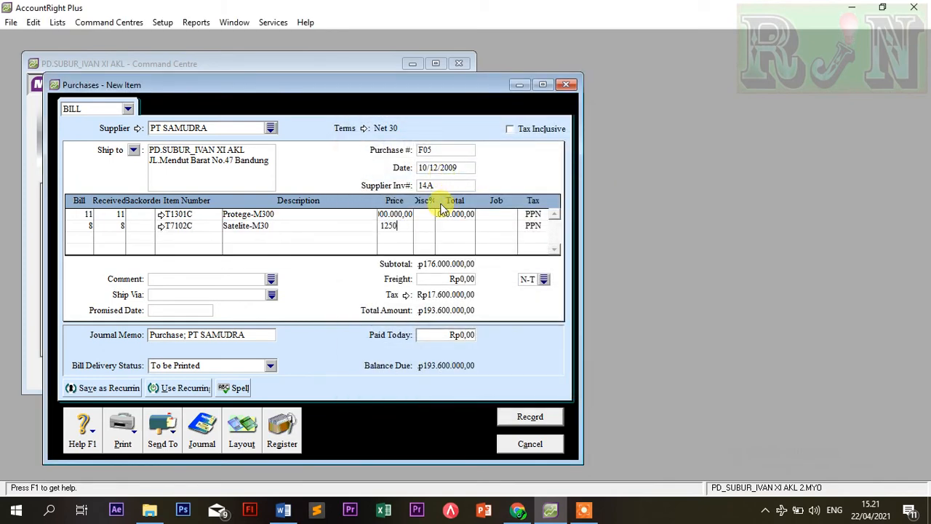
pyautogui.press('Tab')
pyautogui.press('Tab')
pyautogui.press('Tab')
pyautogui.press('Tab')
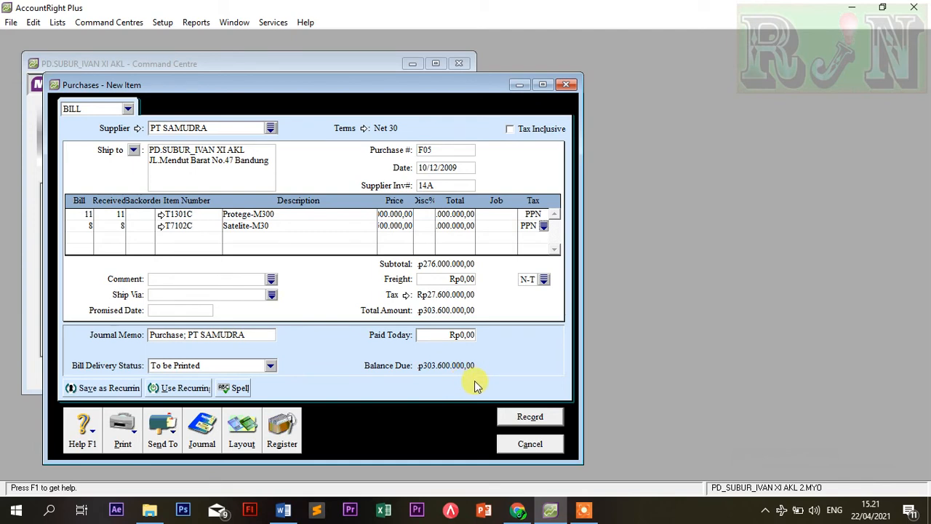
# Try to record the purchase while agreeing to change the tax code used
pyautogui.click(518, 419)
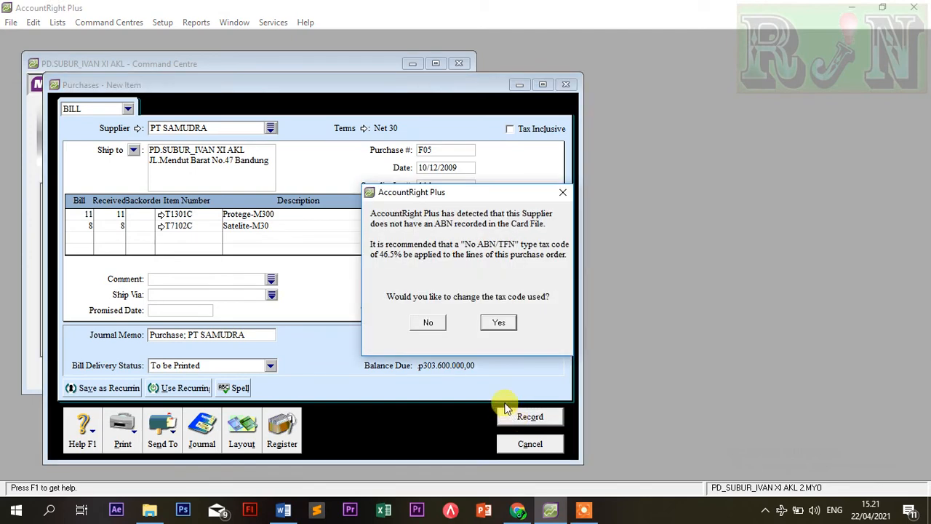
pyautogui.moveTo(490, 193); pyautogui.dragTo(683, 191)
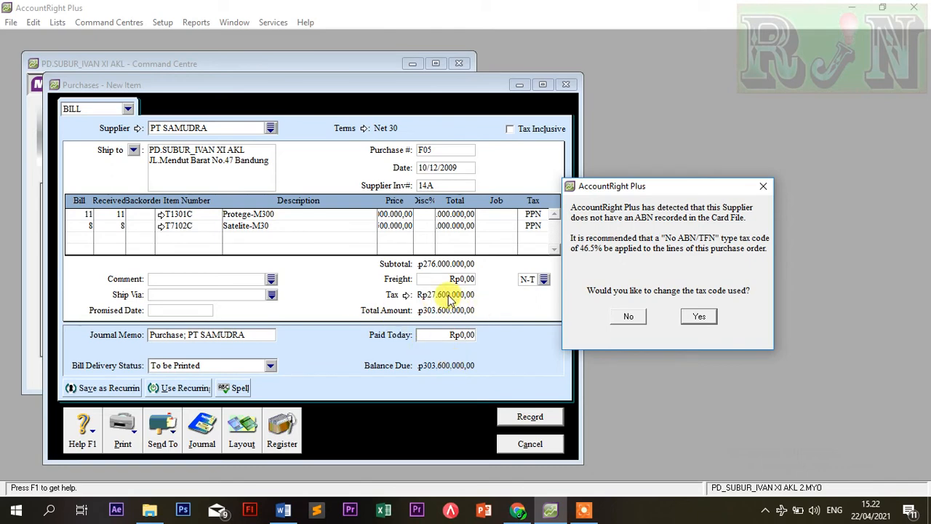
pyautogui.click(695, 315)
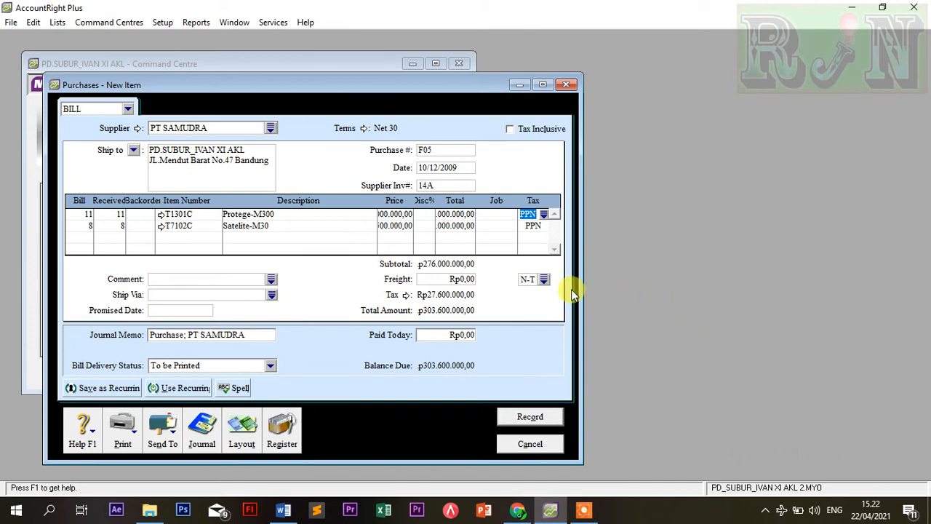
pyautogui.click(519, 416)
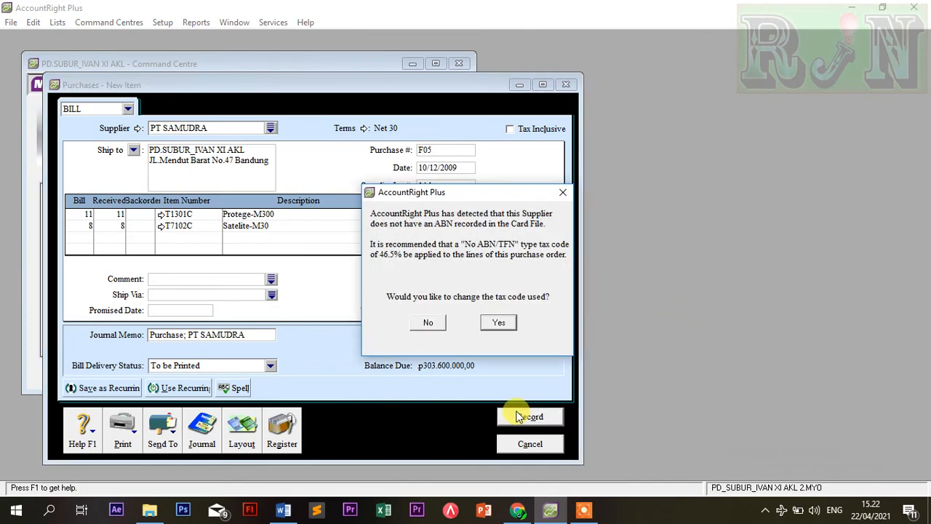
pyautogui.click(492, 322)
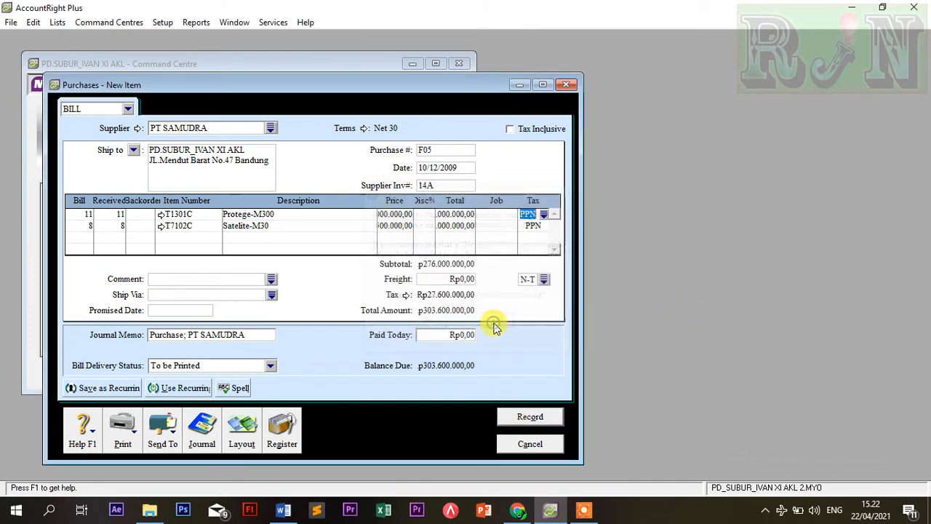
# Record purchase F05 by dismissing the tax code question, and view its entry in the purchases journal
pyautogui.click(530, 417)
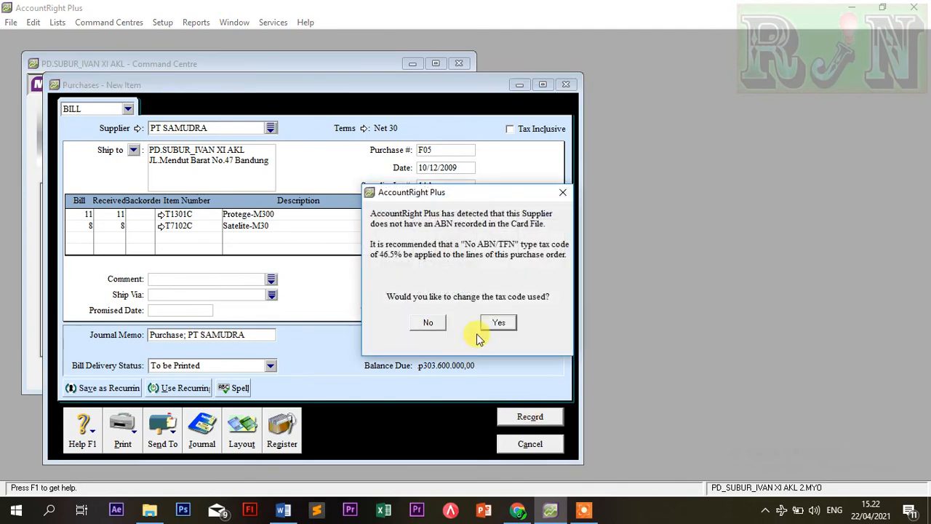
pyautogui.click(562, 192)
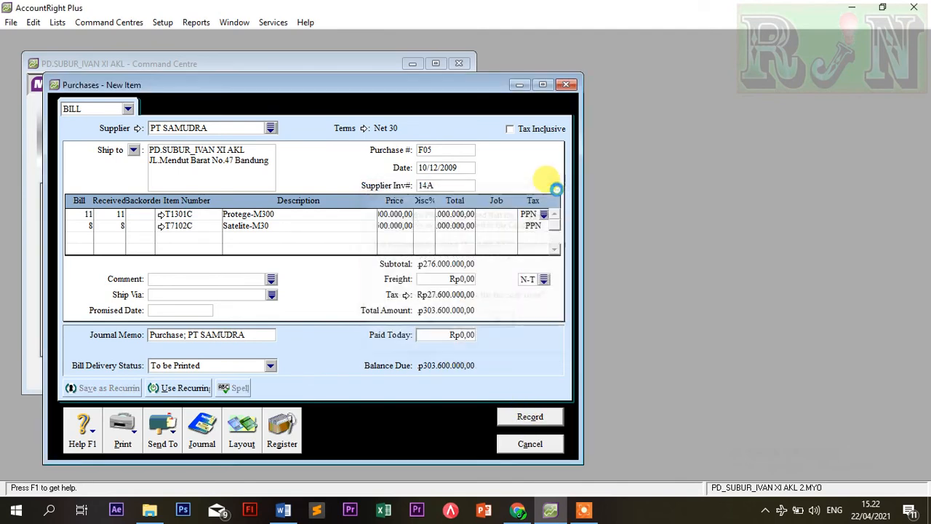
pyautogui.click(204, 426)
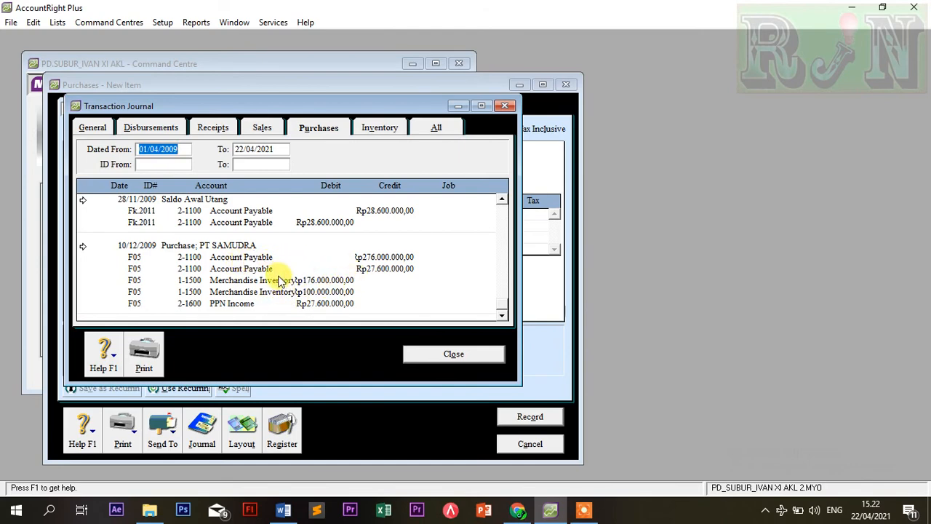
# Review the details of purchase F05 from its journal entry without changing it, and close the transaction journal
pyautogui.click(83, 246)
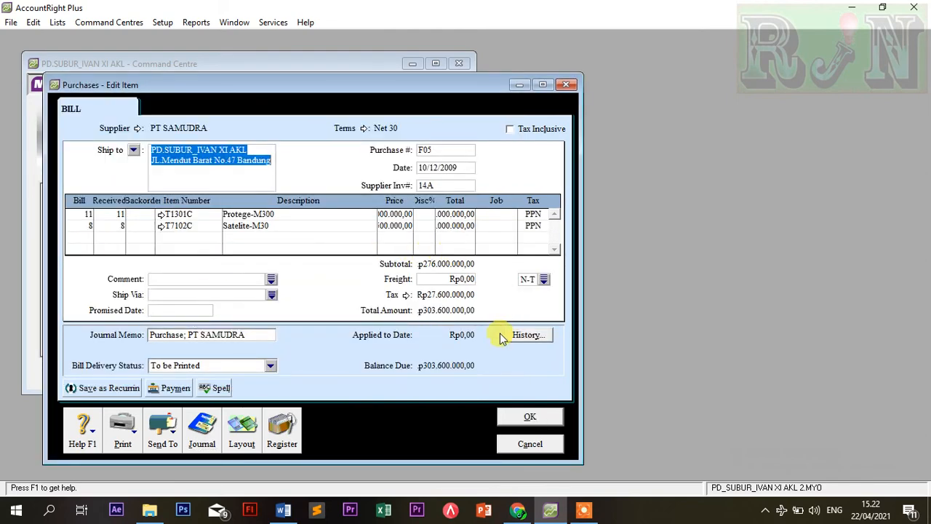
pyautogui.click(525, 444)
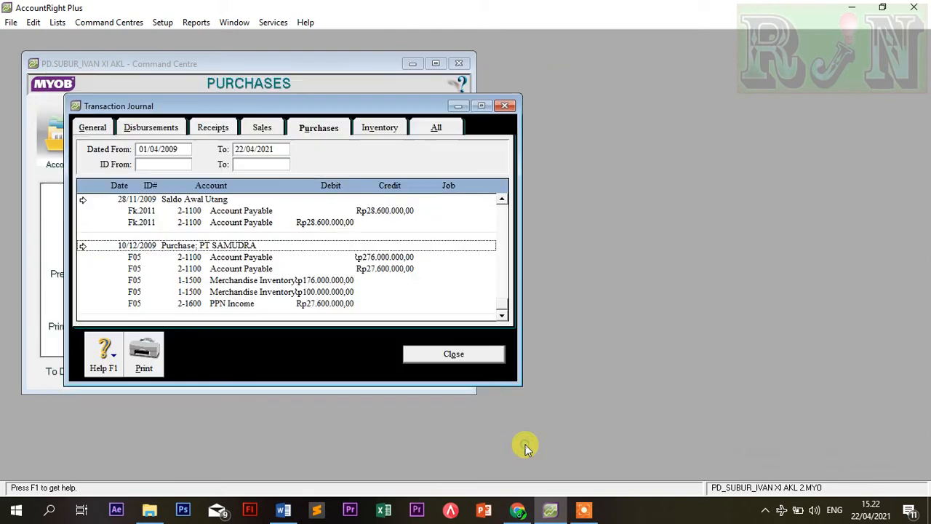
pyautogui.click(453, 353)
# Switch to Soal PD Subur.pdf in Chrome, read PT Samudra's credit note NK-1 on page 14, and return to MYOB
pyautogui.click(520, 511)
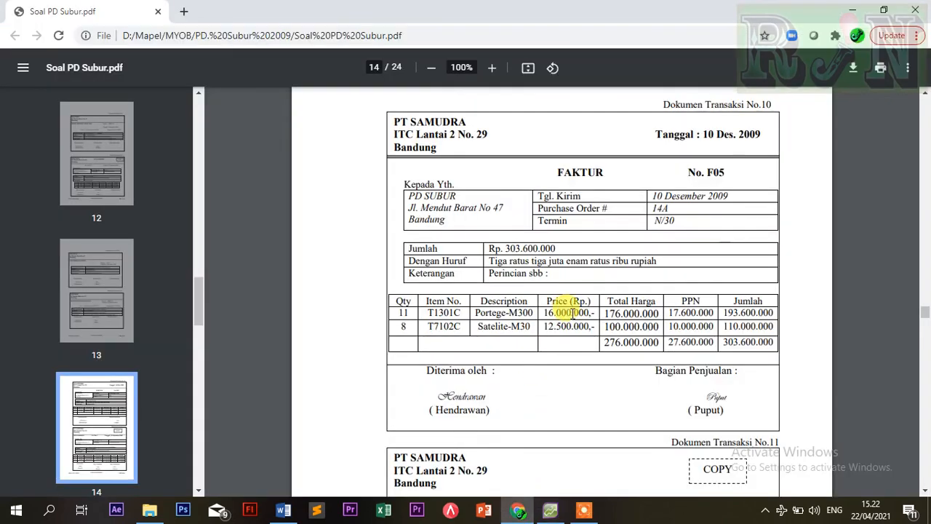
pyautogui.scroll(-5, 566, 314)
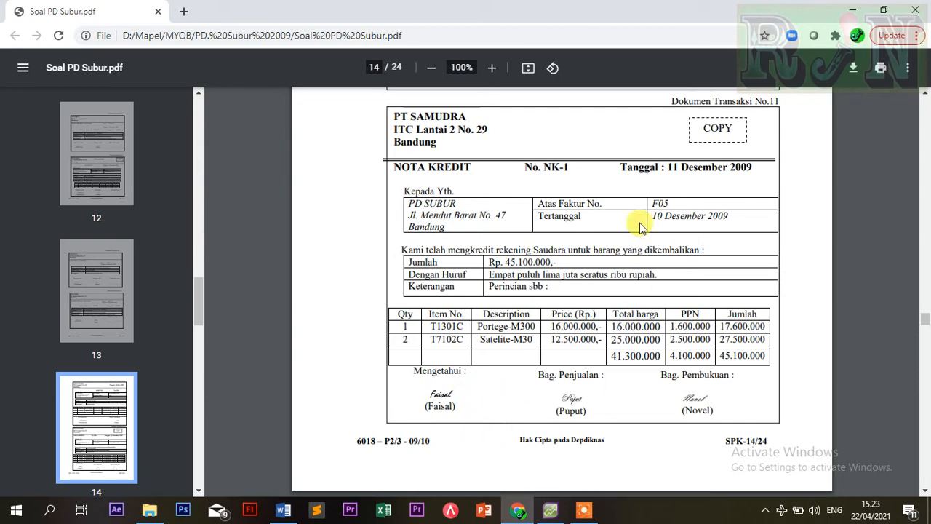
pyautogui.click(526, 510)
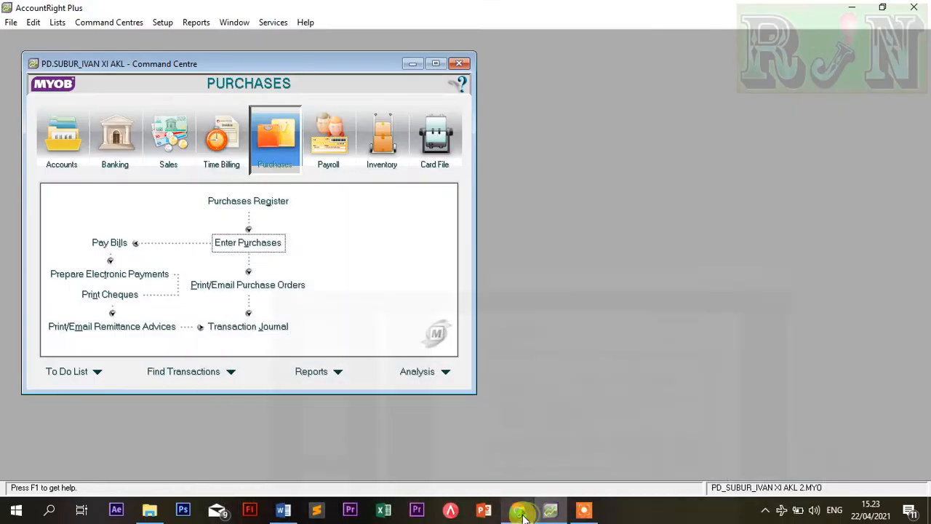
# Start a new purchase bill with the Item layout for supplier PT SAMUDRA
pyautogui.click(248, 242)
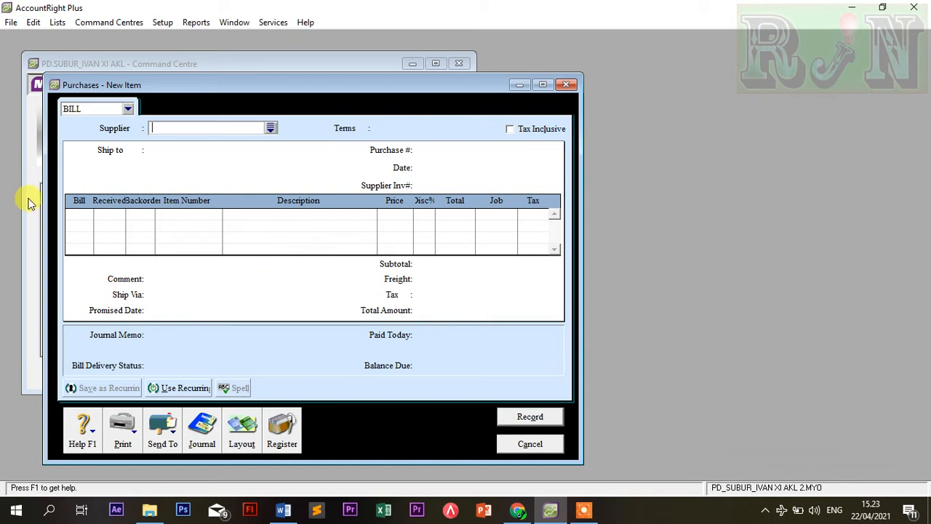
pyautogui.click(242, 433)
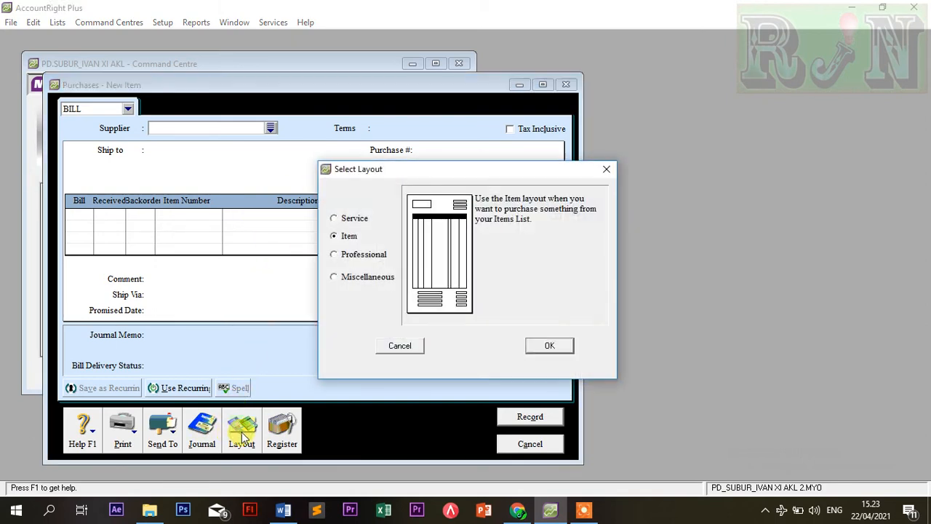
pyautogui.click(550, 345)
pyautogui.click(270, 127)
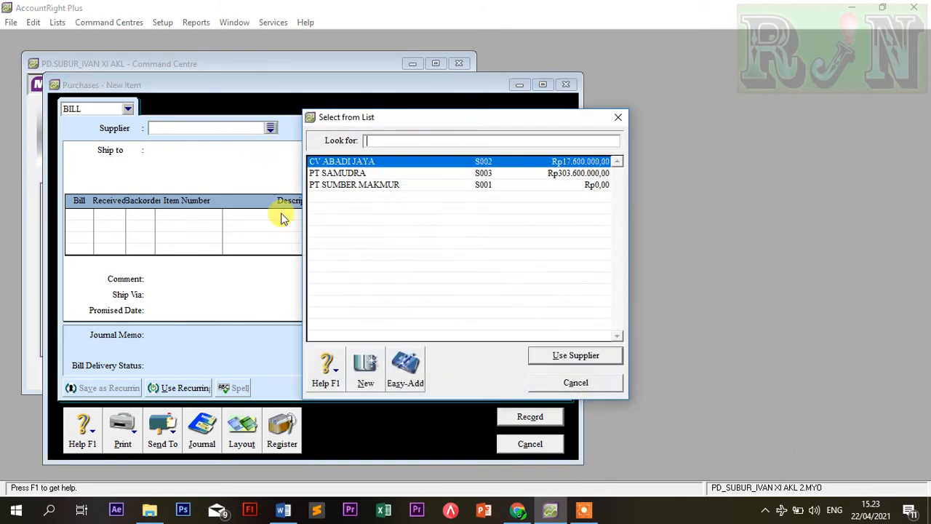
pyautogui.doubleClick(351, 174)
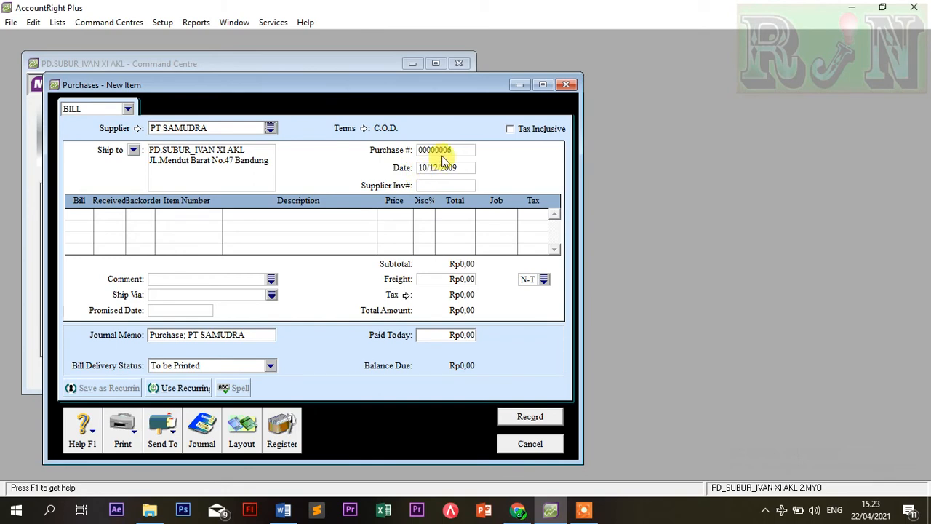
# Set the purchase number to NK-1 and keep the date 10/12/2009
pyautogui.click(456, 152)
pyautogui.press('Delete')
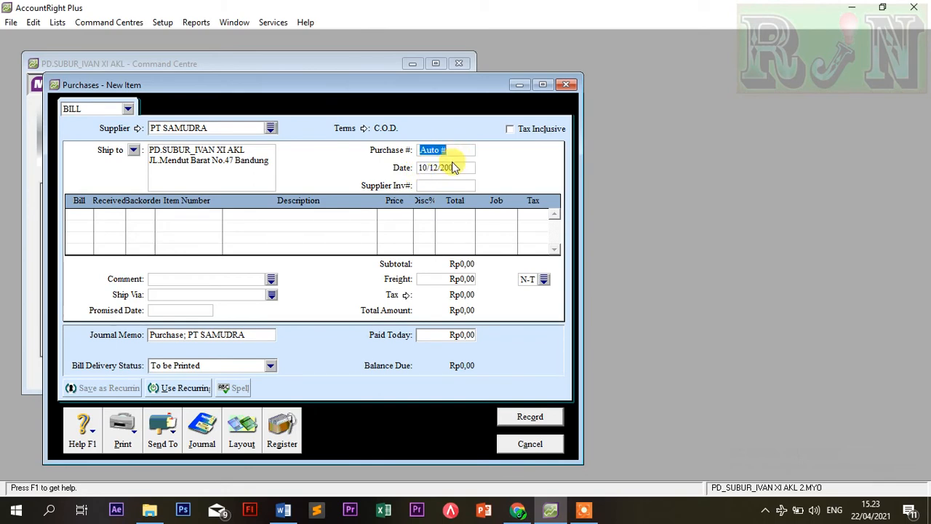
pyautogui.write('NK-1')
pyautogui.click(453, 167)
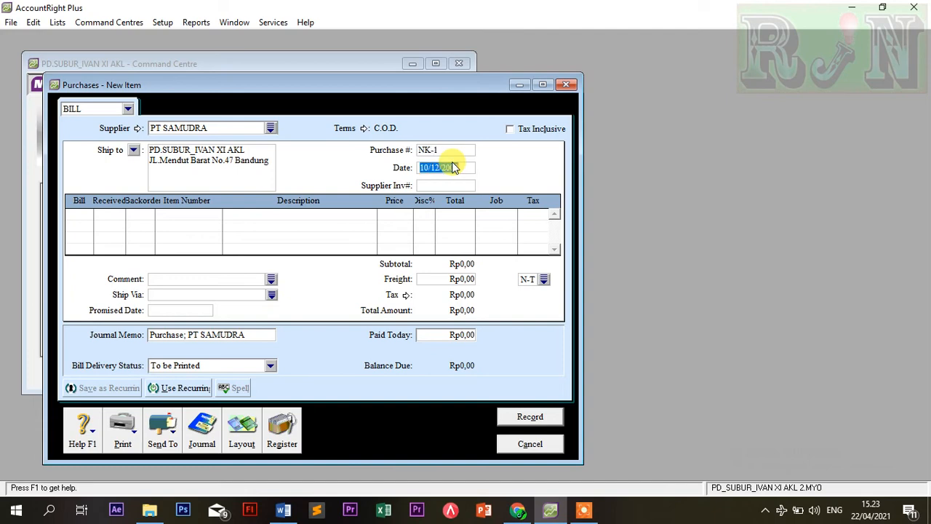
pyautogui.press('Tab')
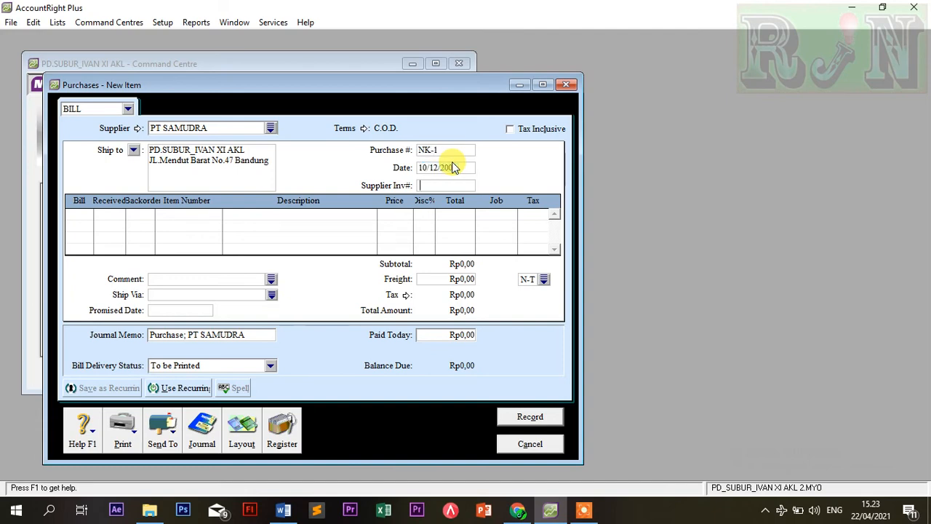
# Add a return line of -1 unit of item T1301C Protege-M300 at the default price with tax code PPN
pyautogui.click(79, 214)
pyautogui.write('-1')
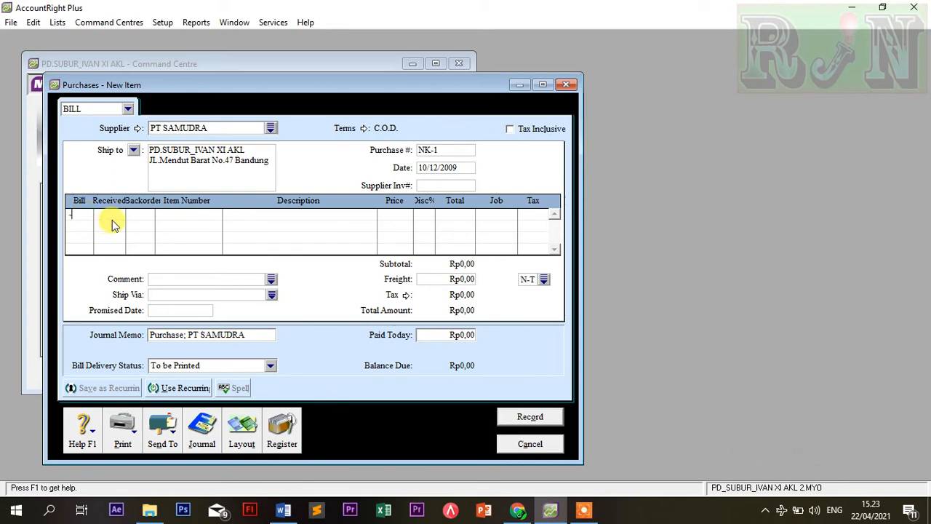
pyautogui.press('Tab')
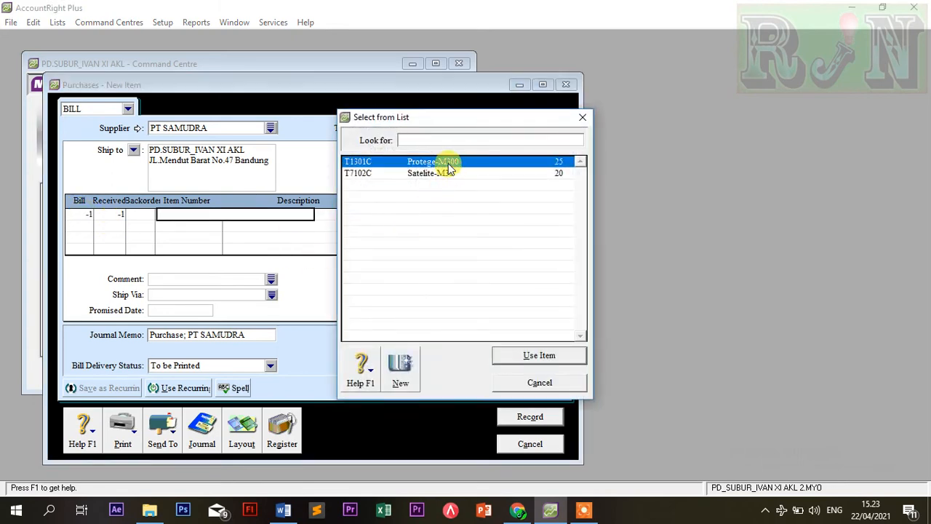
pyautogui.doubleClick(448, 163)
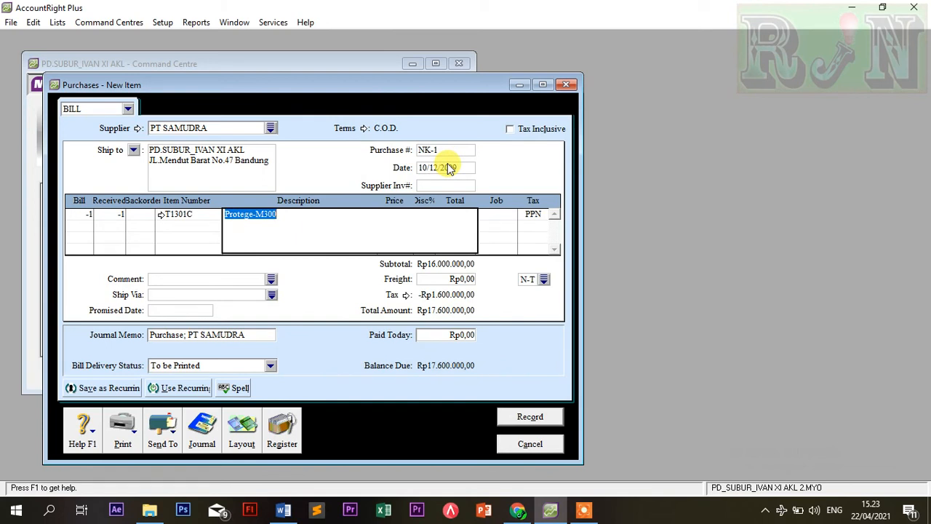
pyautogui.press('Tab')
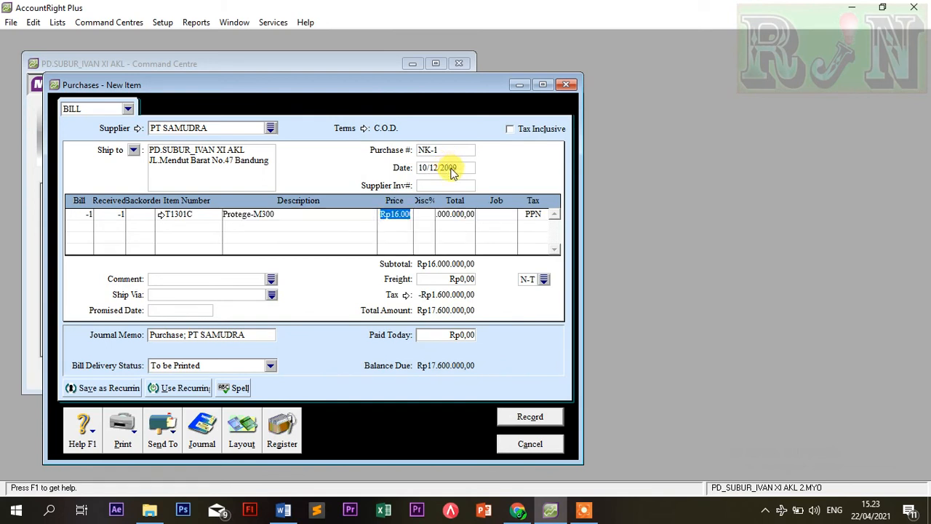
pyautogui.press('Tab')
pyautogui.press('Tab')
pyautogui.press('Tab')
pyautogui.press('Tab')
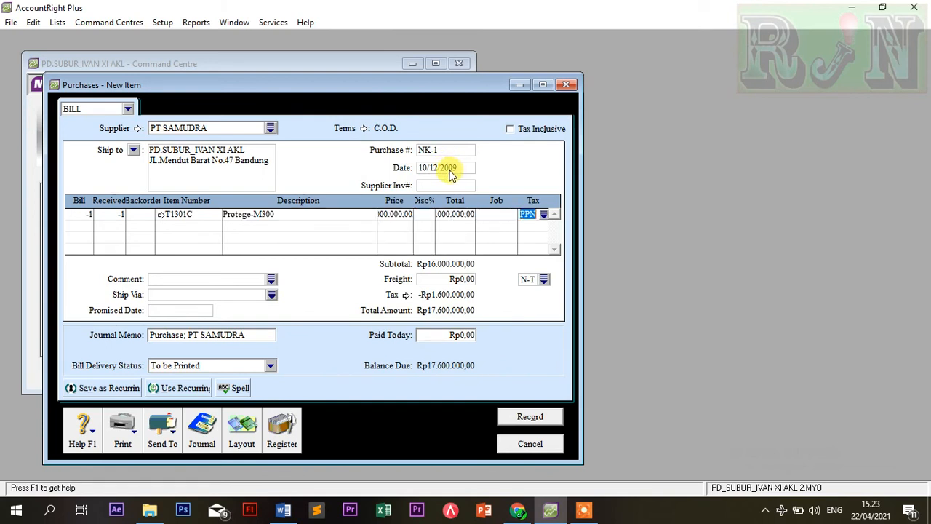
pyautogui.press('Tab')
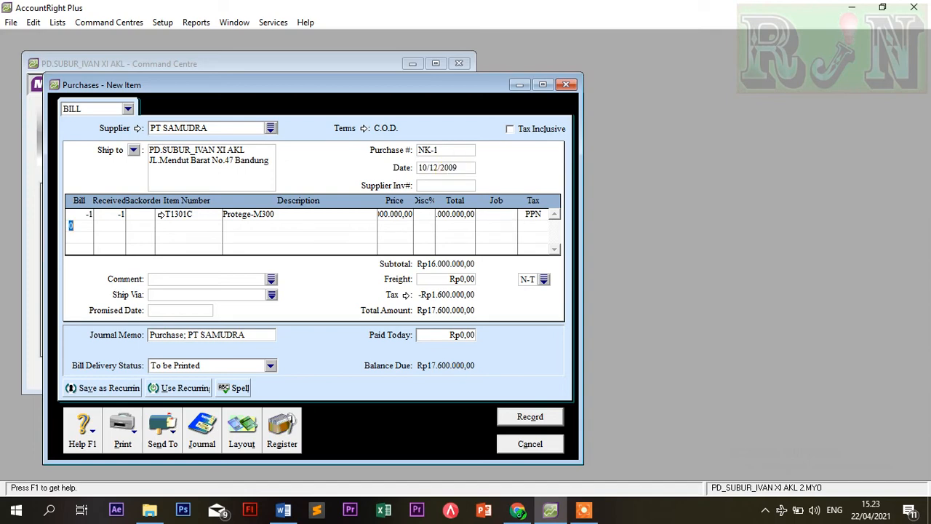
# Add a second return line of -2 units of item T7102C Satelite-M30 at the default price
pyautogui.write('-')
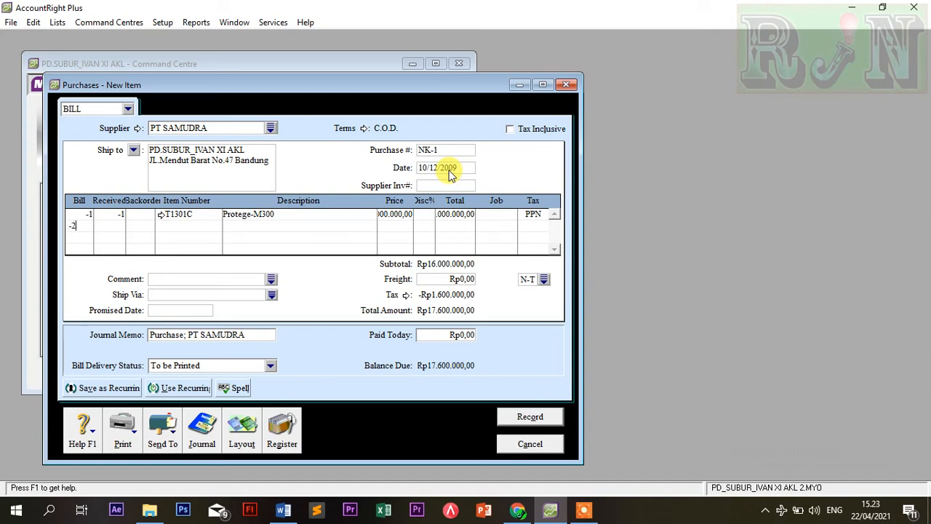
pyautogui.write('2')
pyautogui.press('Tab')
pyautogui.press('Tab')
pyautogui.doubleClick(430, 174)
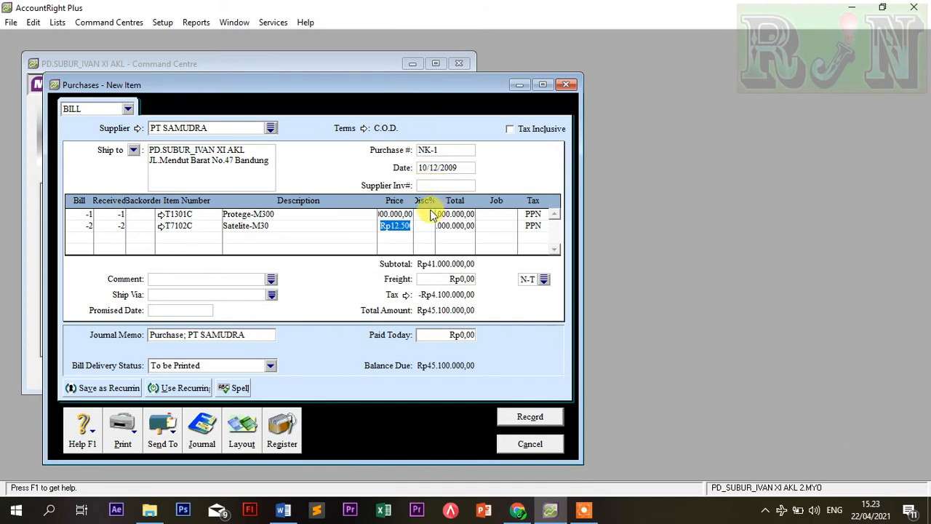
pyautogui.press('Tab')
pyautogui.press('Tab')
pyautogui.press('Tab')
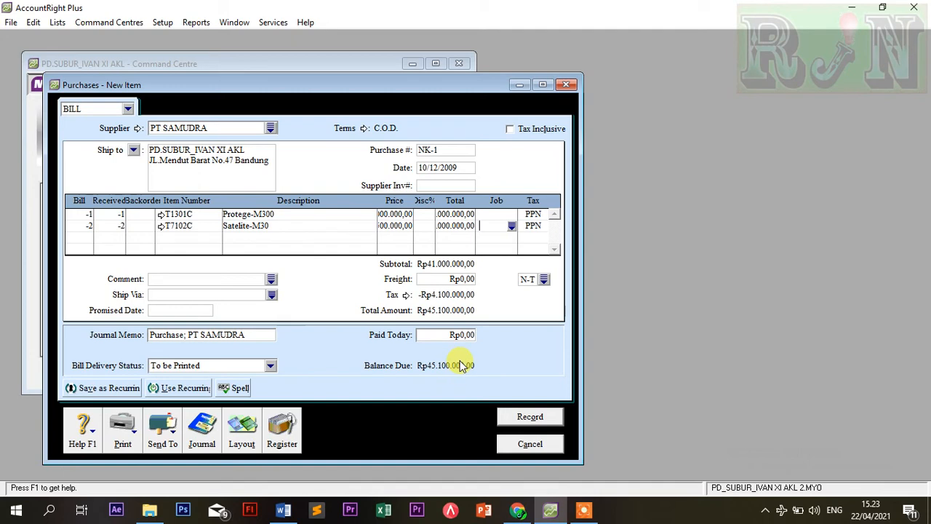
# Check the linked accounts of item T1301C and record purchase return NK-1
pyautogui.click(160, 214)
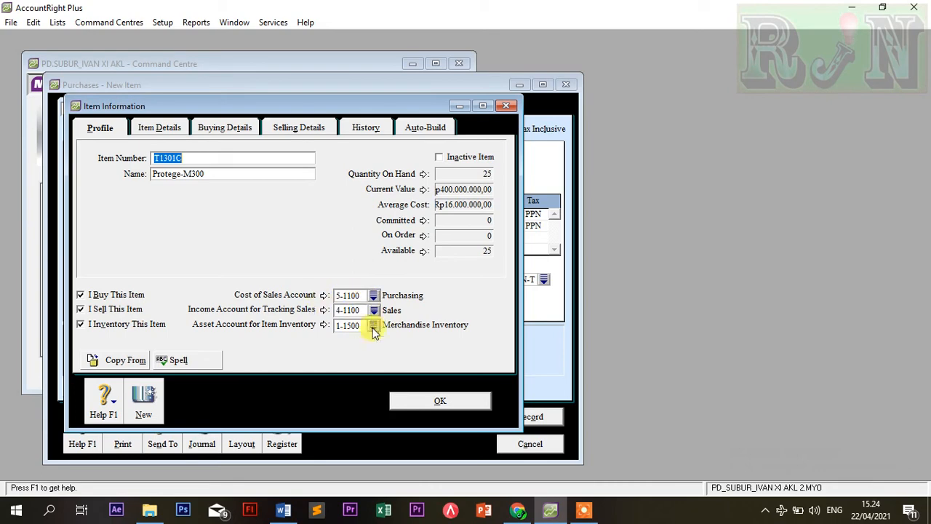
pyautogui.click(505, 106)
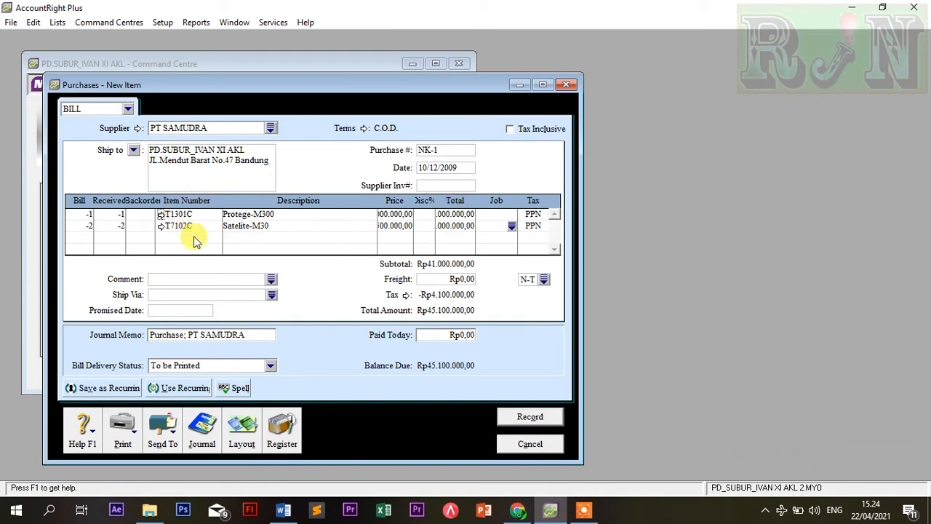
pyautogui.click(531, 419)
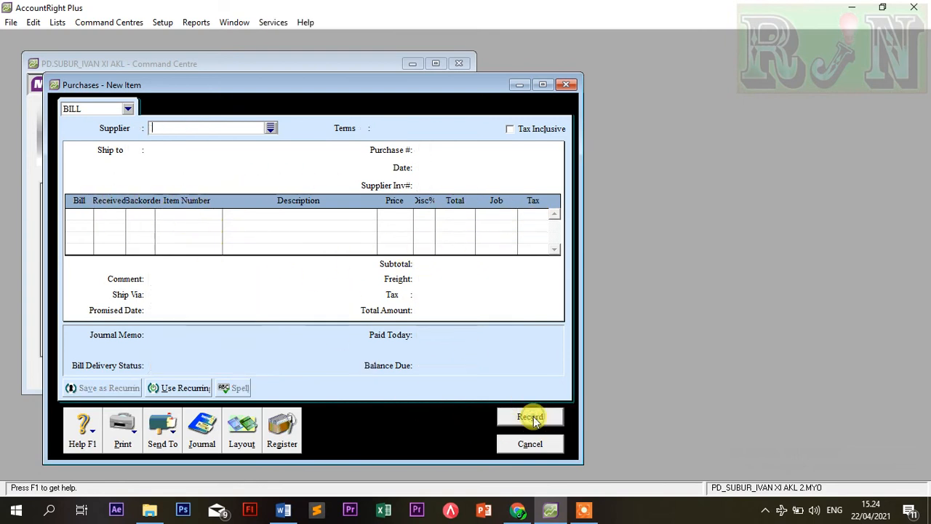
# Find PT SAMUDRA's NK-1 debit among the returns and debits in the Purchases Register and start applying it to a purchase
pyautogui.click(284, 431)
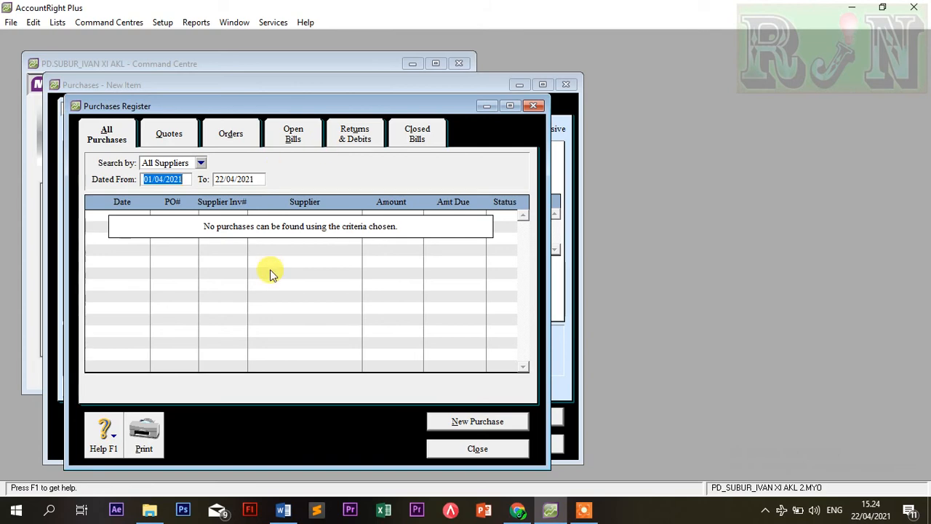
pyautogui.click(354, 134)
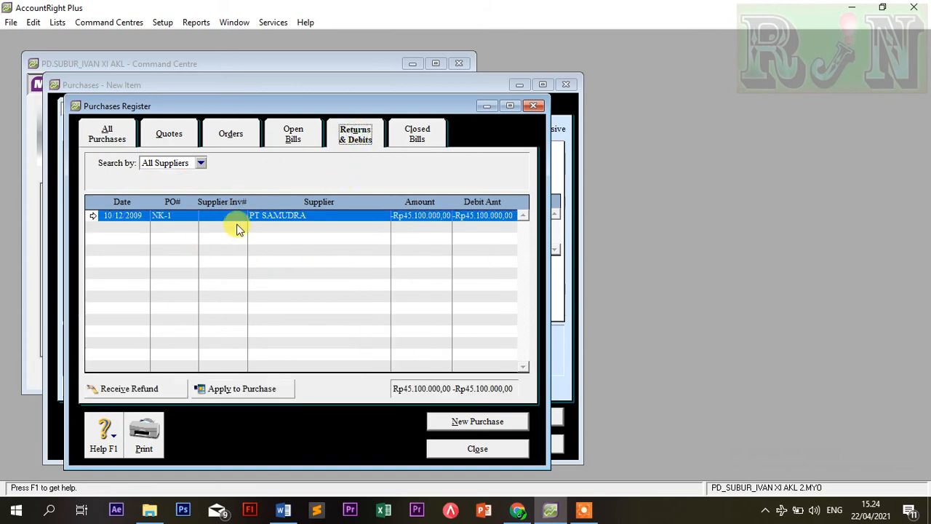
pyautogui.click(244, 394)
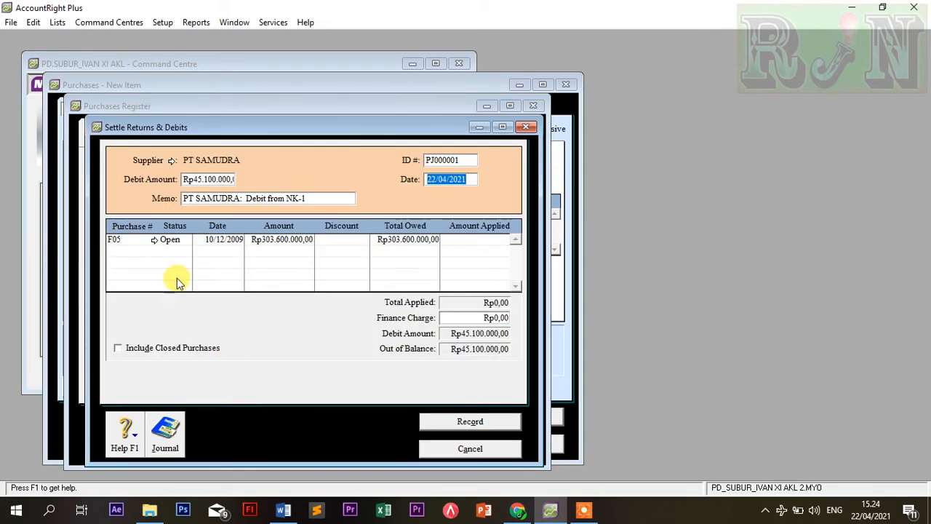
# Set the debit settlement's ID to NK-1 and its date to 10/12/2009
pyautogui.click(444, 161)
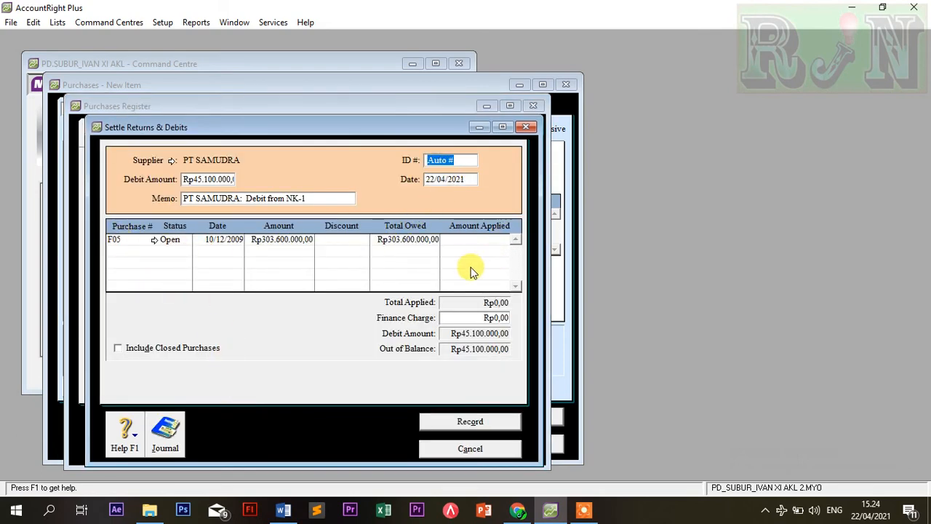
pyautogui.write('NK-1')
pyautogui.press('Tab')
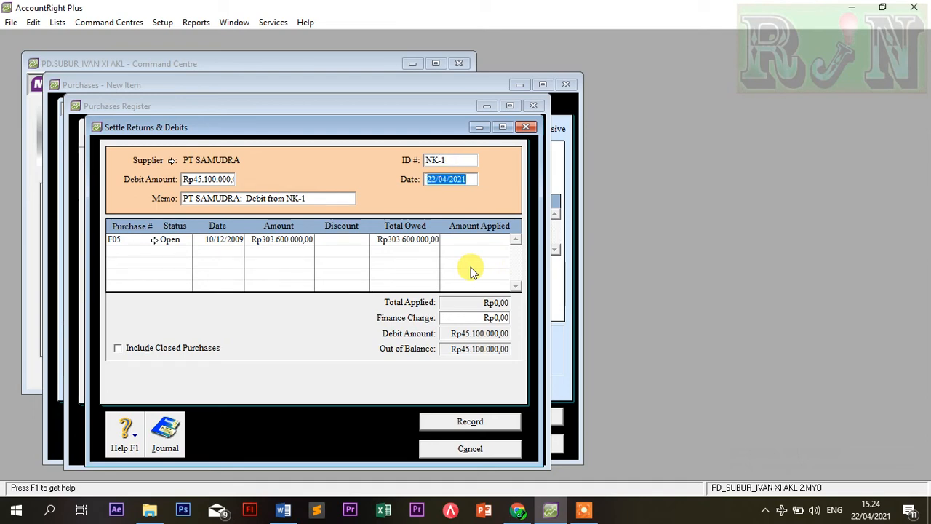
pyautogui.write('10/12/2009')
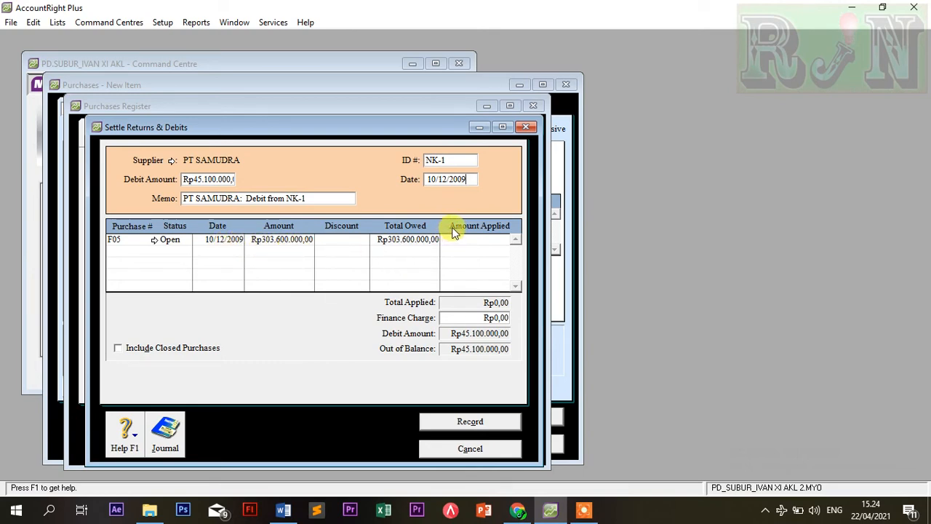
# Apply the full Rp45.100.000,00 debit to purchase F05 and record the settlement
pyautogui.click(470, 240)
pyautogui.click(465, 318)
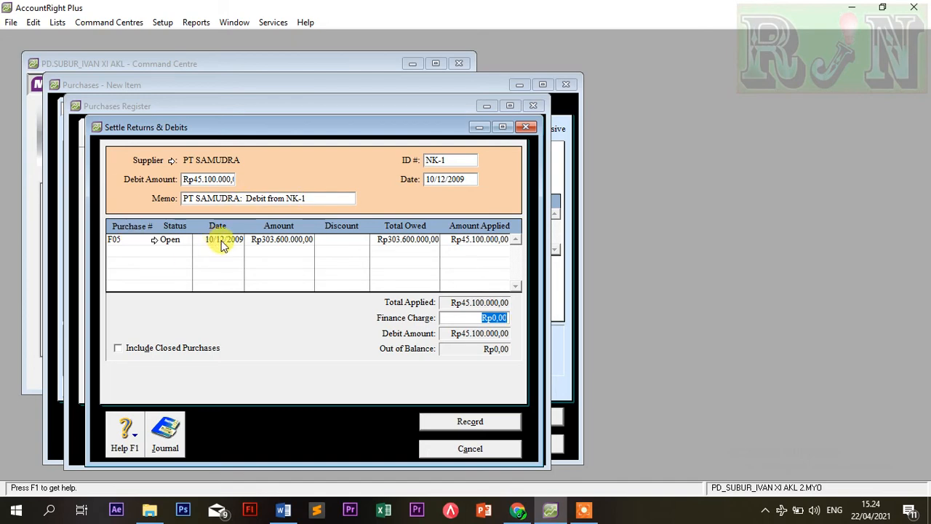
pyautogui.click(430, 423)
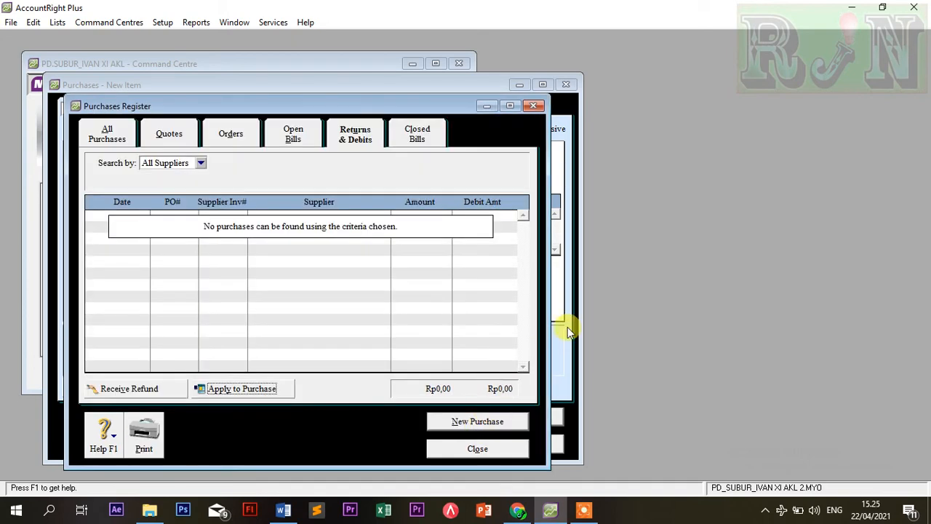
# Close the Purchases Register and view the NK-1 return and settlement entries in the journal of all transactions
pyautogui.click(472, 449)
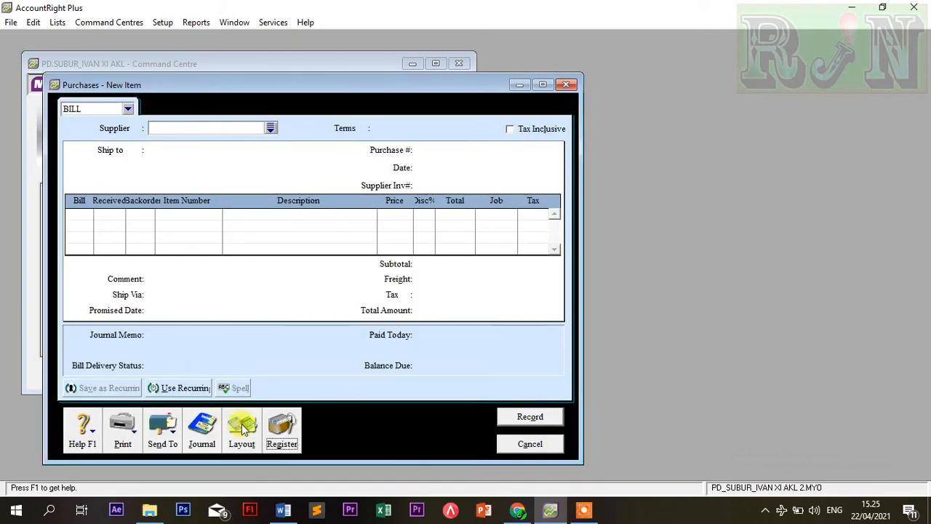
pyautogui.click(206, 434)
pyautogui.click(436, 130)
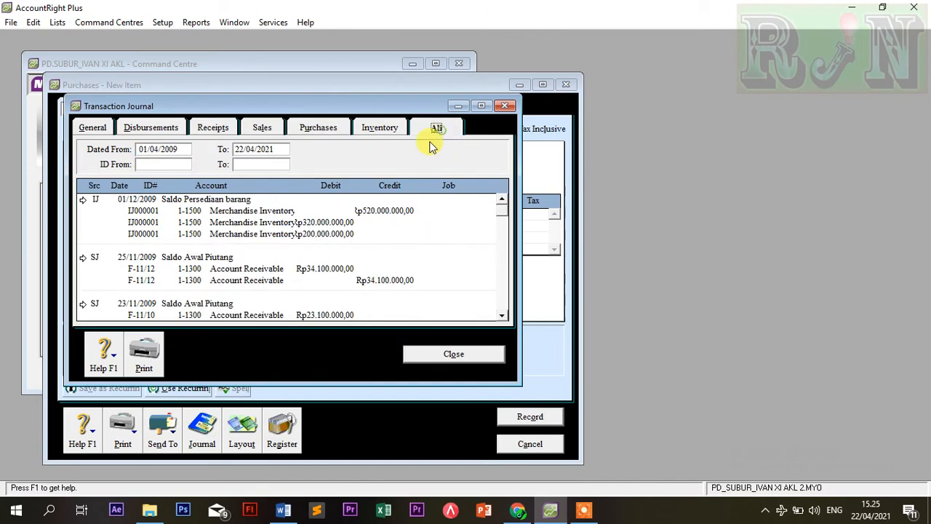
pyautogui.scroll(-3, 357, 244)
pyautogui.scroll(-10, 357, 244)
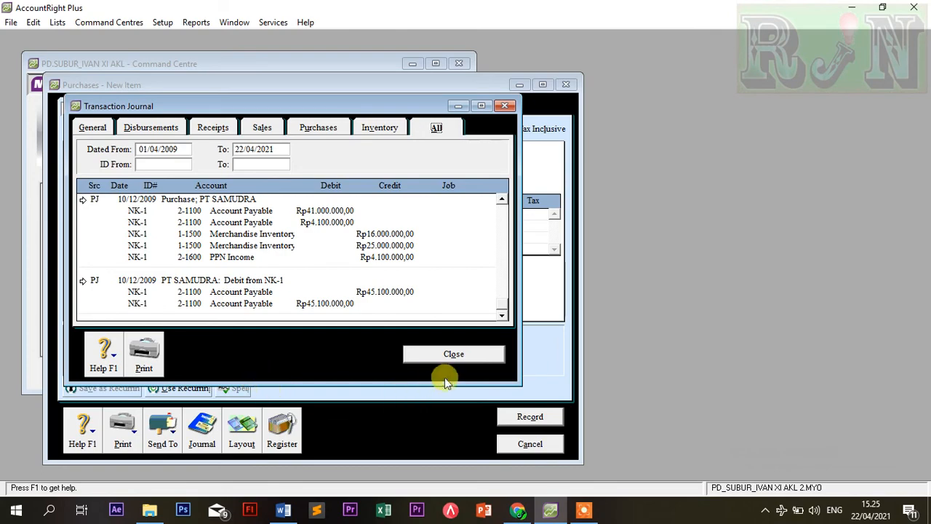
# Close the journal and purchase entry windows, and find cash receipt BKM12-3 (Dokumen Transaksi No.12) in Soal PD Subur.pdf in the browser
pyautogui.click(450, 357)
pyautogui.click(511, 441)
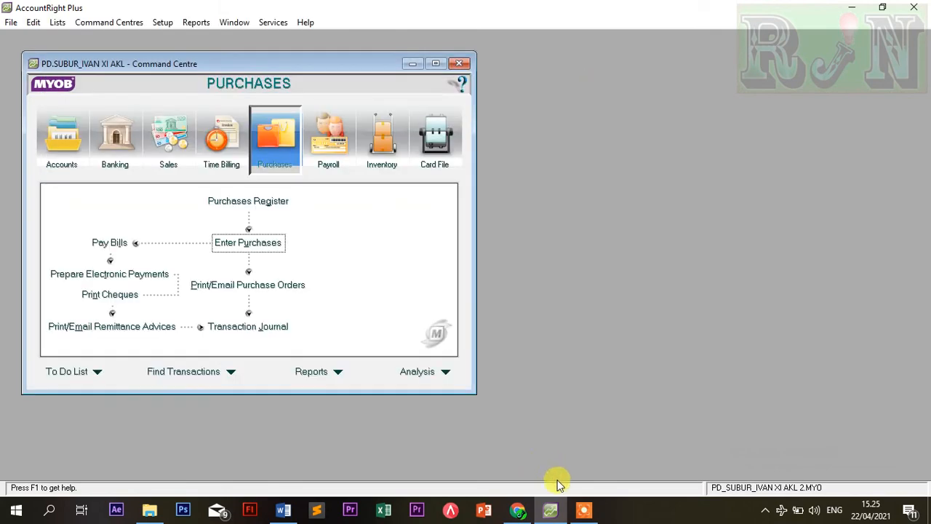
pyautogui.hotkey('alt', 'Tab')
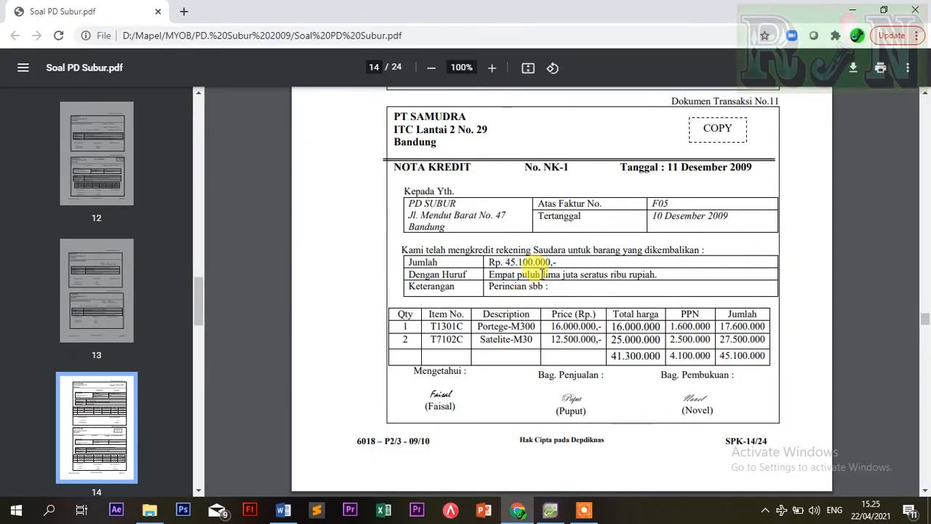
pyautogui.scroll(-6, 542, 274)
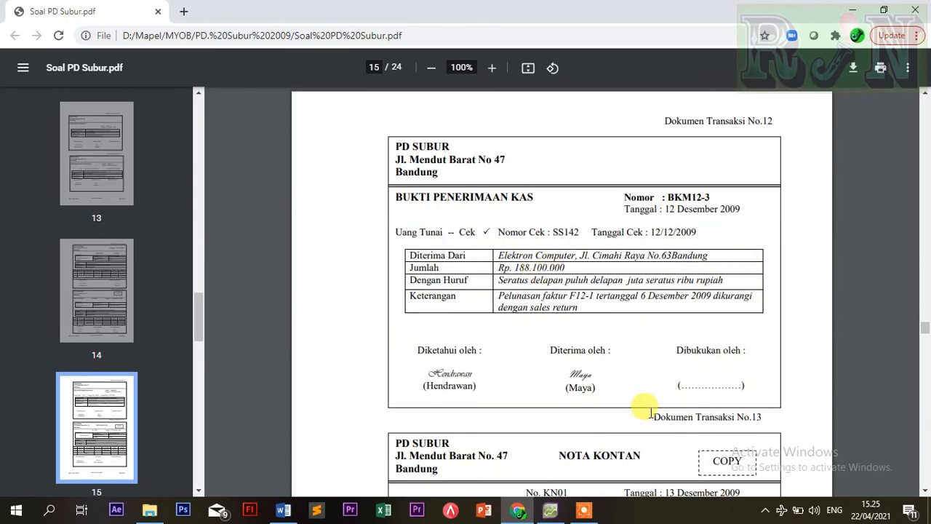
# Switch back to AccountRight Plus and start receiving a sales payment from customer Elektron Computer
pyautogui.click(550, 510)
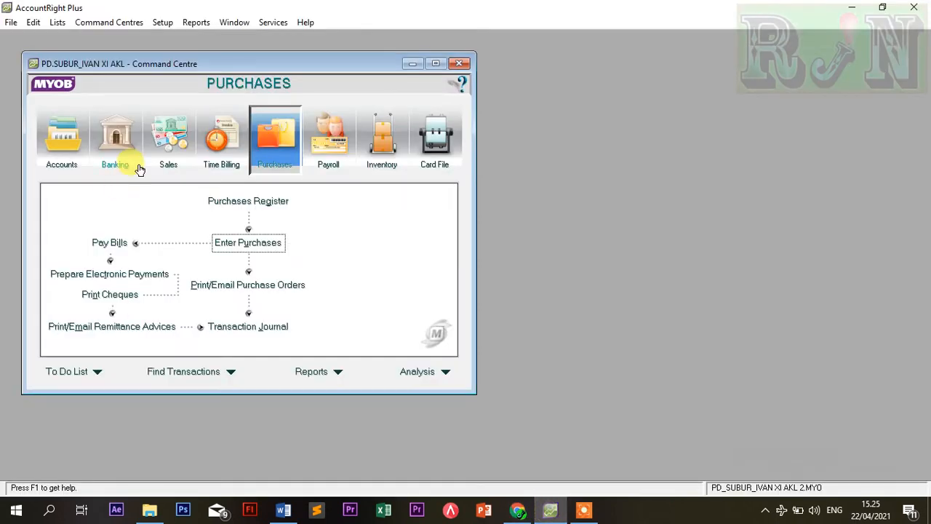
pyautogui.click(167, 157)
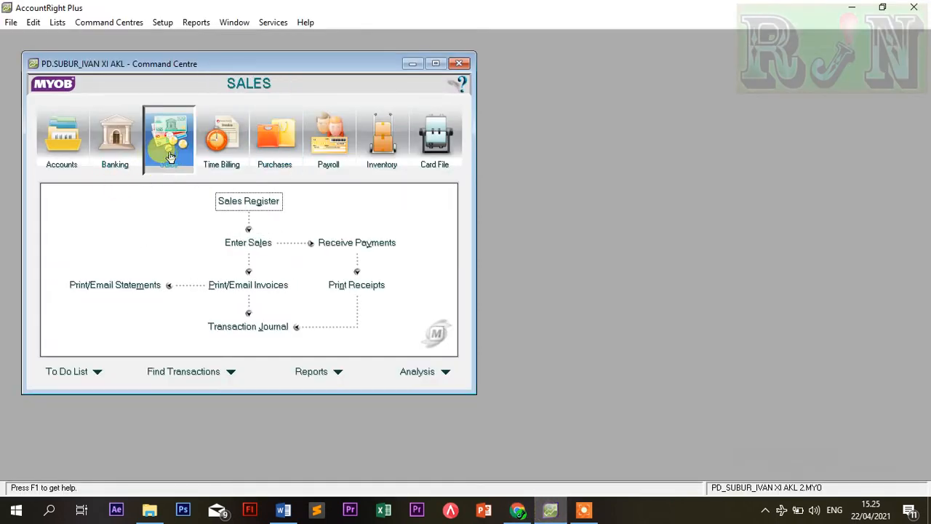
pyautogui.click(352, 247)
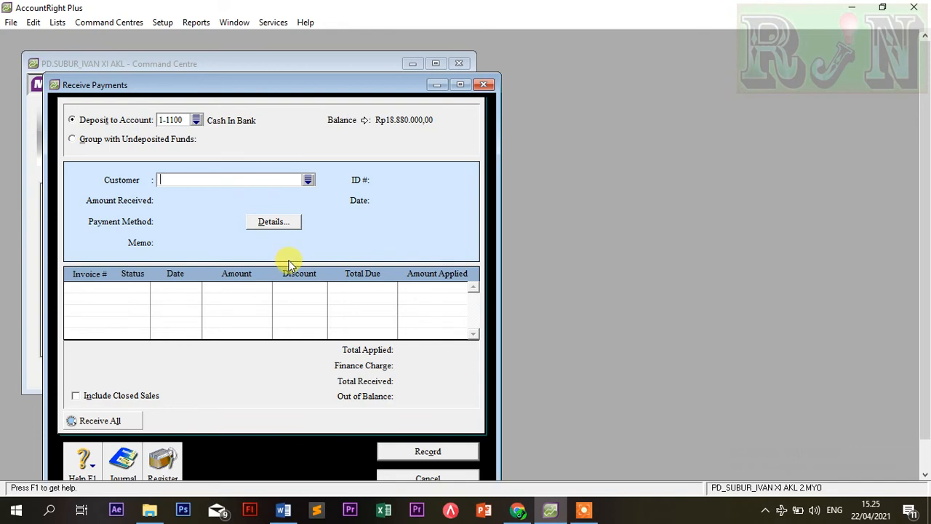
pyautogui.click(308, 180)
pyautogui.doubleClick(322, 161)
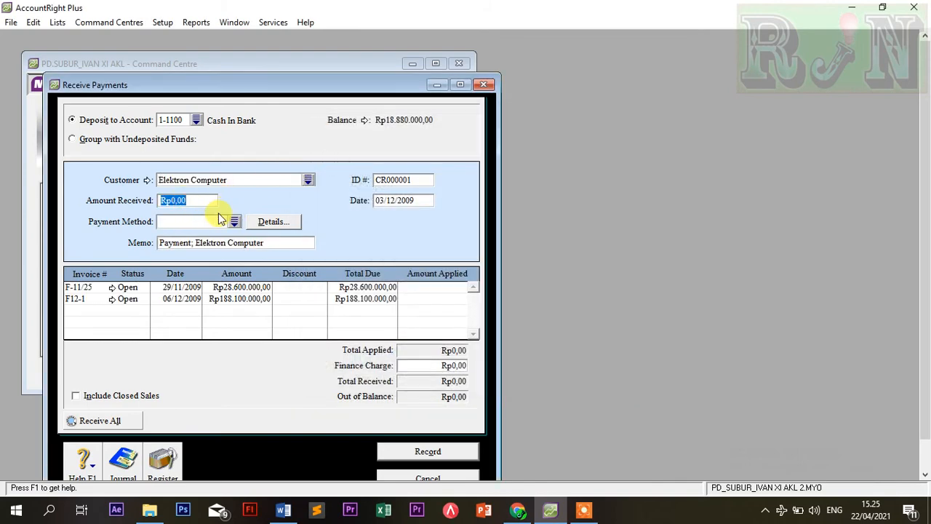
# Set the amount received to Rp188.100.000 and the payment method to Cheque
pyautogui.write('188.100.00')
pyautogui.press('Tab')
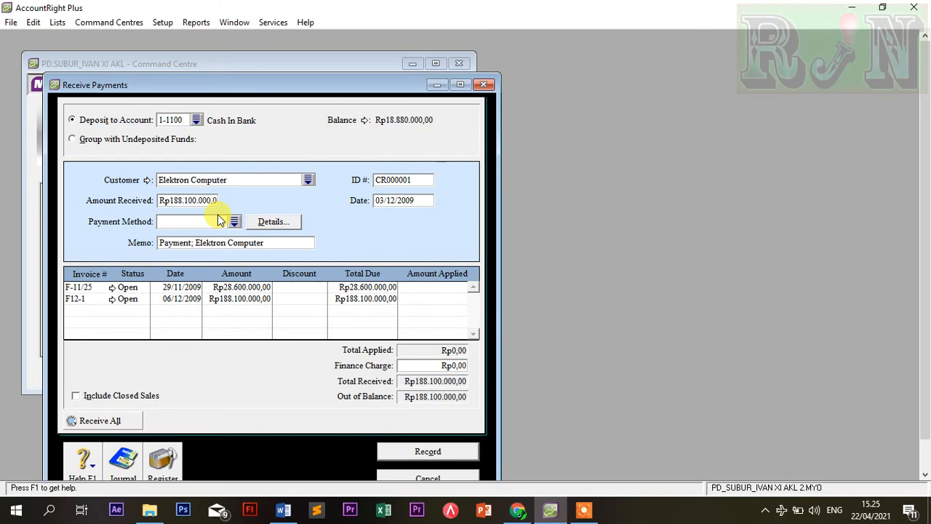
pyautogui.click(234, 221)
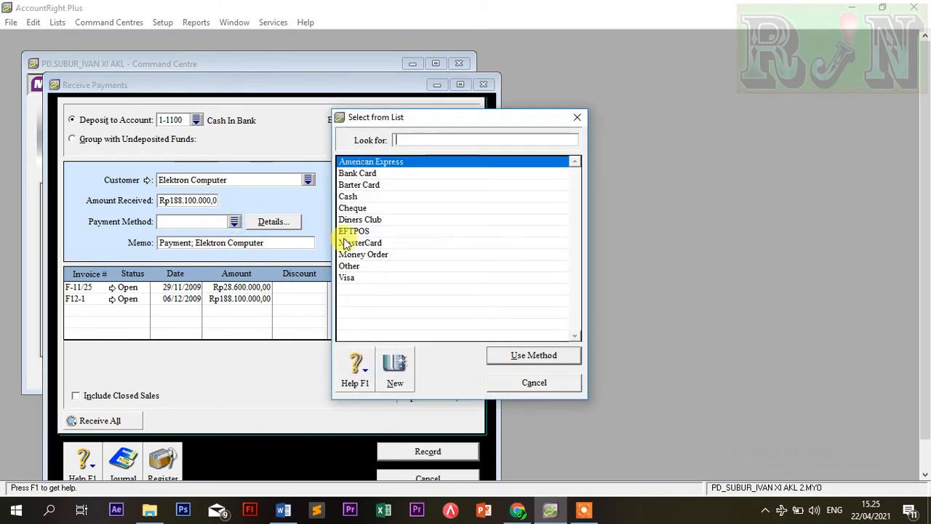
pyautogui.doubleClick(354, 209)
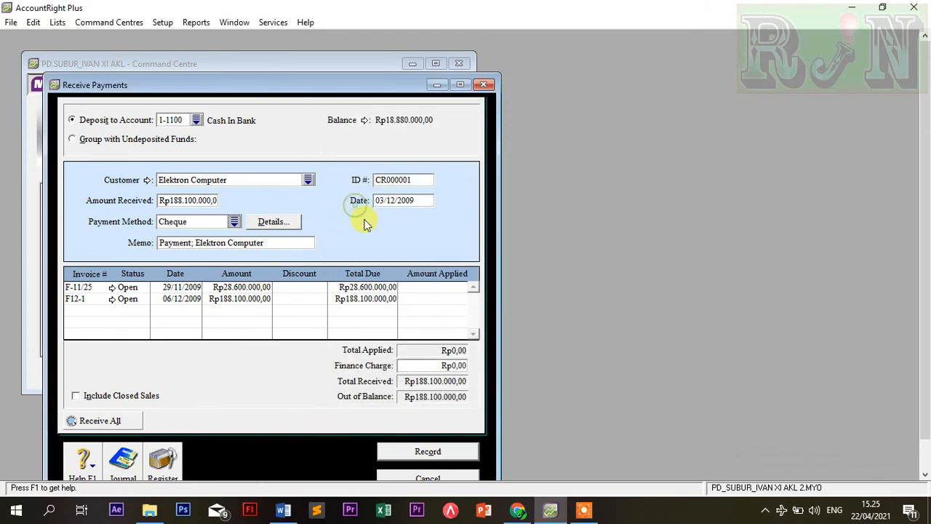
# Set the receipt's ID to BKM12-3 and its date to 12/12/2009
pyautogui.click(410, 182)
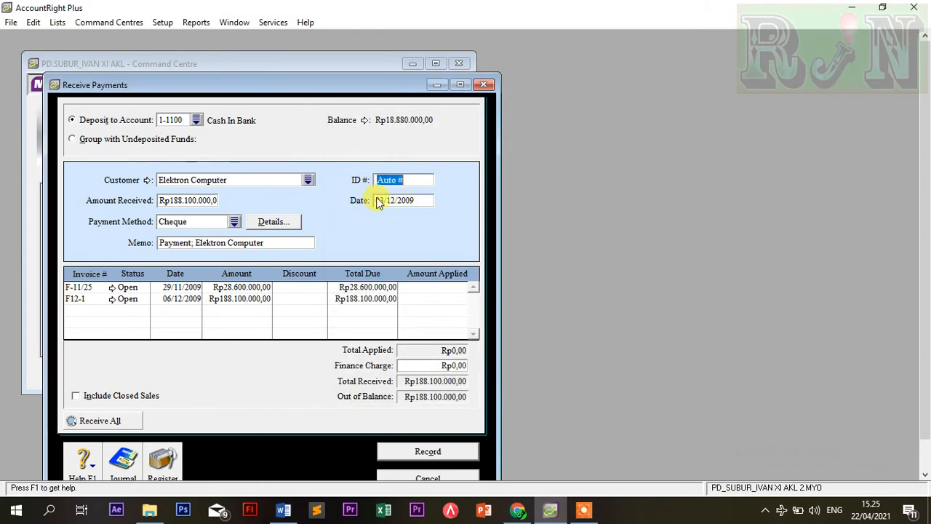
pyautogui.write('BKM12-3')
pyautogui.press('Tab')
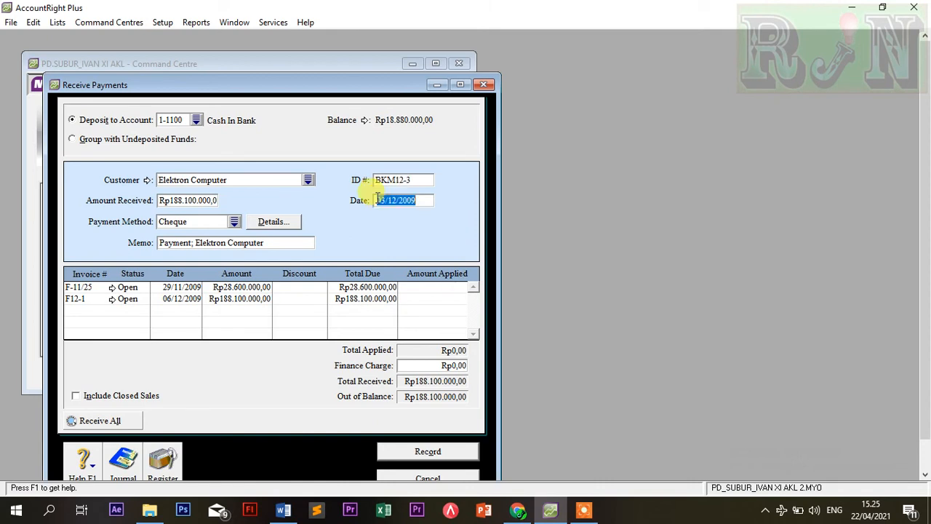
pyautogui.press('BackSpace')
pyautogui.write('12')
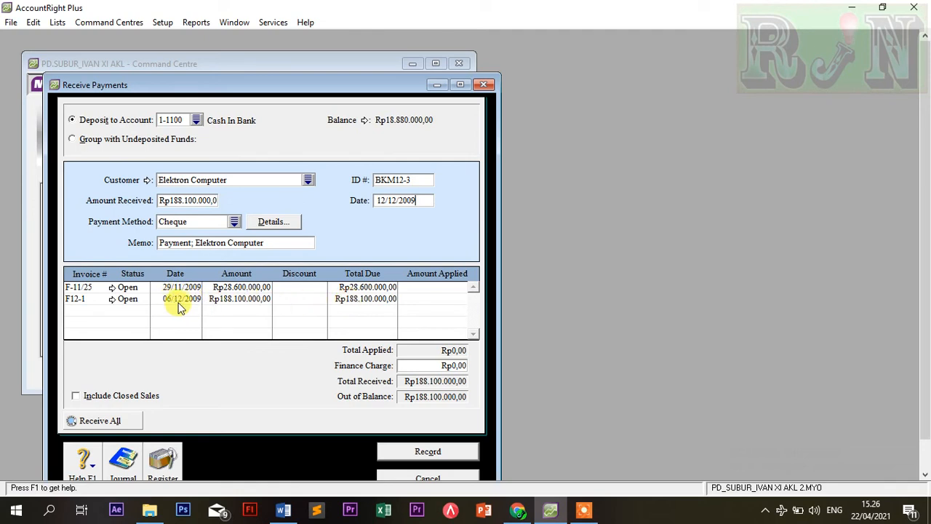
# Apply the full Rp188.100.000,00 to invoice F12-1 and record the payment
pyautogui.click(424, 300)
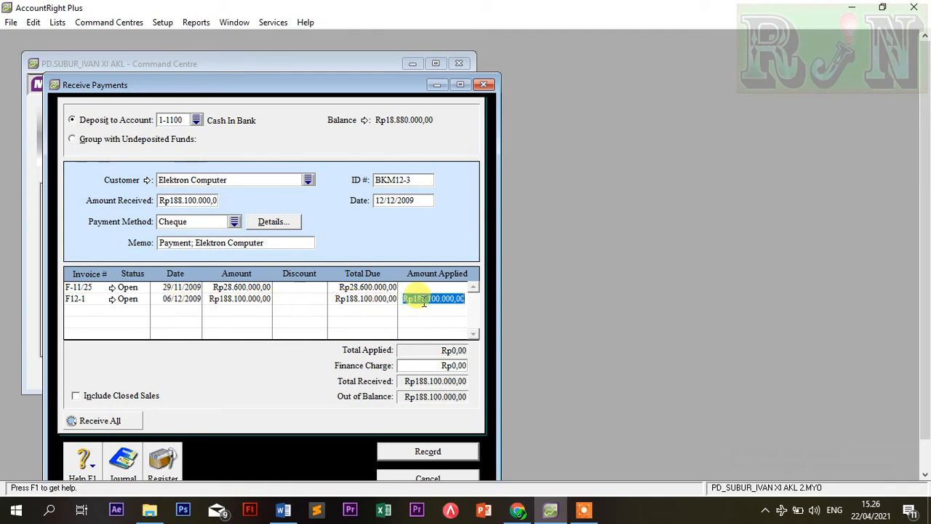
pyautogui.click(417, 366)
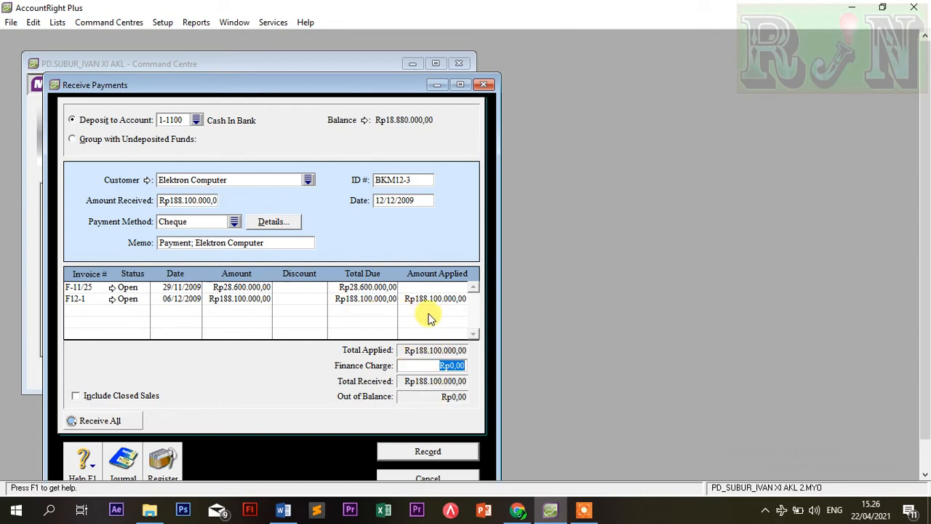
pyautogui.click(435, 453)
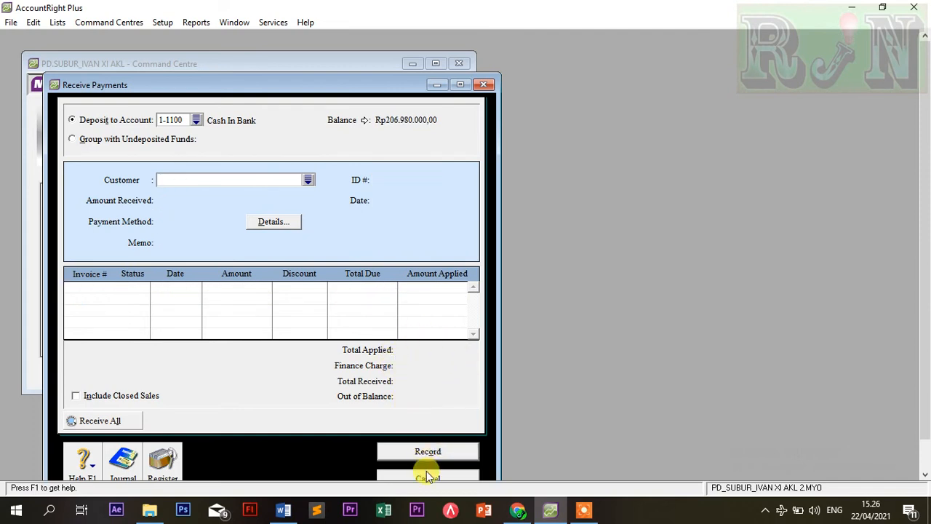
# Check the BKM12-3 entry in the receipts journal, and close the journal and payment entry
pyautogui.click(123, 462)
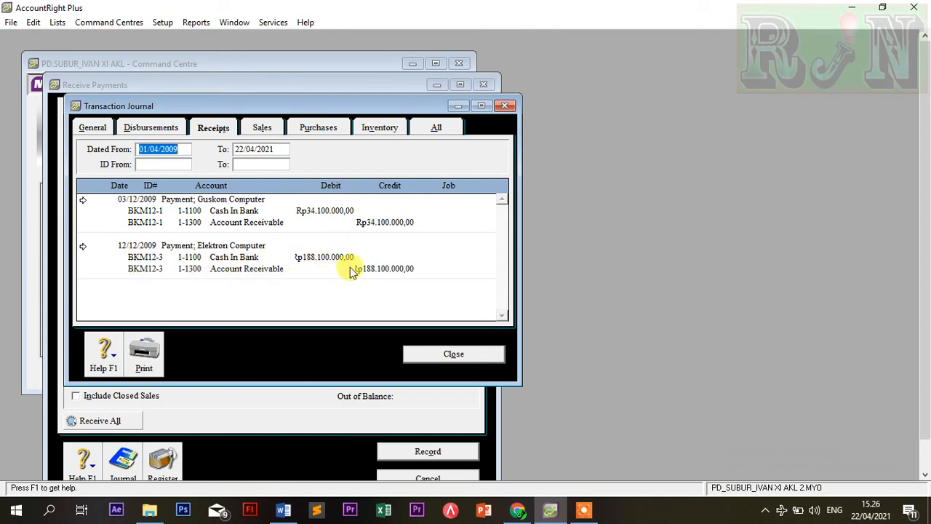
pyautogui.click(440, 355)
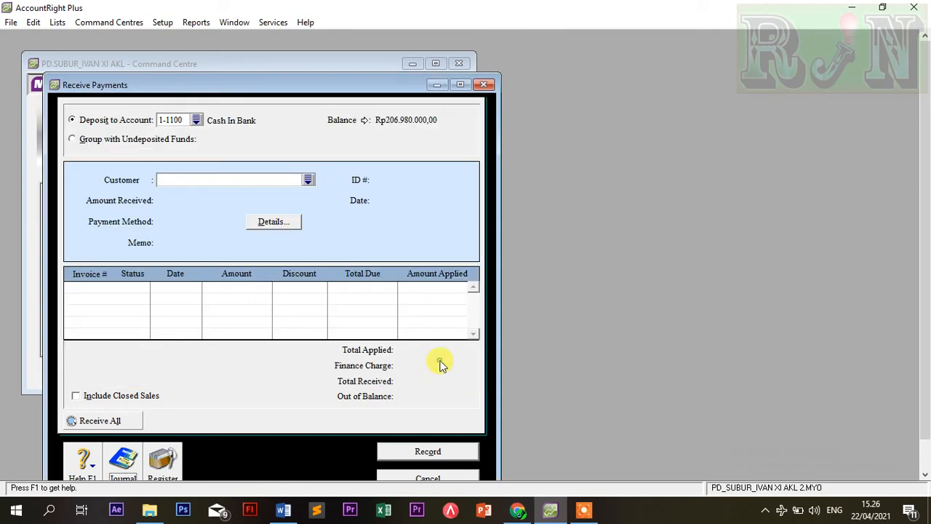
pyautogui.click(427, 477)
# Consult cash sale note KN01 (Dokumen Transaksi No.13) in the PDF, and start a new sales invoice in AccountRight Plus
pyautogui.click(519, 509)
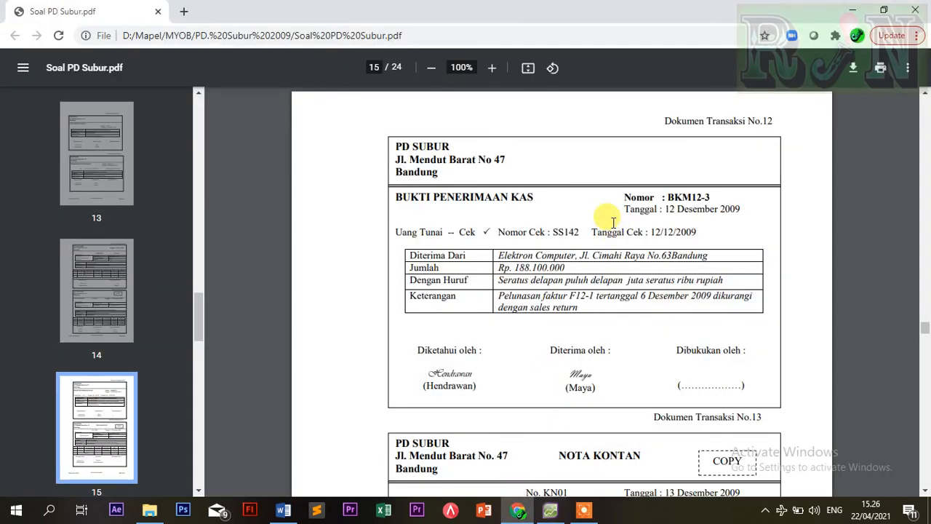
pyautogui.scroll(-4, 613, 222)
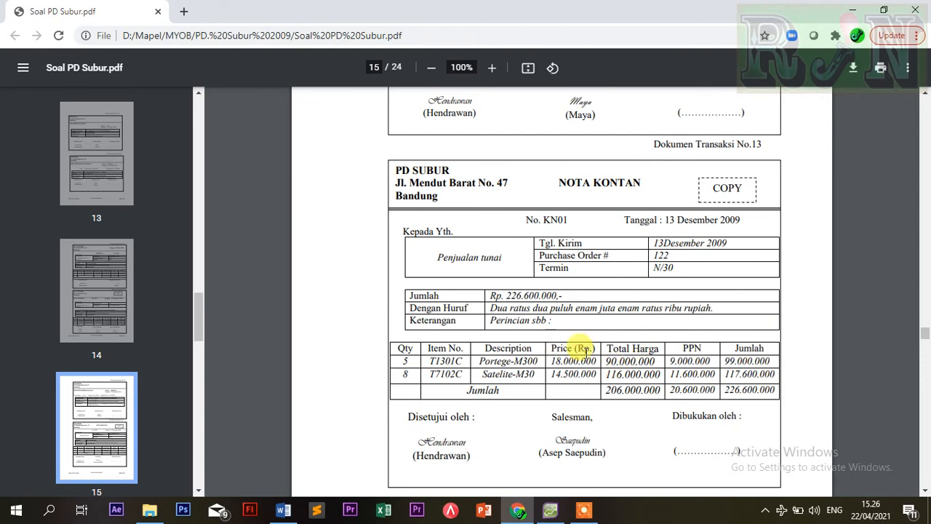
pyautogui.click(550, 510)
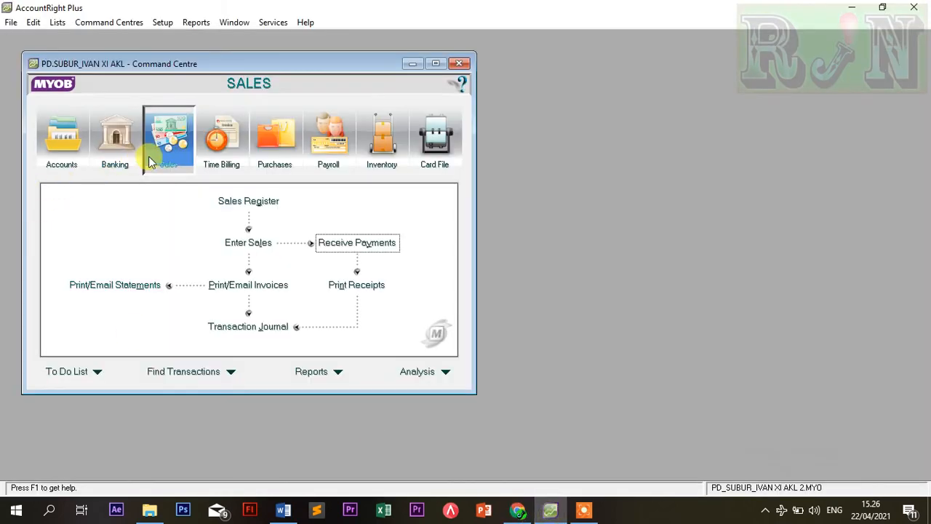
pyautogui.click(236, 243)
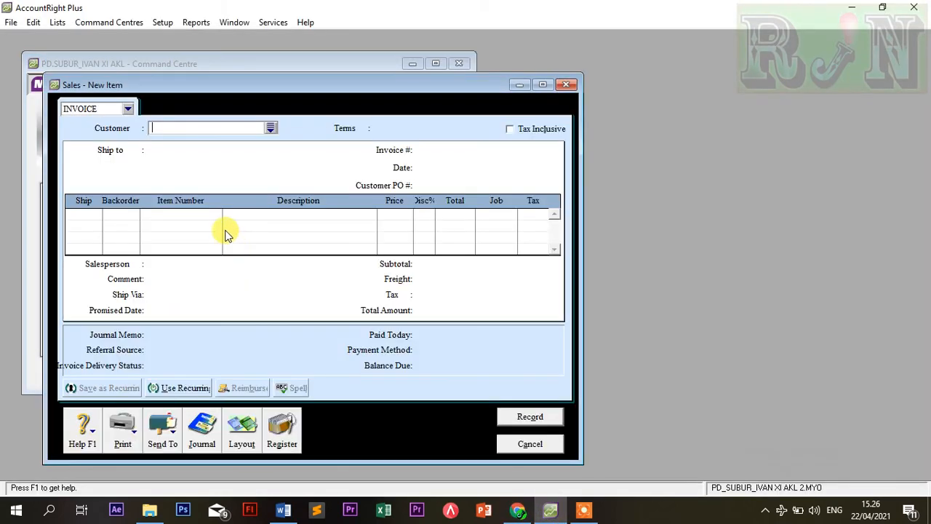
# Create a new customer card named Penjualan Tunai from the invoice's customer selection
pyautogui.click(271, 128)
pyautogui.click(355, 370)
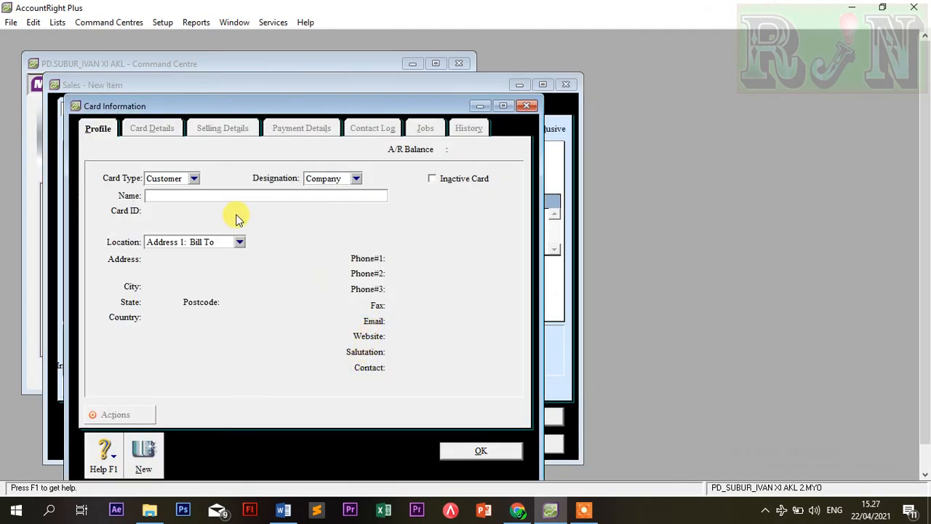
pyautogui.write('Penjua')
pyautogui.write('lam ')
pyautogui.write('Tunai')
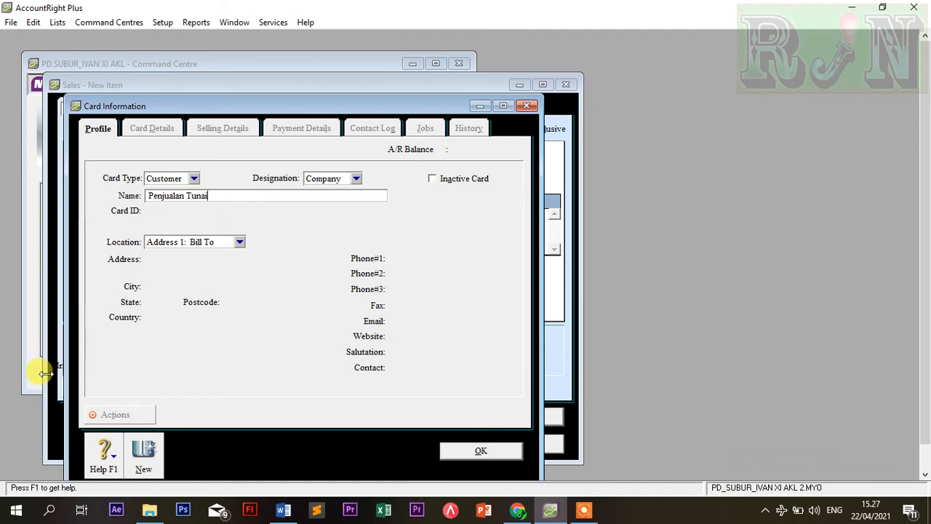
pyautogui.click(448, 453)
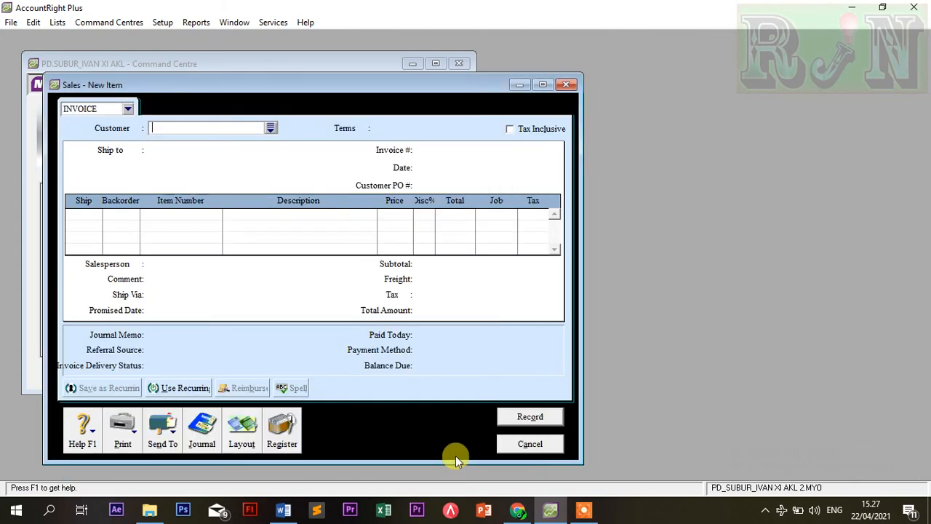
# Assign the invoice to customer Penjualan Tunai, with invoice number KN01, date 13/12/2009 and customer PO number 122
pyautogui.click(272, 127)
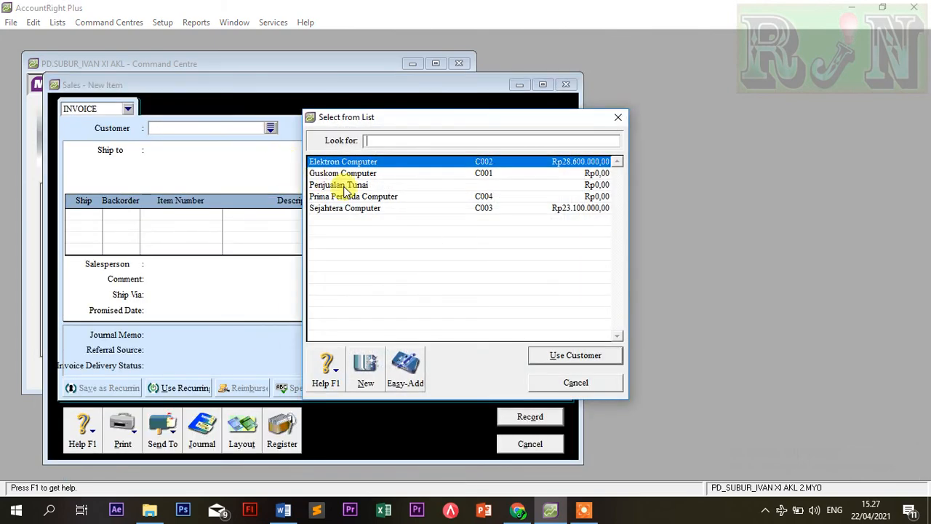
pyautogui.doubleClick(353, 187)
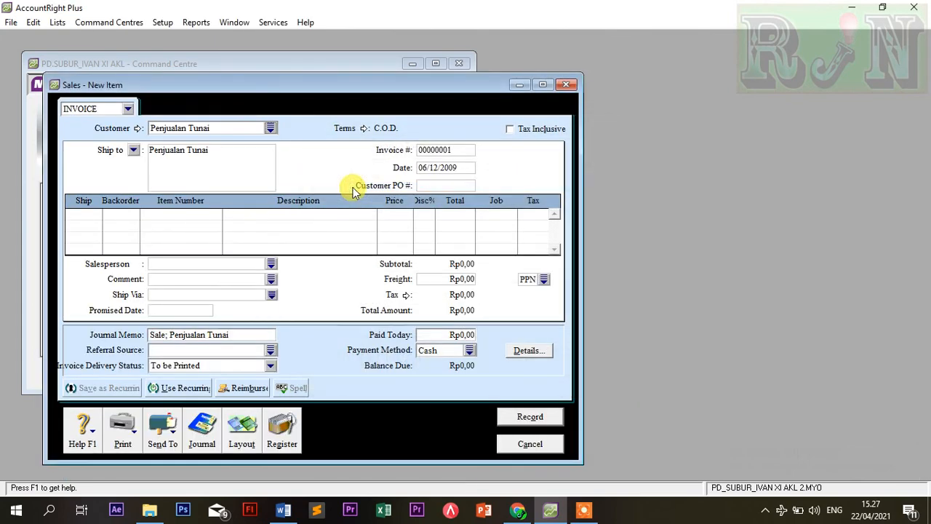
pyautogui.click(453, 151)
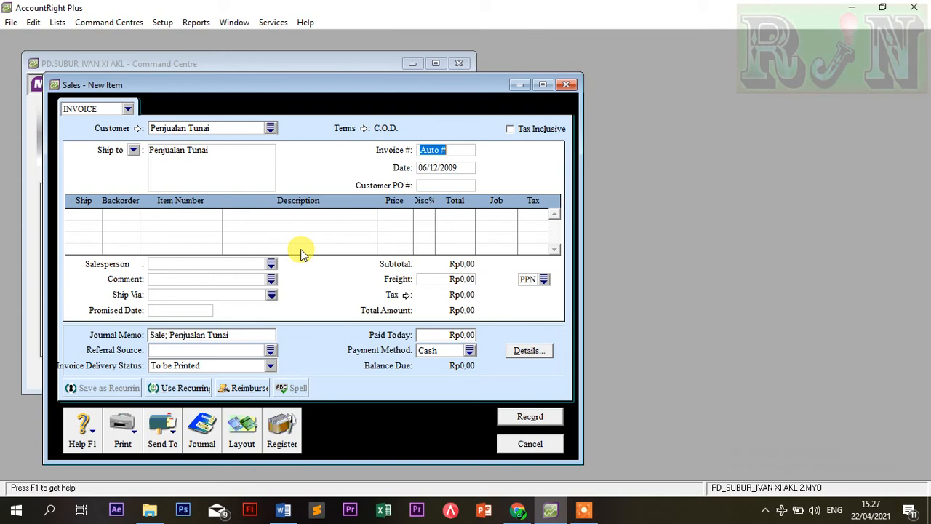
pyautogui.write('KN01')
pyautogui.press('Tab')
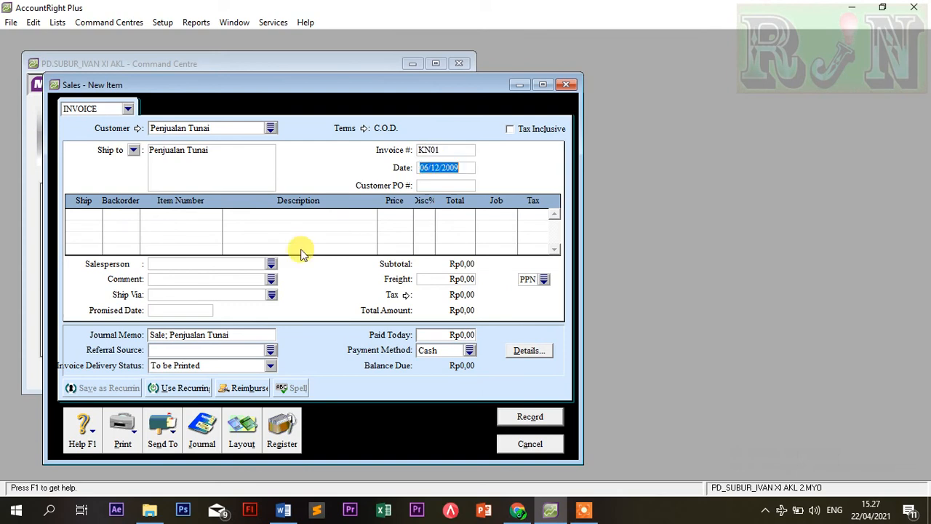
pyautogui.write('13/')
pyautogui.press('Tab')
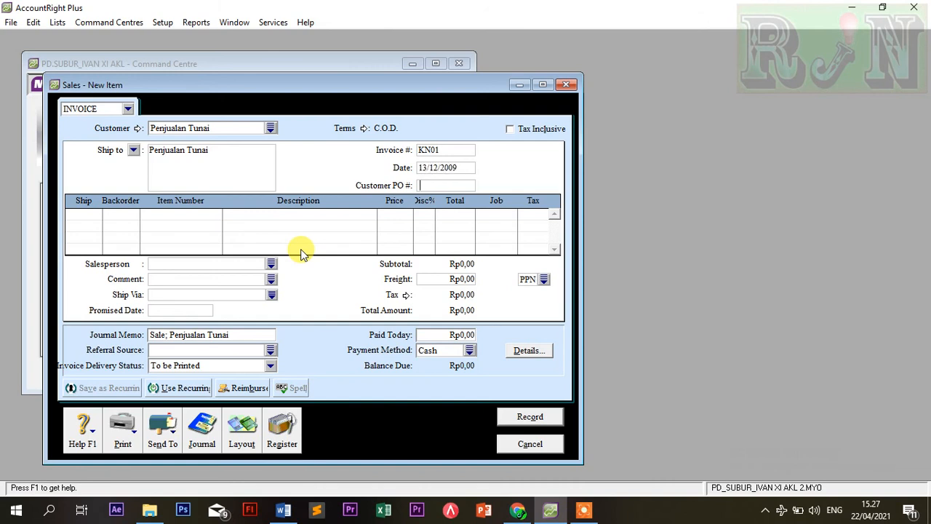
pyautogui.write('122')
# Add the first invoice line with 5 units of item T1301C (Protege-M300) at a price of Rp18.000.000 each
pyautogui.click(76, 214)
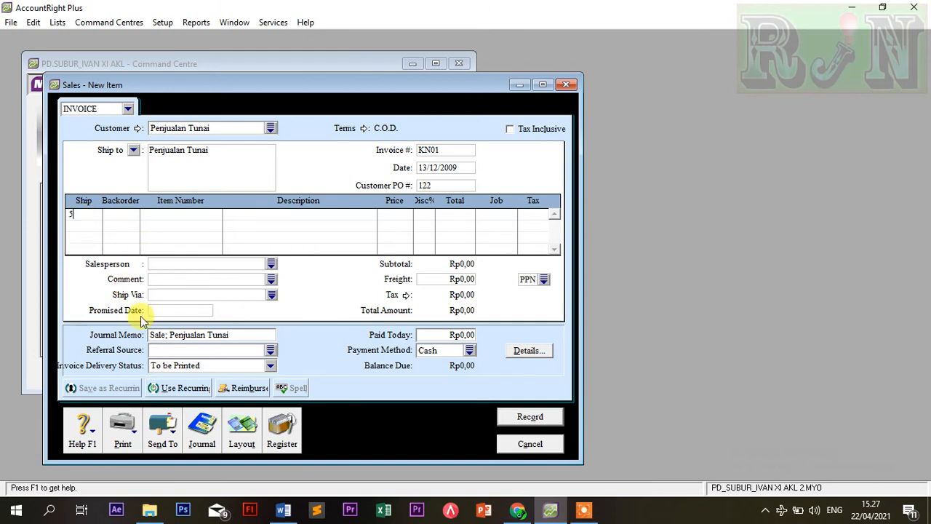
pyautogui.write('5')
pyautogui.click(157, 226)
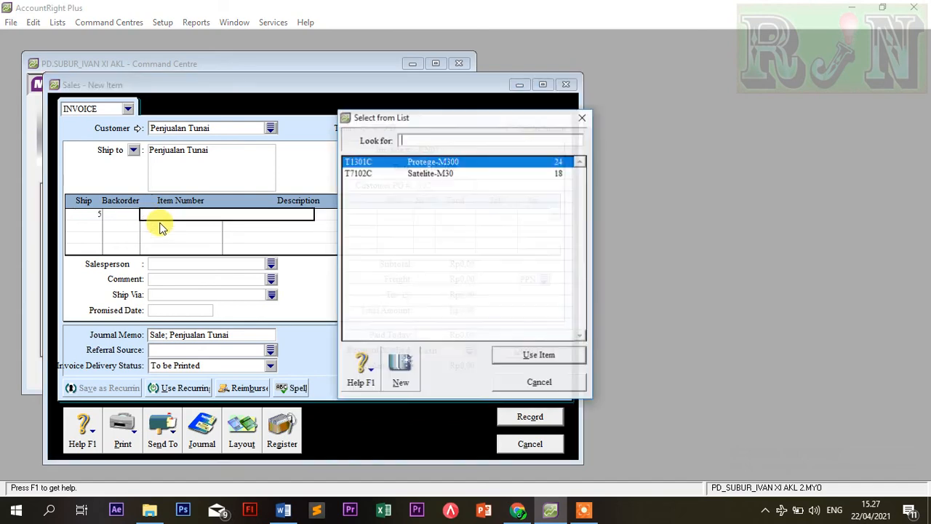
pyautogui.doubleClick(422, 161)
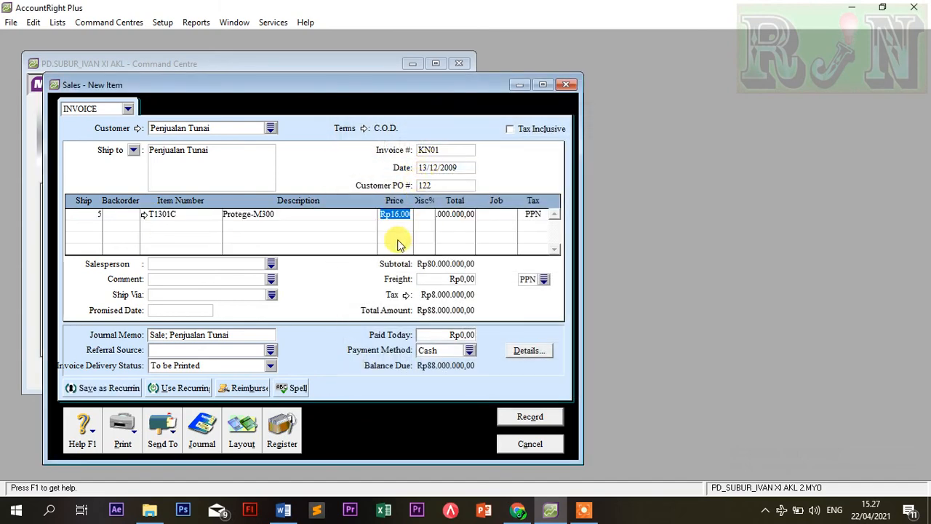
pyautogui.write('18')
pyautogui.write('00.000,')
pyautogui.write('0')
pyautogui.press('Tab')
pyautogui.press('Tab')
pyautogui.press('Tab')
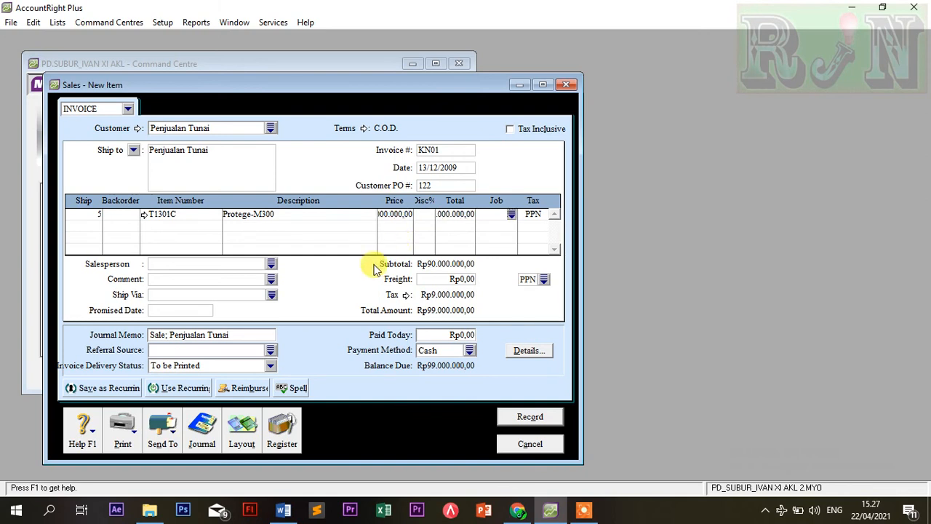
# Add a second line to invoice KN01 for 8 units of item T7102C (Satelite-M30)
pyautogui.press('Tab')
pyautogui.press('Tab')
pyautogui.write('8')
pyautogui.press('Tab')
pyautogui.press('Tab')
pyautogui.press('Tab')
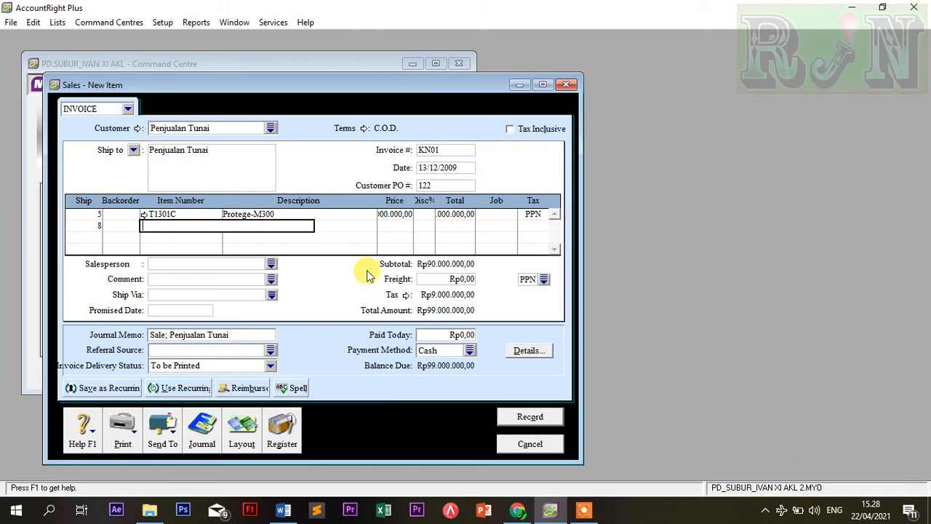
pyautogui.doubleClick(442, 175)
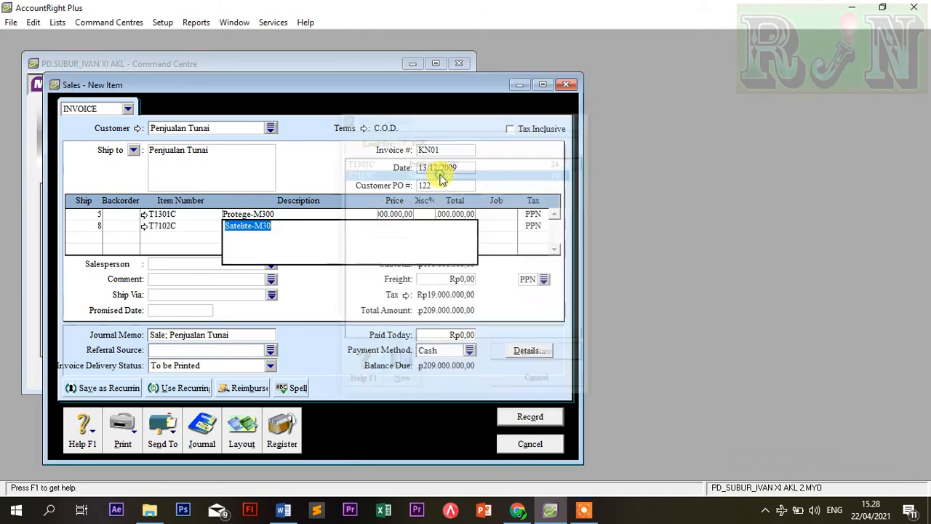
# Set the unit price of the Satelite-M30 line to Rp14.500.000
pyautogui.press('Tab')
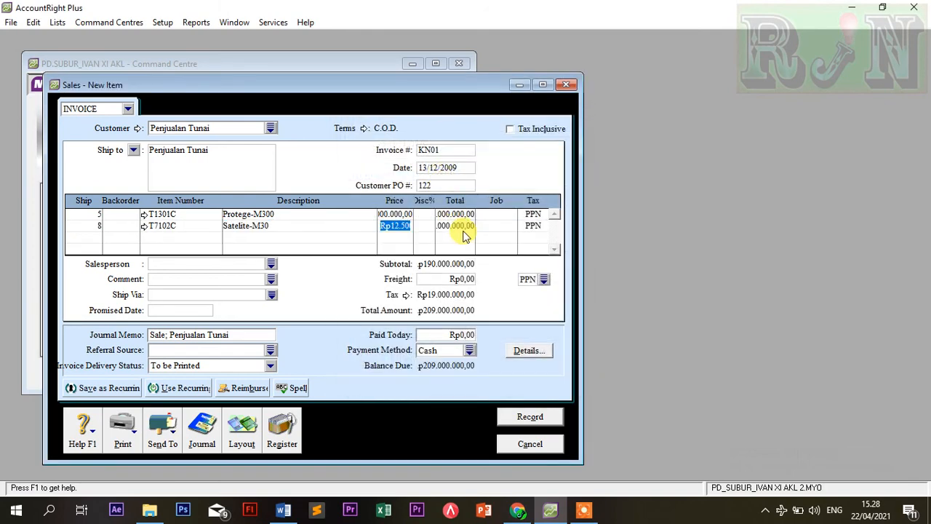
pyautogui.write('1450')
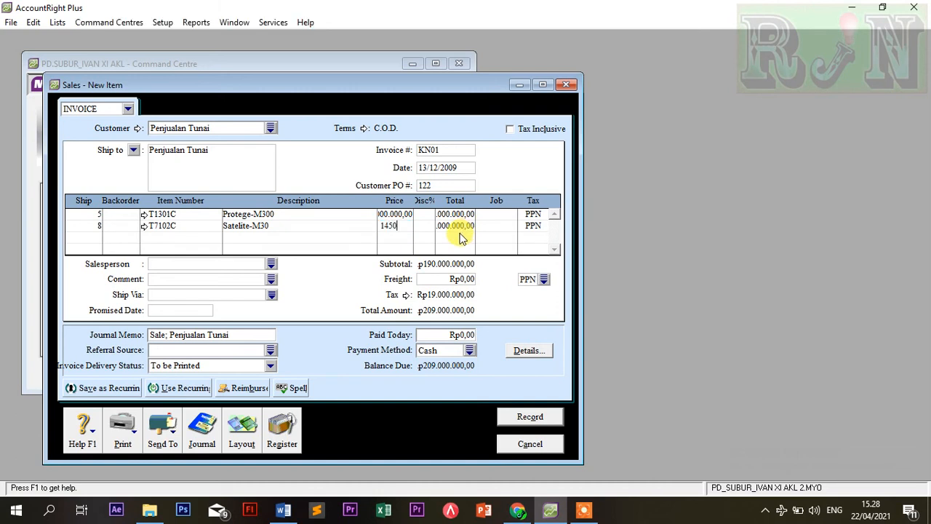
pyautogui.write('0000')
pyautogui.press('Tab')
pyautogui.press('Tab')
pyautogui.press('Tab')
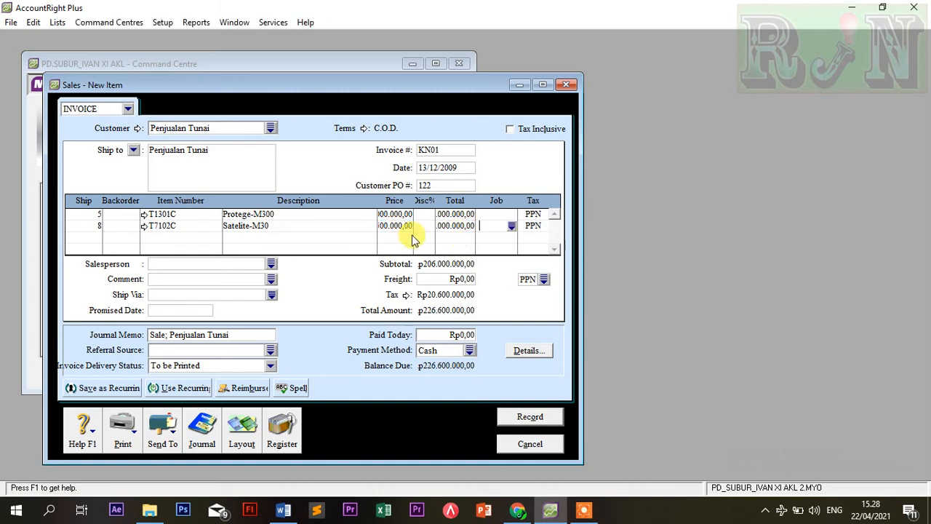
pyautogui.press('Tab')
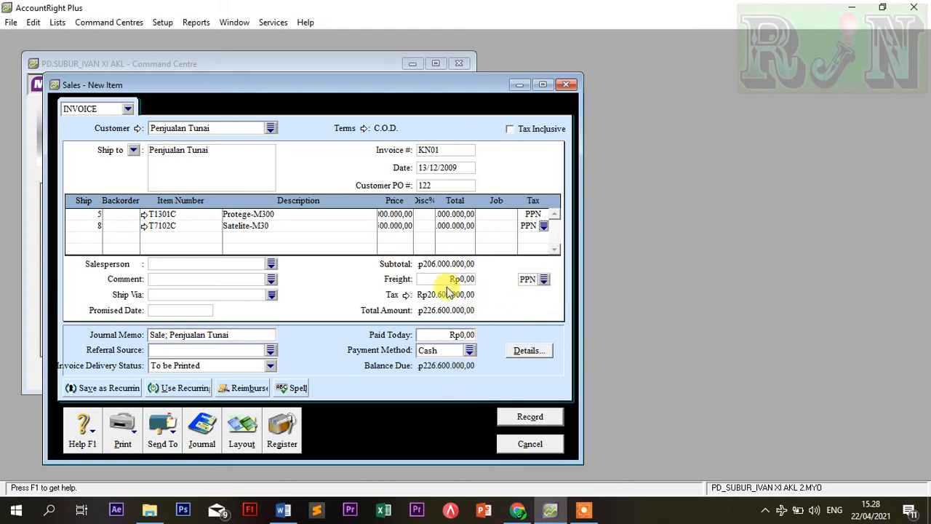
# Enter Rp226.600.000 as the amount paid today on invoice KN01 and record the sale
pyautogui.click(445, 340)
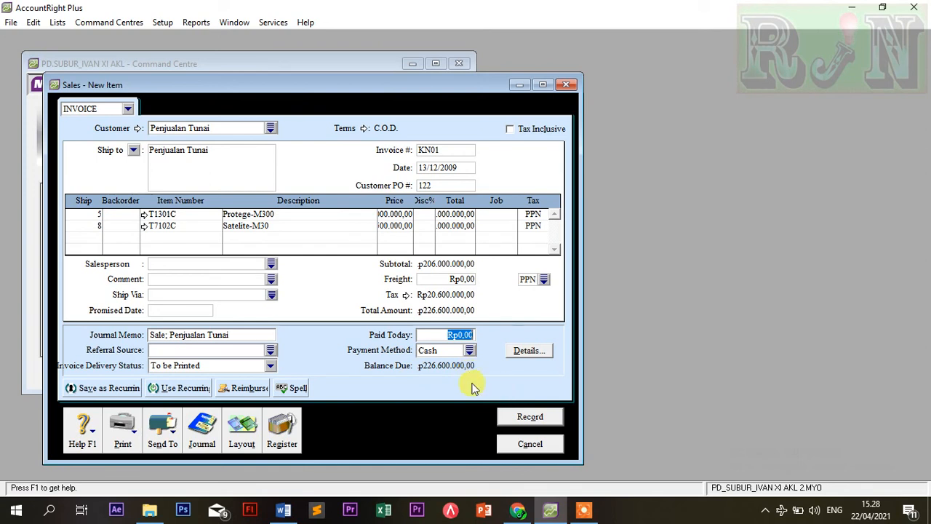
pyautogui.write('226.600.00')
pyautogui.press('Tab')
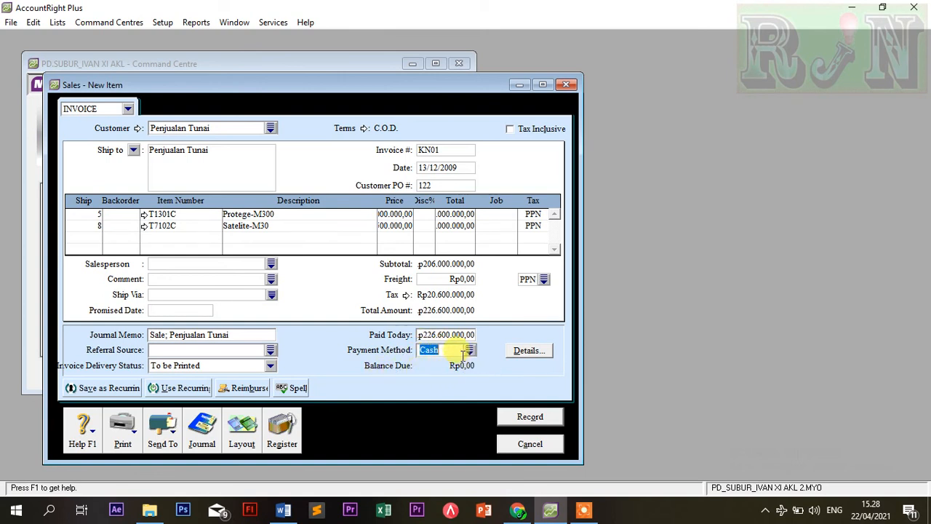
pyautogui.click(530, 416)
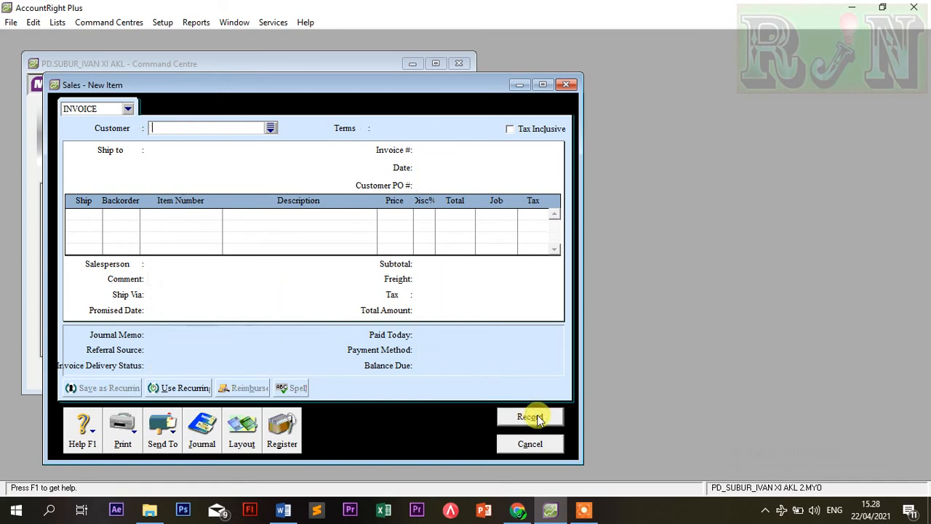
# Review the sales journal entry for KN01, and close the journal and the sales entry window
pyautogui.click(197, 440)
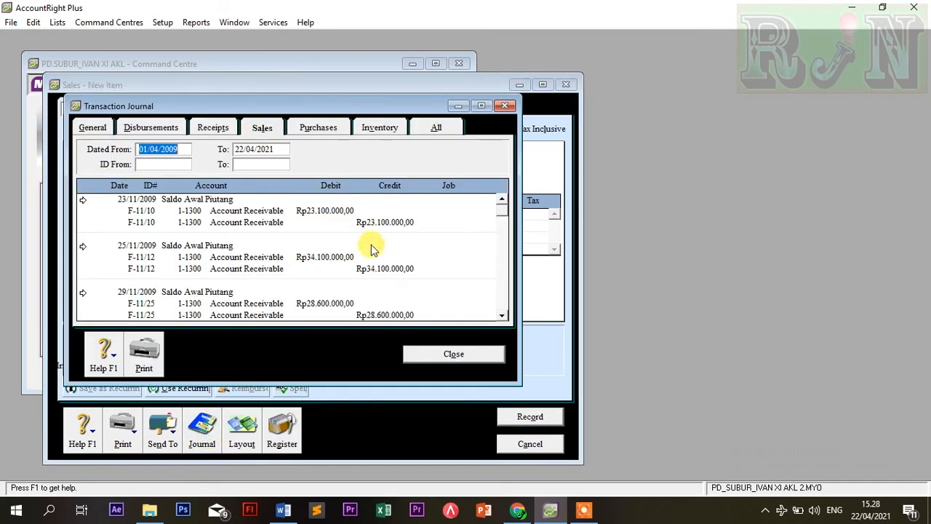
pyautogui.scroll(-10, 370, 246)
pyautogui.scroll(-3, 370, 247)
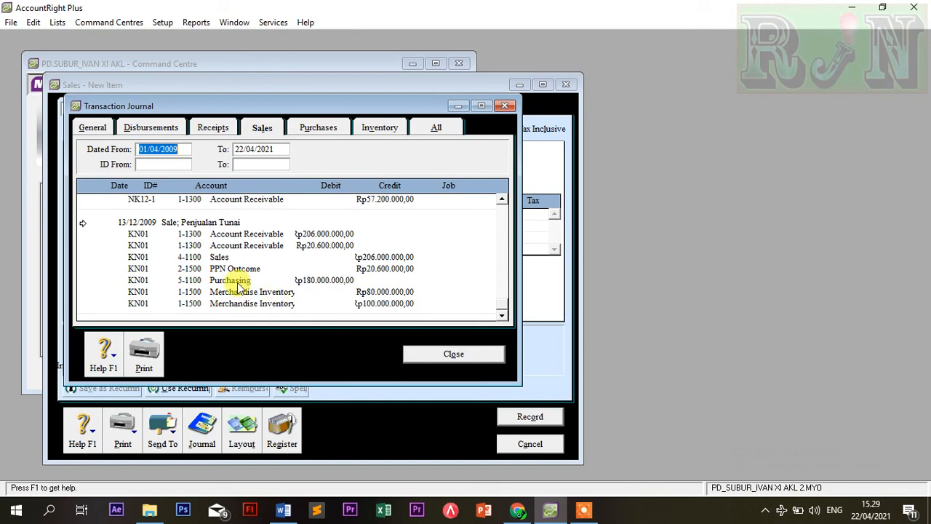
pyautogui.click(450, 355)
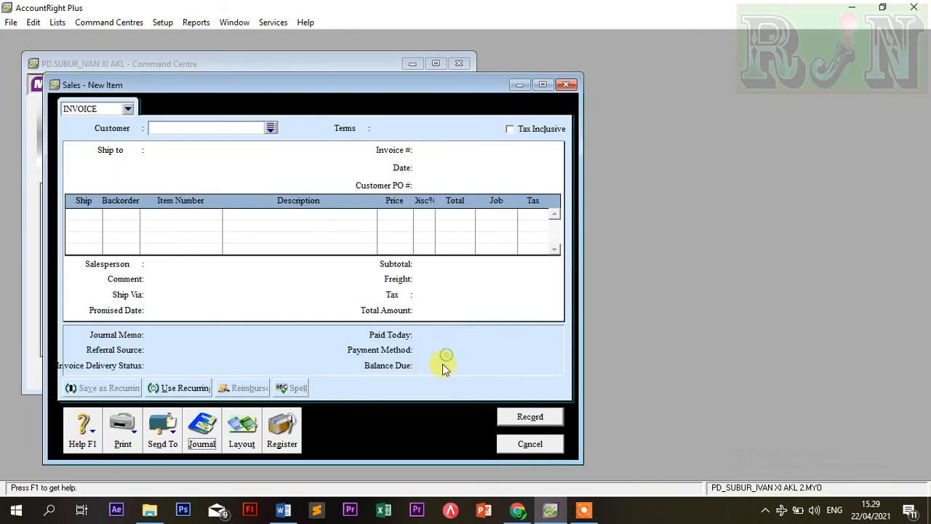
pyautogui.click(517, 441)
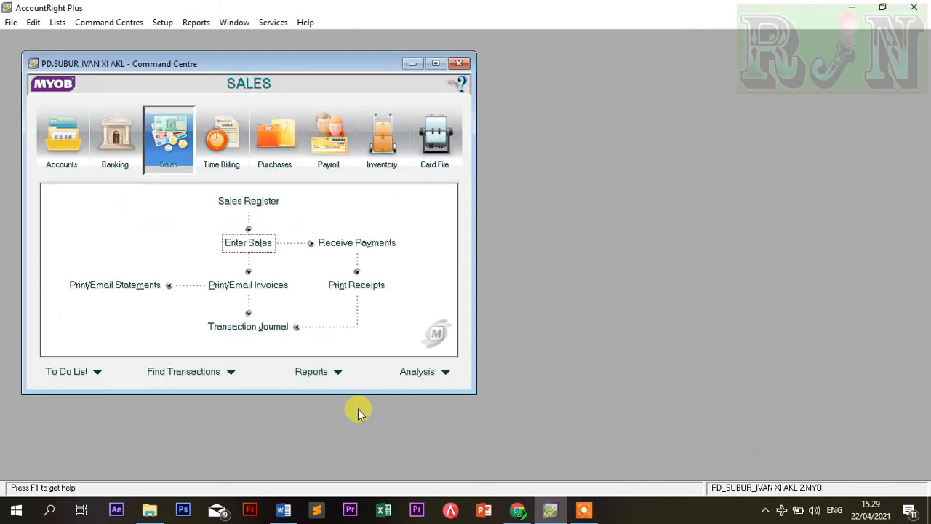
# Switch to the PDF to consult cash receipt BKM12-4 (Dokumen Transaksi No.14), and return to AccountRight Plus
pyautogui.click(518, 509)
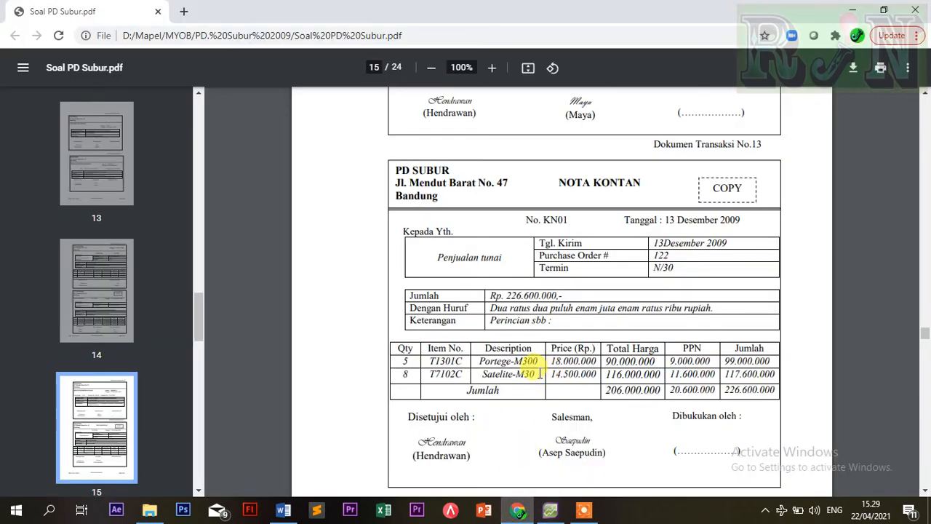
pyautogui.scroll(-10, 540, 374)
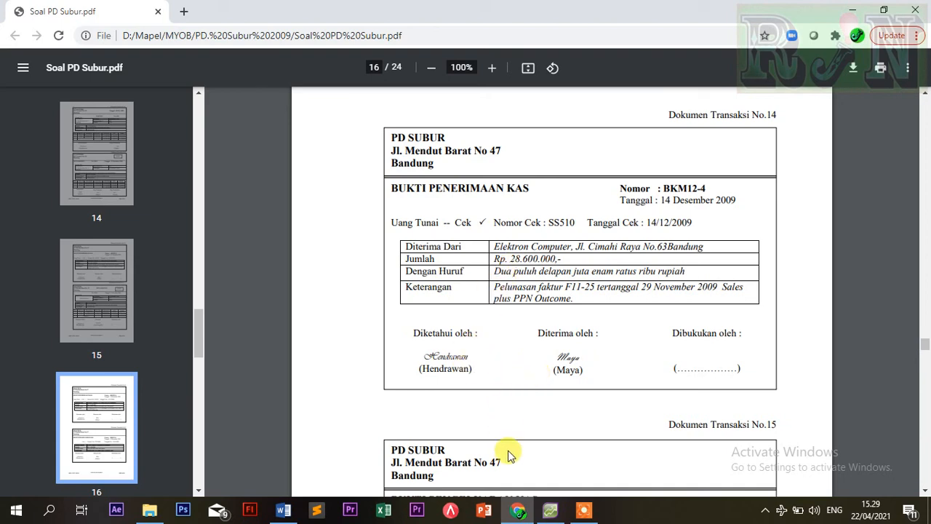
pyautogui.moveTo(547, 512)
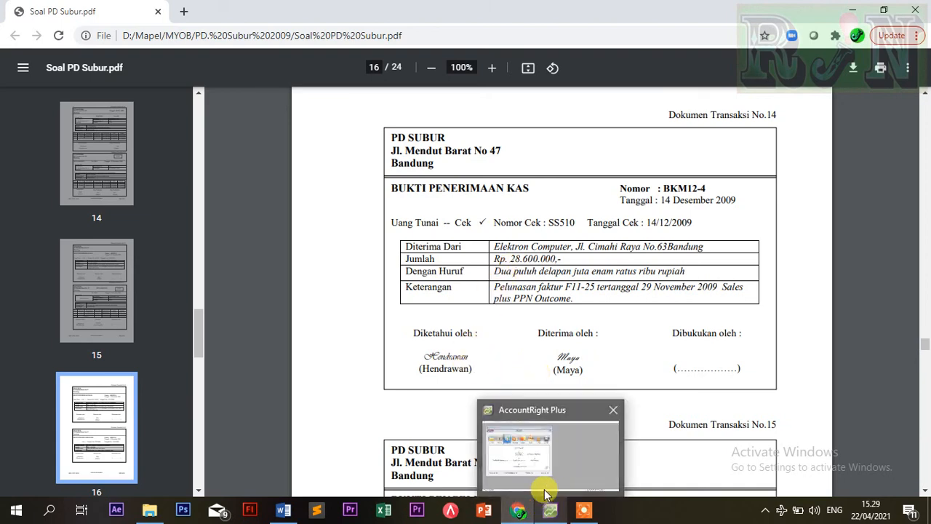
pyautogui.moveTo(546, 493)
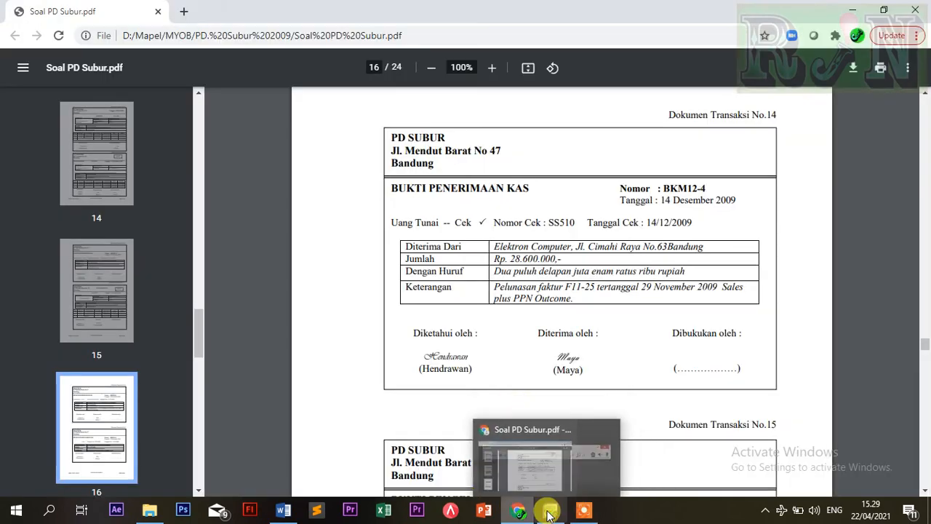
pyautogui.click(549, 513)
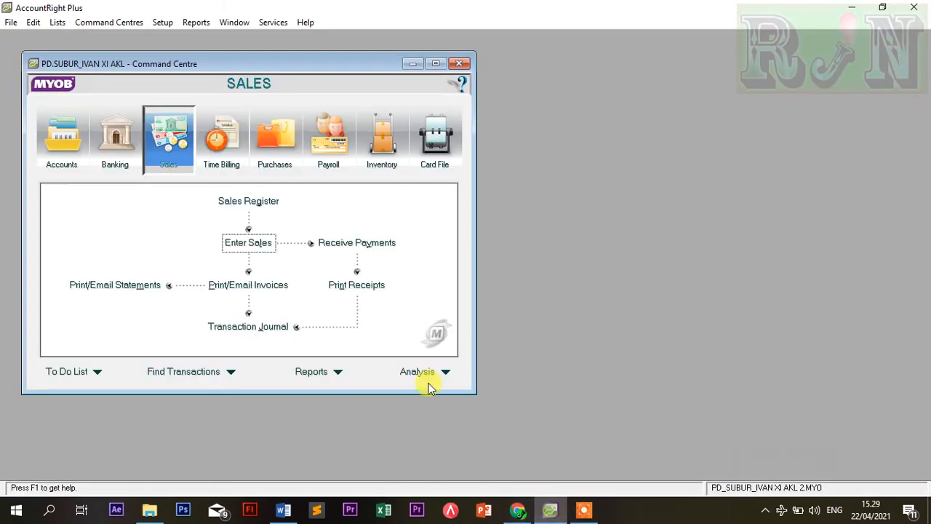
# Start a customer payment from Elektron Computer with Rp28.600.000 as the amount received
pyautogui.click(279, 150)
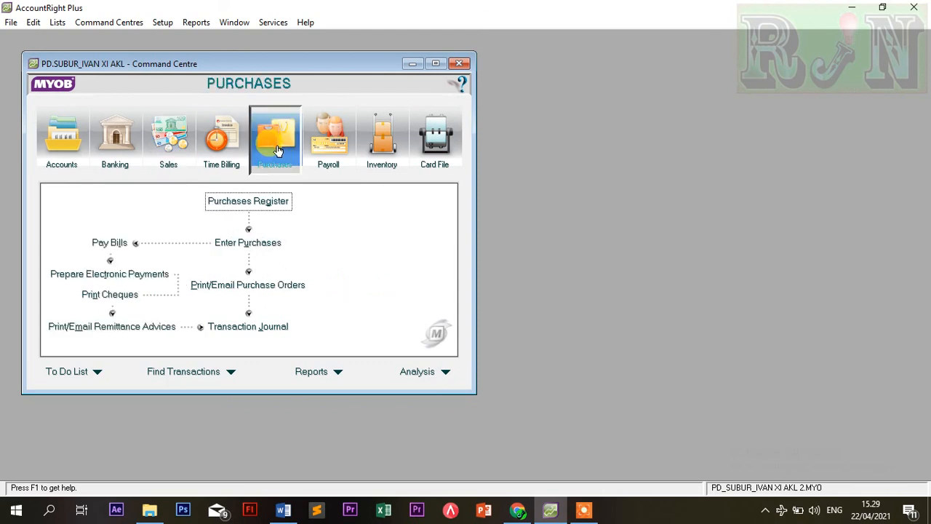
pyautogui.click(168, 141)
pyautogui.click(351, 251)
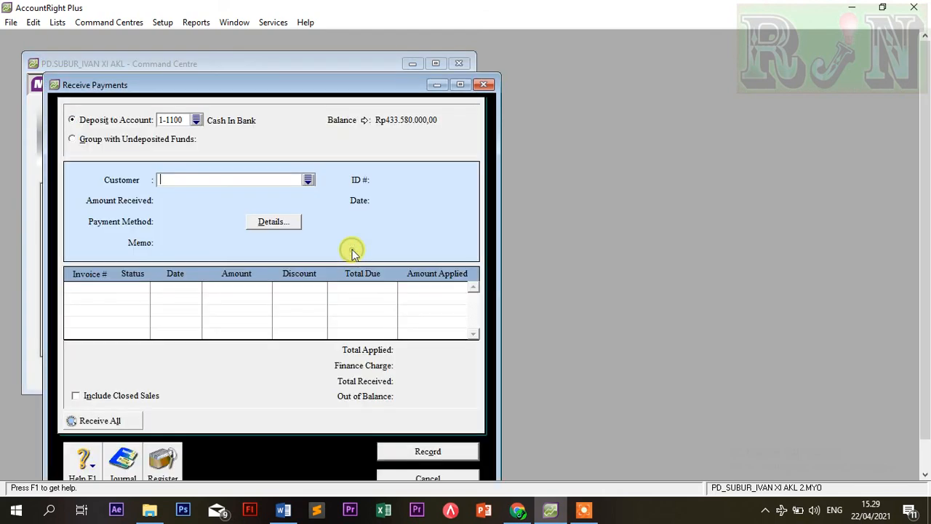
pyautogui.click(308, 180)
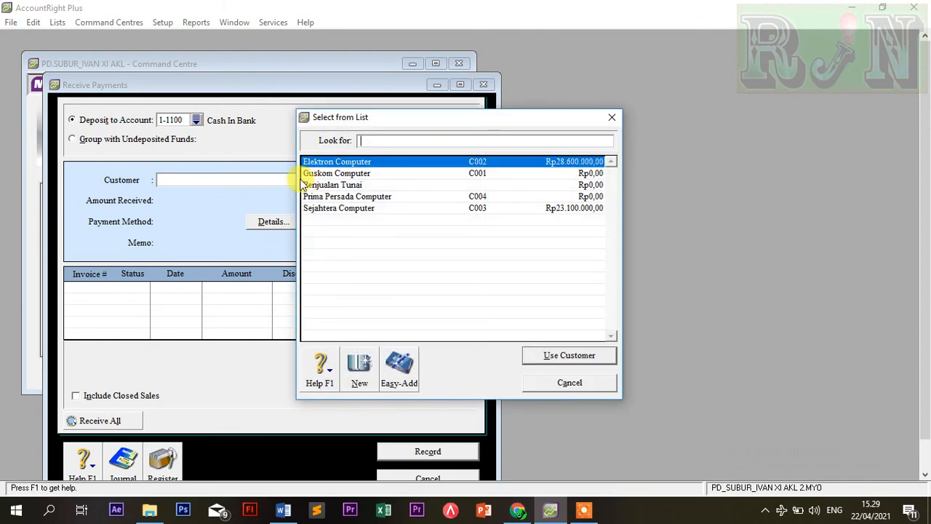
pyautogui.doubleClick(346, 162)
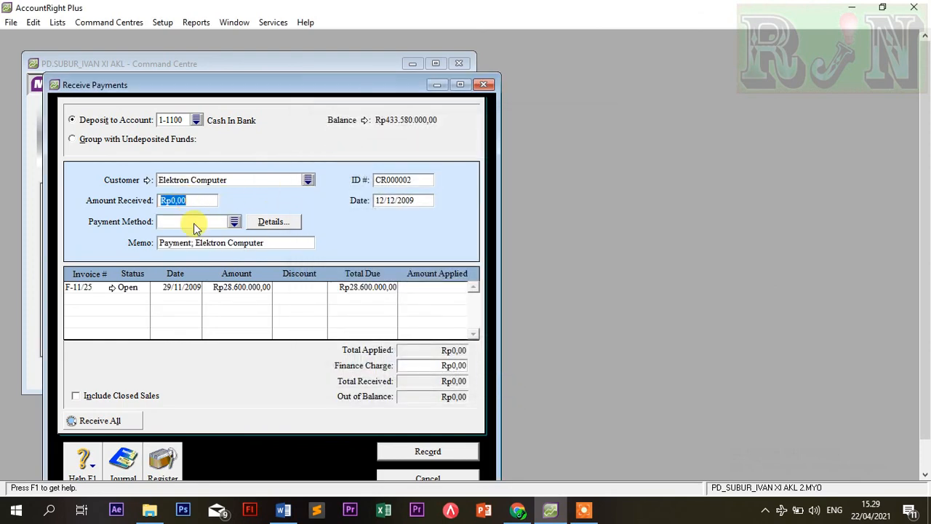
pyautogui.write('28.60')
pyautogui.write('0.0')
pyautogui.write('00')
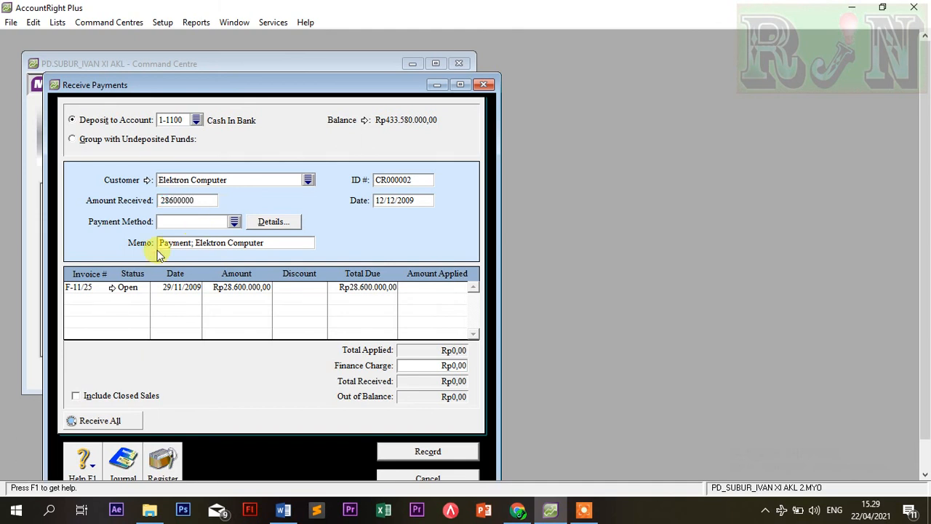
# Set the payment method to Cheque, the payment ID to BKM12-4 and the date to 14/12/2009
pyautogui.click(234, 221)
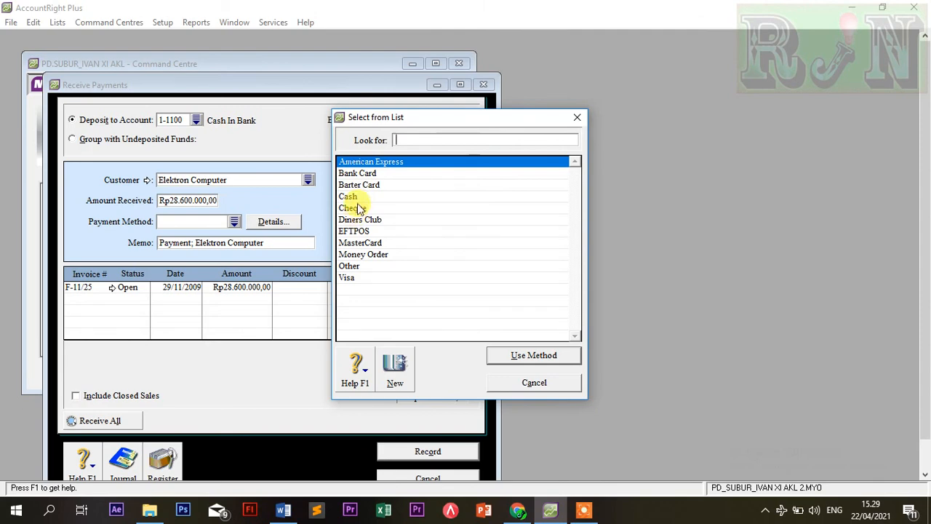
pyautogui.doubleClick(357, 209)
pyautogui.click(400, 180)
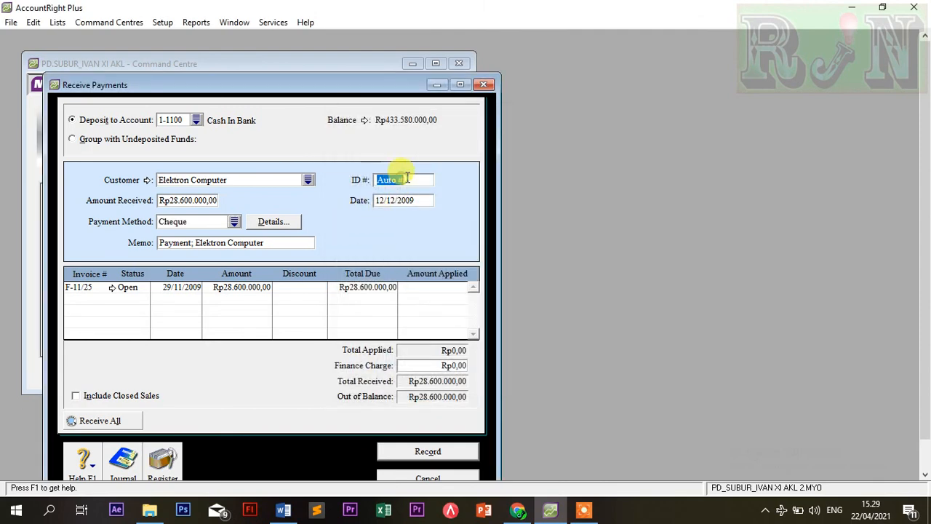
pyautogui.write('B')
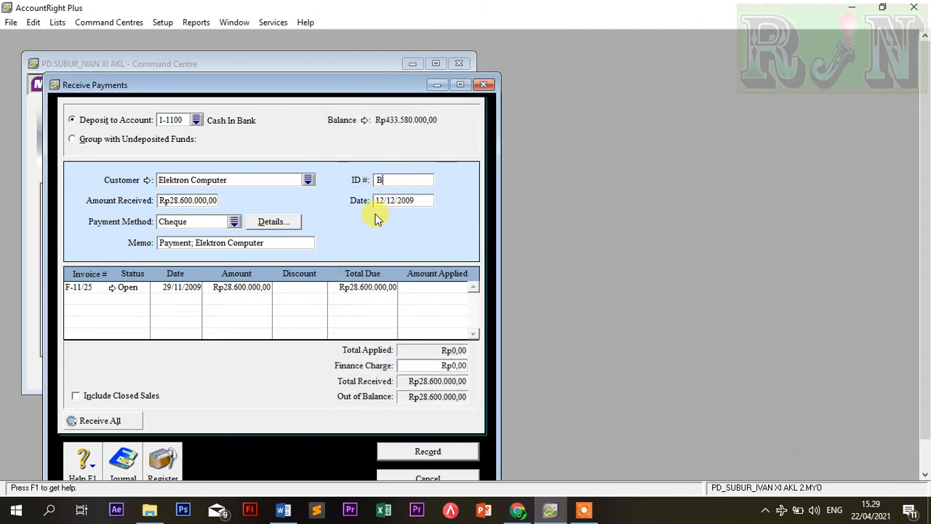
pyautogui.write('KM12-4')
pyautogui.press('Tab')
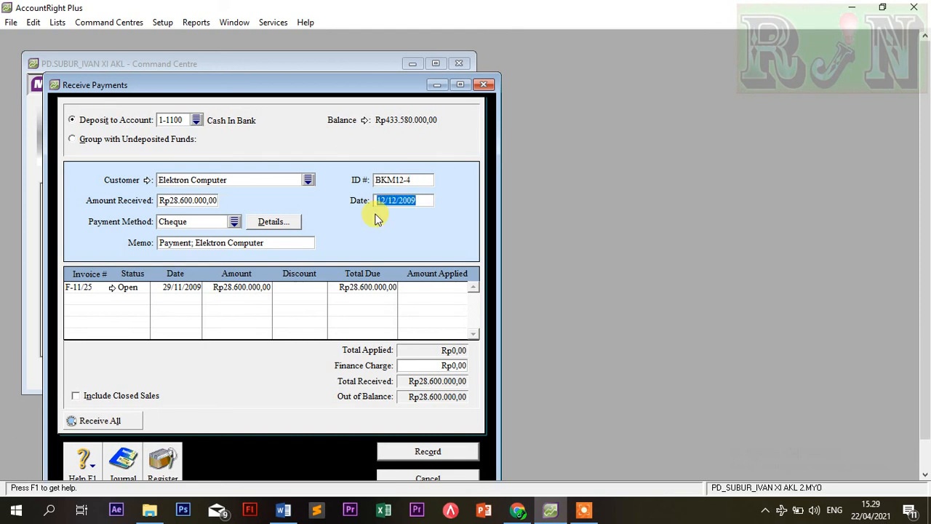
pyautogui.write('14/12/2008')
pyautogui.press('BackSpace')
pyautogui.write('9')
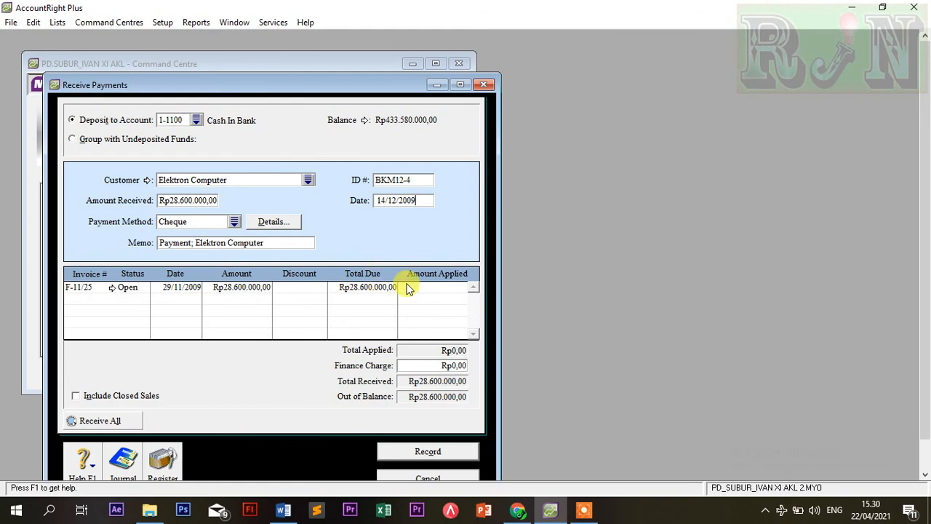
# Apply the full Rp28.600.000 to invoice F-11/25 and record the payment
pyautogui.click(436, 290)
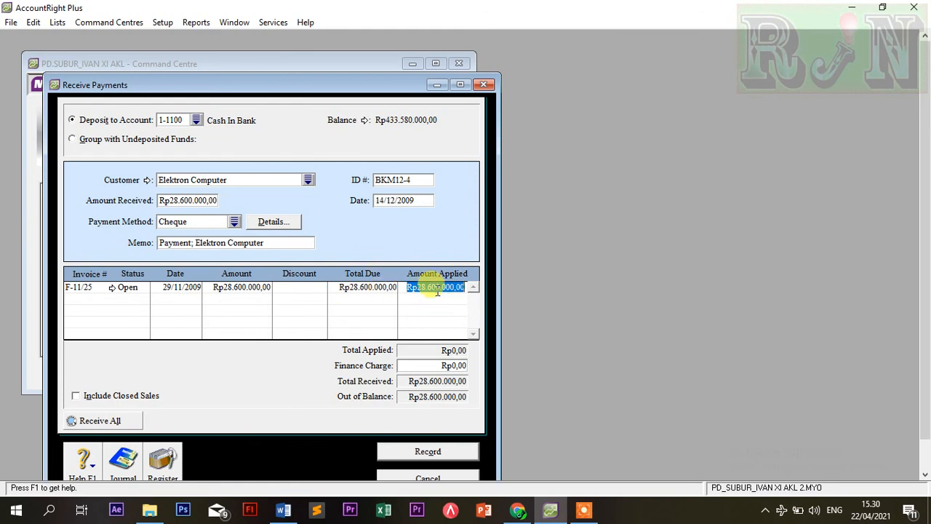
pyautogui.click(425, 366)
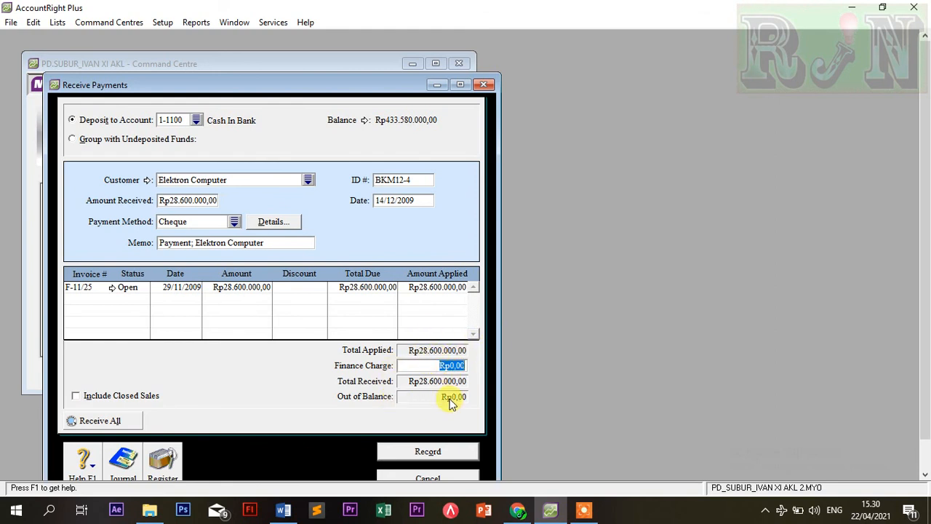
pyautogui.click(435, 452)
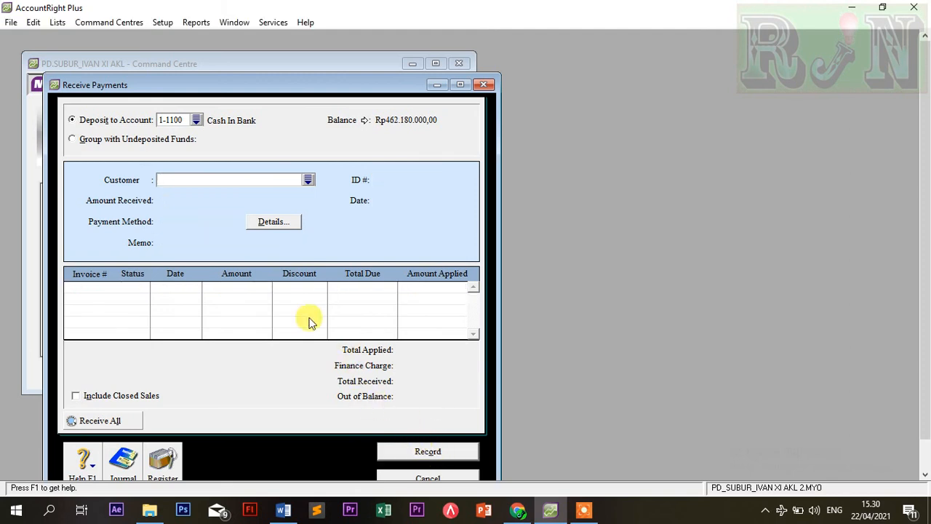
# Review the receipts journal entry for BKM12-4 and close the journal
pyautogui.click(123, 462)
pyautogui.scroll(-3, 301, 287)
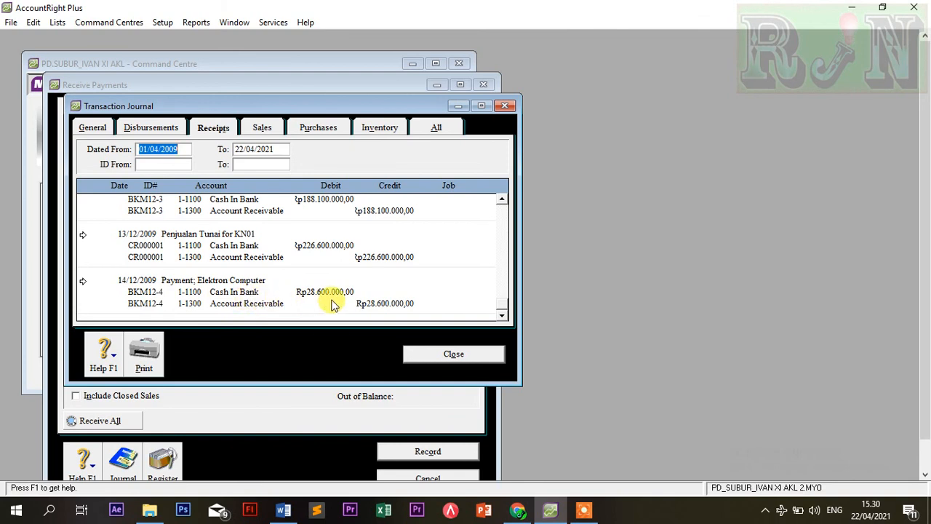
pyautogui.click(452, 354)
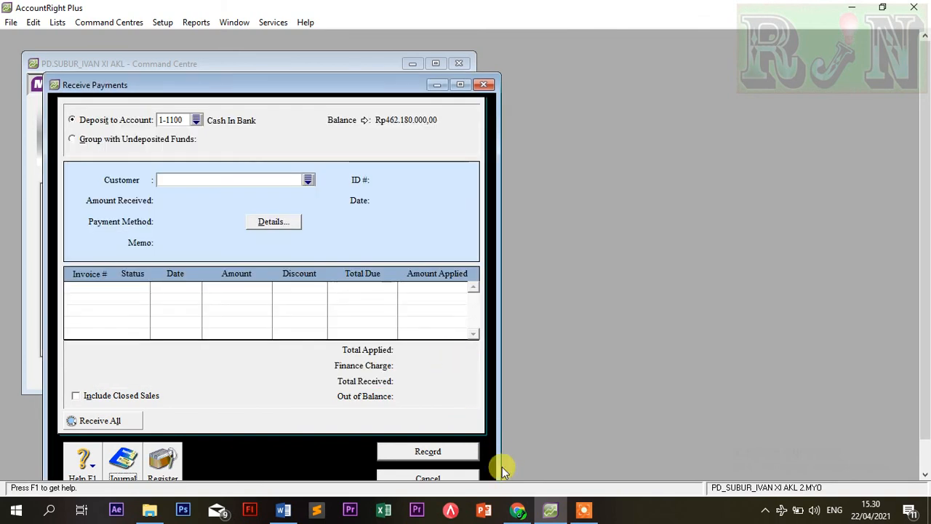
# Switch to the PDF and consult cash disbursement BKK12-4 (Dokumen Transaksi No.15)
pyautogui.click(518, 510)
pyautogui.scroll(-5, 539, 283)
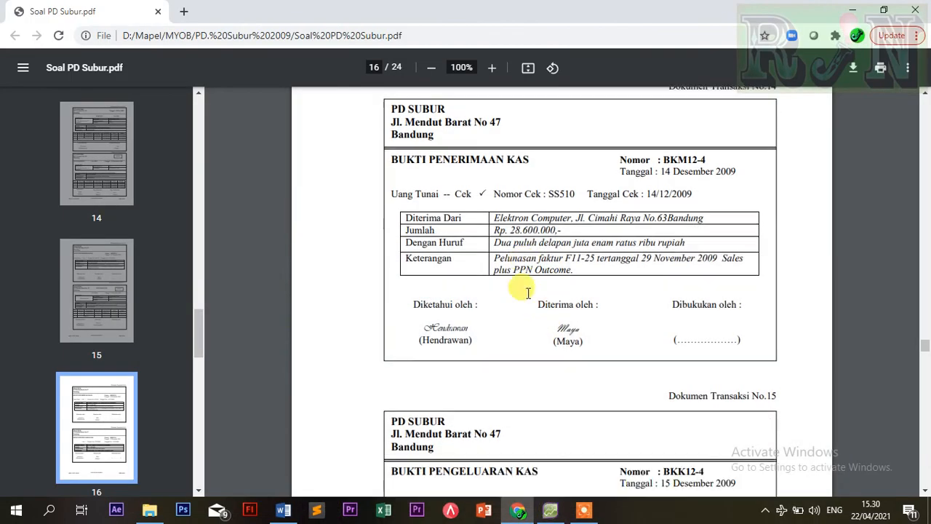
pyautogui.scroll(1, 527, 290)
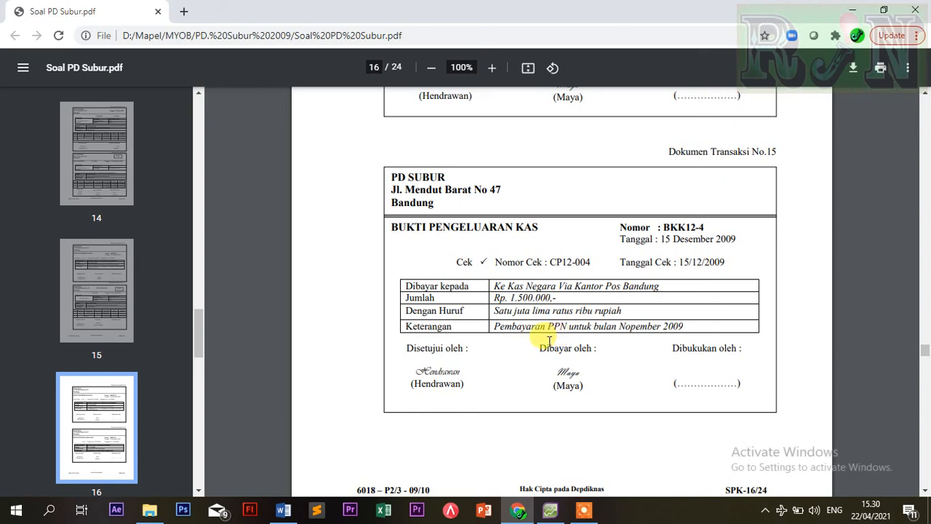
# Switch to MYOB AccountRight Plus, leave Receive Payments and open a Spend Money transaction in Banking
pyautogui.click(550, 510)
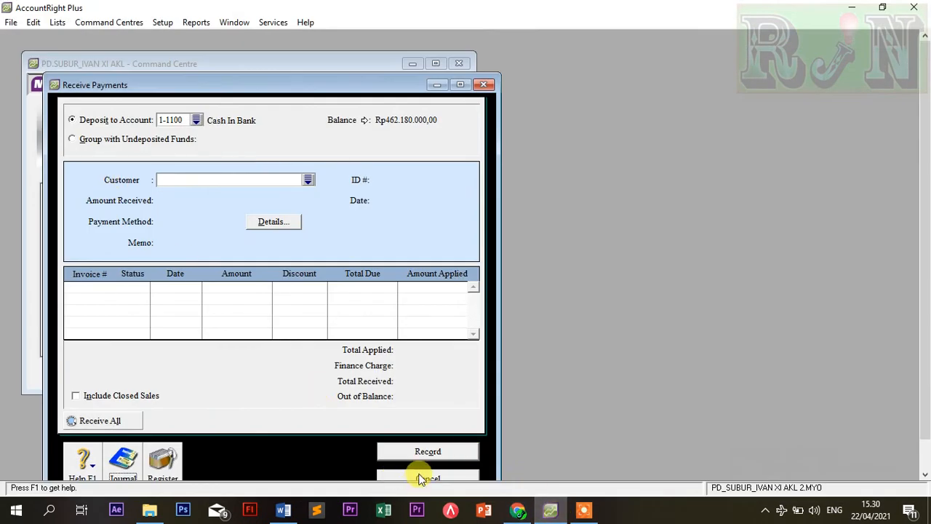
pyautogui.click(422, 478)
pyautogui.click(120, 158)
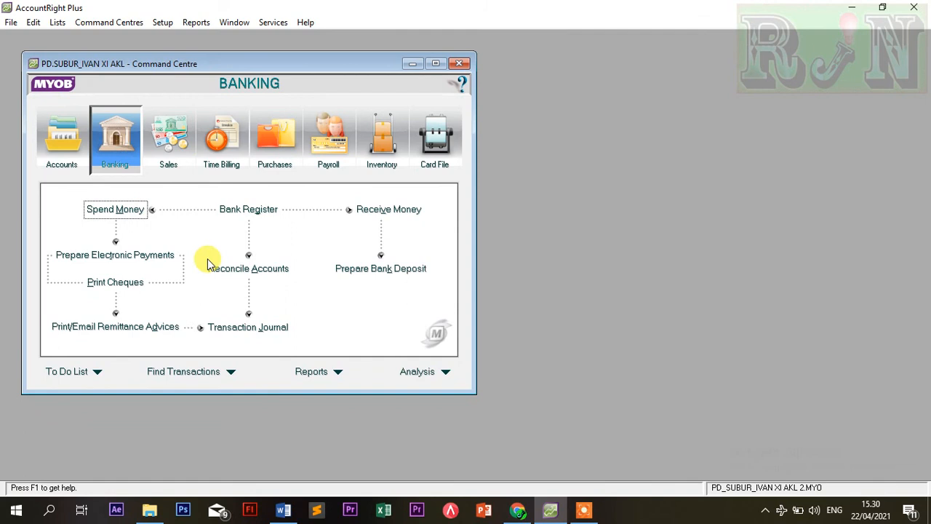
pyautogui.click(124, 209)
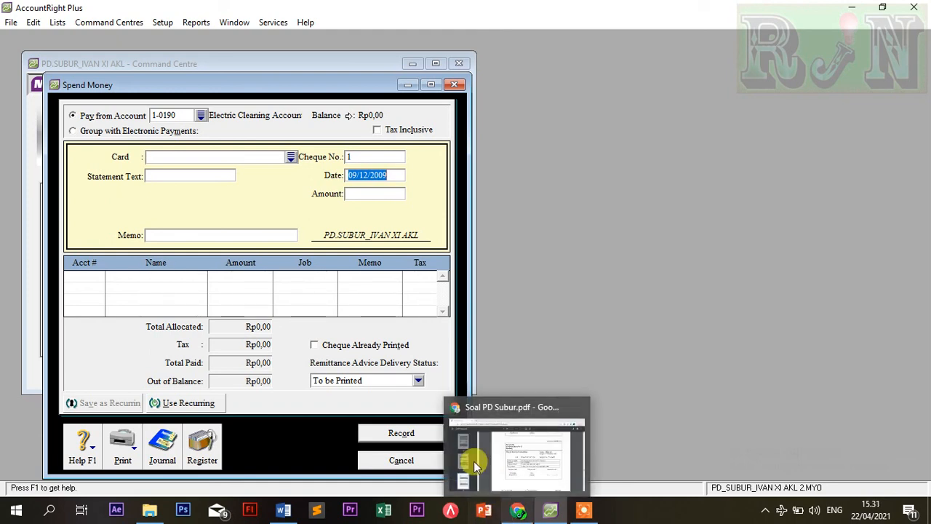
# Set the paying account to 1-1100 Cash In Bank and enter the memo "PPN untuk Nov. 2009"
pyautogui.click(201, 115)
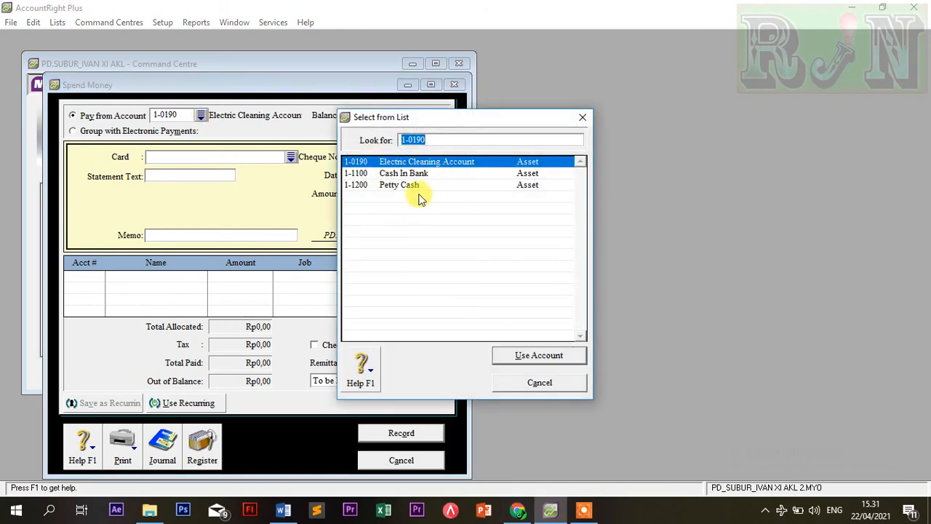
pyautogui.click(407, 175)
pyautogui.click(556, 355)
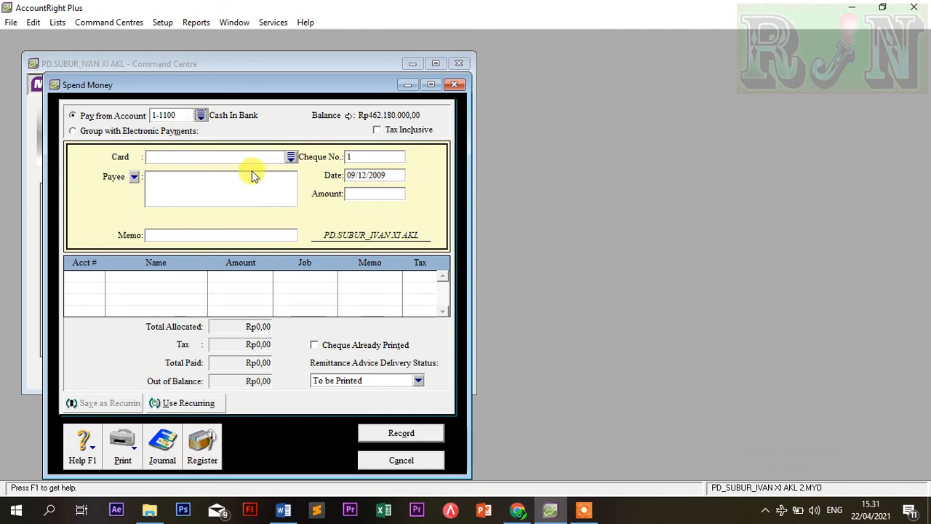
pyautogui.click(211, 235)
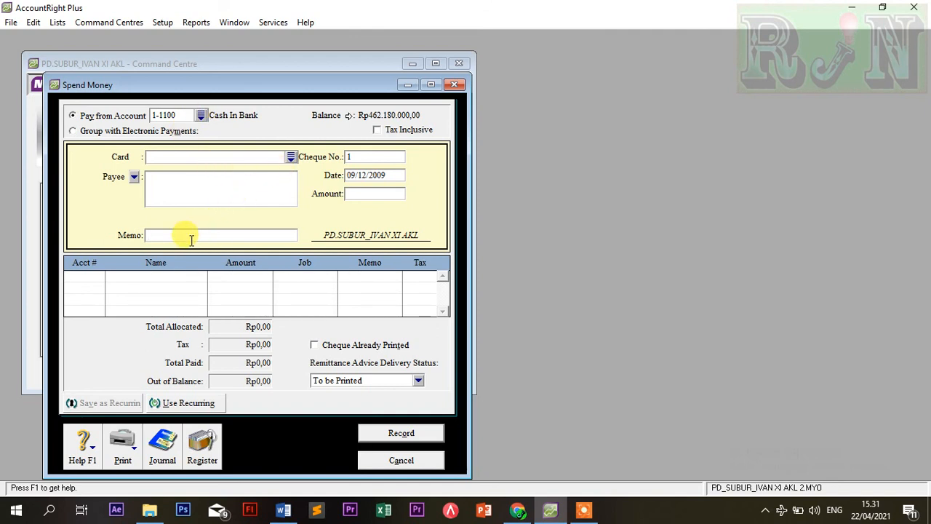
pyautogui.write('PPN untuk Nov. 2009')
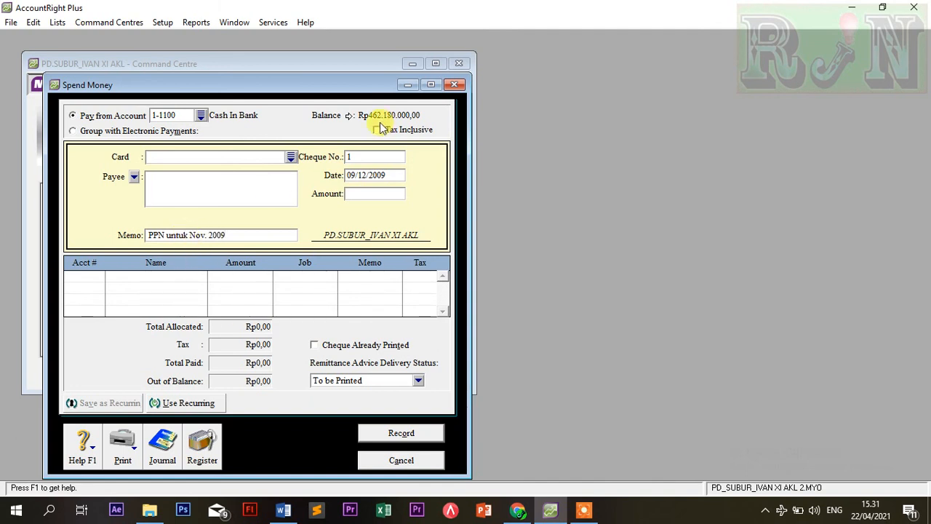
# Set the cheque number to BKK12-4, the date to 15/12/2009 and the amount to Rp1.500.000
pyautogui.click(356, 157)
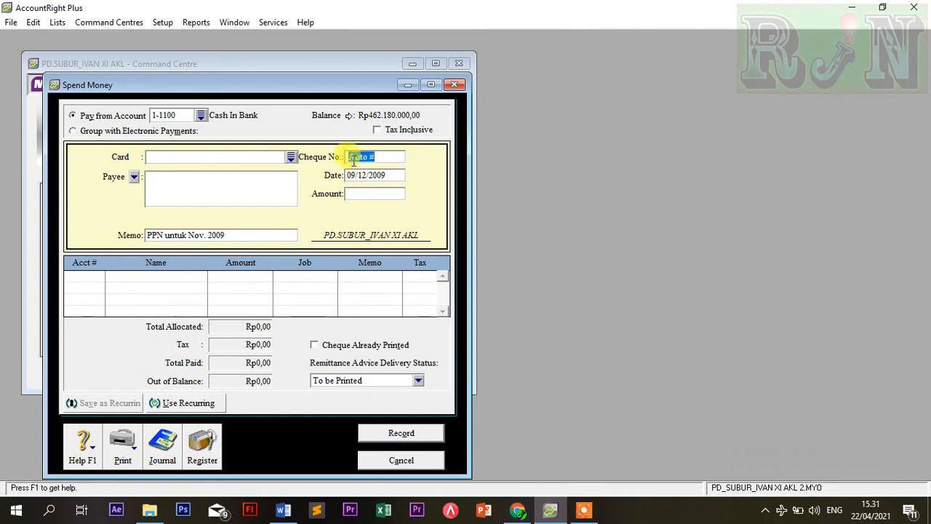
pyautogui.write('BKK')
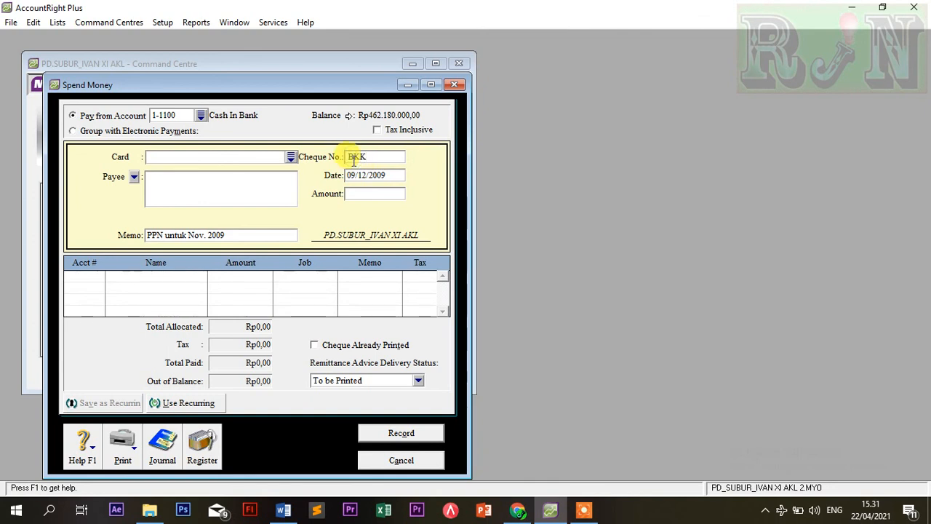
pyautogui.write('12-4')
pyautogui.press('Tab')
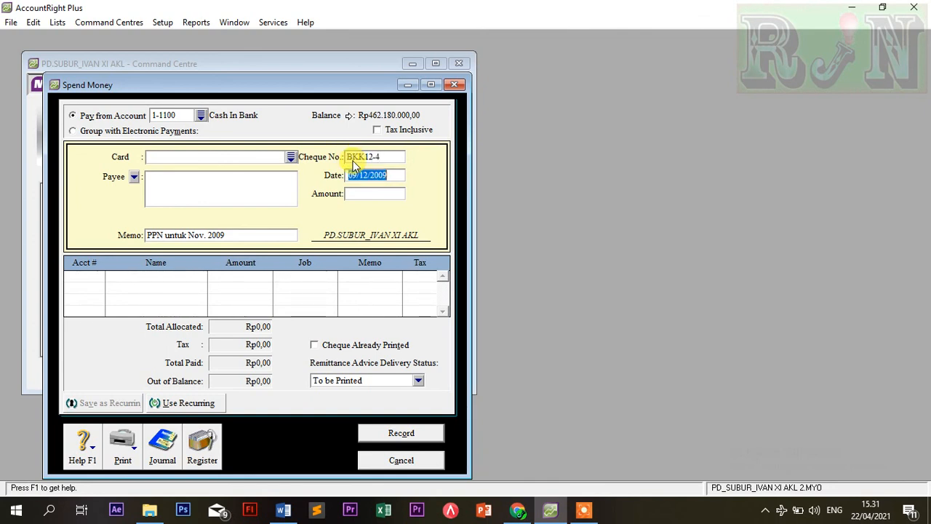
pyautogui.write('15/12/2009')
pyautogui.press('Tab')
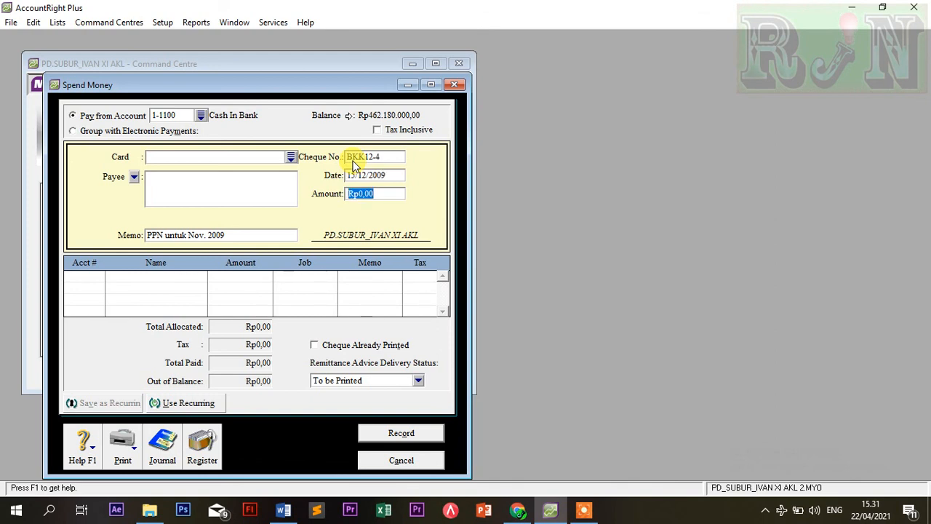
pyautogui.write('1500000')
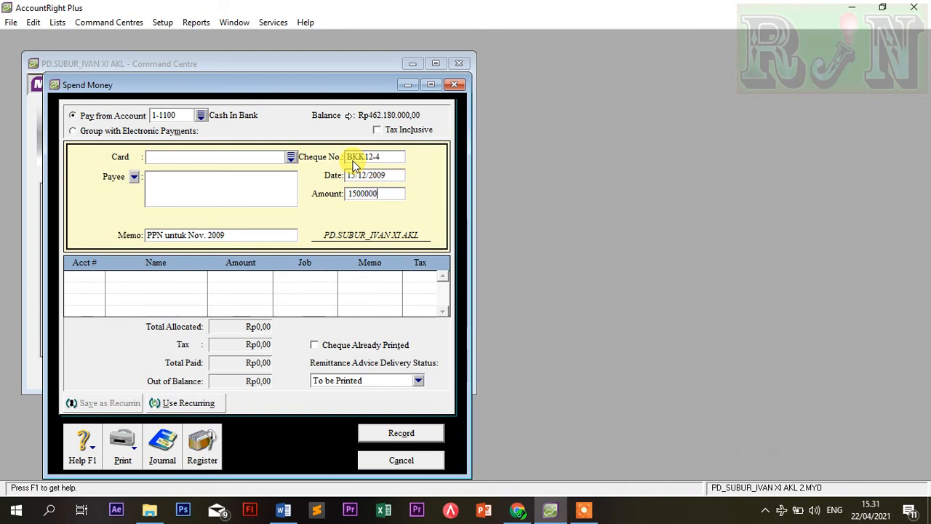
pyautogui.press('Tab')
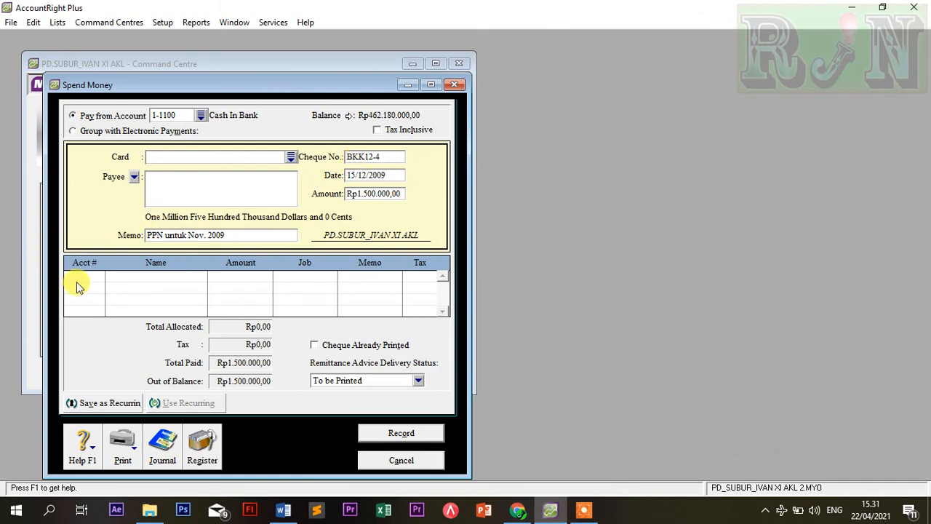
# Allocate the full Rp1.500.000 of the payment to account 2-1400 PPN Payable
pyautogui.click(93, 277)
pyautogui.write('6')
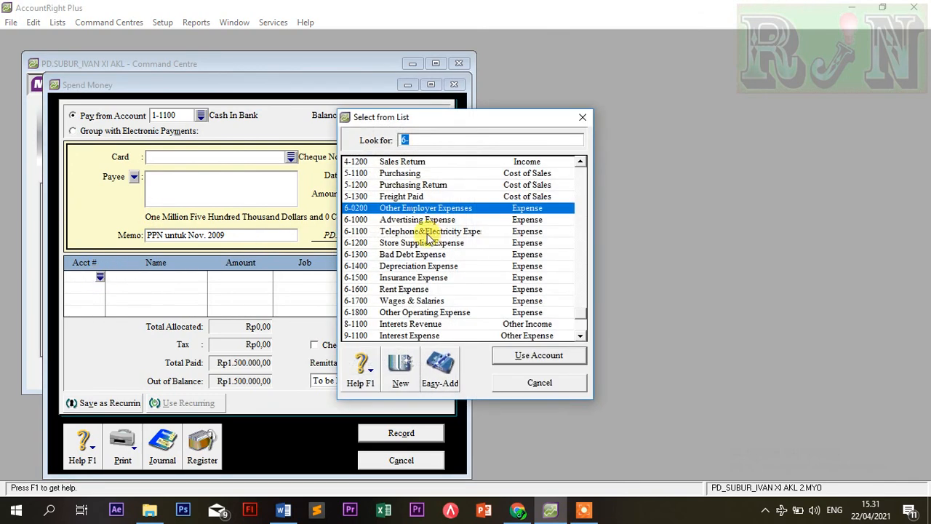
pyautogui.scroll(5, 422, 244)
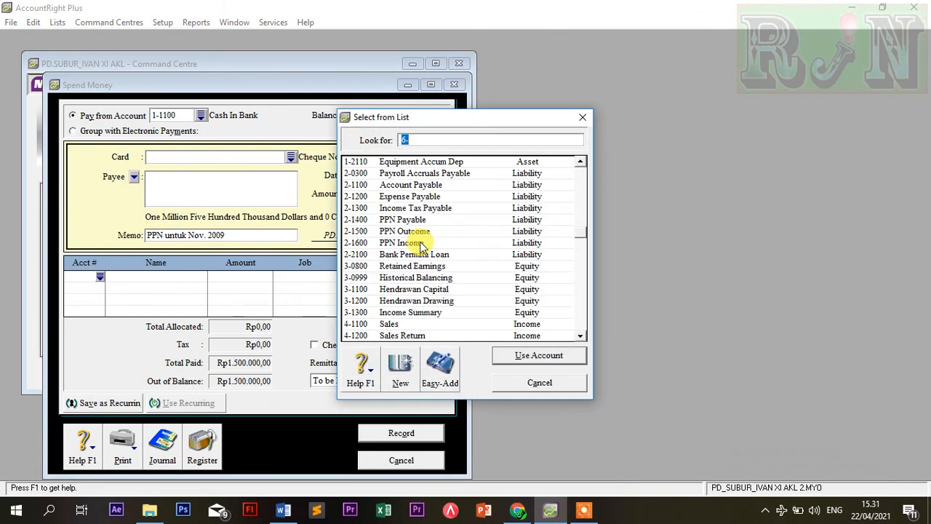
pyautogui.scroll(4, 422, 246)
pyautogui.scroll(-2, 420, 247)
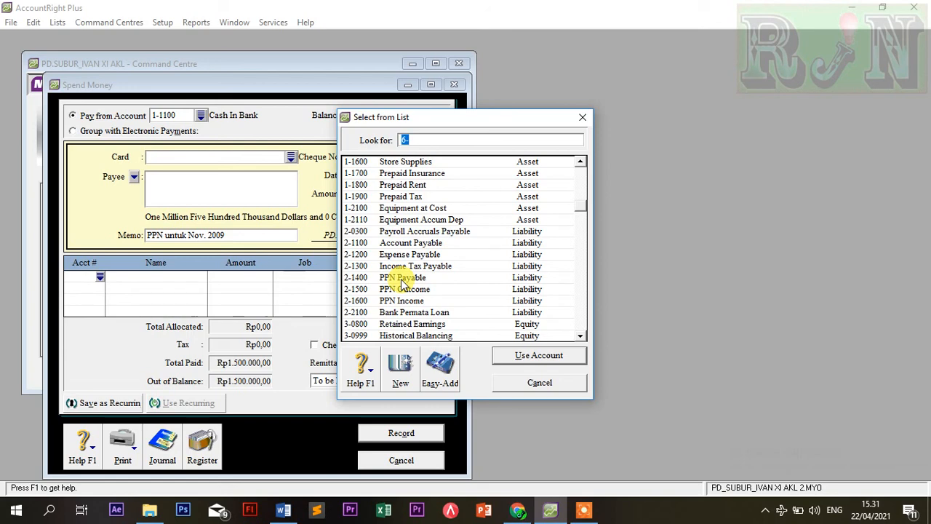
pyautogui.doubleClick(405, 278)
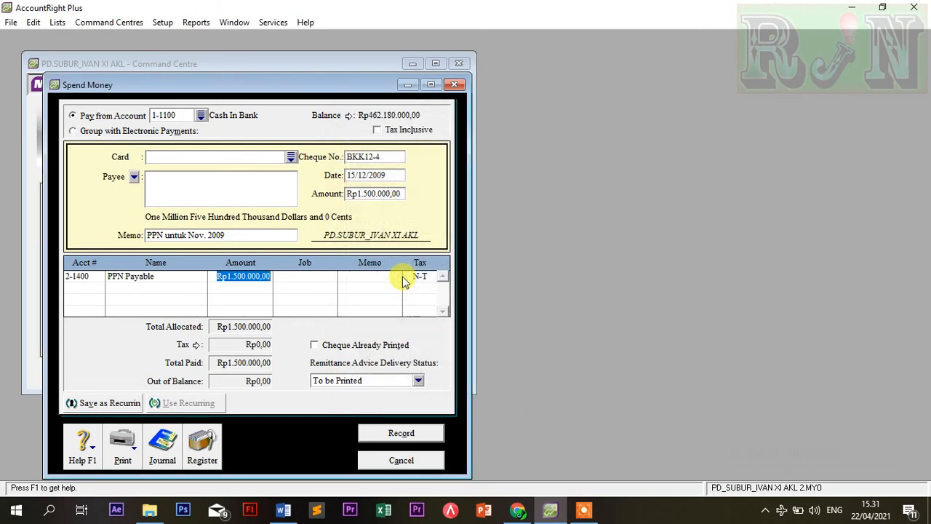
pyautogui.click(266, 277)
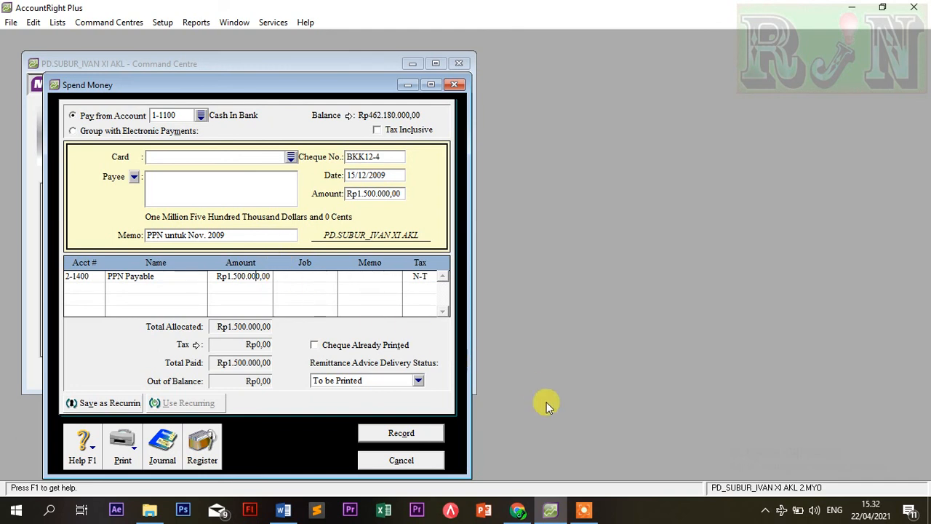
pyautogui.click(584, 509)
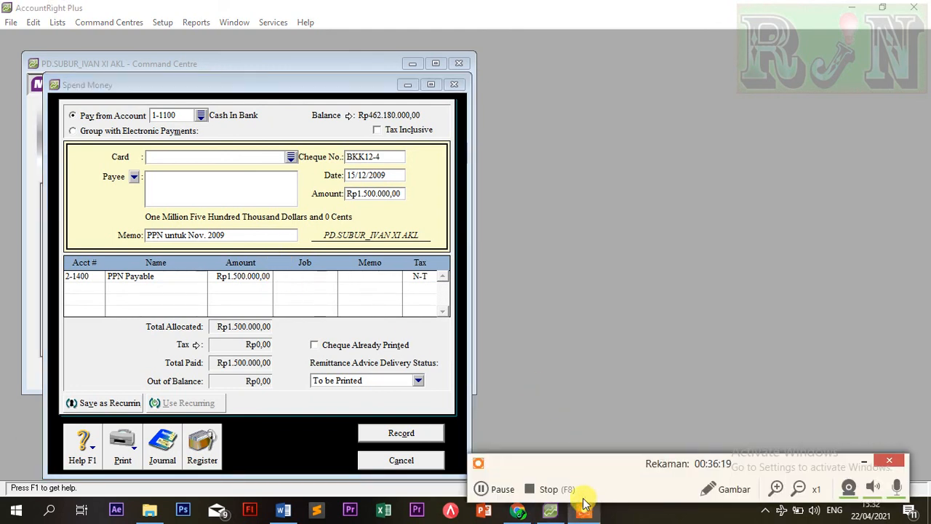
pyautogui.click(502, 489)
pyautogui.click(502, 489)
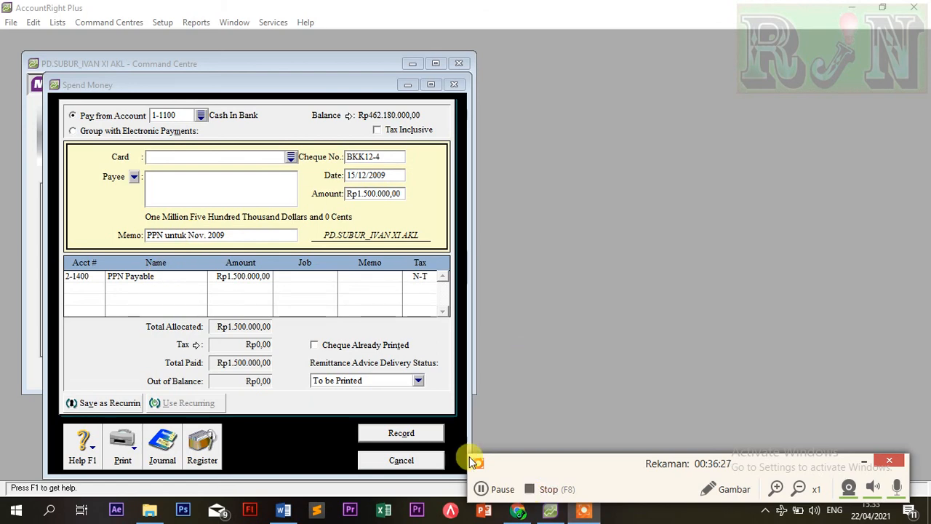
# Record the BKK12-4 payment and look through the disbursements journal for its entry
pyautogui.click(411, 435)
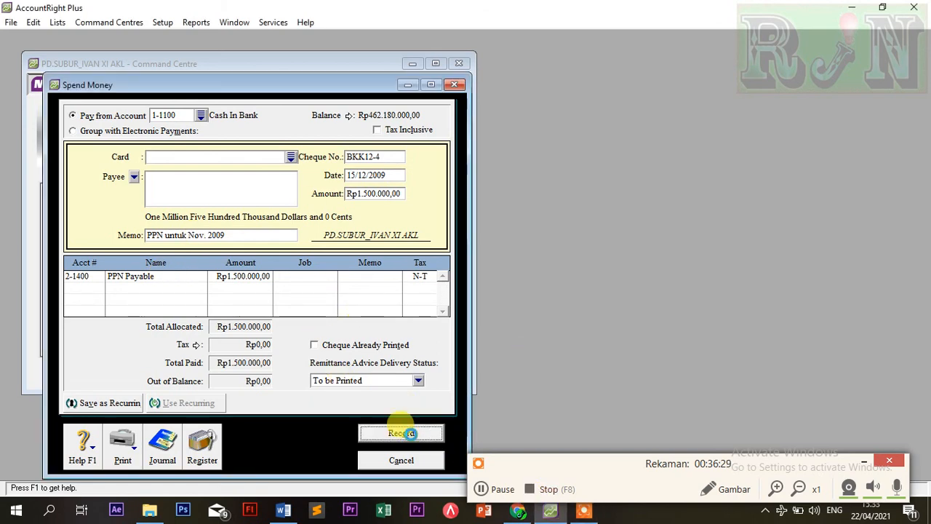
pyautogui.click(158, 443)
pyautogui.scroll(-6, 269, 277)
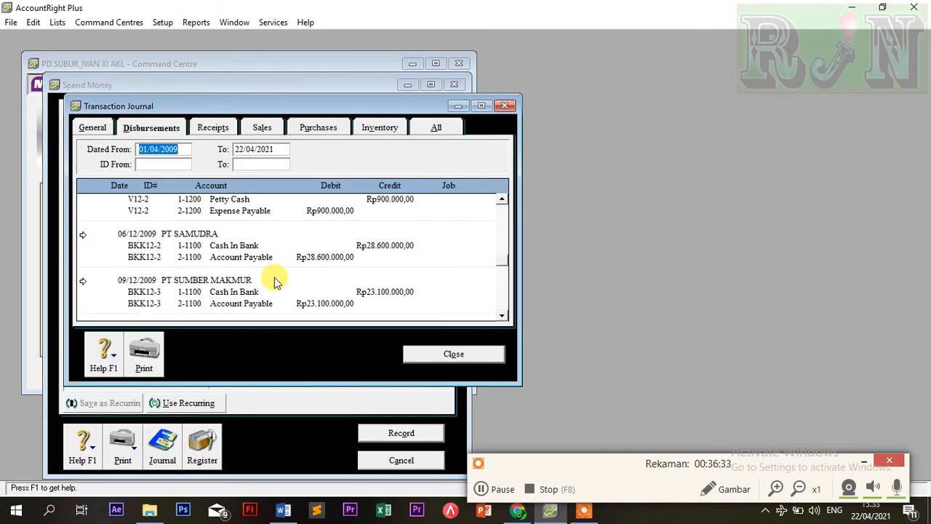